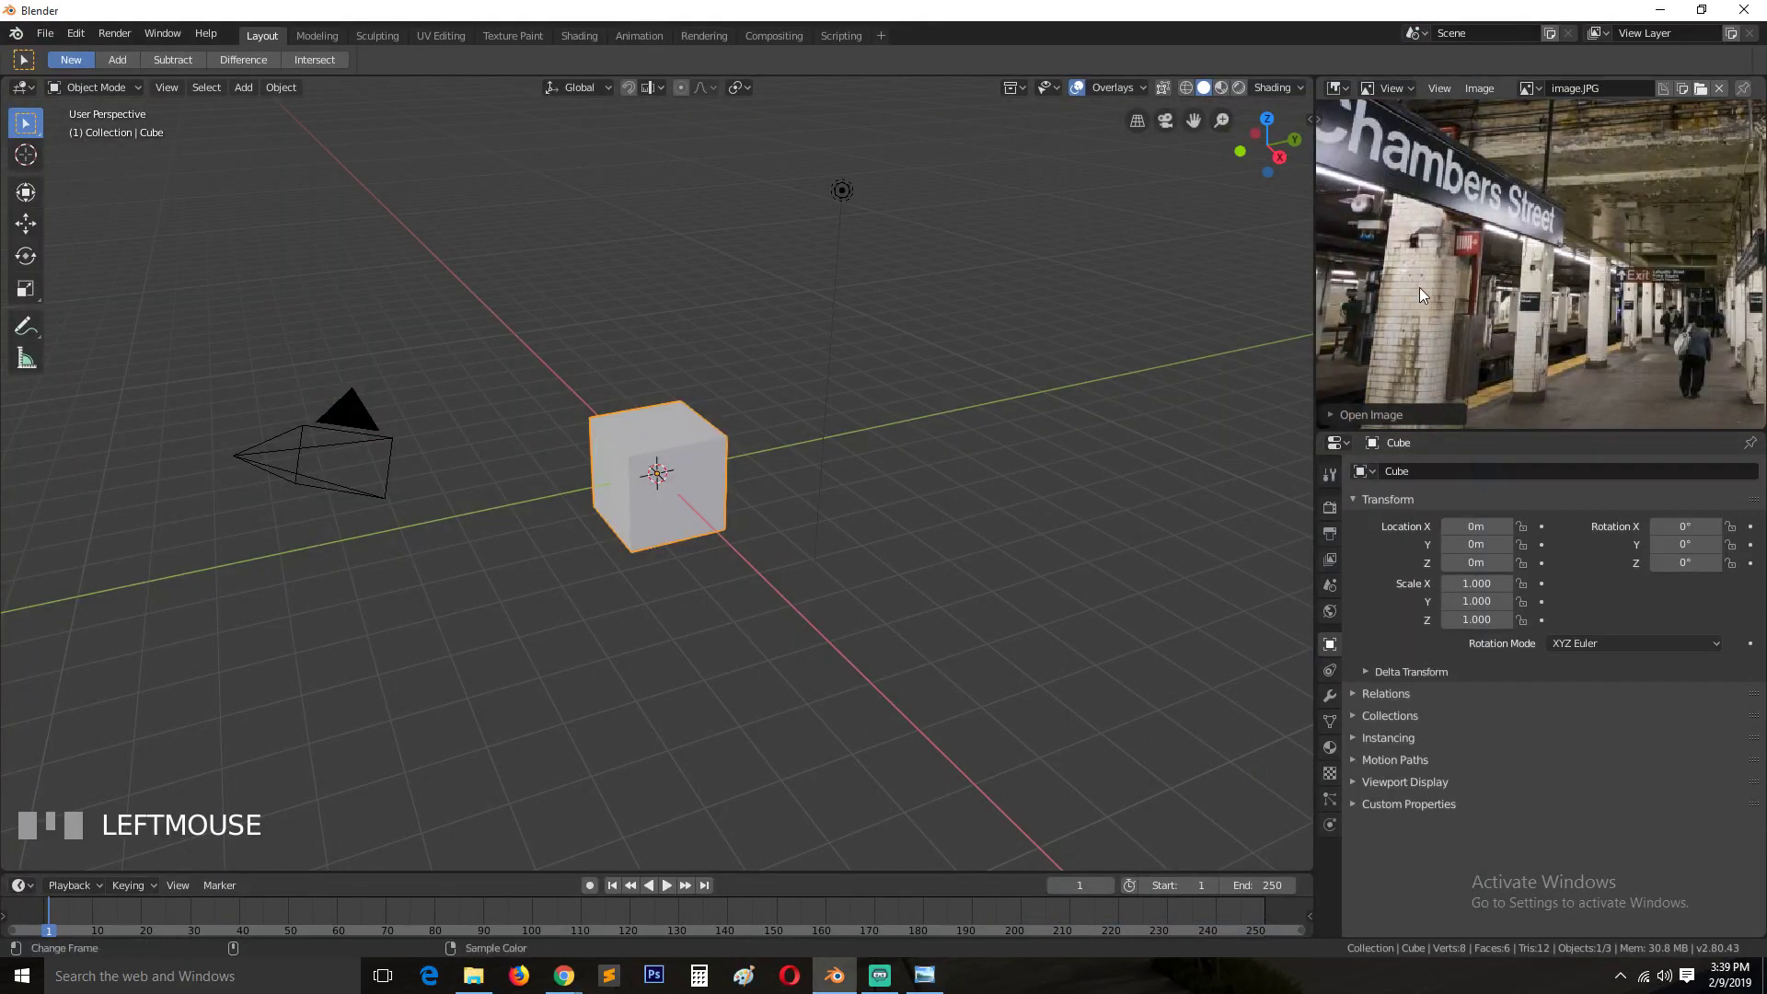
Zoom and pan over the Chambers Street photo's pillars, then zoom back out to show the whole image.
scroll(1420, 287, "up", 1)
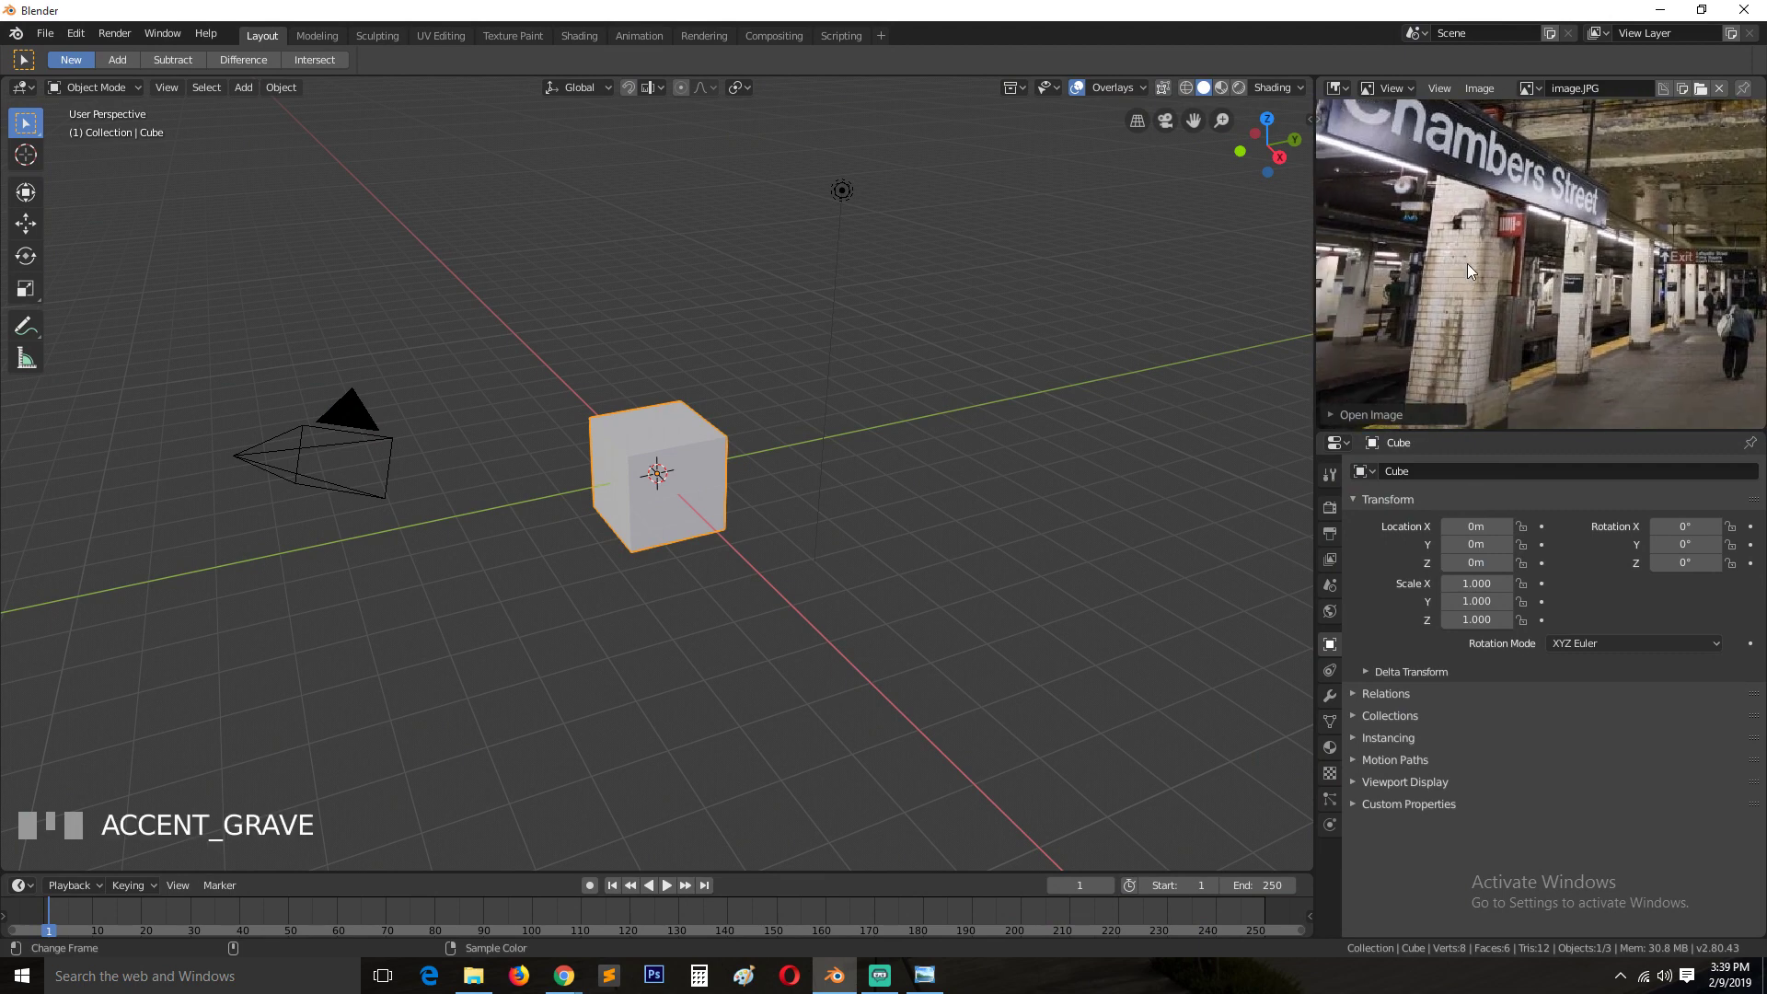
left_click(776, 632)
middle_click_drag(1465, 343, 1444, 313)
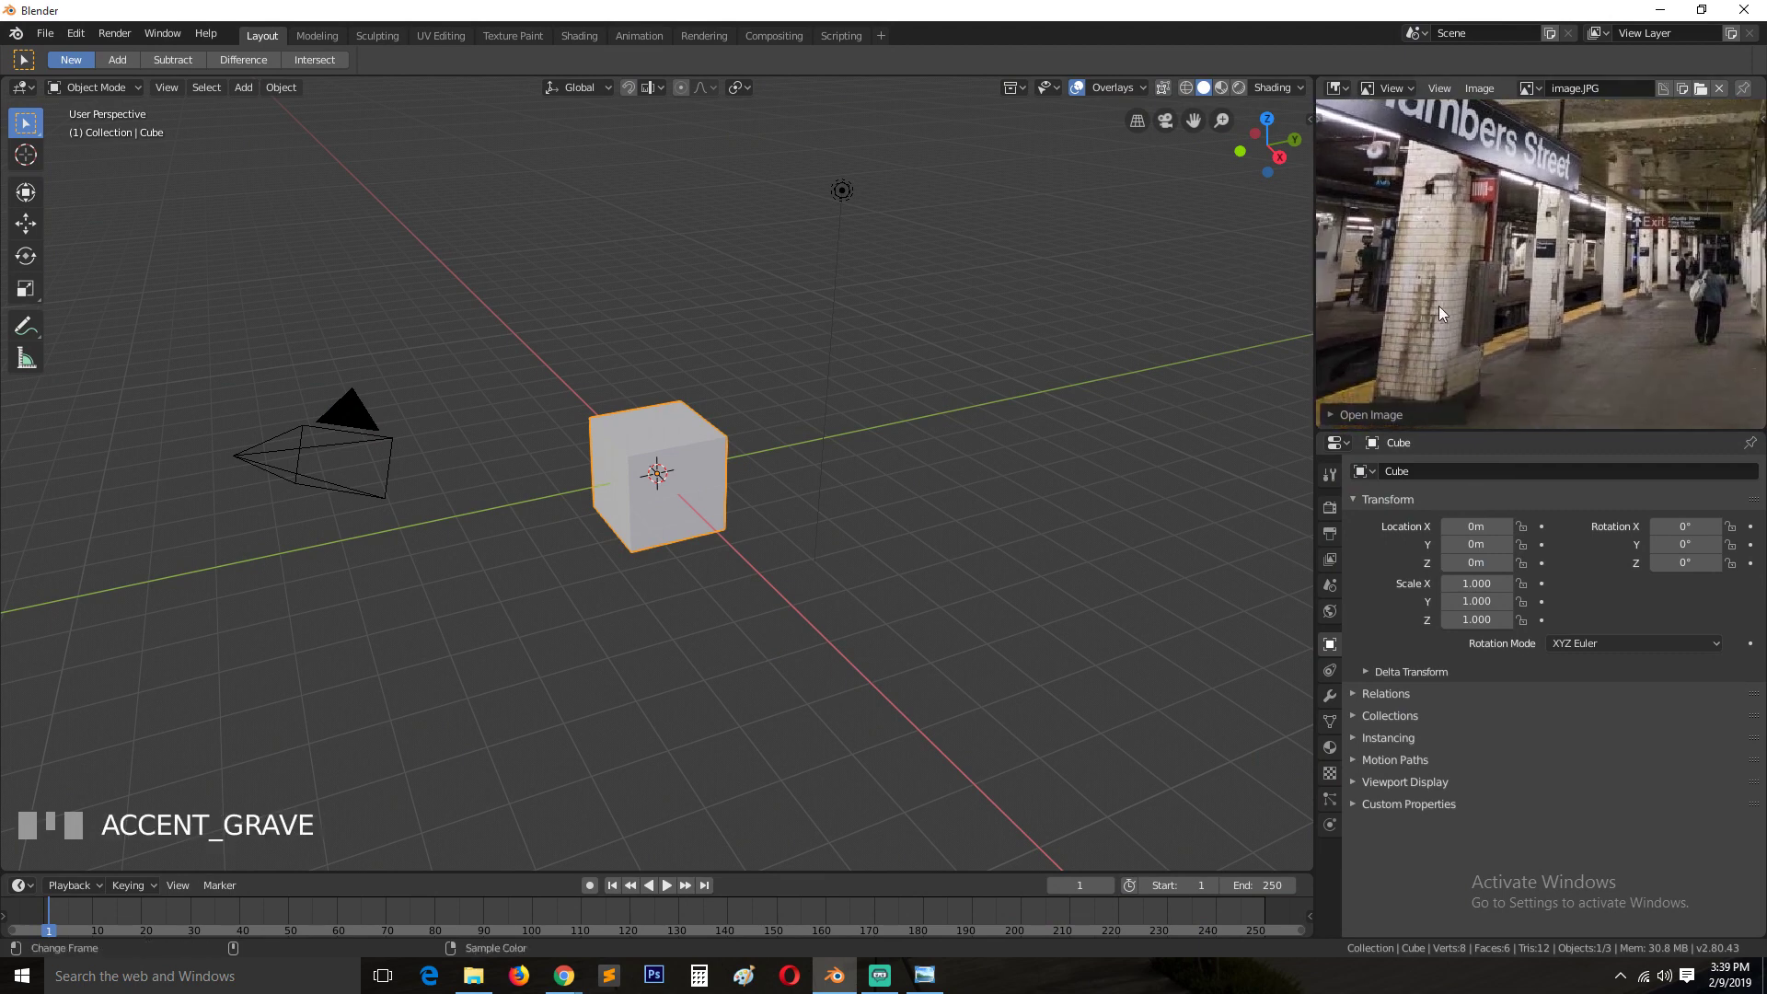
scroll(1445, 331, "down", 2)
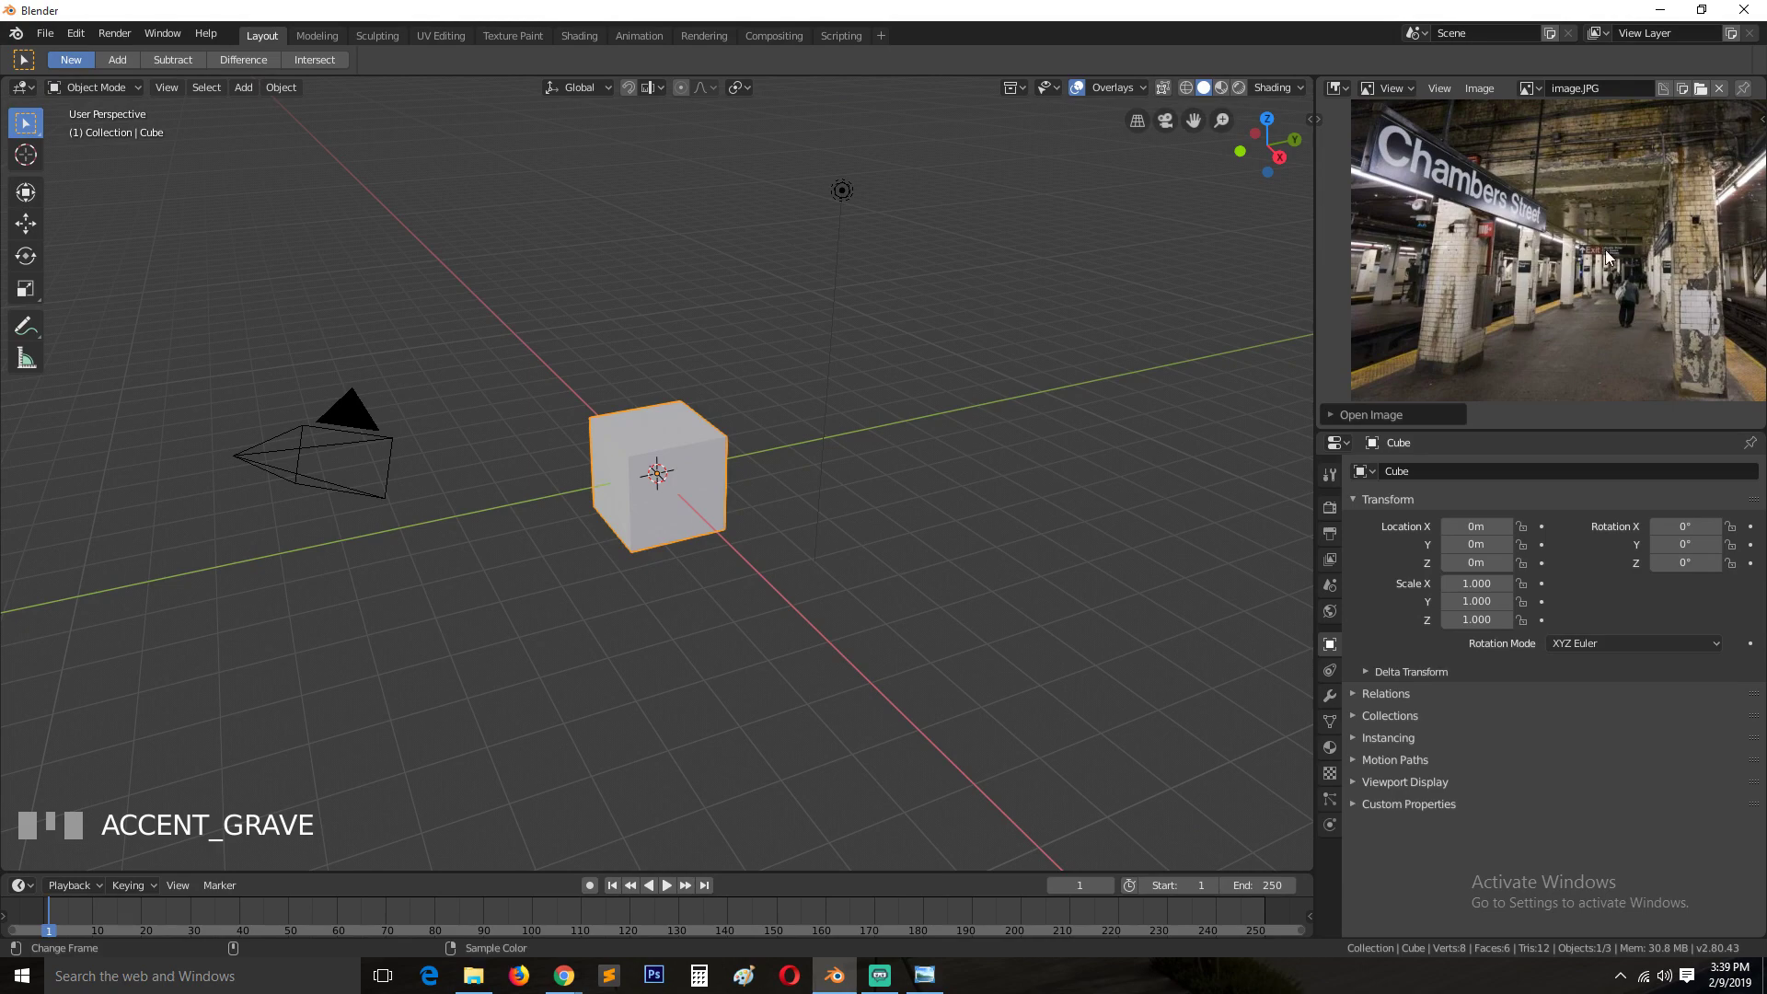
left_click(563, 975)
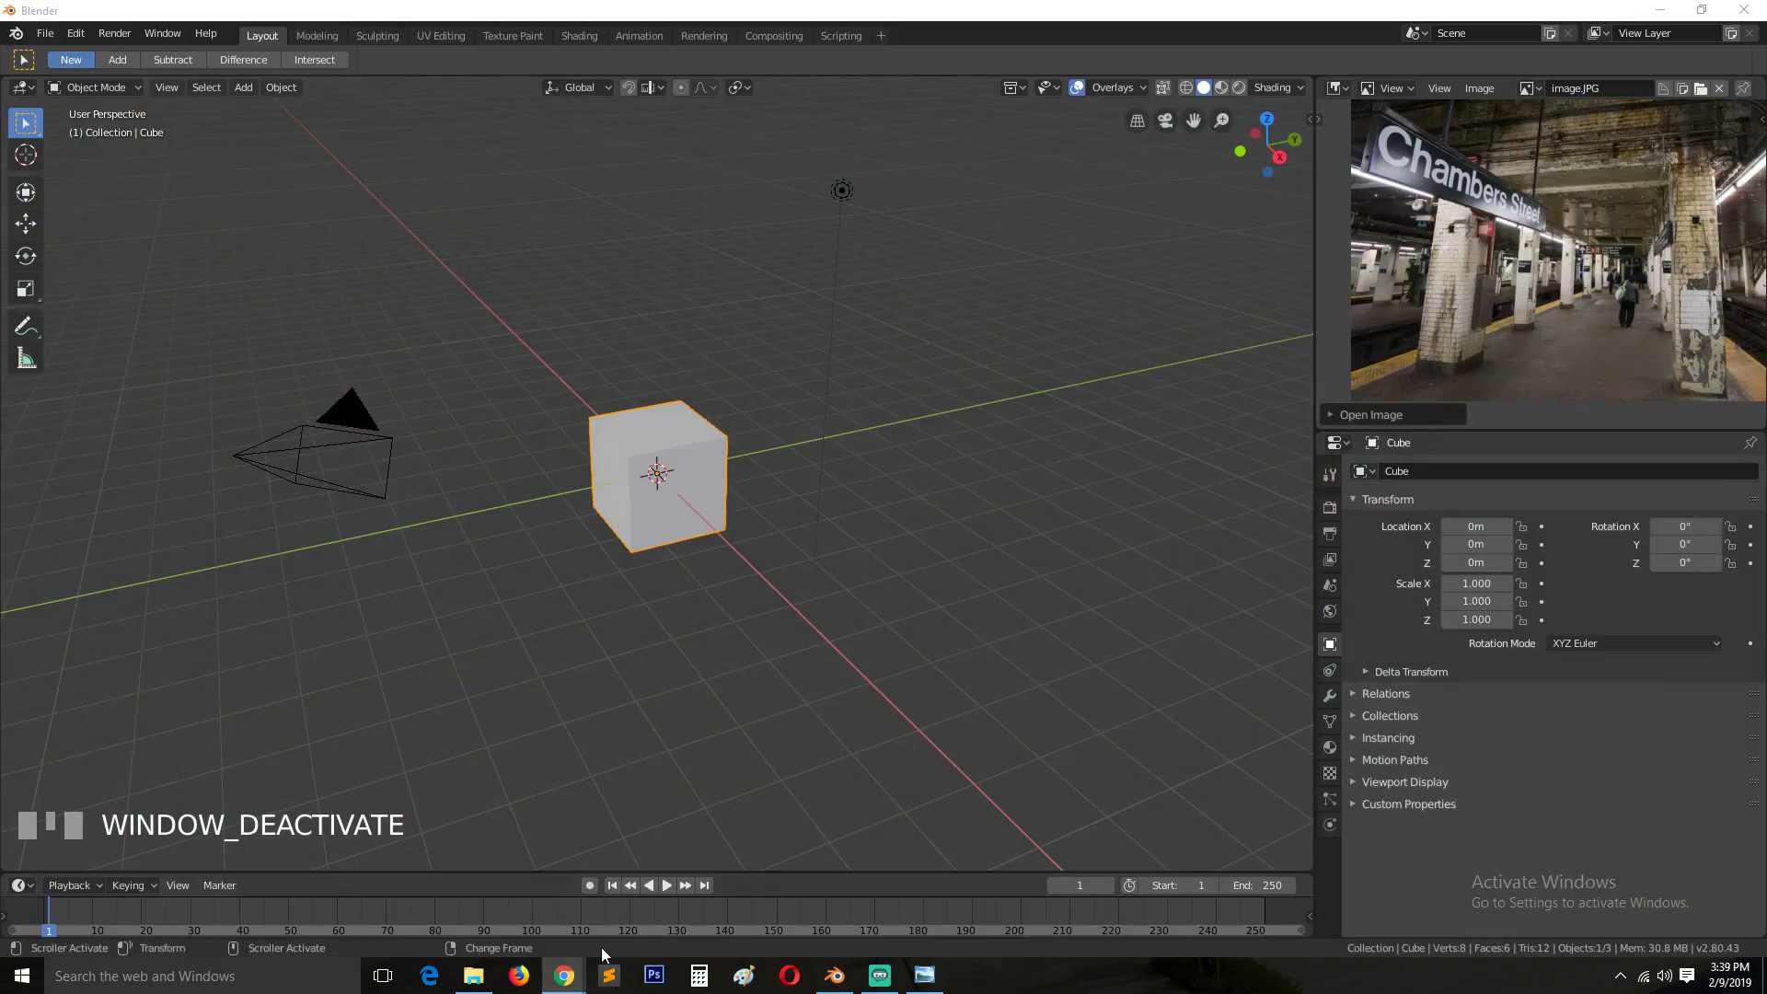
Search Google for 'train station ceiling height', fixing typos in the query.
left_click(515, 906)
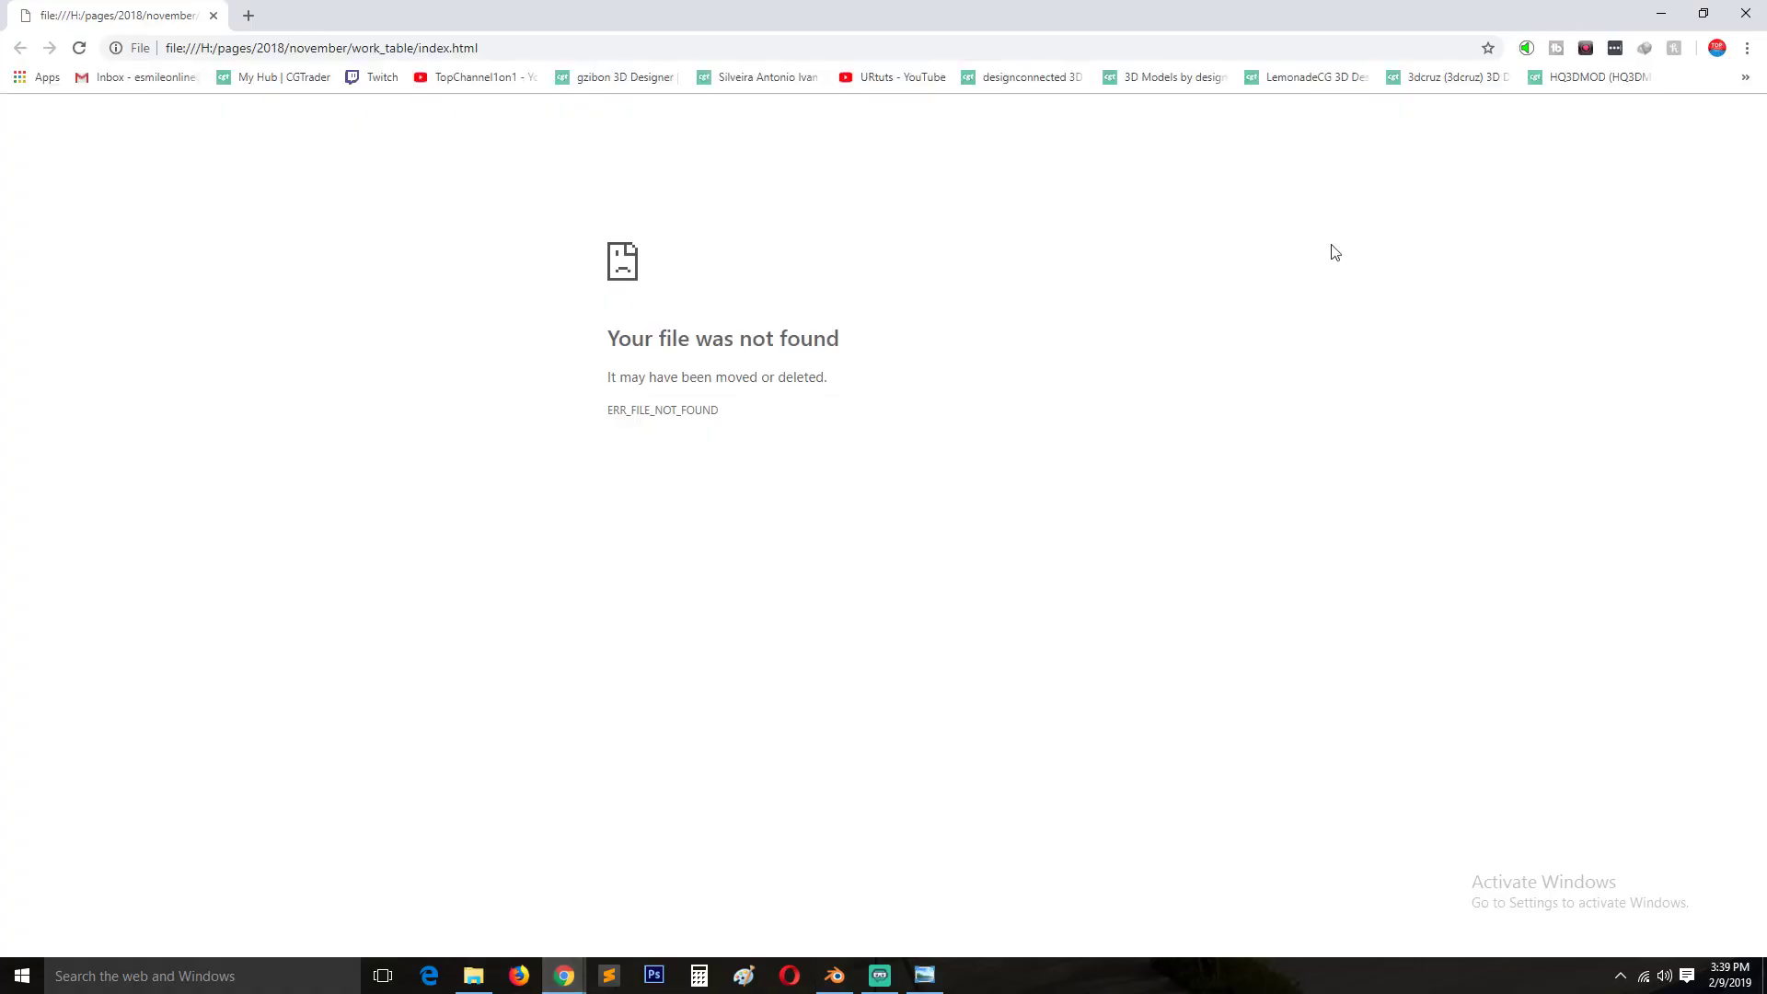
left_click(750, 41)
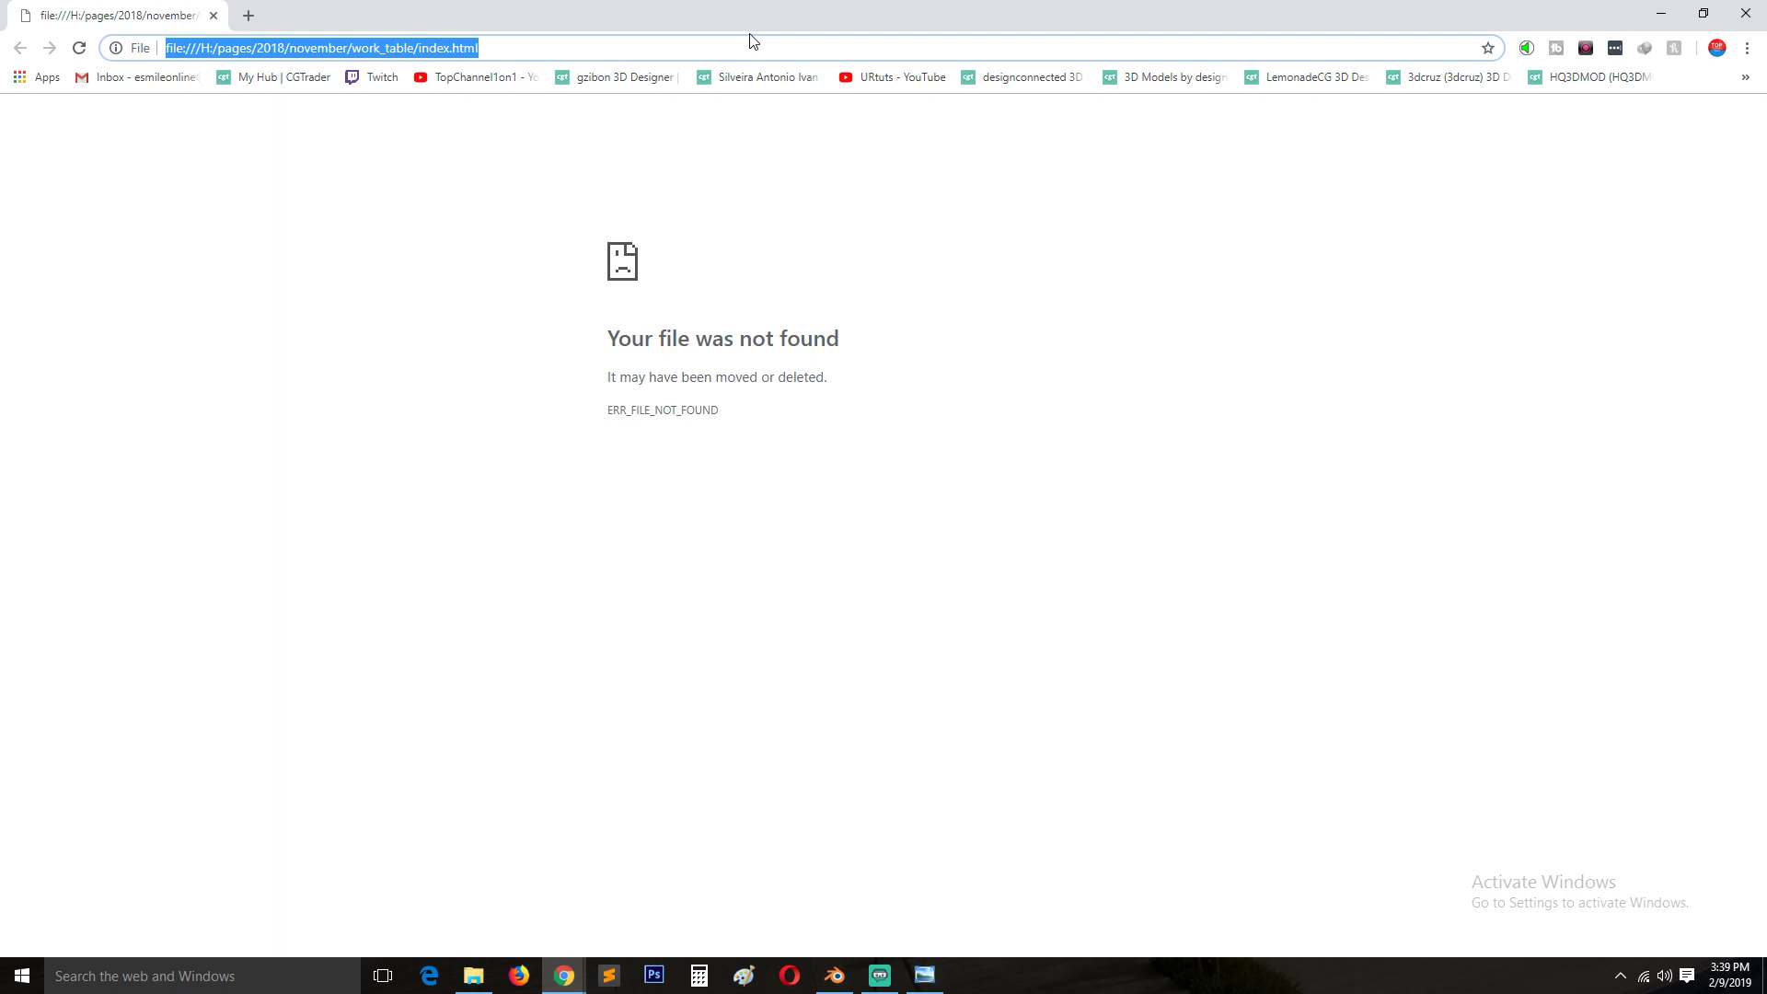
type("ta")
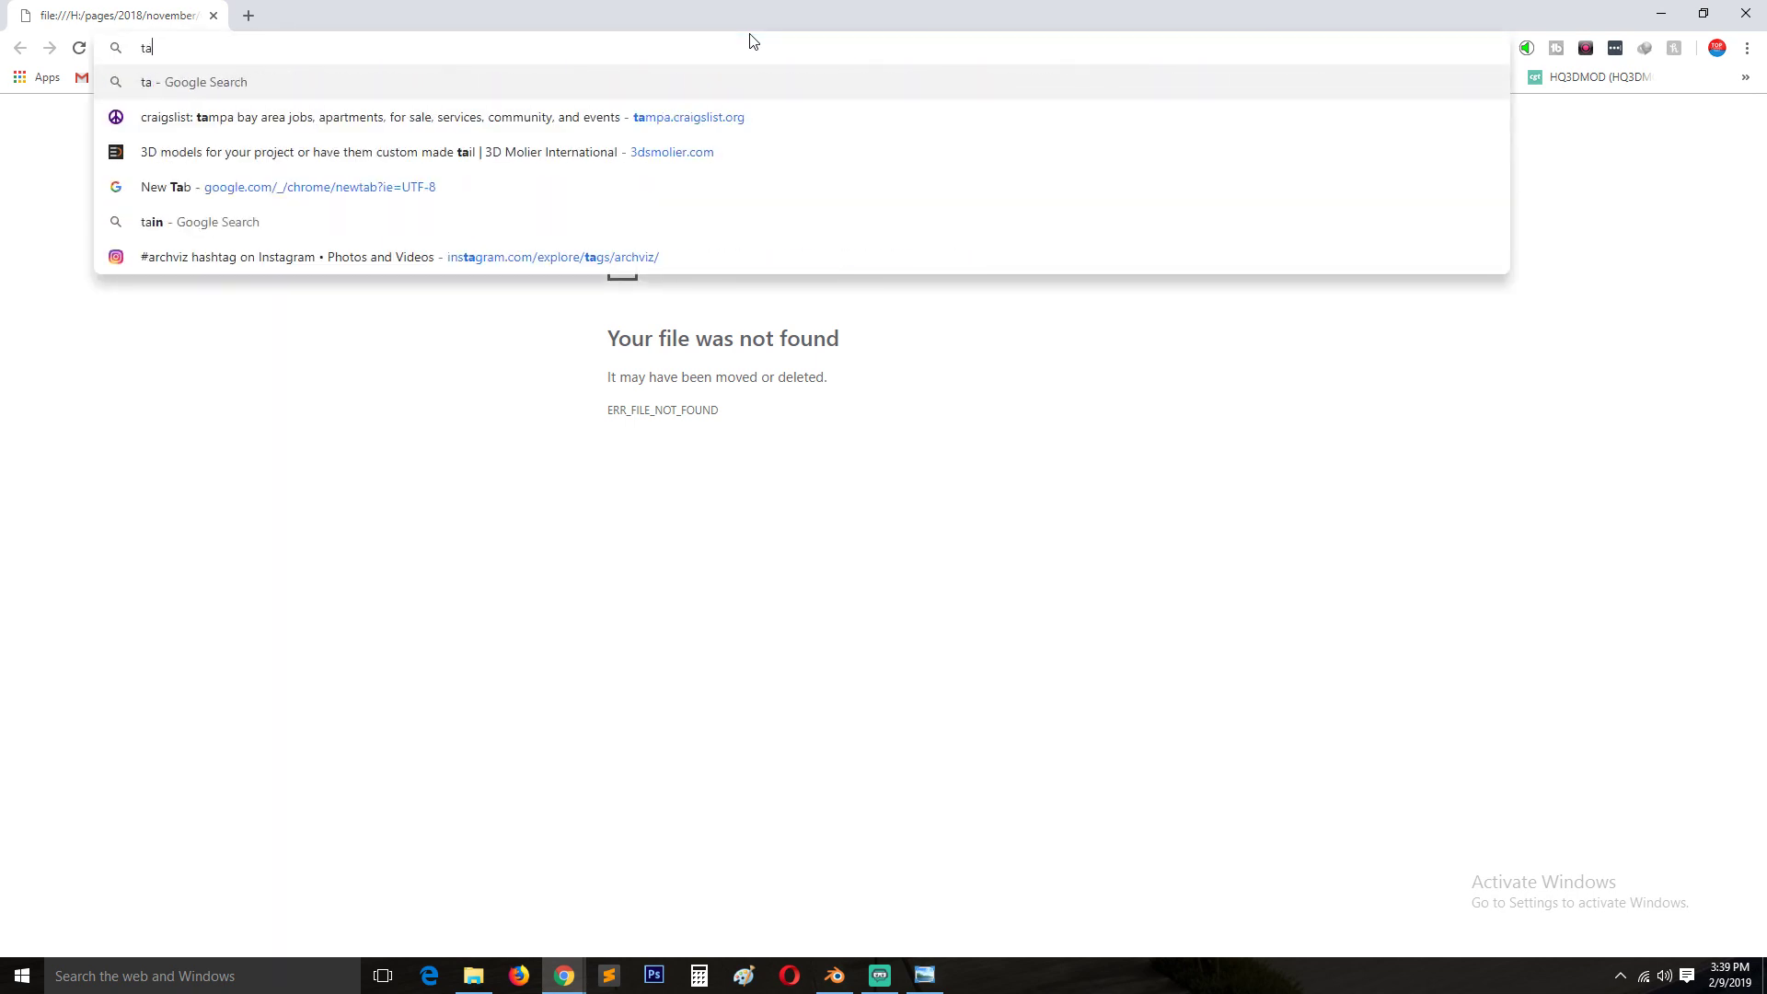
key("BackSpace")
type("rain sta")
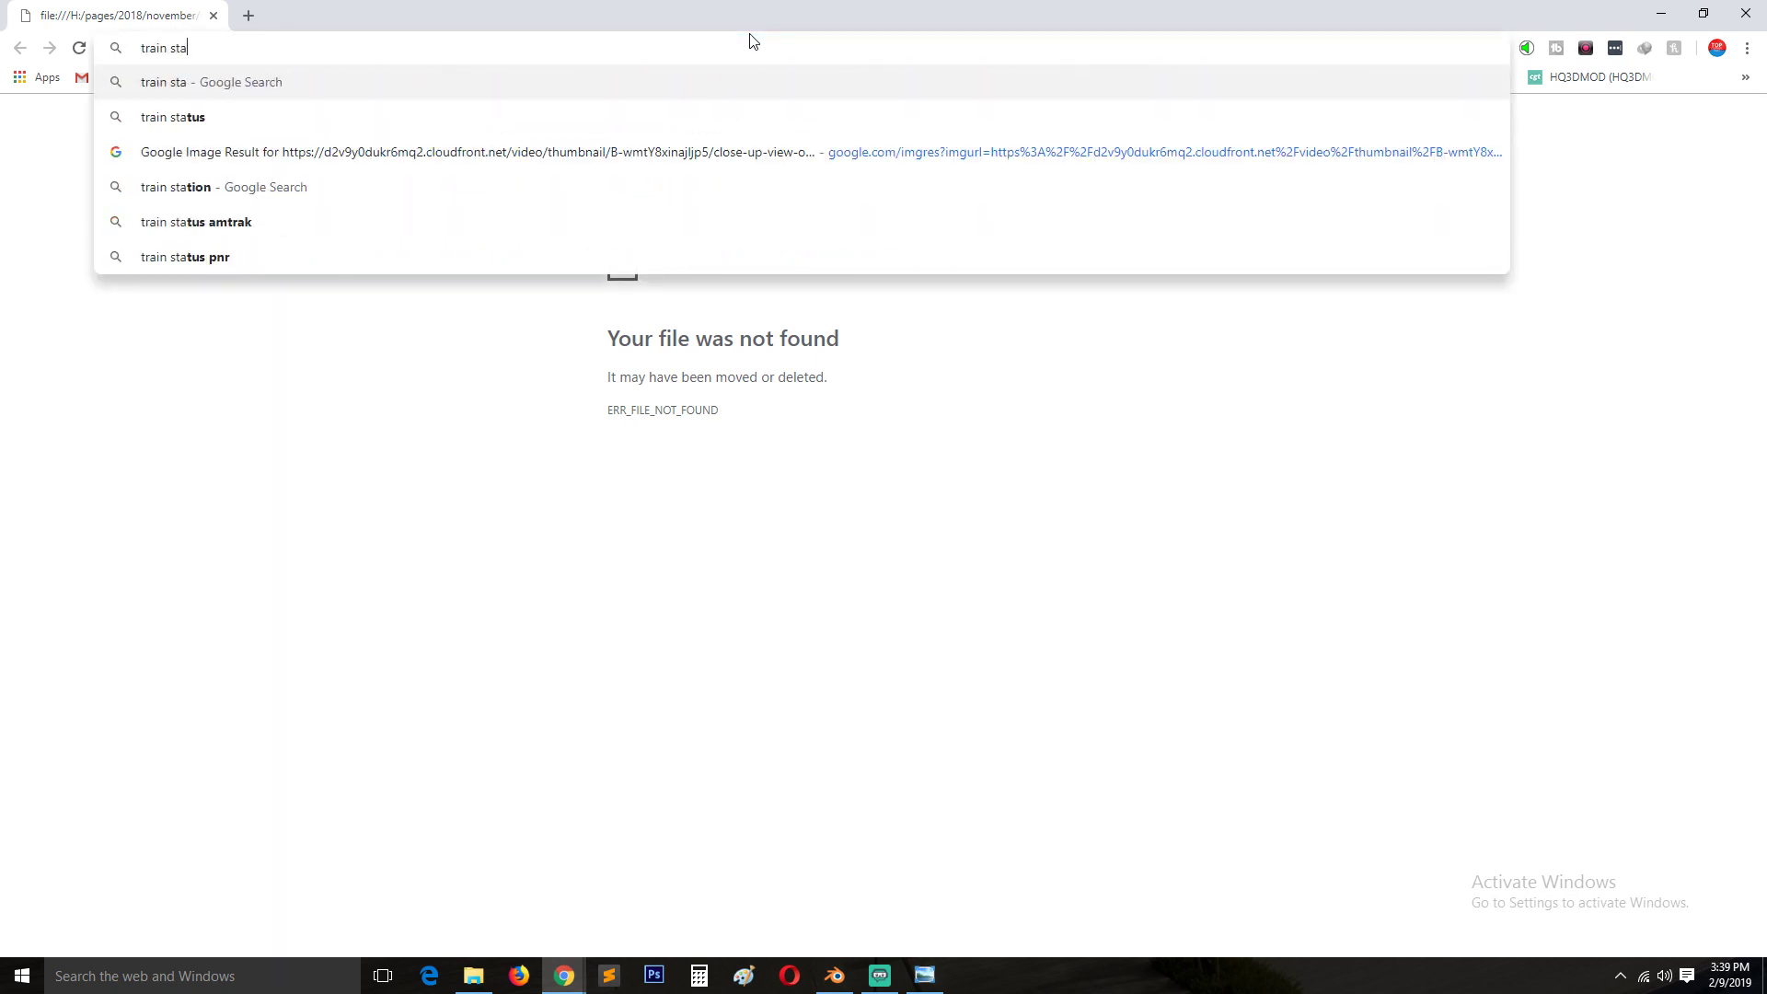
type("tion")
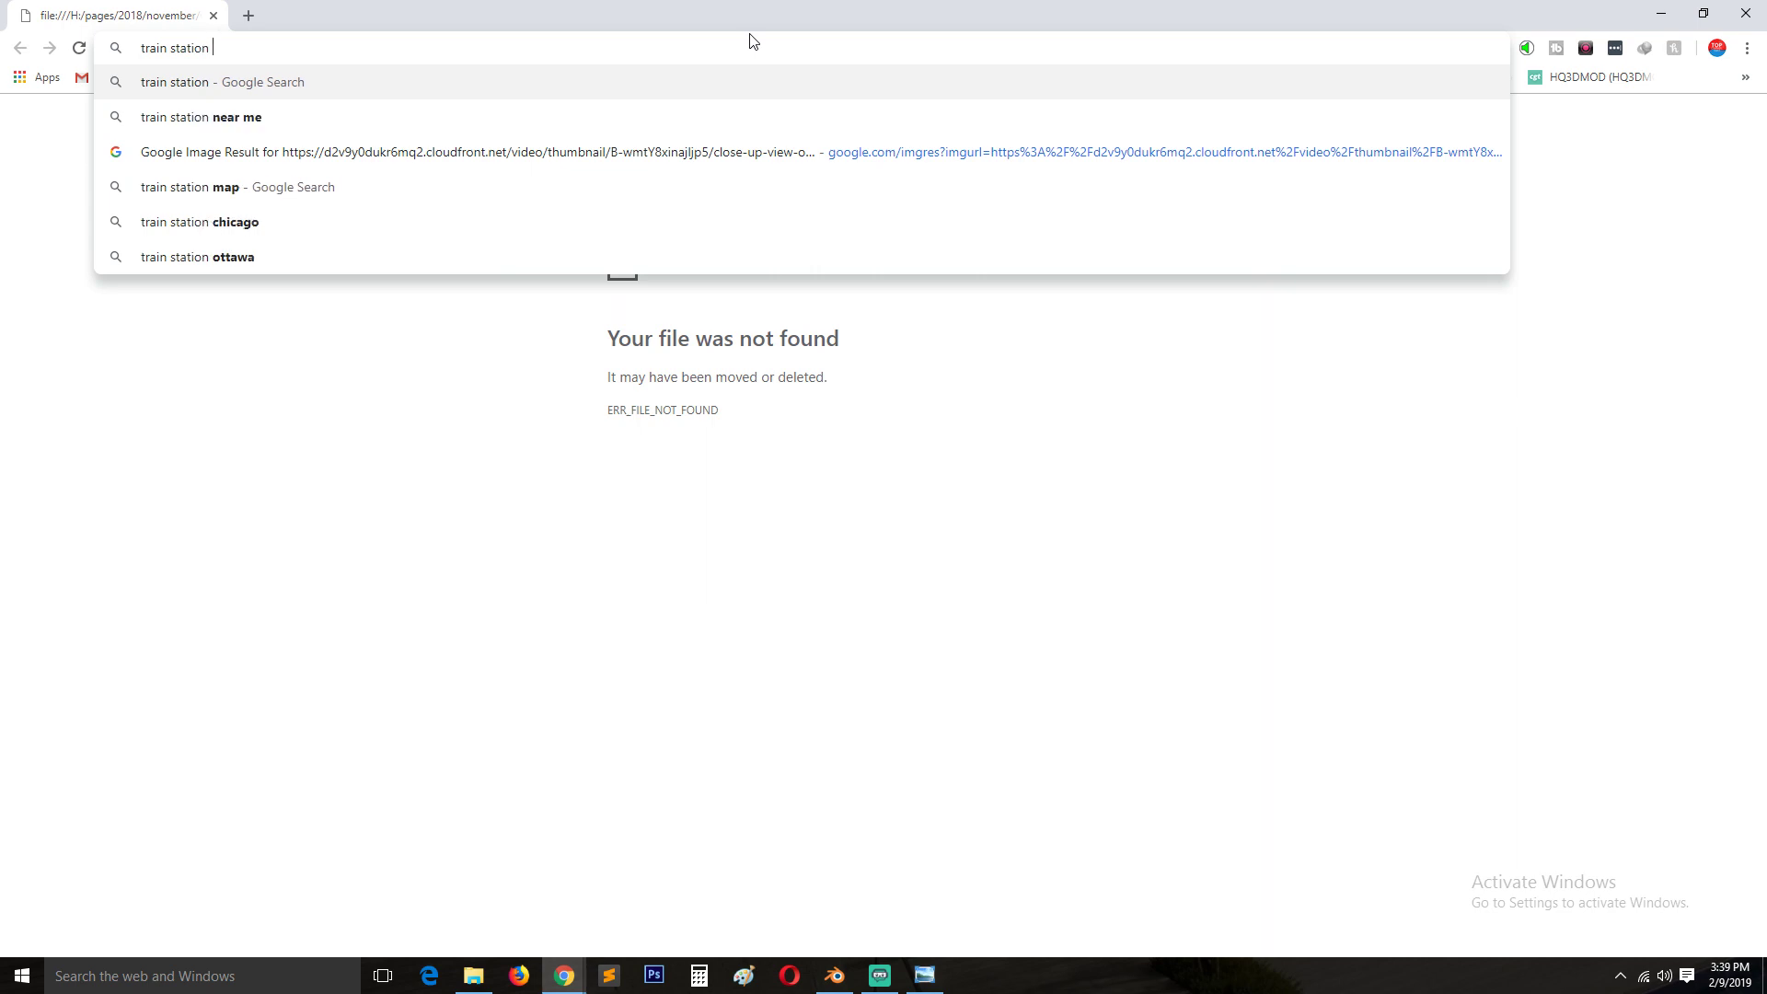
type(" height")
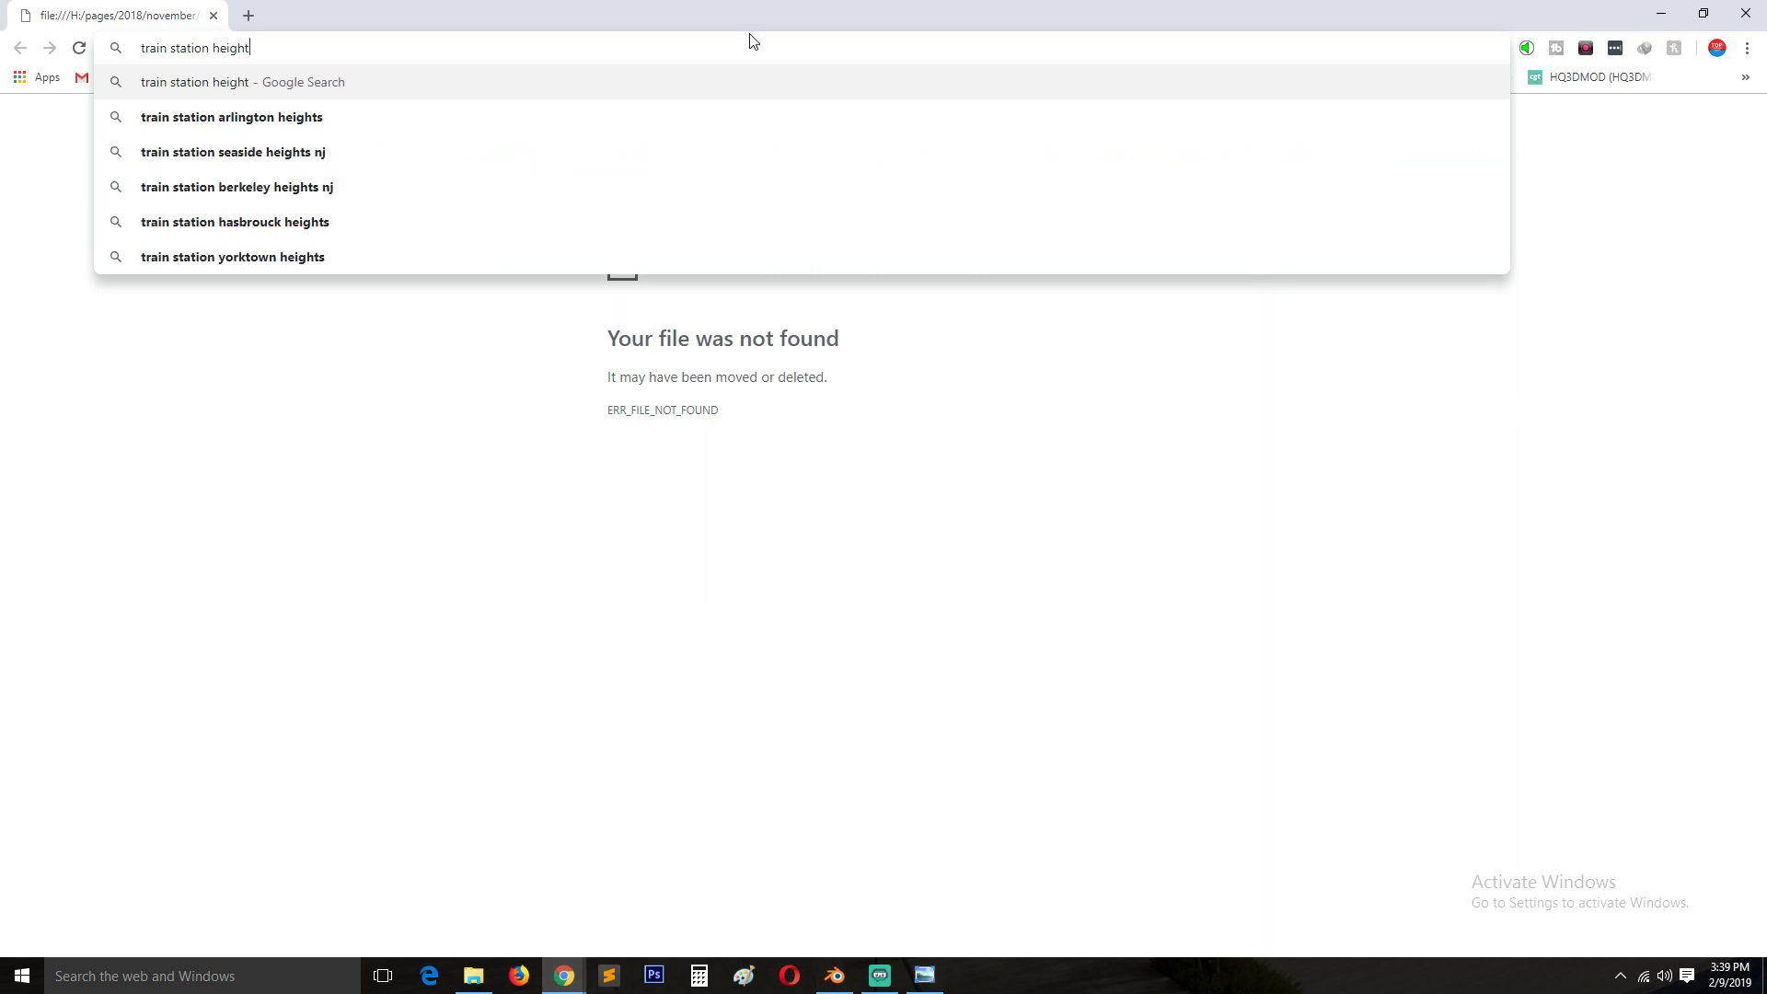
type("sealing")
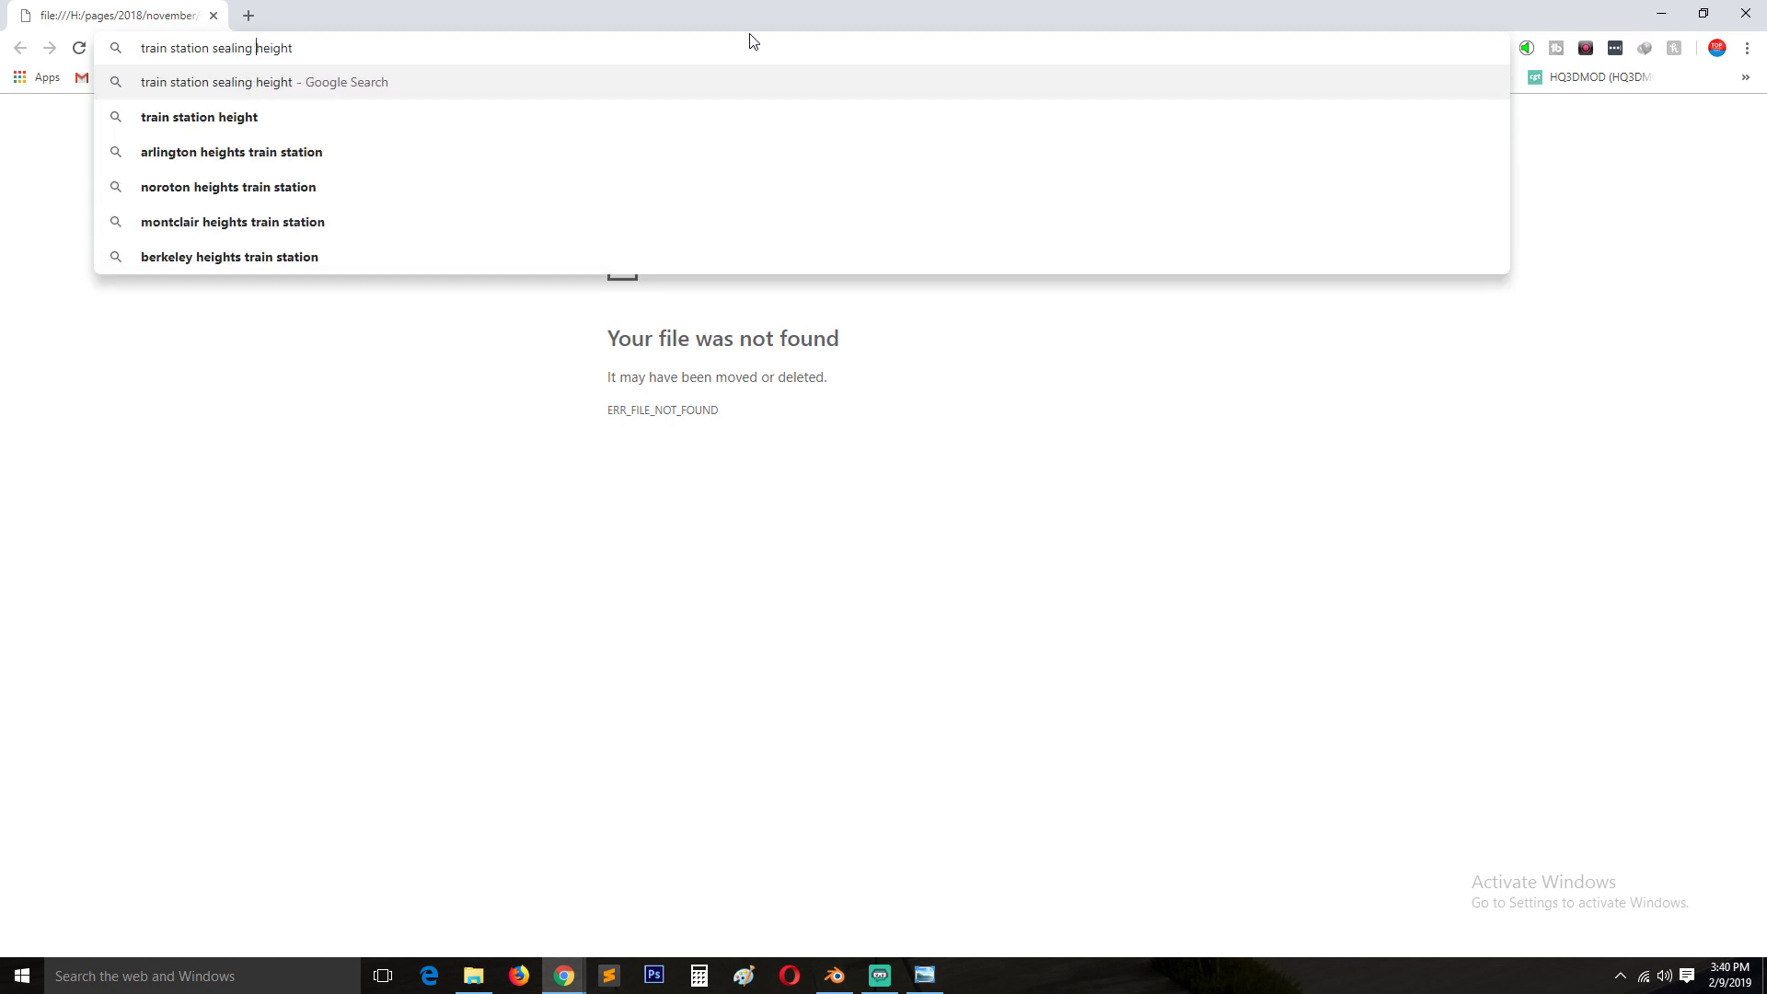
key("BackSpace")
key("BackSpace")
key("BackSpace")
key("BackSpace")
key("BackSpace")
key("BackSpace")
key("BackSpace")
key("BackSpace")
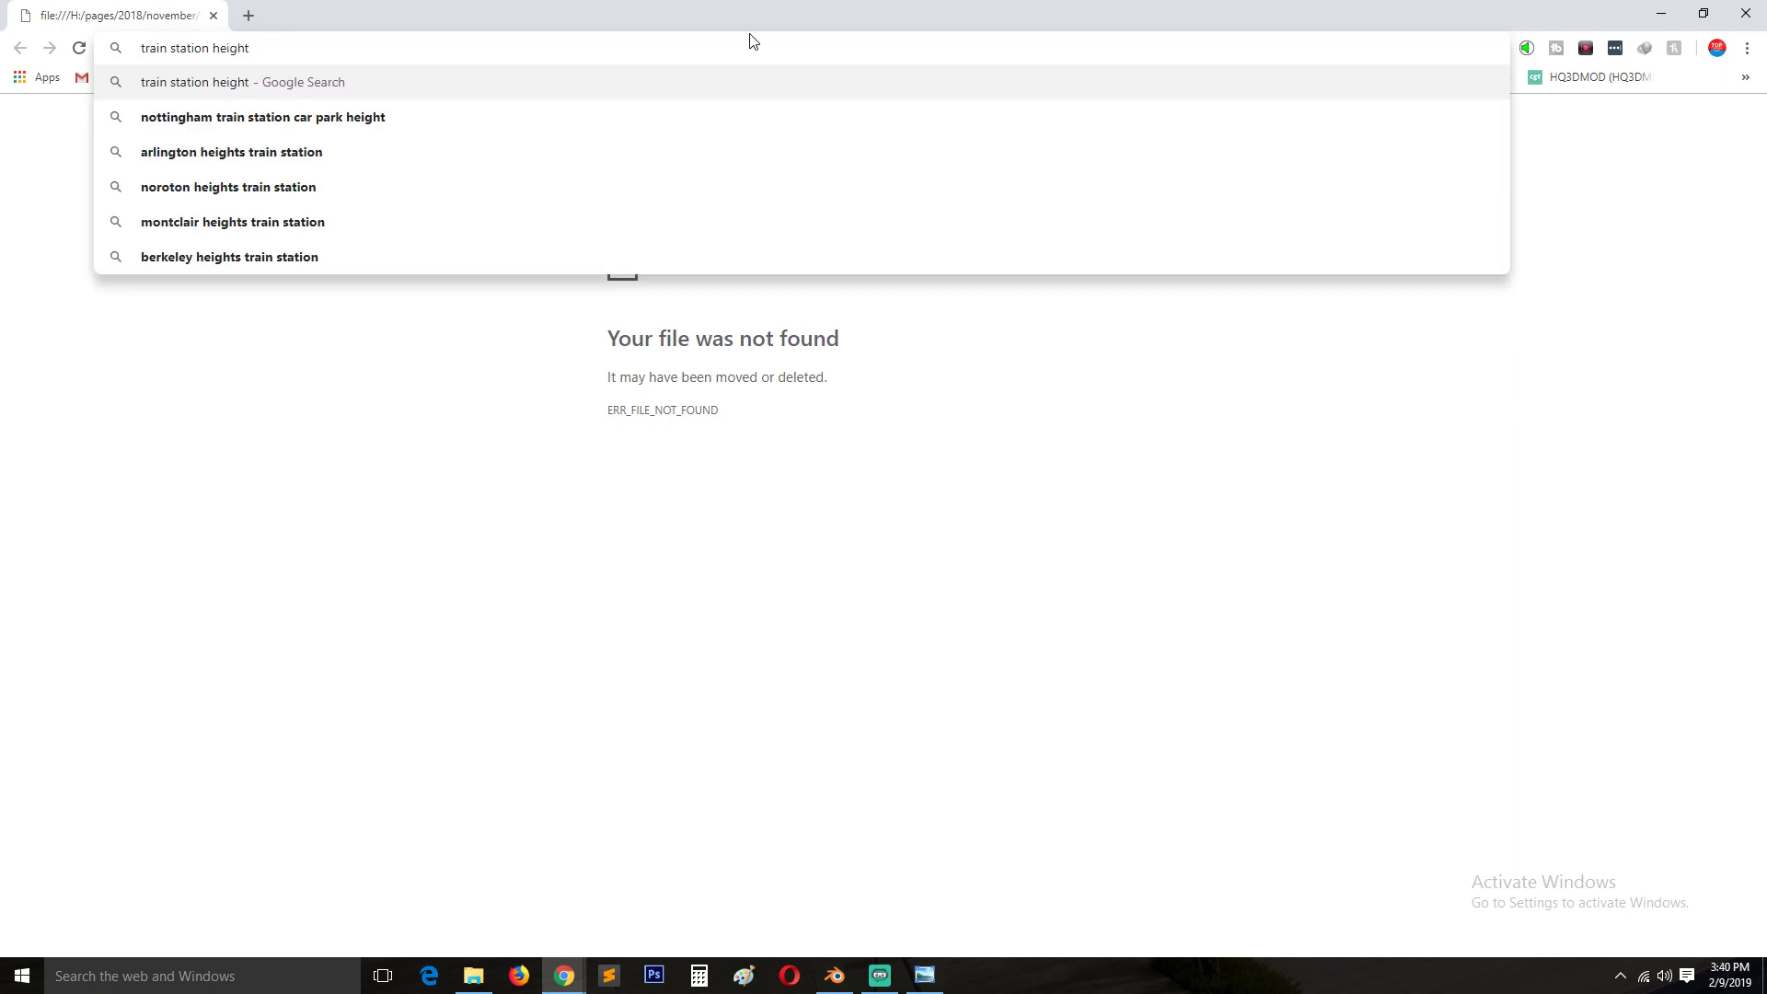
type("ceiling")
key("Return")
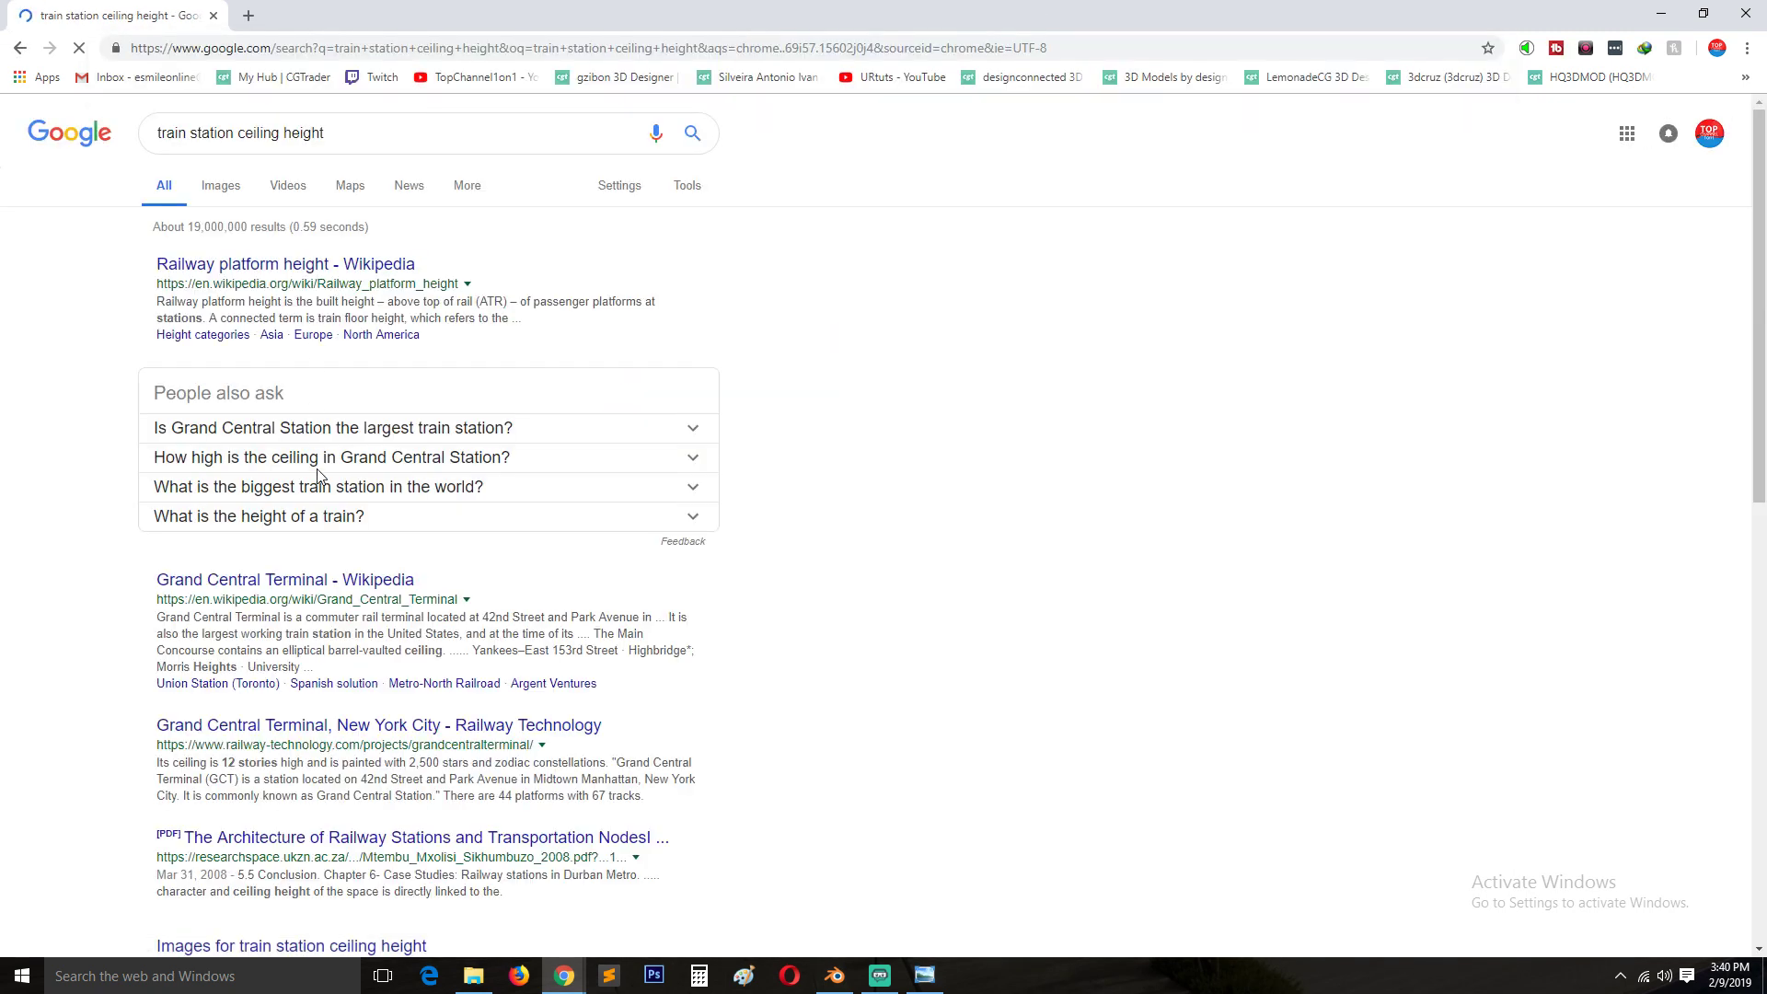
Open the Railway platform height article in a background tab and peek at the train height answer.
middle_click(285, 265)
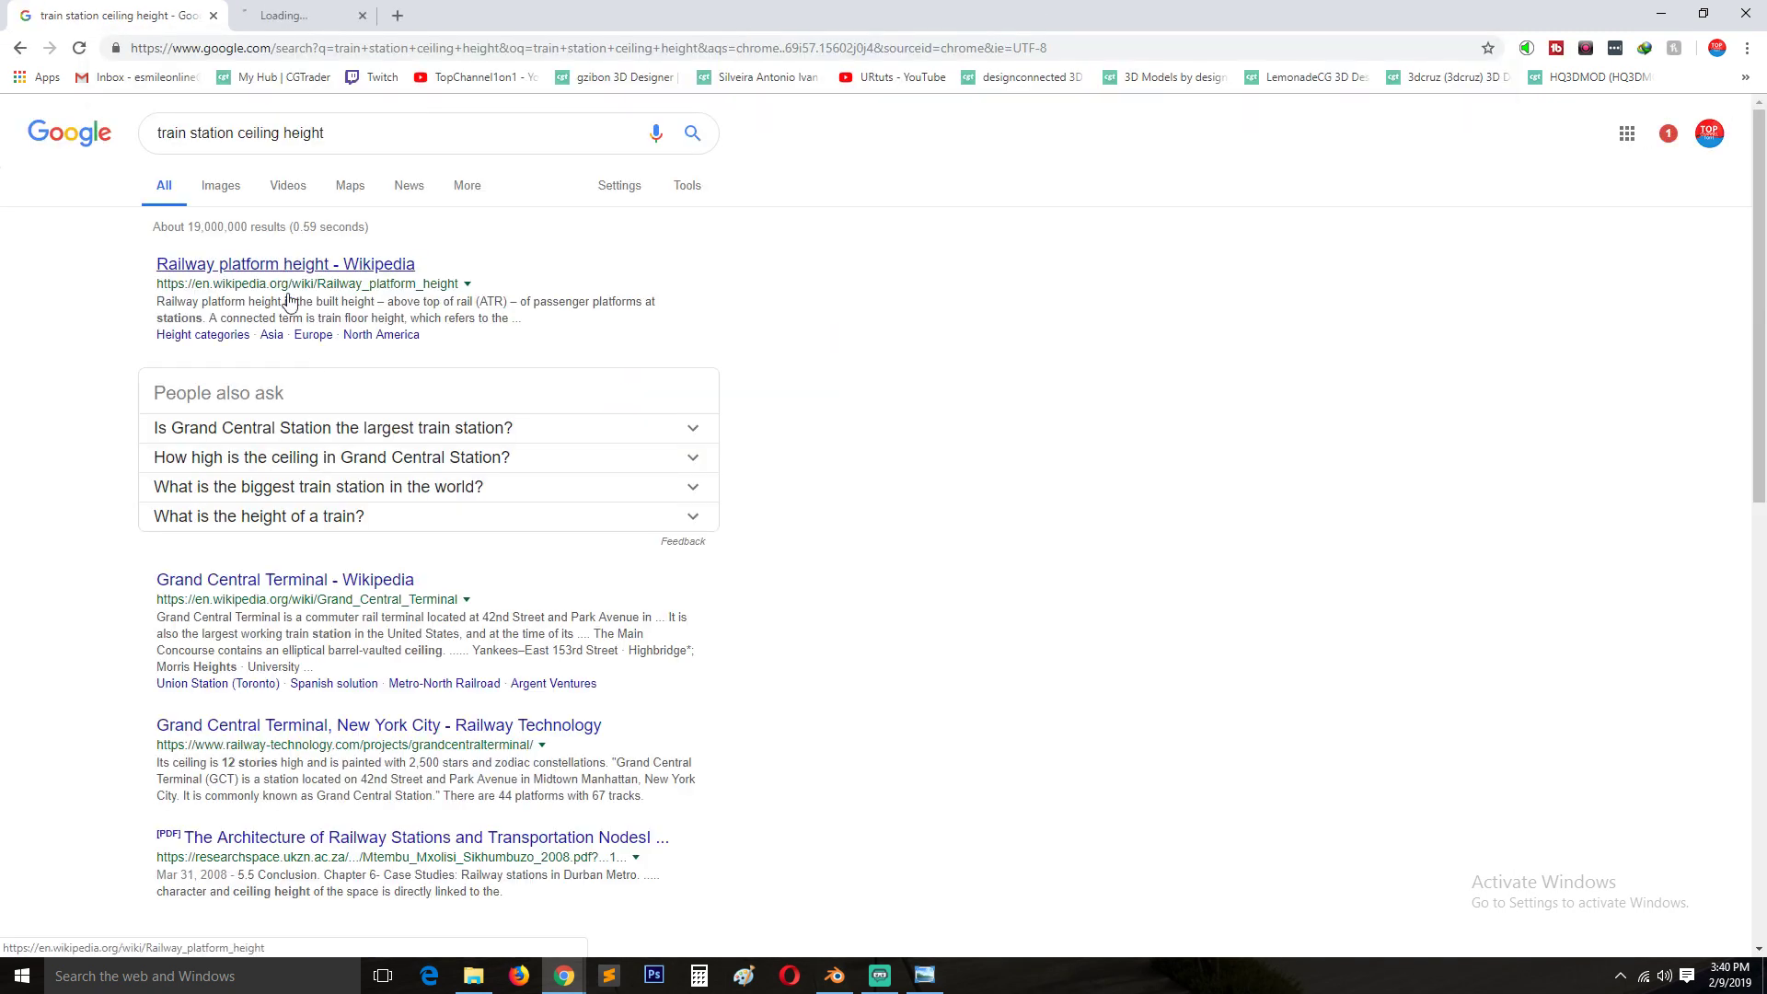
left_click(377, 524)
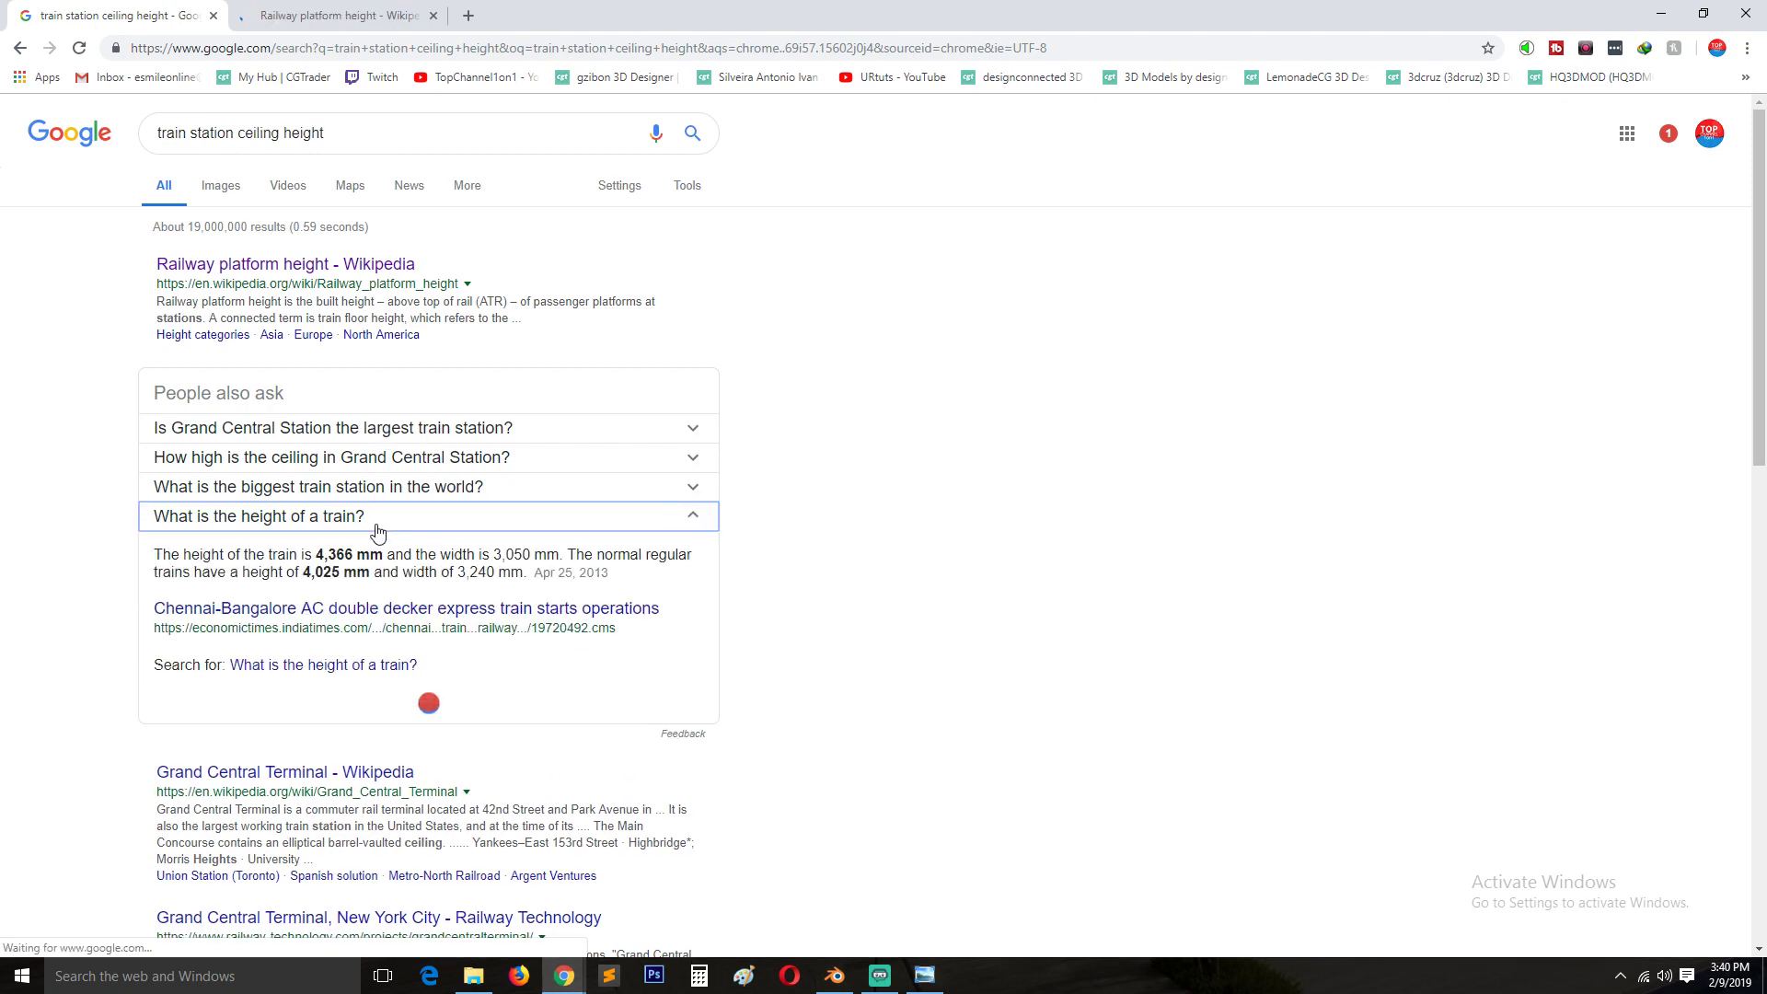
left_click(377, 524)
left_click(338, 13)
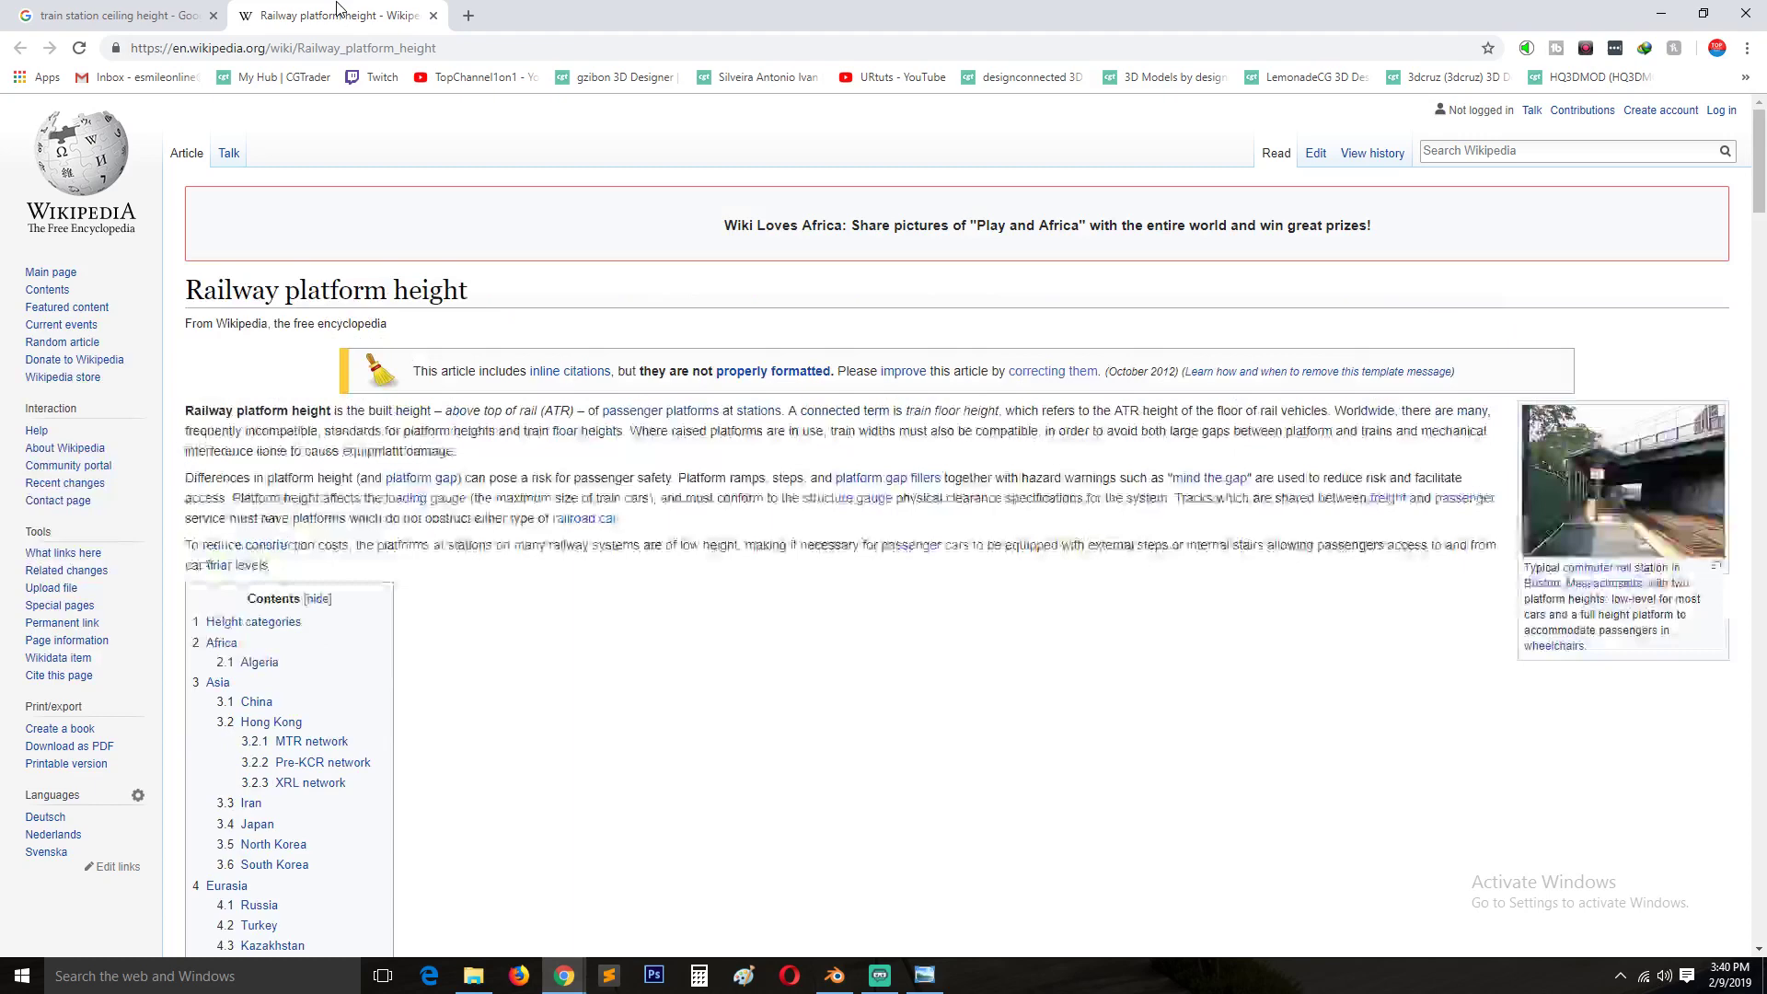
left_click(129, 13)
Replace the search query with 'average human height'.
triple_click(424, 133)
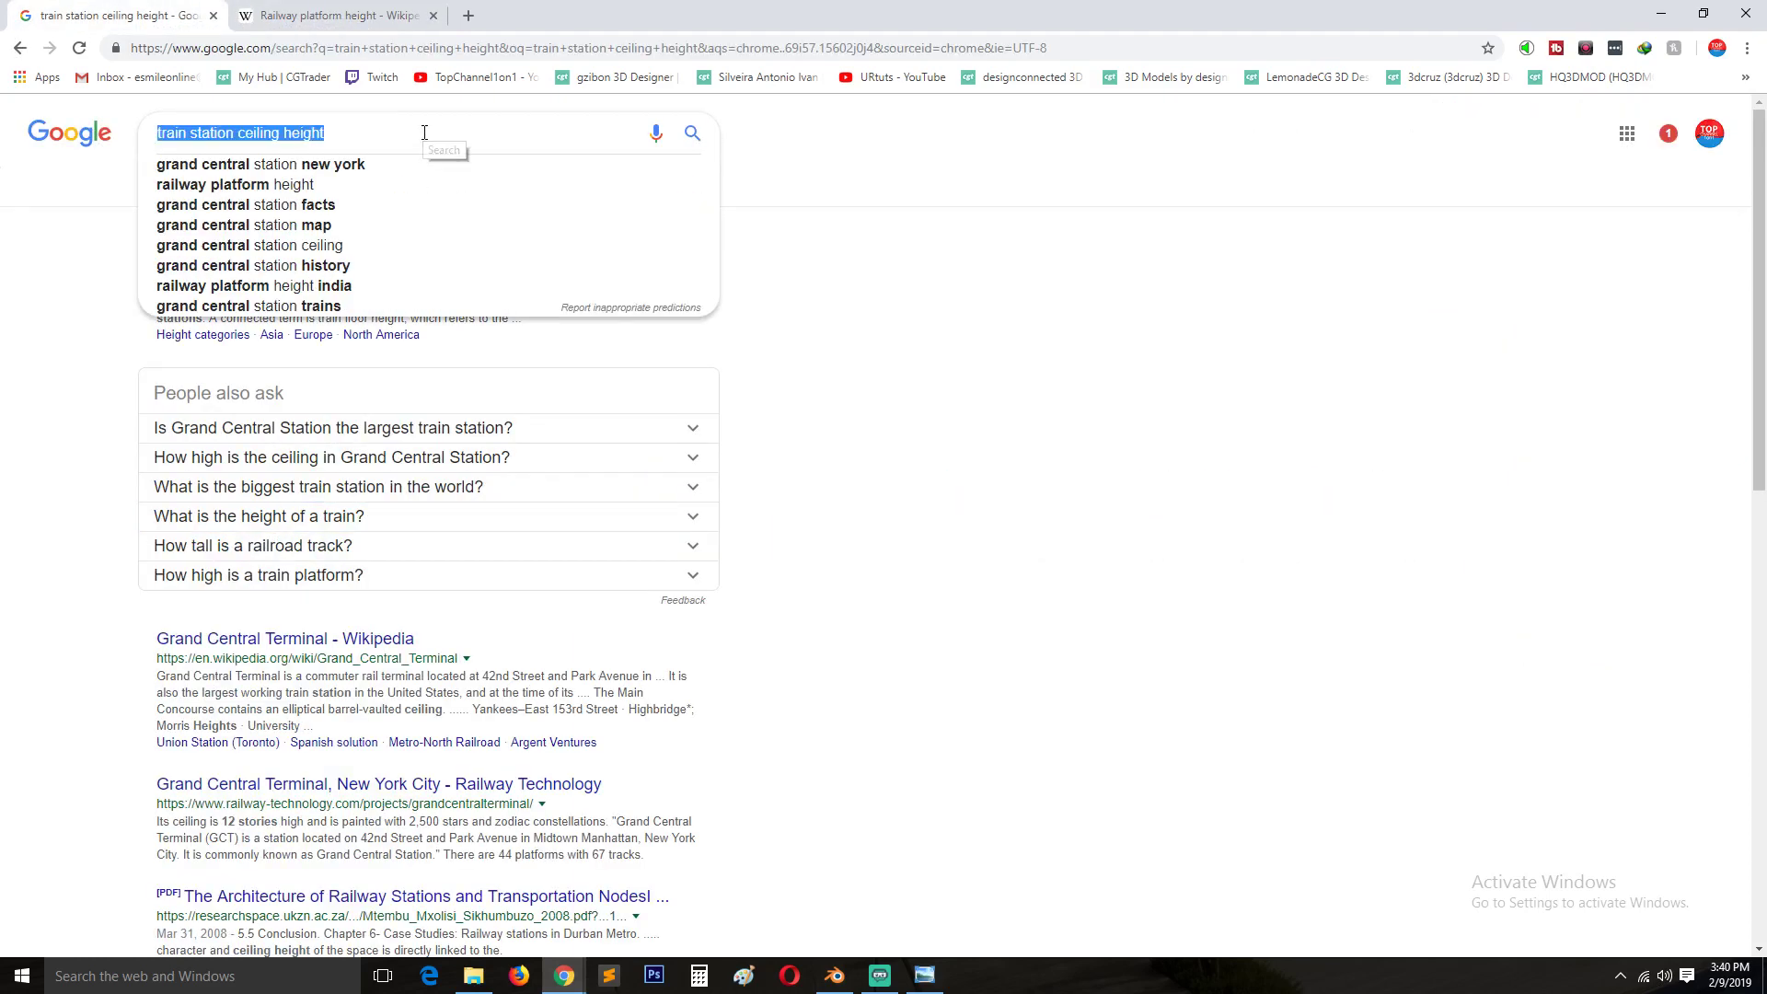
type("ave")
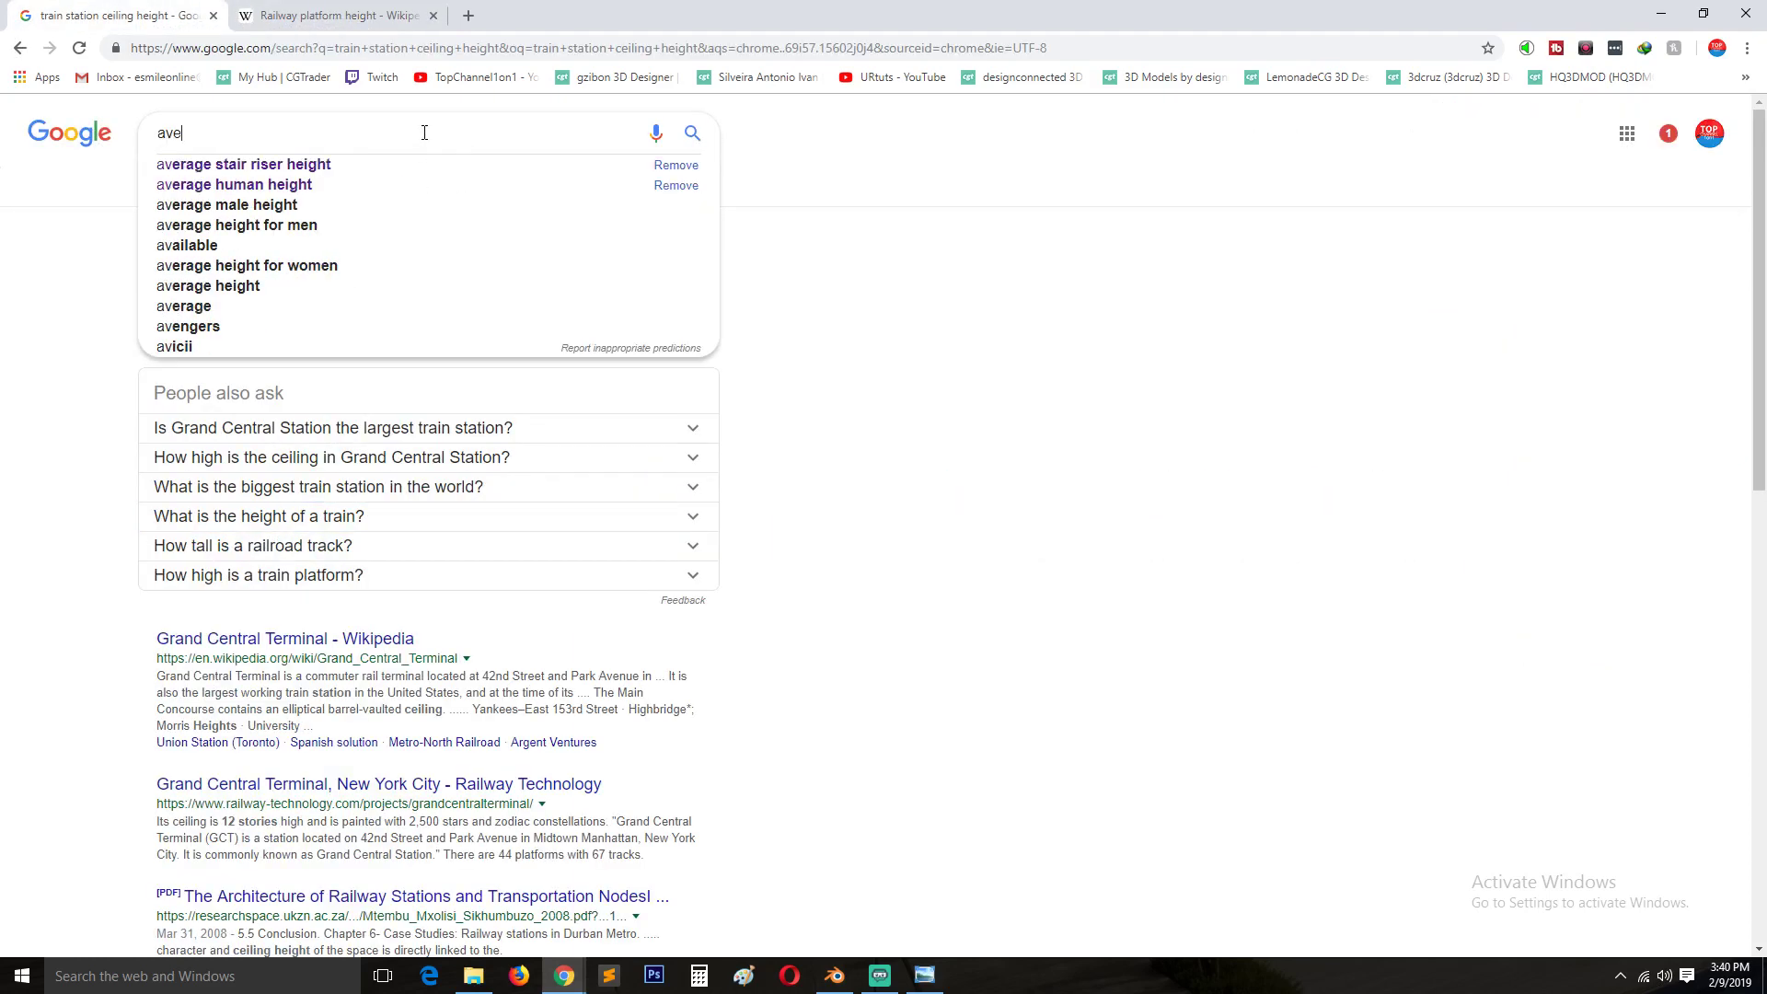
type("rag")
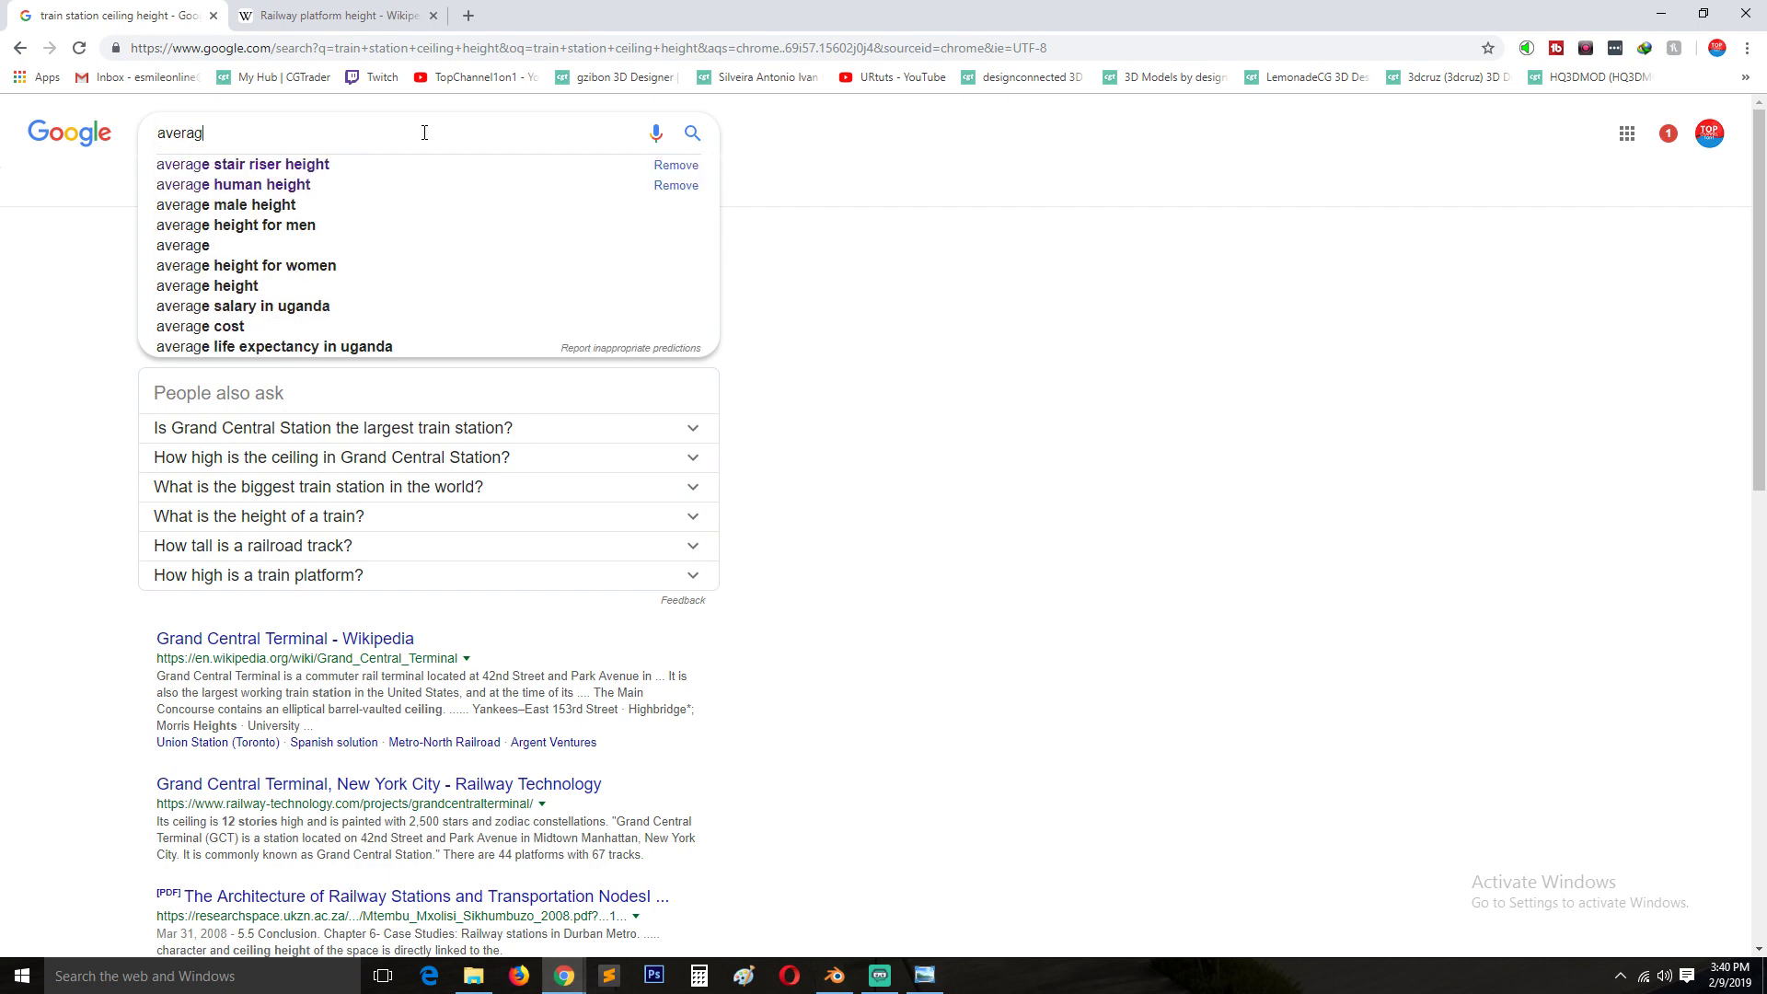
type("e human height")
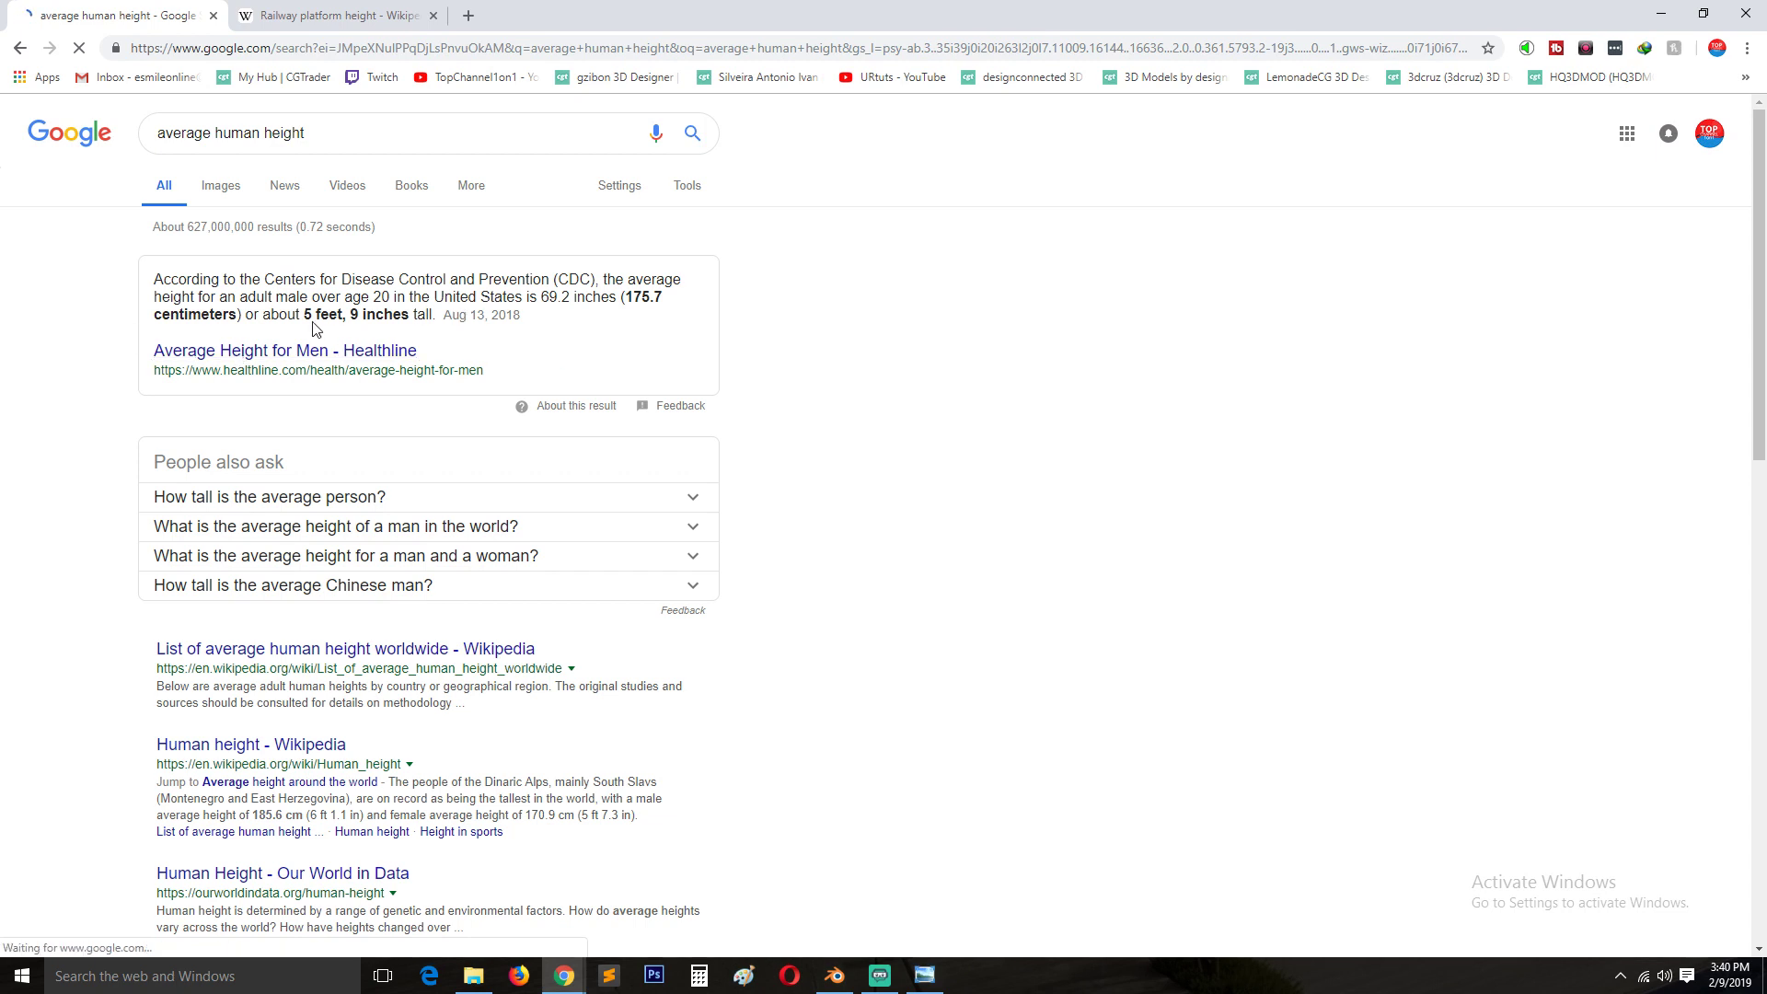
Search 'feet to meters' in a new tab to get the 0.3048 m per foot converter.
left_click(474, 12)
type("f")
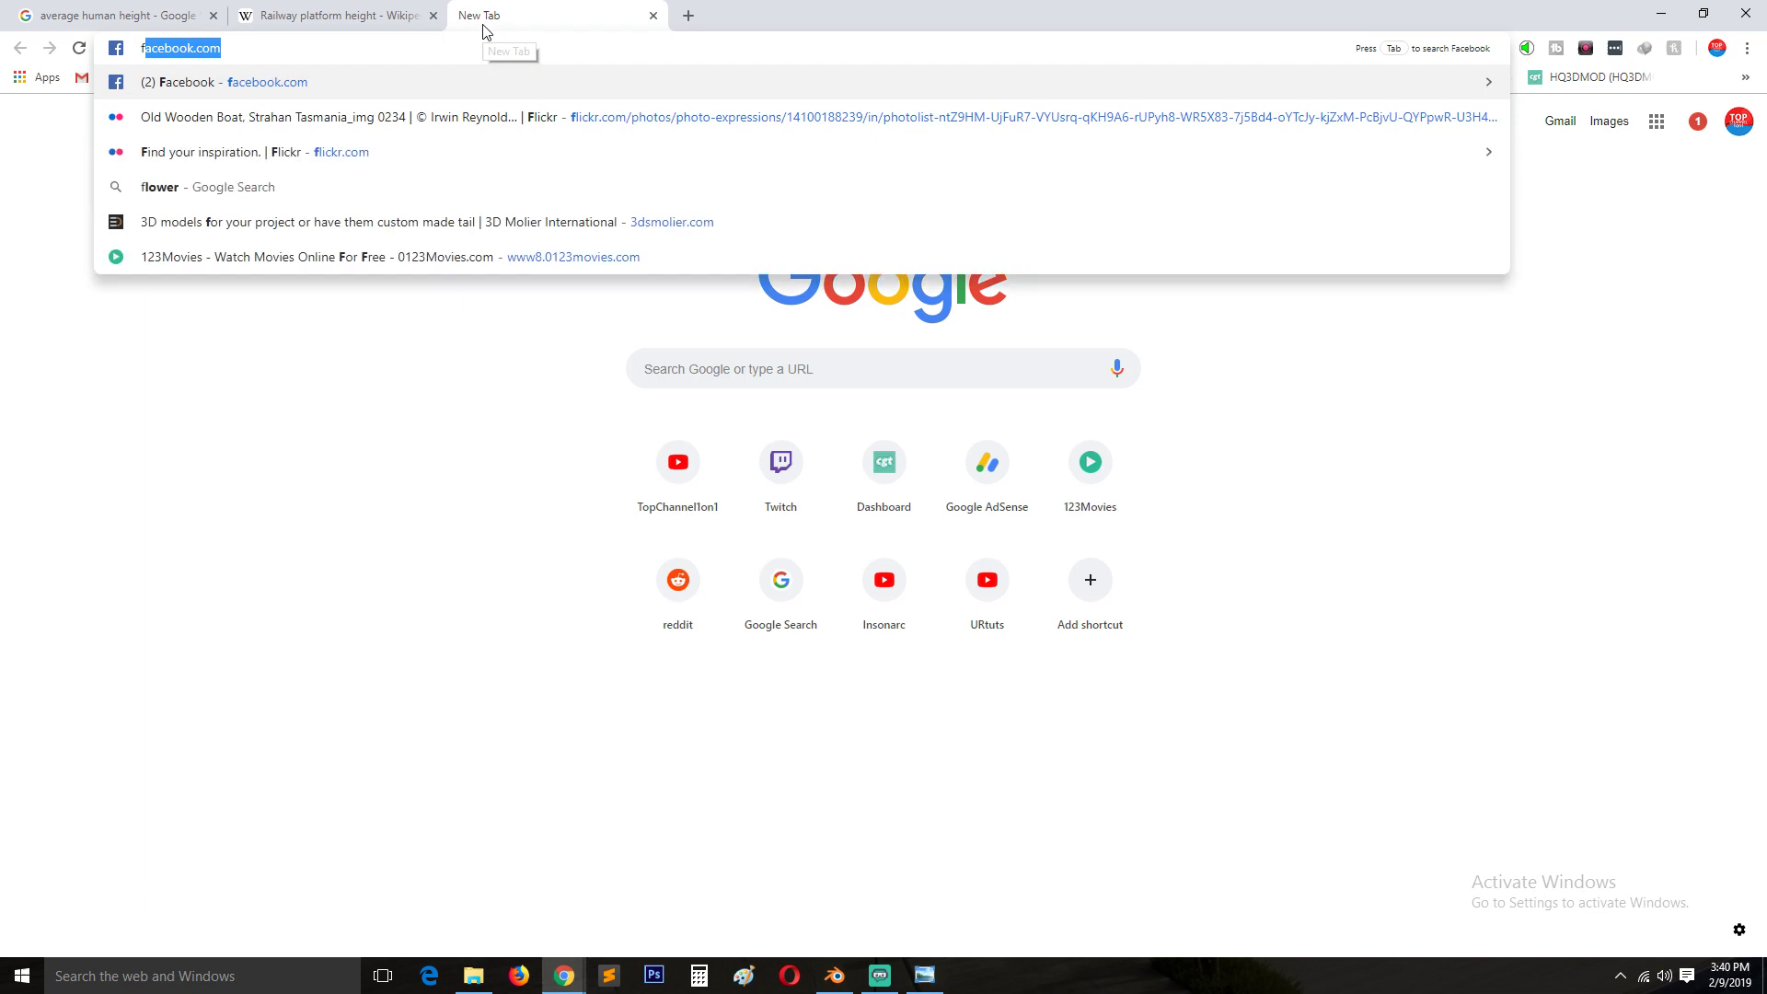
type("eet to me")
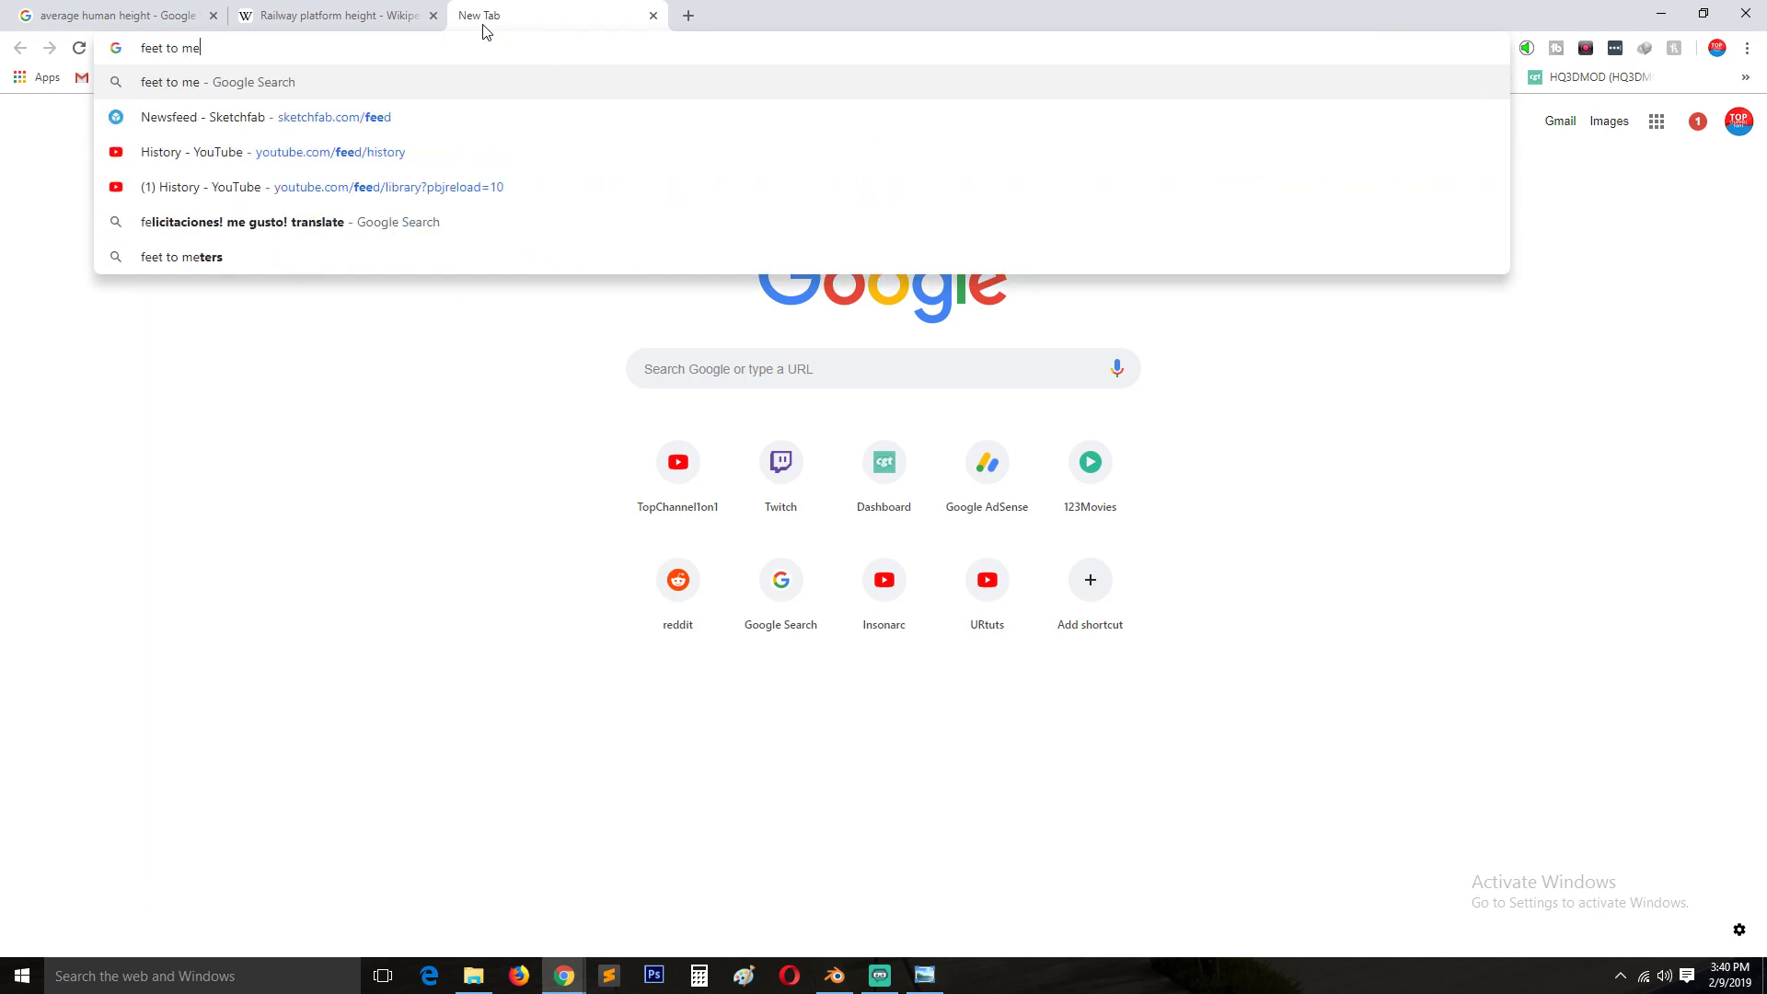
type("ters")
key("Return")
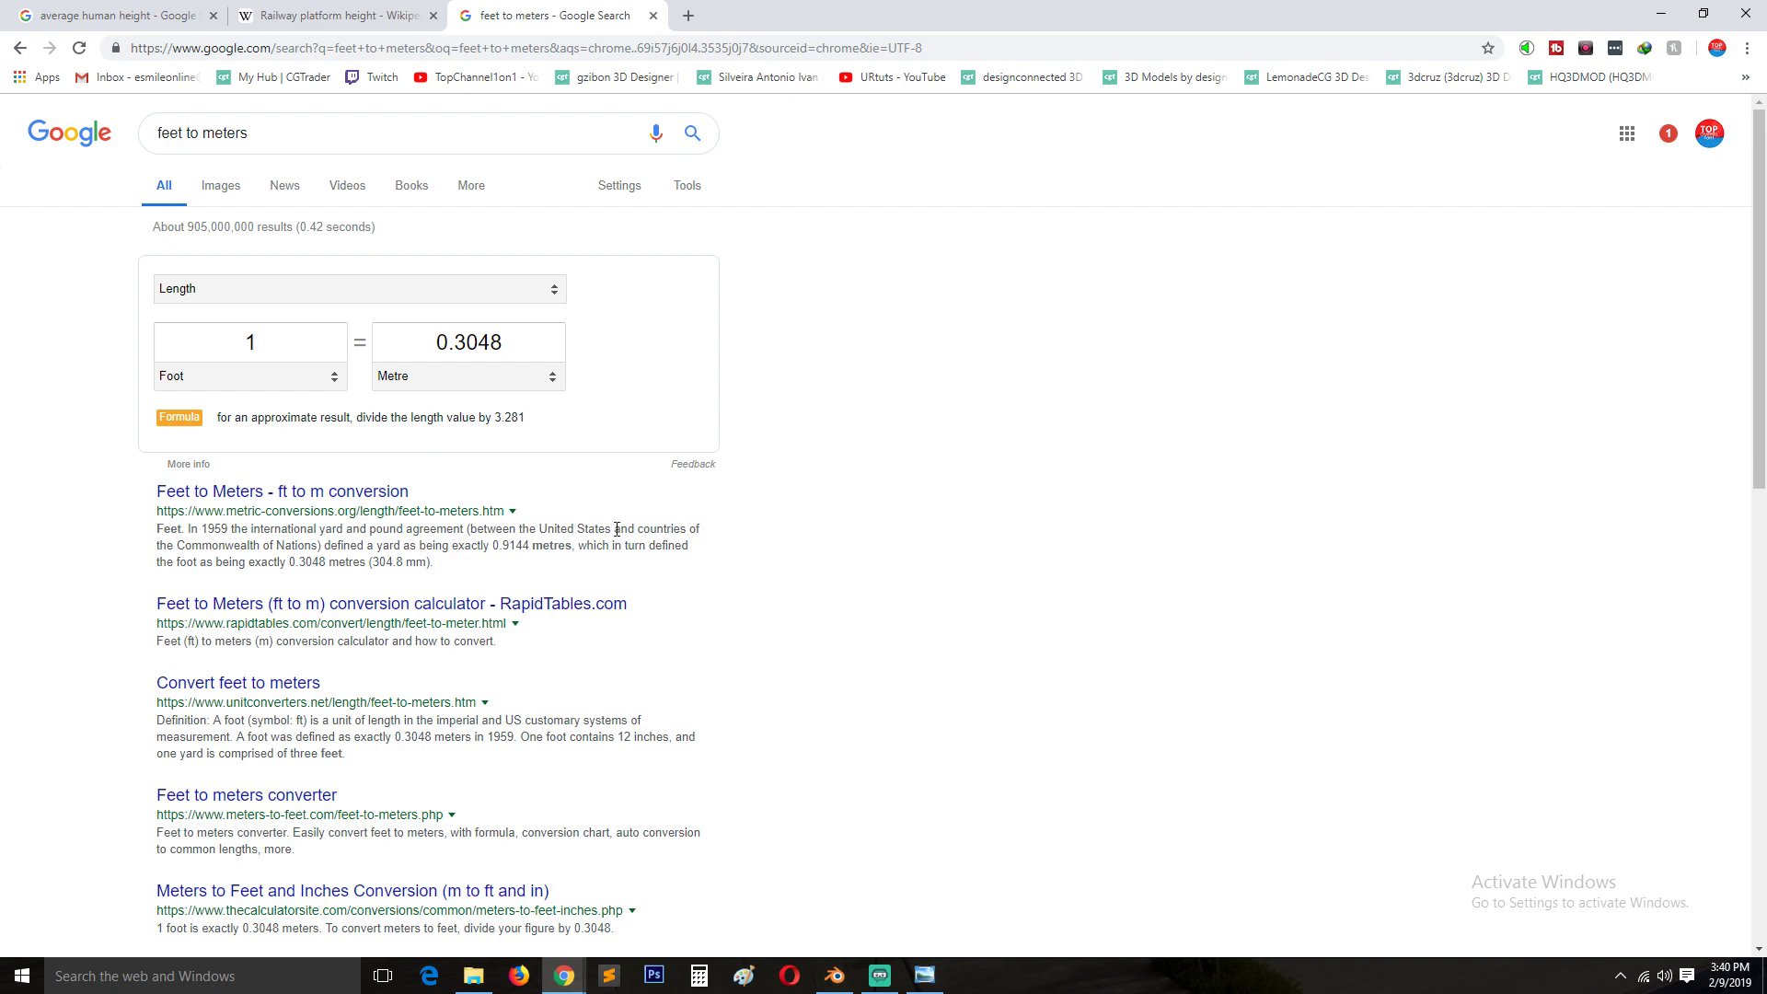
scroll(608, 529, "down", 2)
scroll(609, 529, "up", 2)
left_click(838, 974)
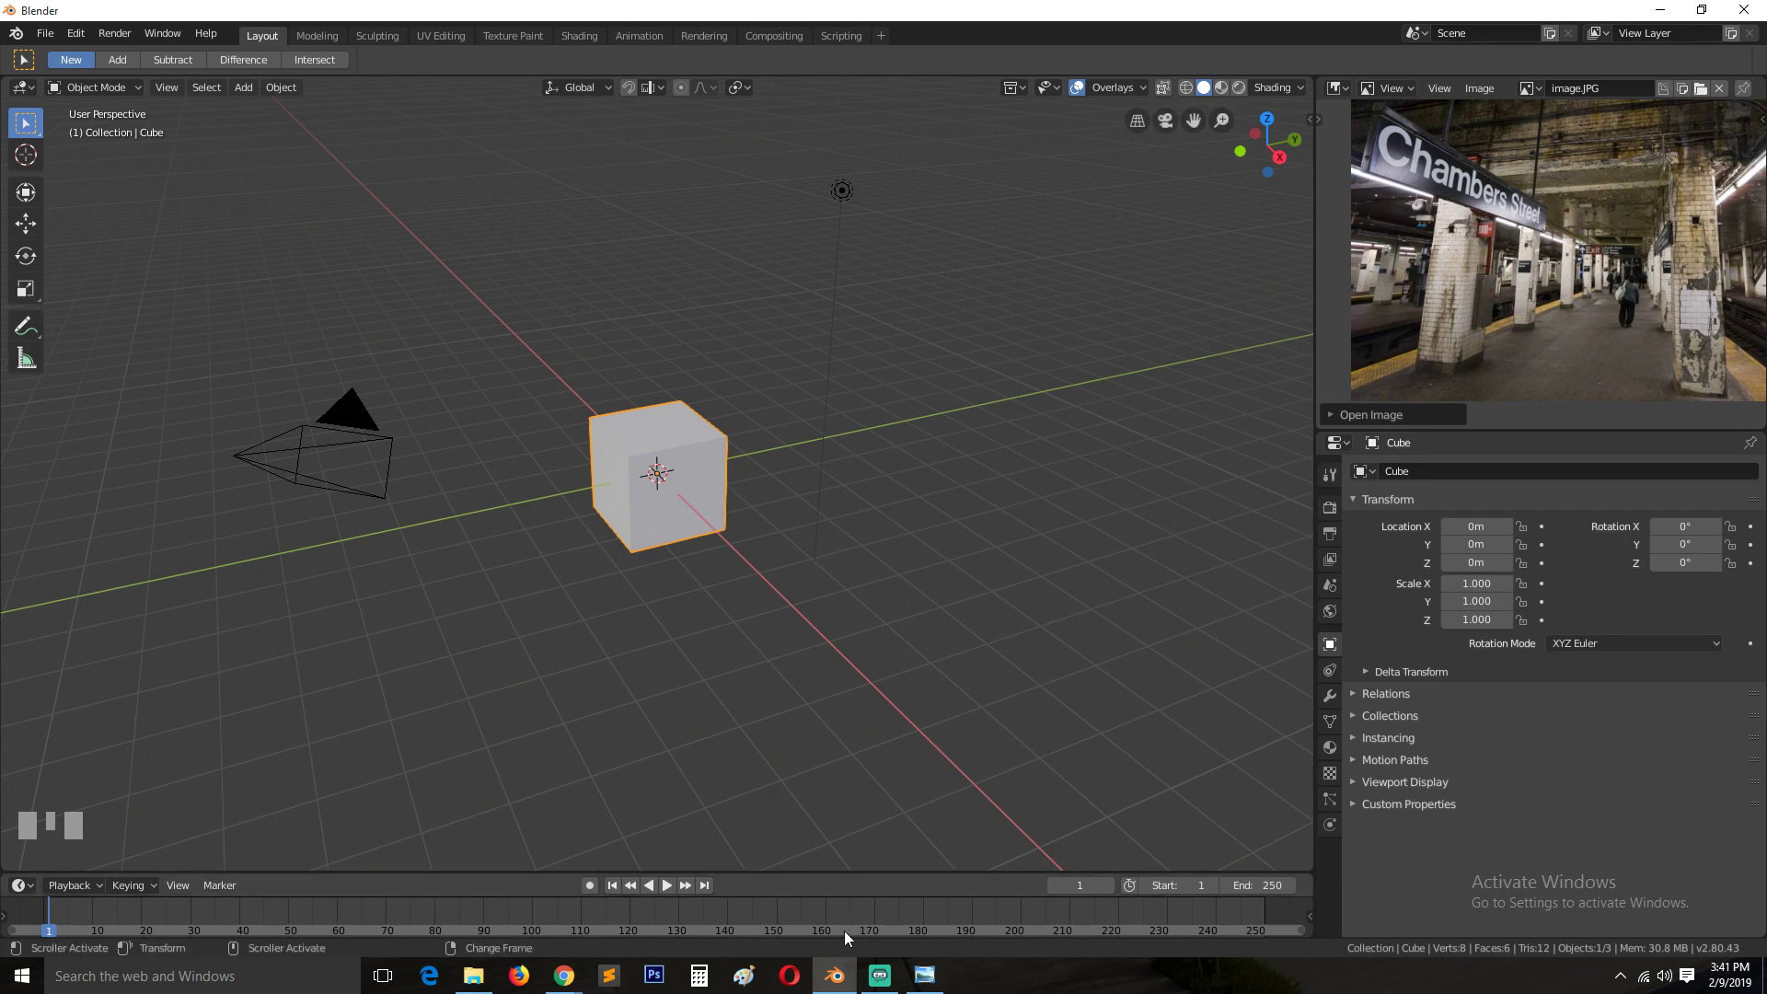
key("alt+Tab")
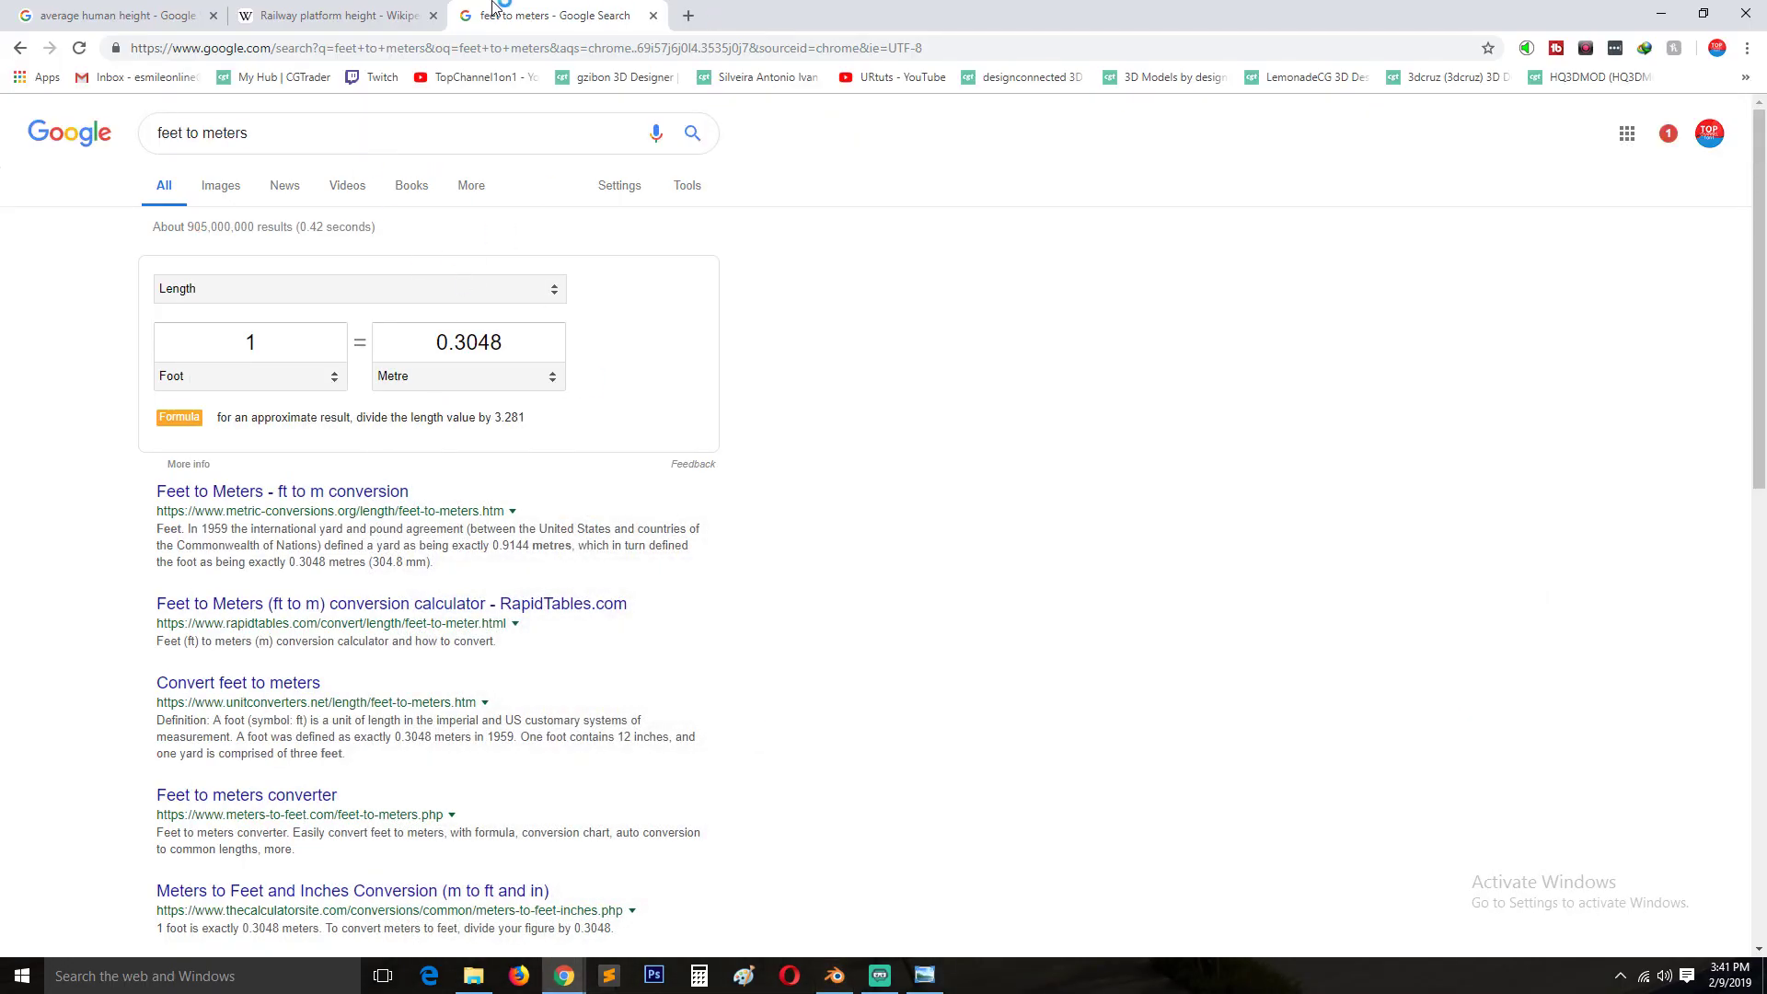
Replace the Wikipedia tab's address with the query 'human silhouette'.
left_click(368, 16)
left_click(479, 46)
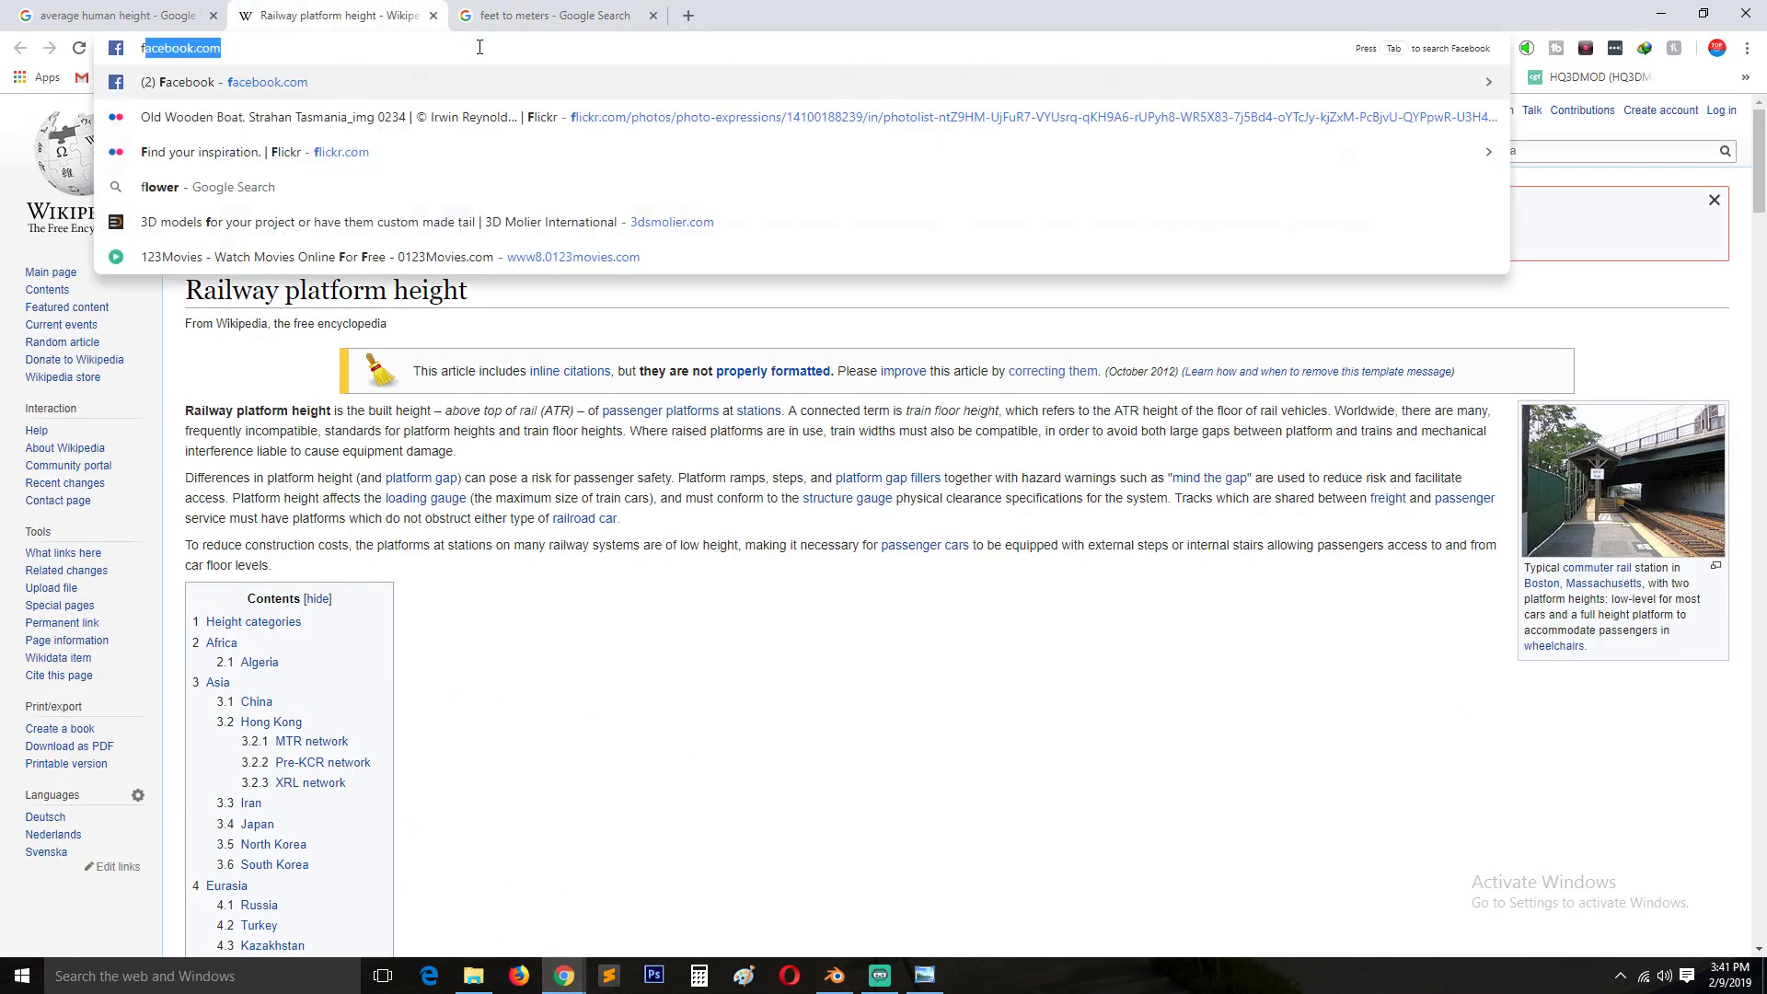
key("BackSpace")
type("human s")
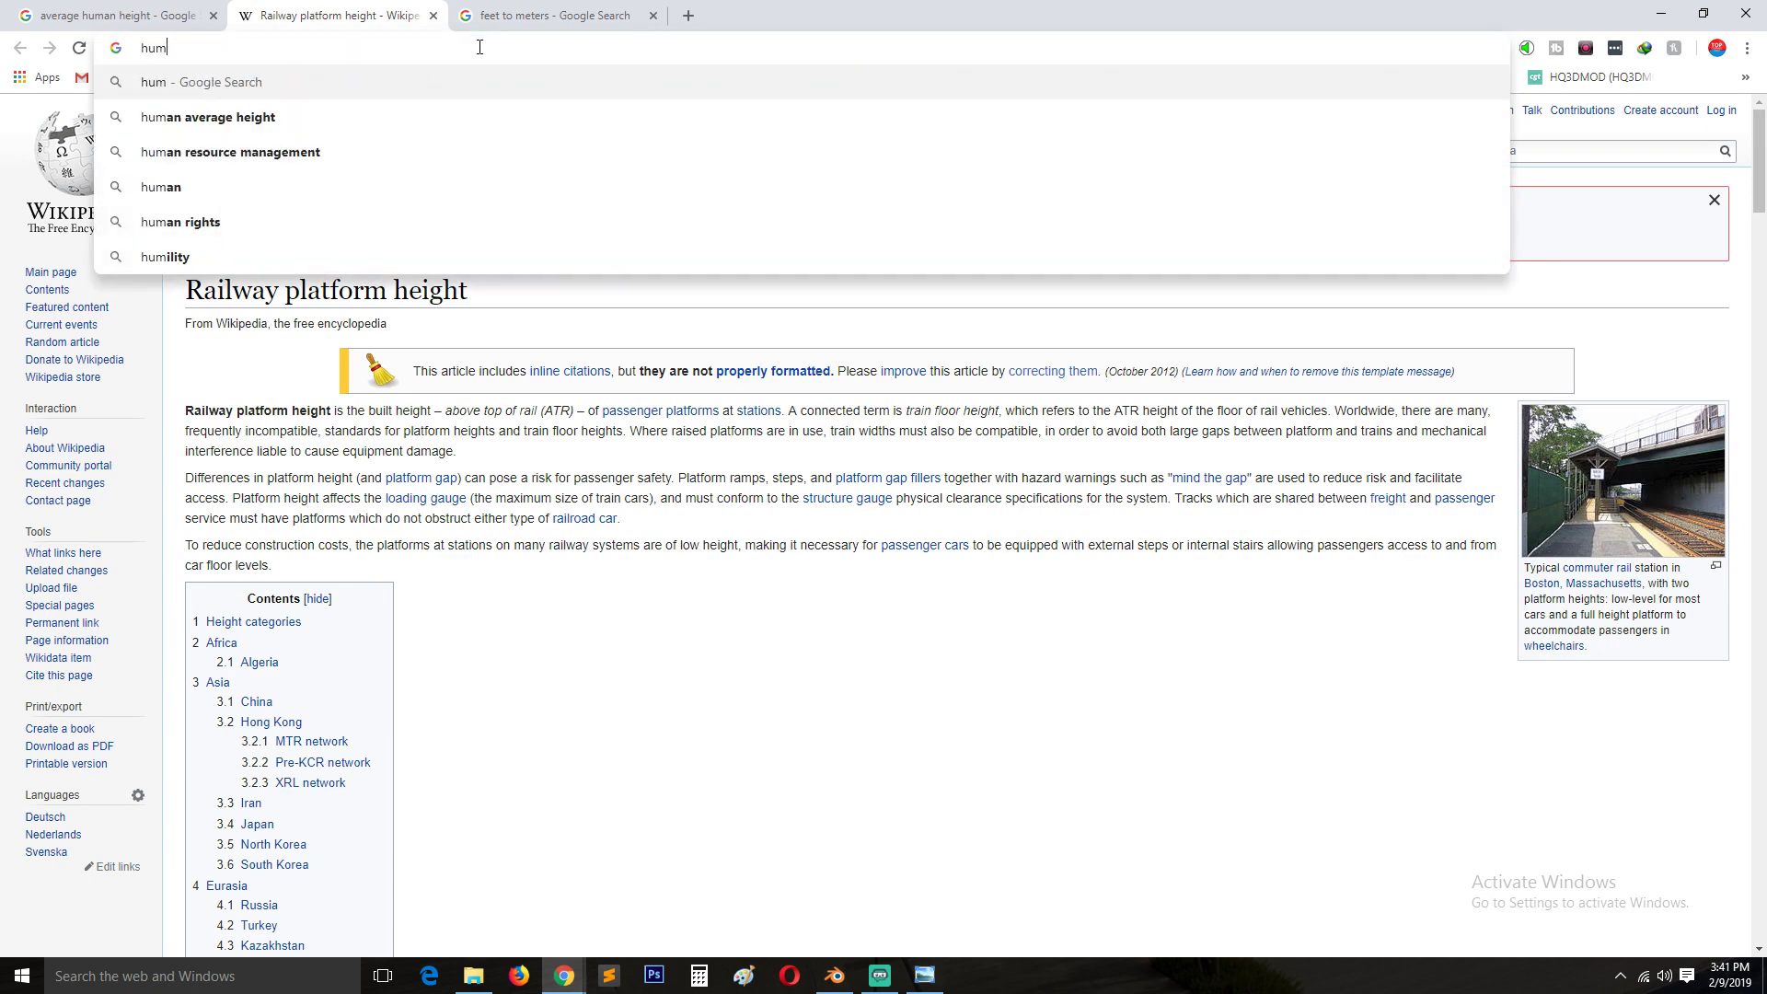
type("il")
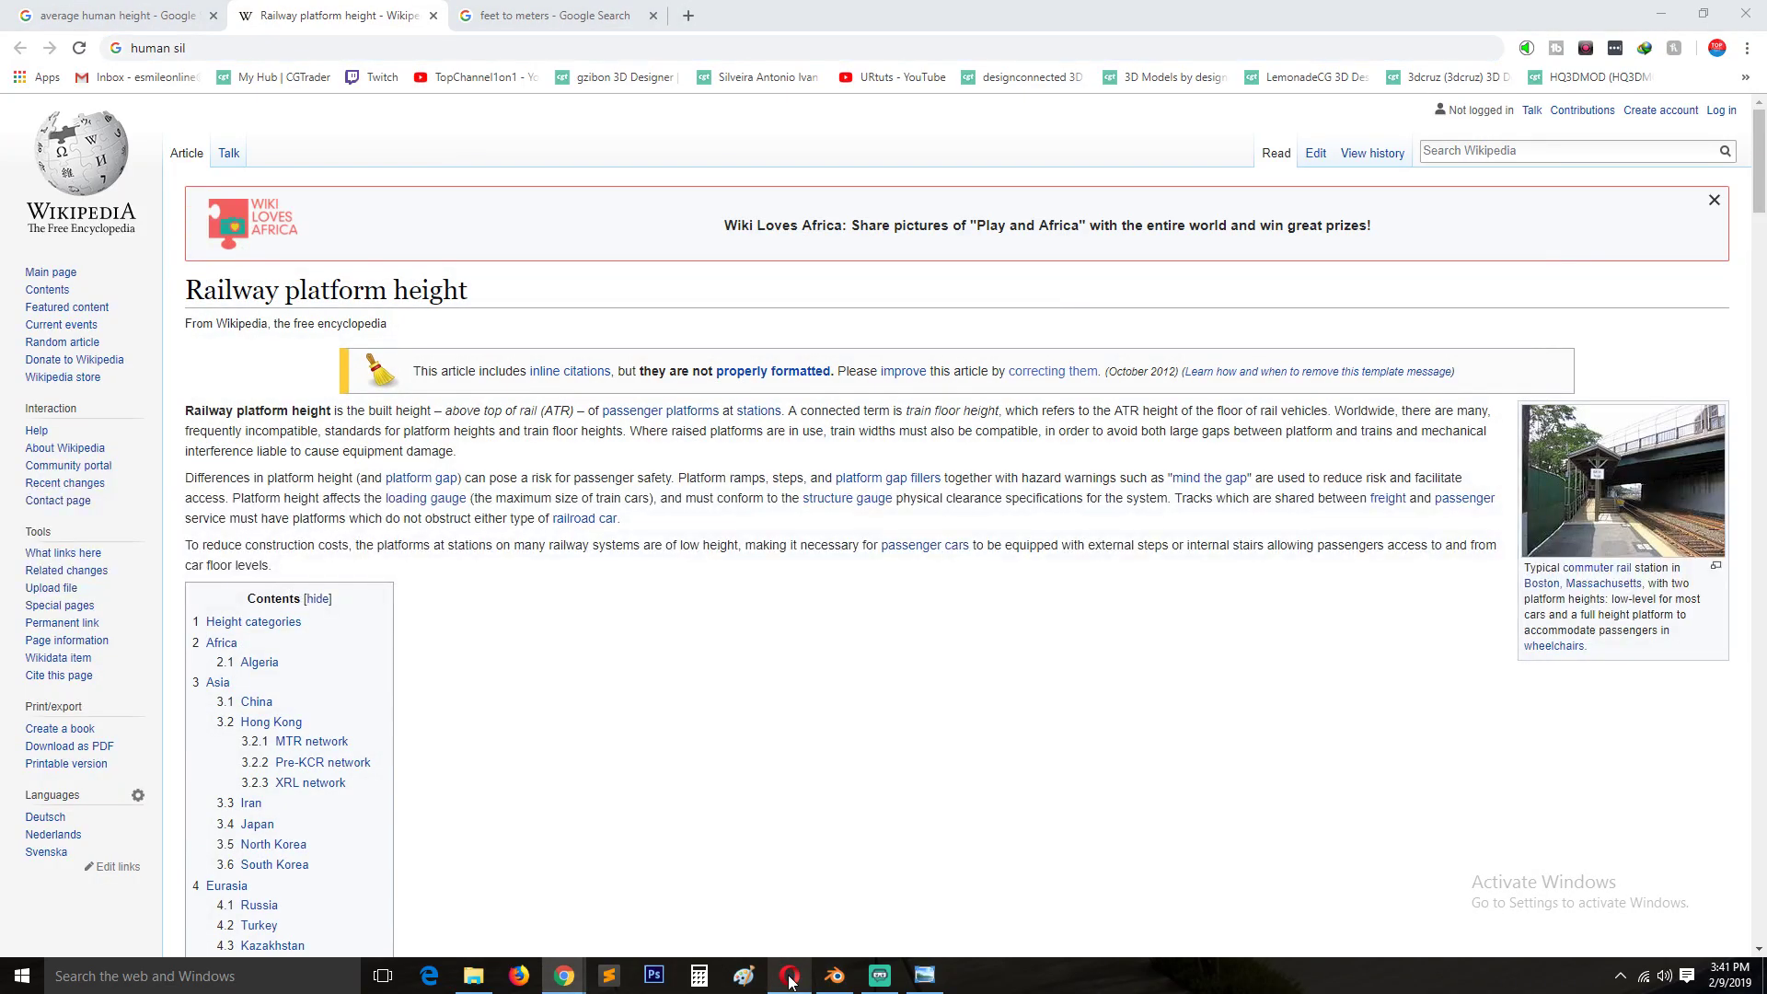
Close the Opera window and return to the Railway platform height tab.
right_click(789, 978)
left_click(831, 945)
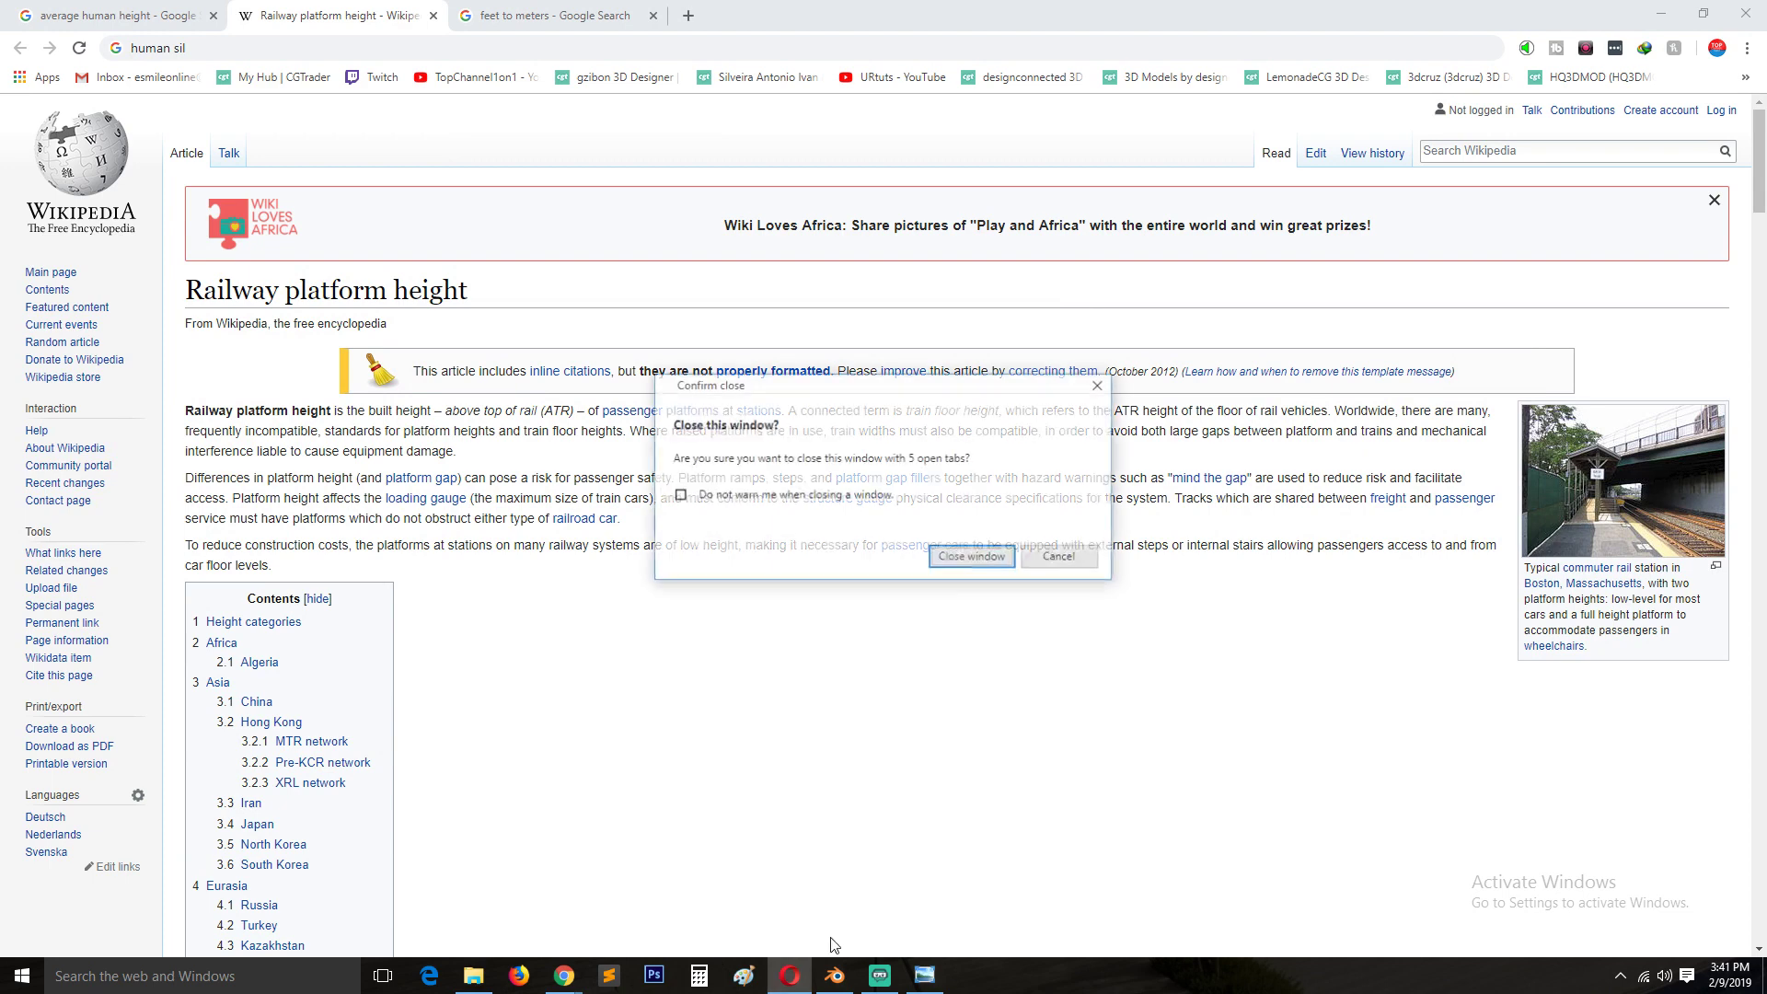
left_click(971, 556)
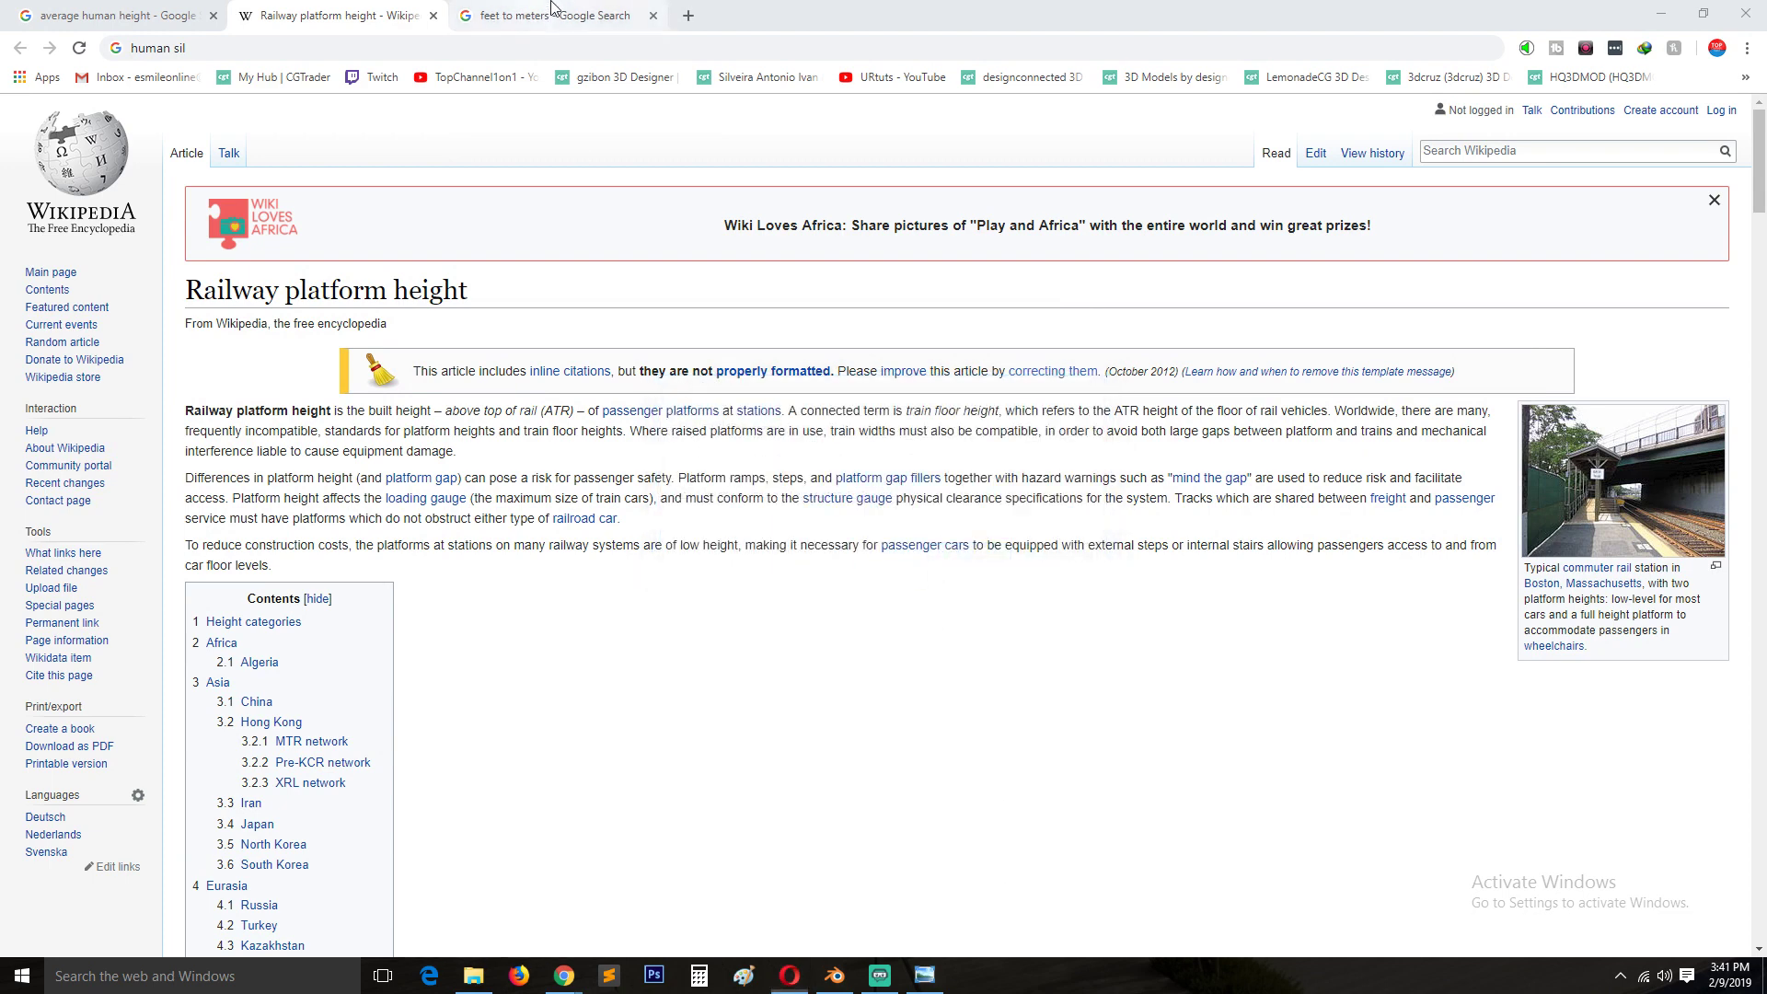
left_click(552, 13)
left_click(368, 16)
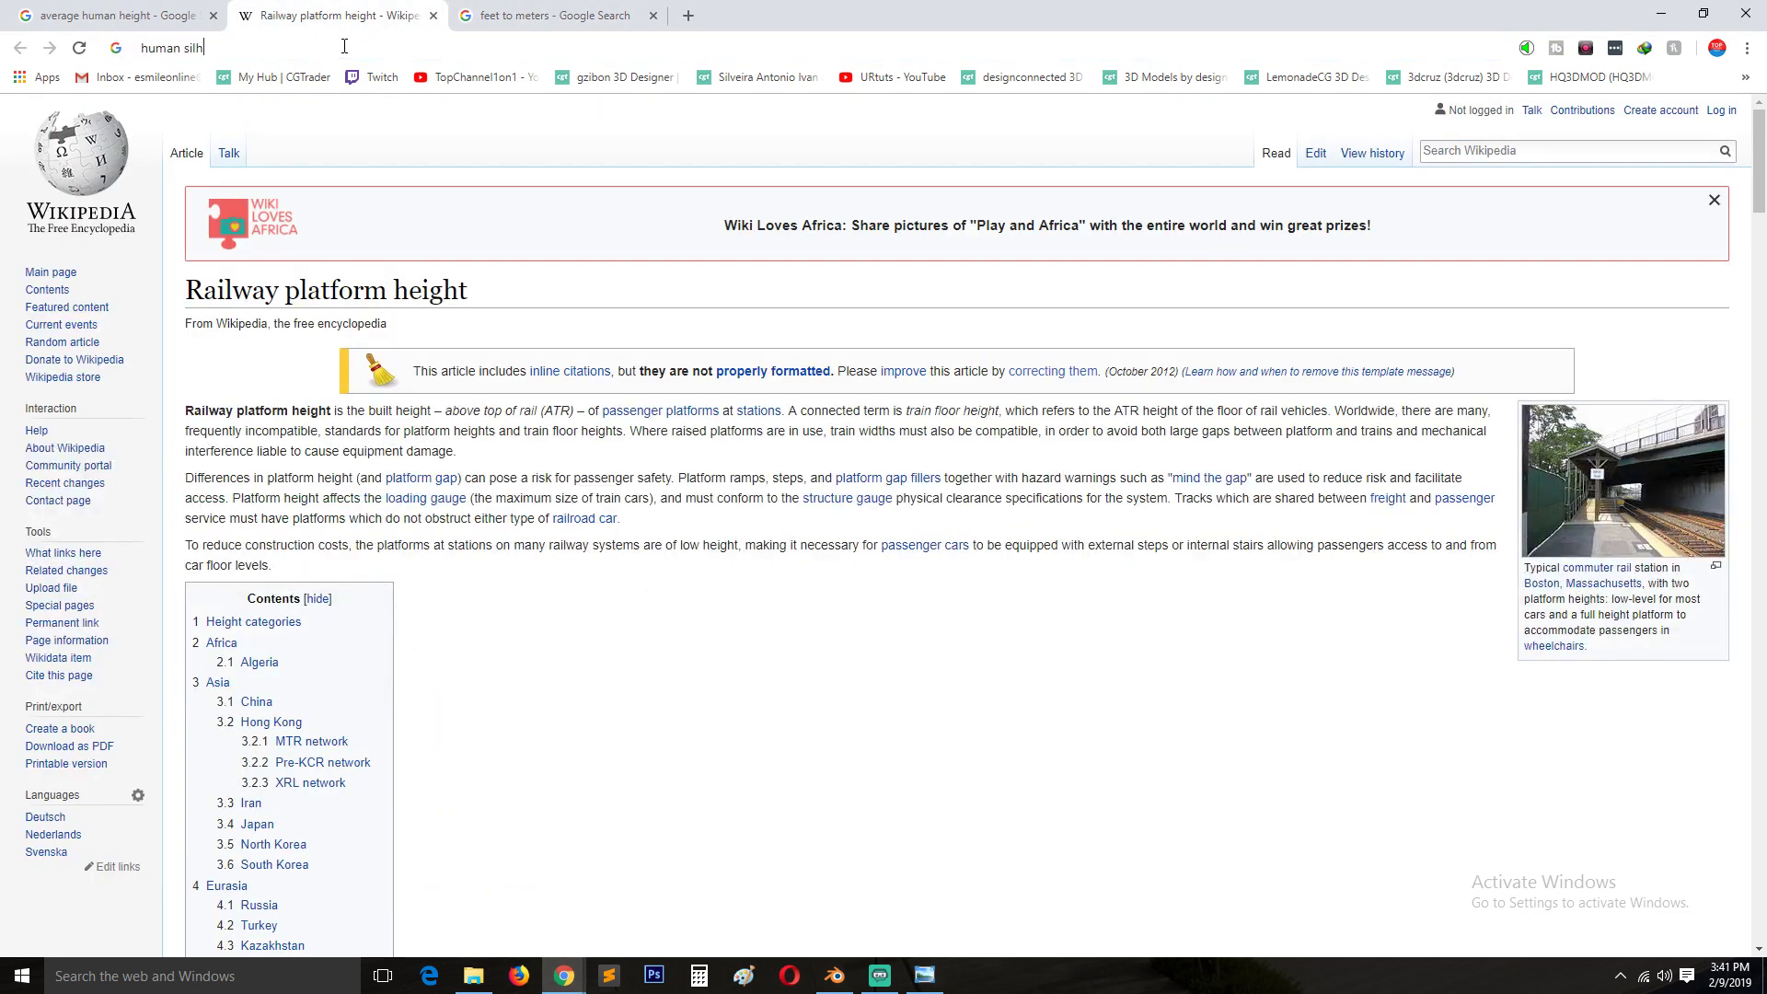
Run the human silhouette search in Images and preview the Free Vectors silhouette.
type("h")
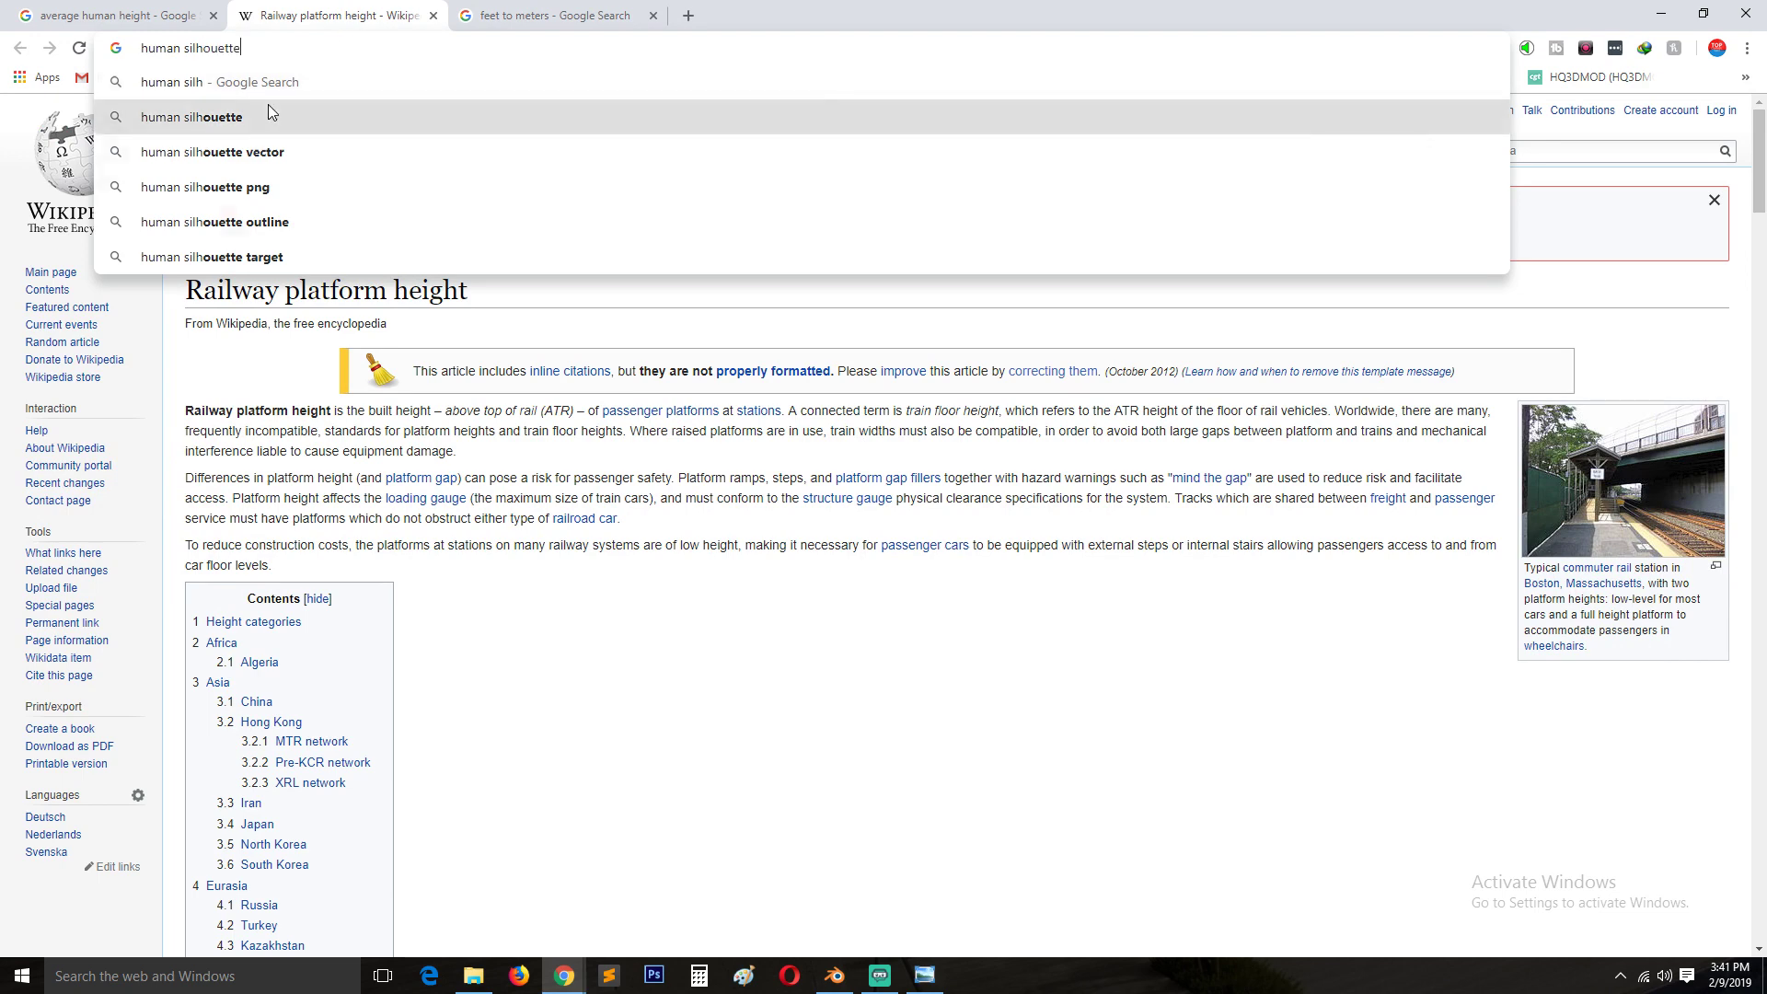
left_click(268, 105)
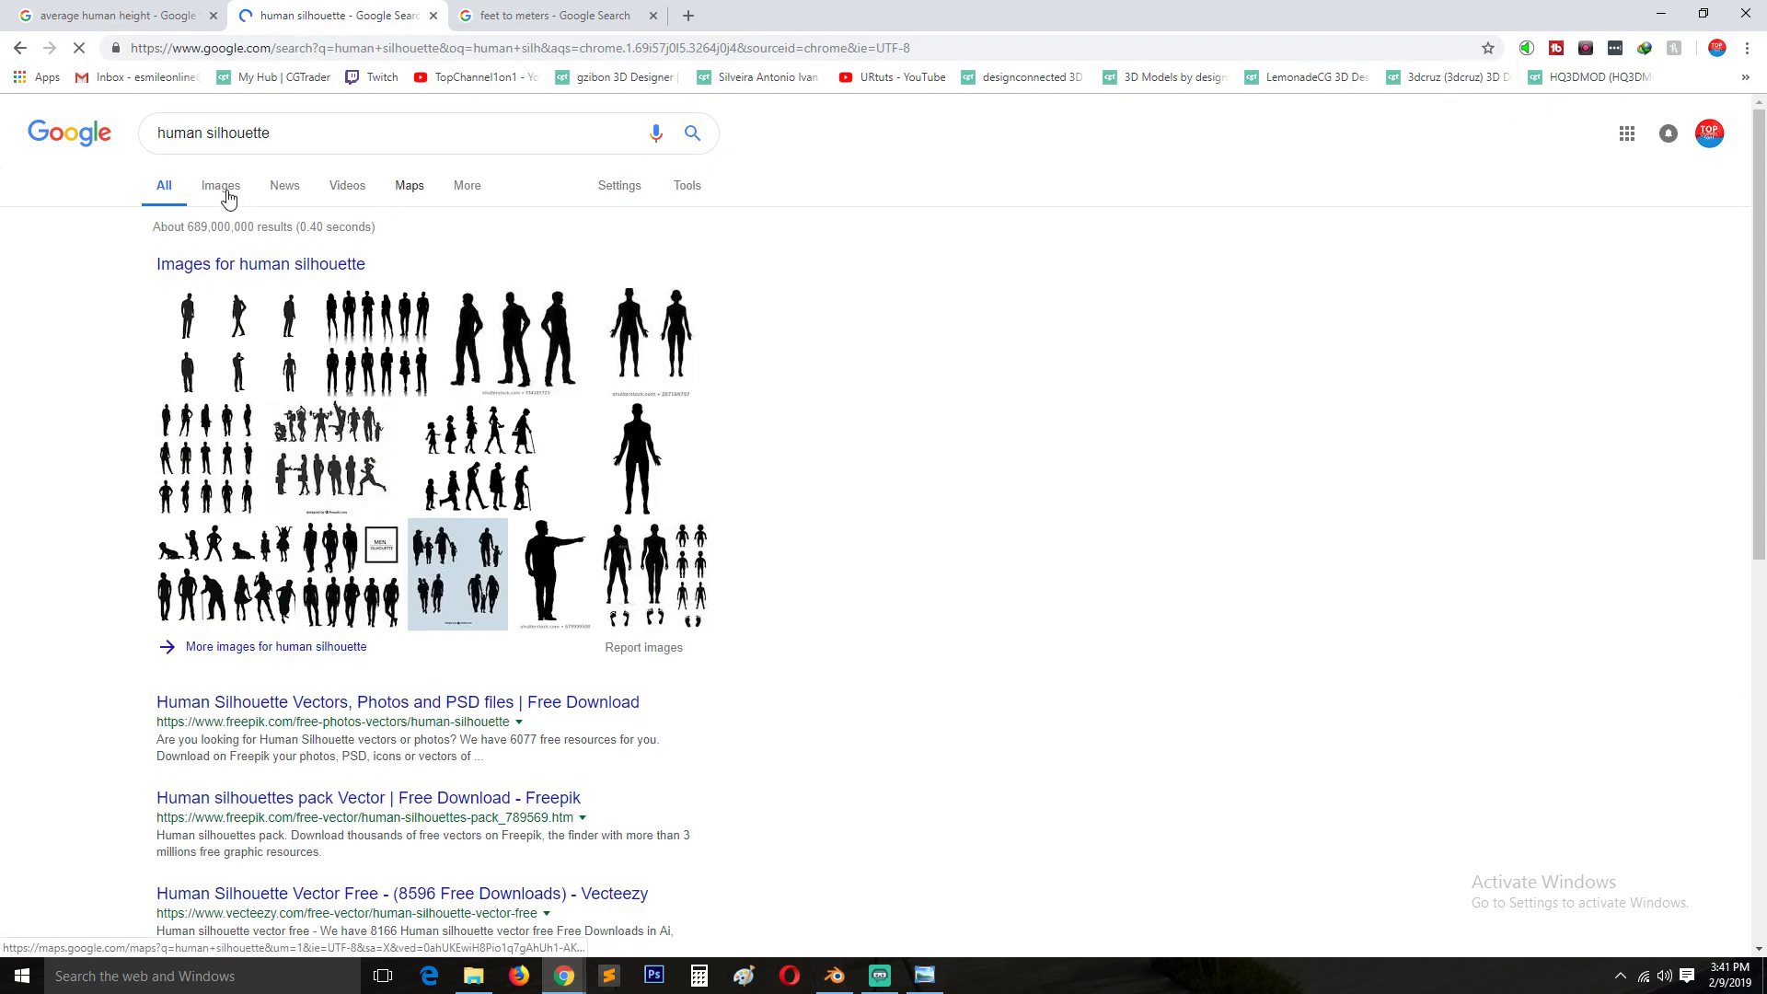
left_click(226, 188)
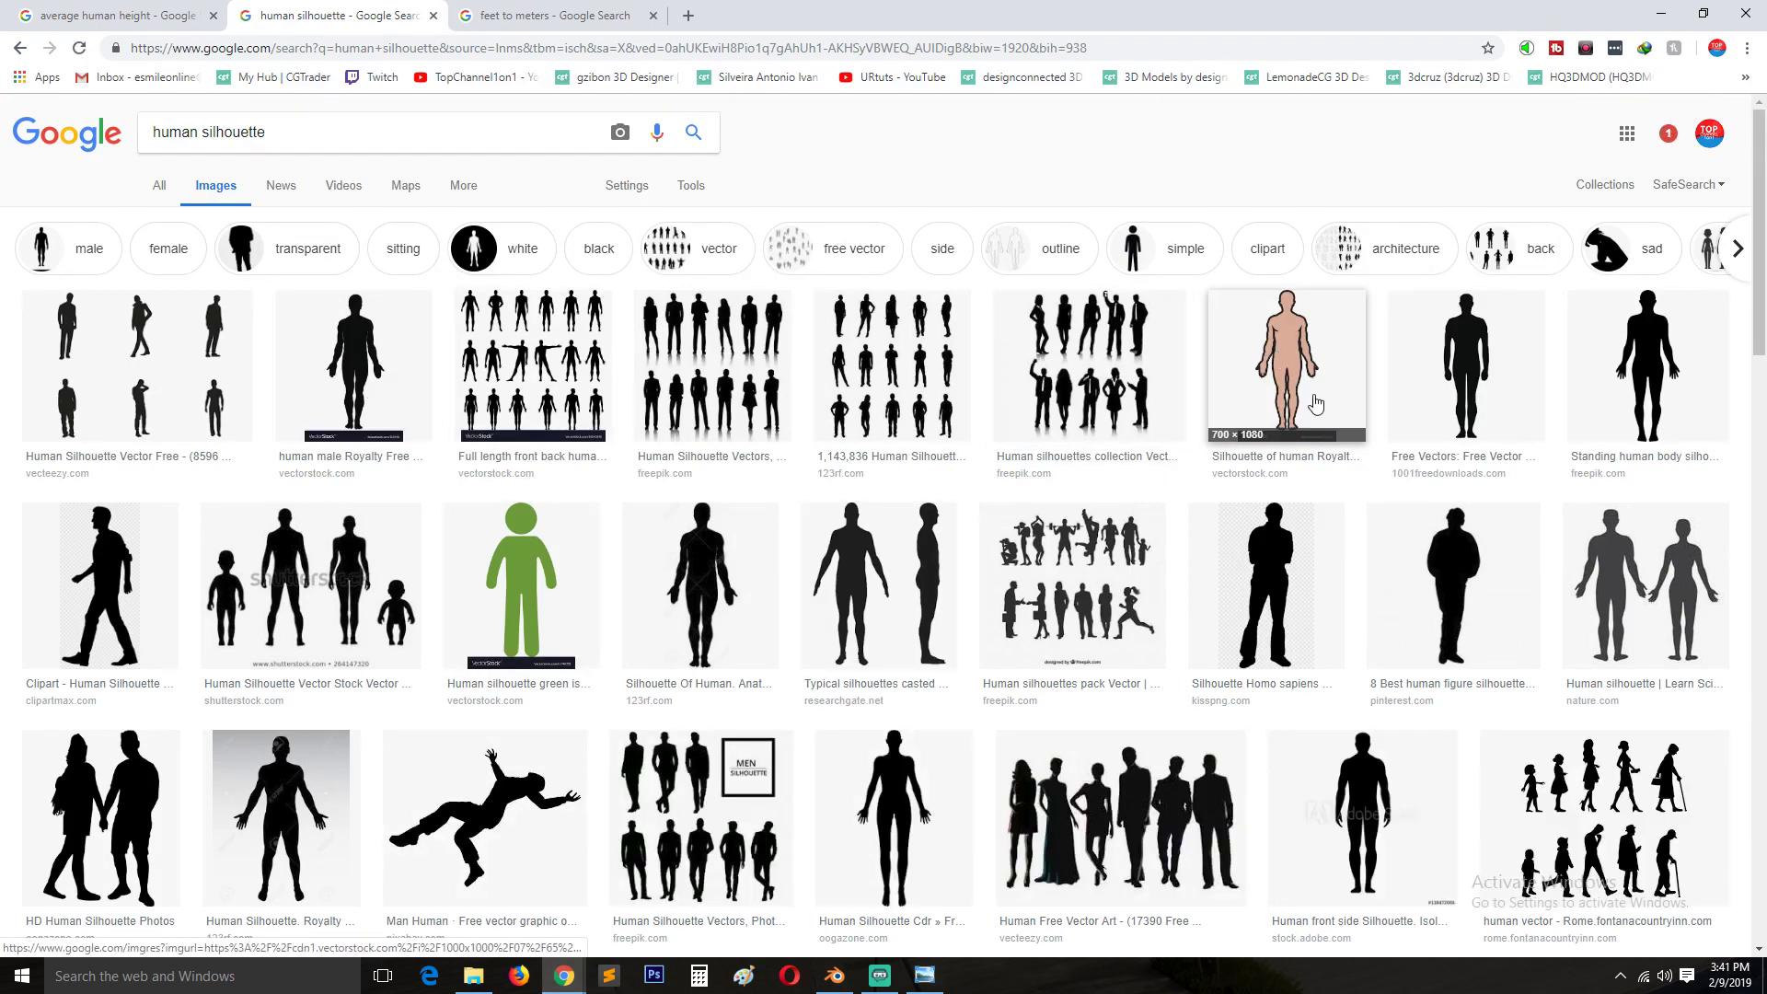
left_click(1436, 385)
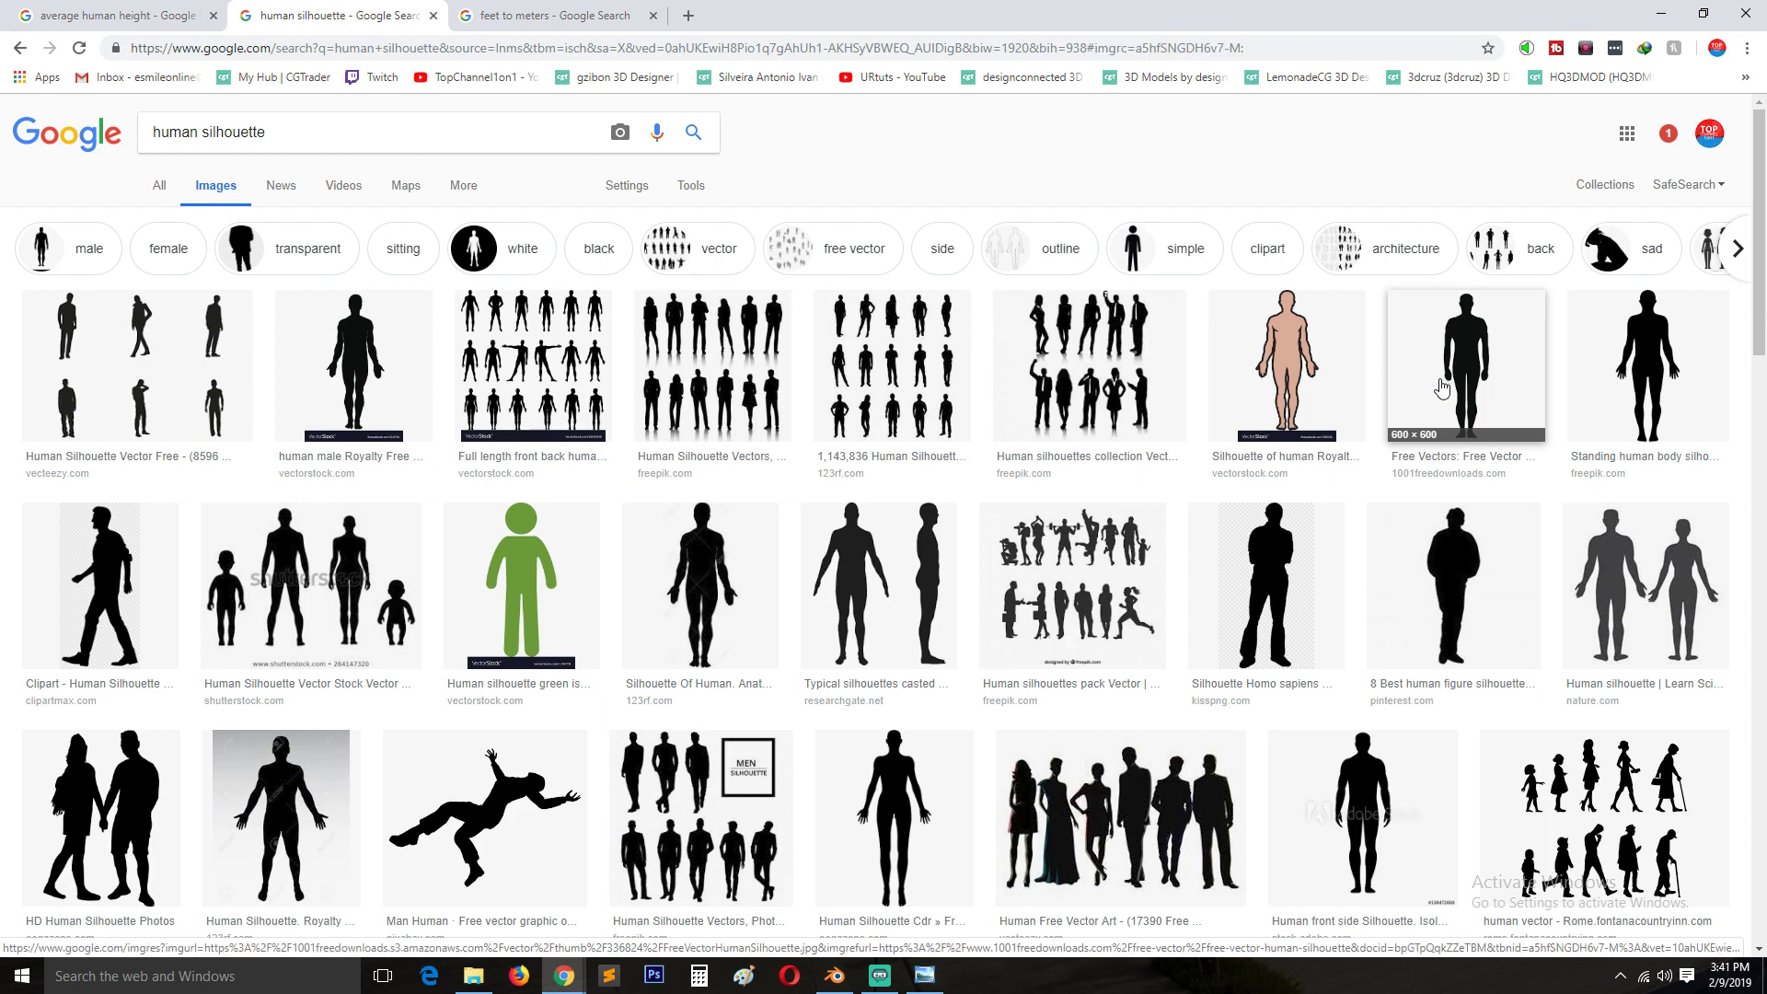
Enter 5 feet in the feet to meters converter, checking the average human height result.
left_click(513, 19)
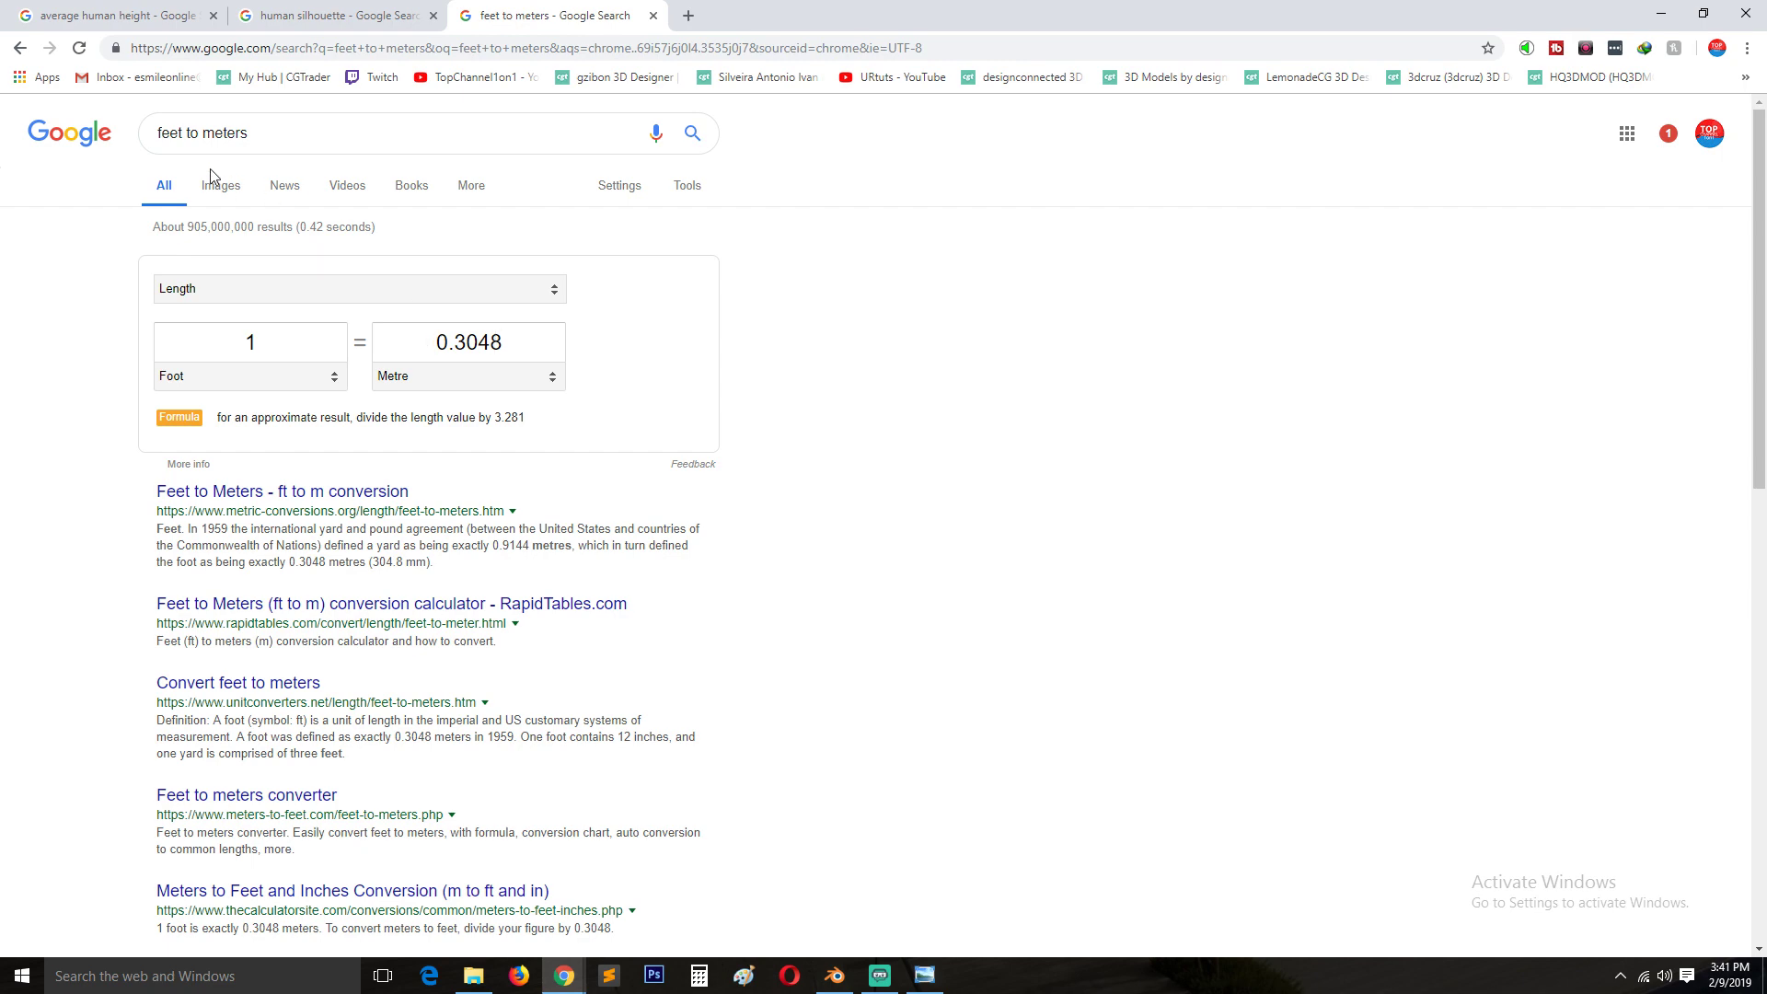
left_click(345, 16)
left_click(593, 15)
left_click(92, 7)
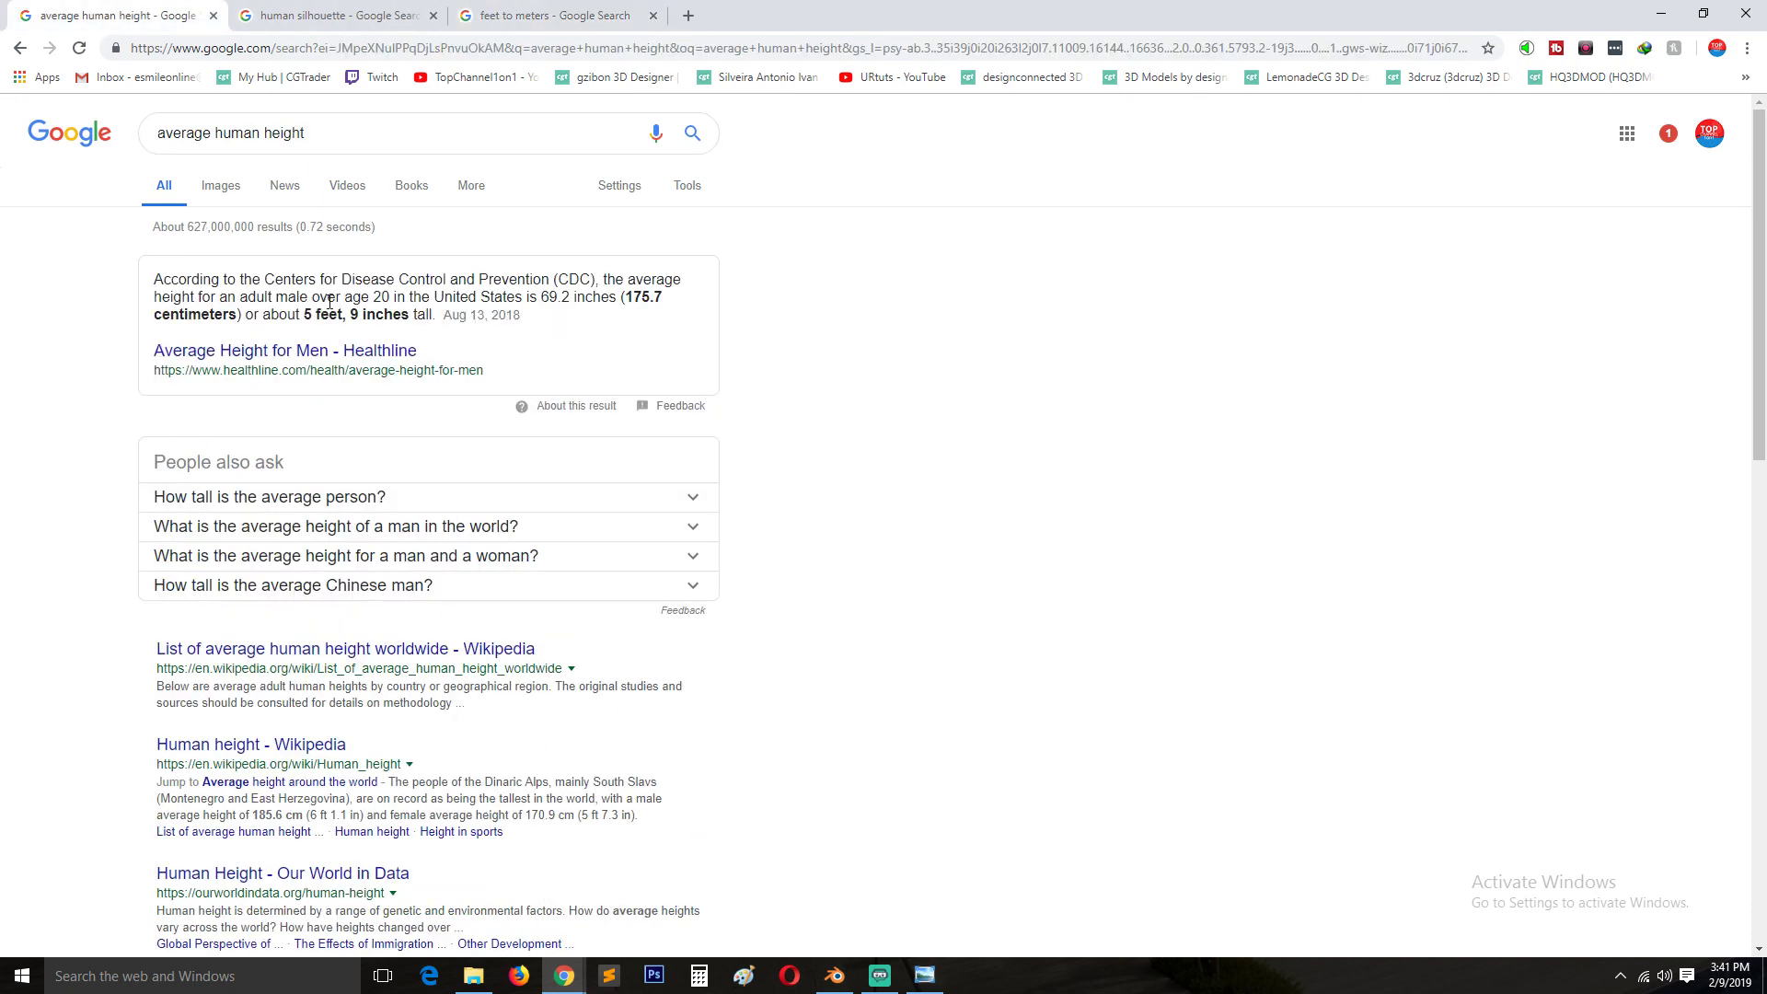
left_click(492, 13)
left_click(186, 342)
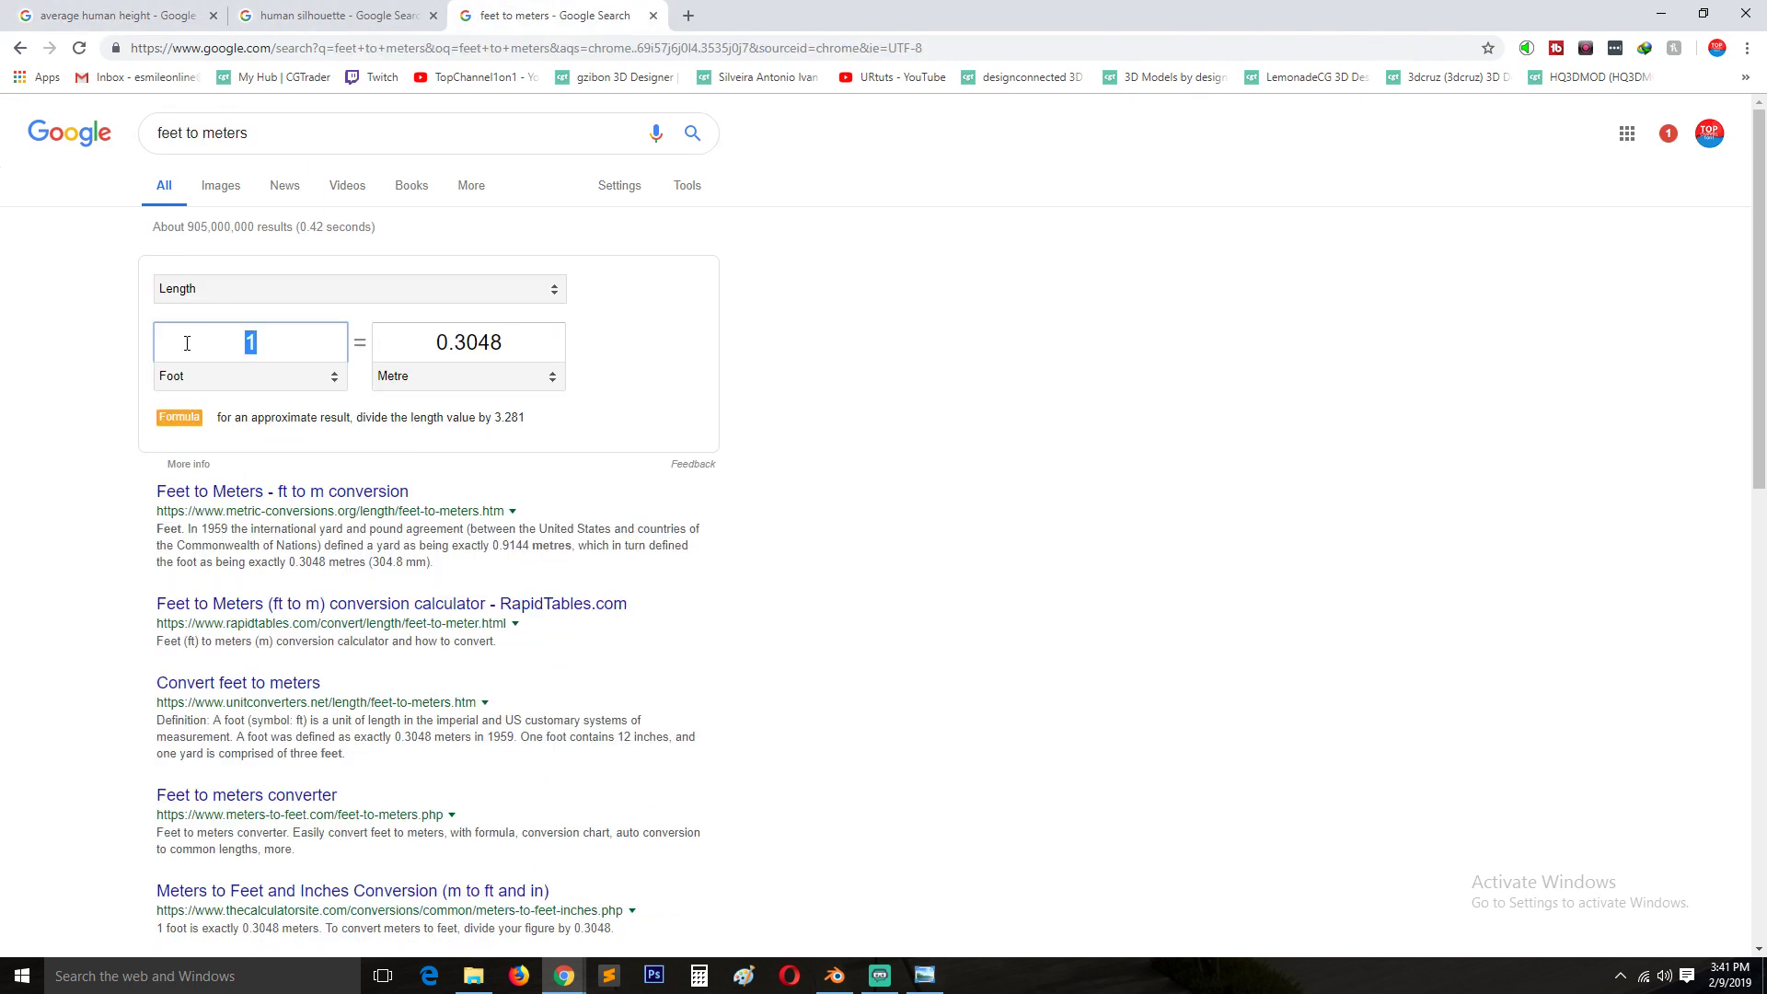
type("5")
Download the Free Vectors front-view human silhouette image as a JPG.
left_click(50, 11)
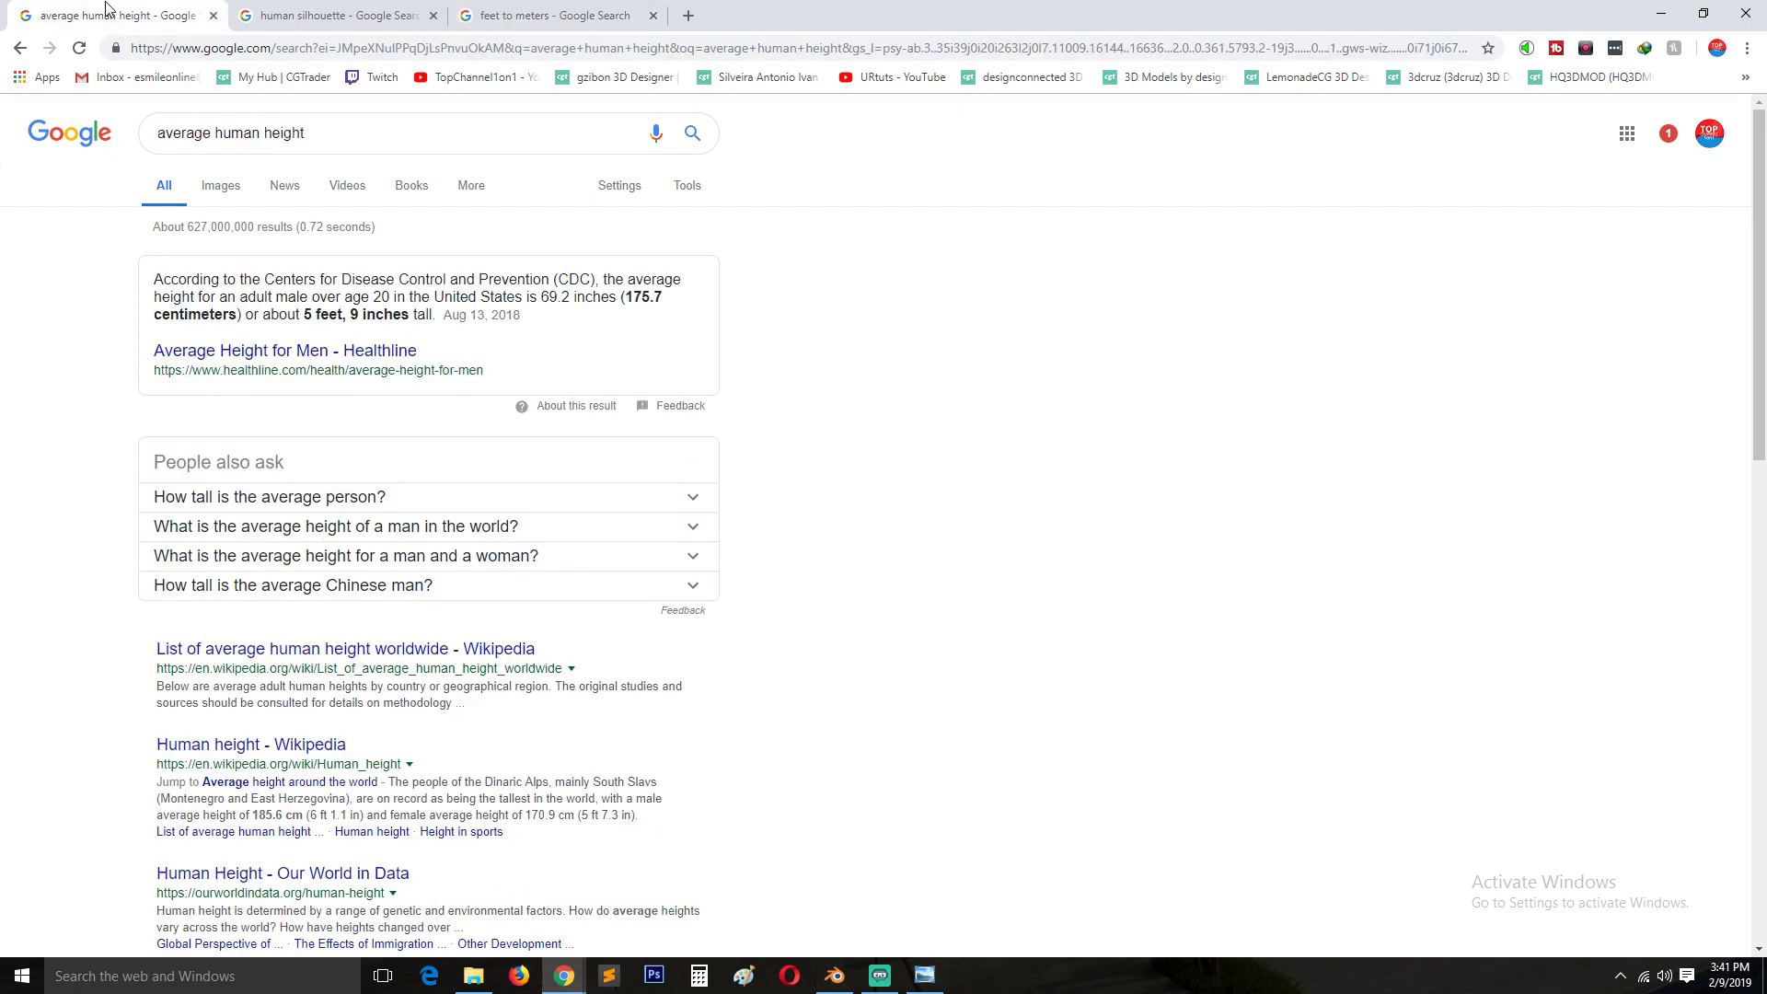
left_click(282, 11)
right_click(596, 463)
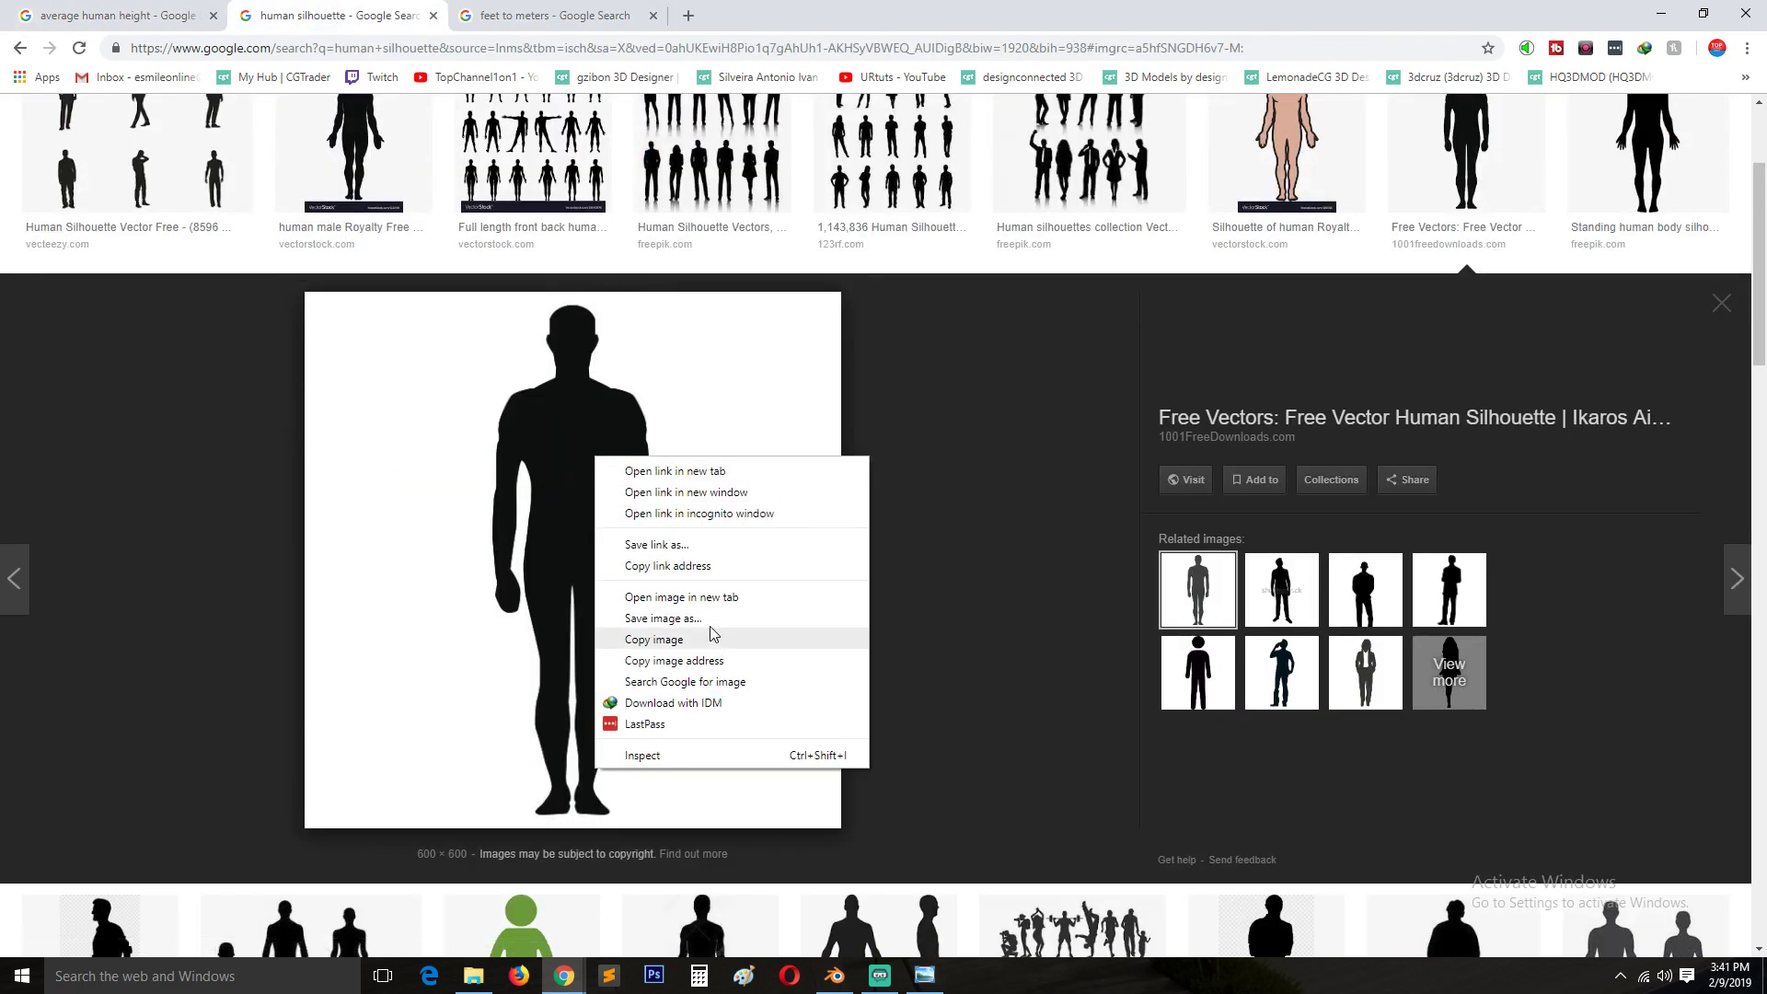
left_click(814, 626)
left_click(587, 408)
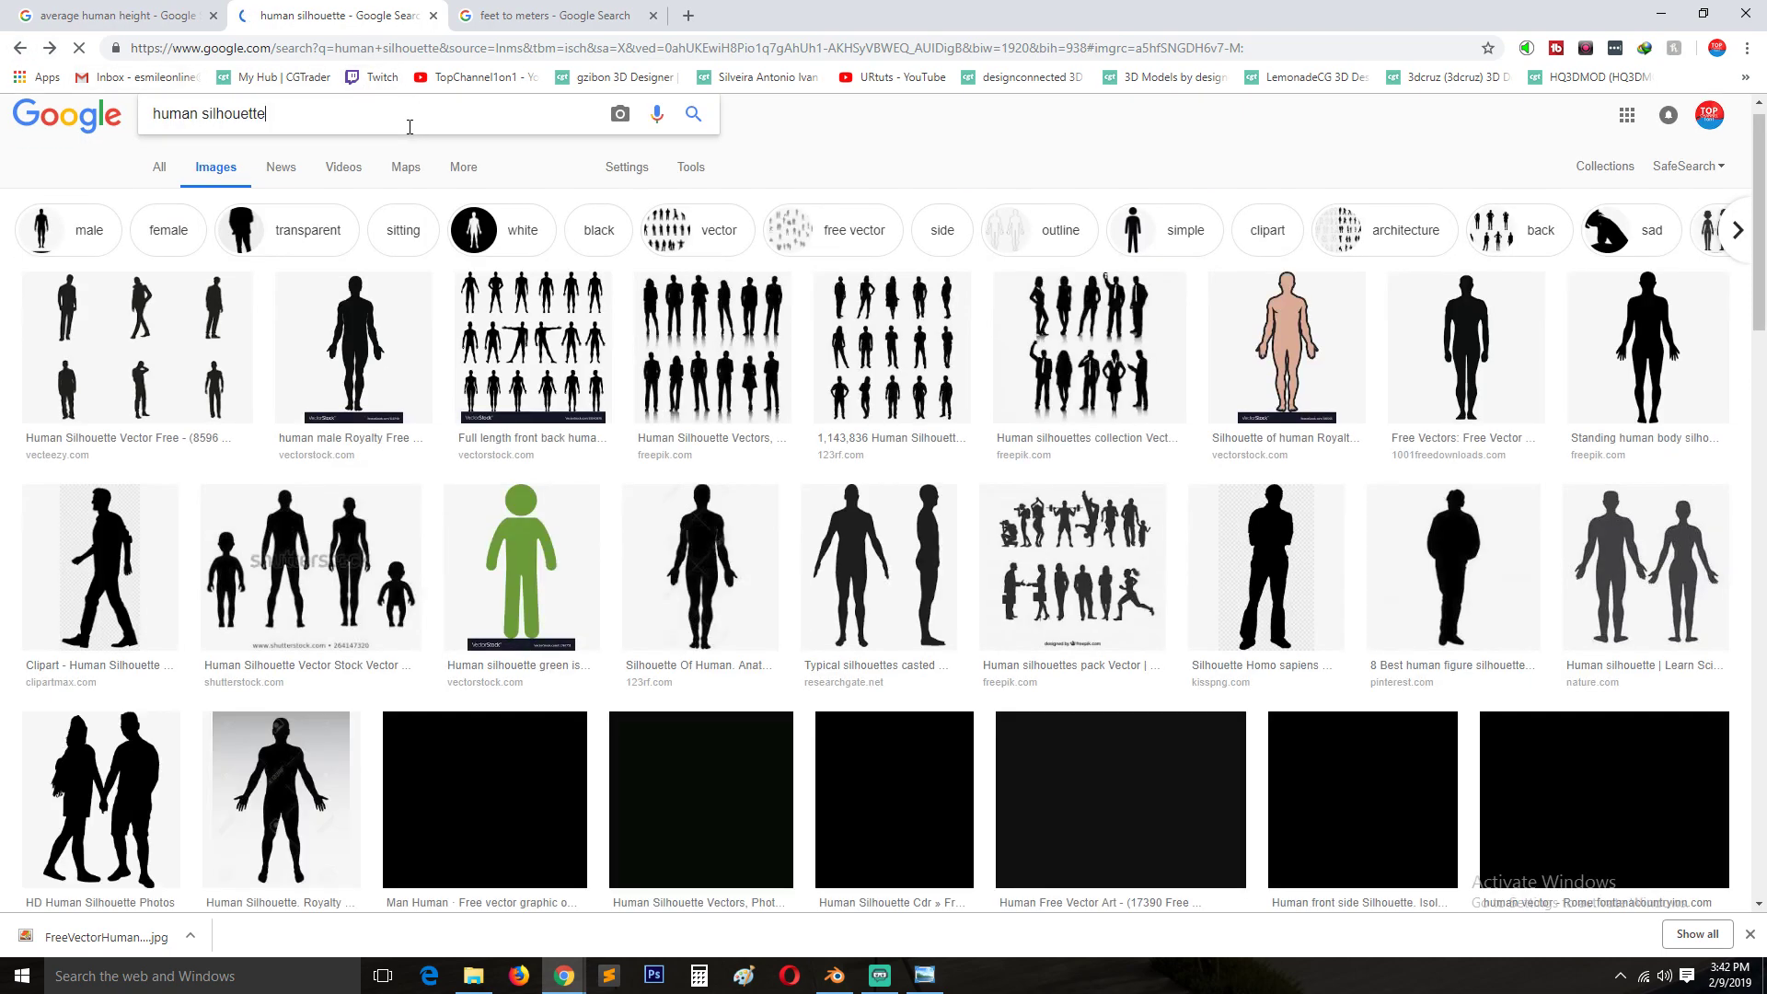
Start editing the search query toward 'human silhouette transparent'.
type("ns")
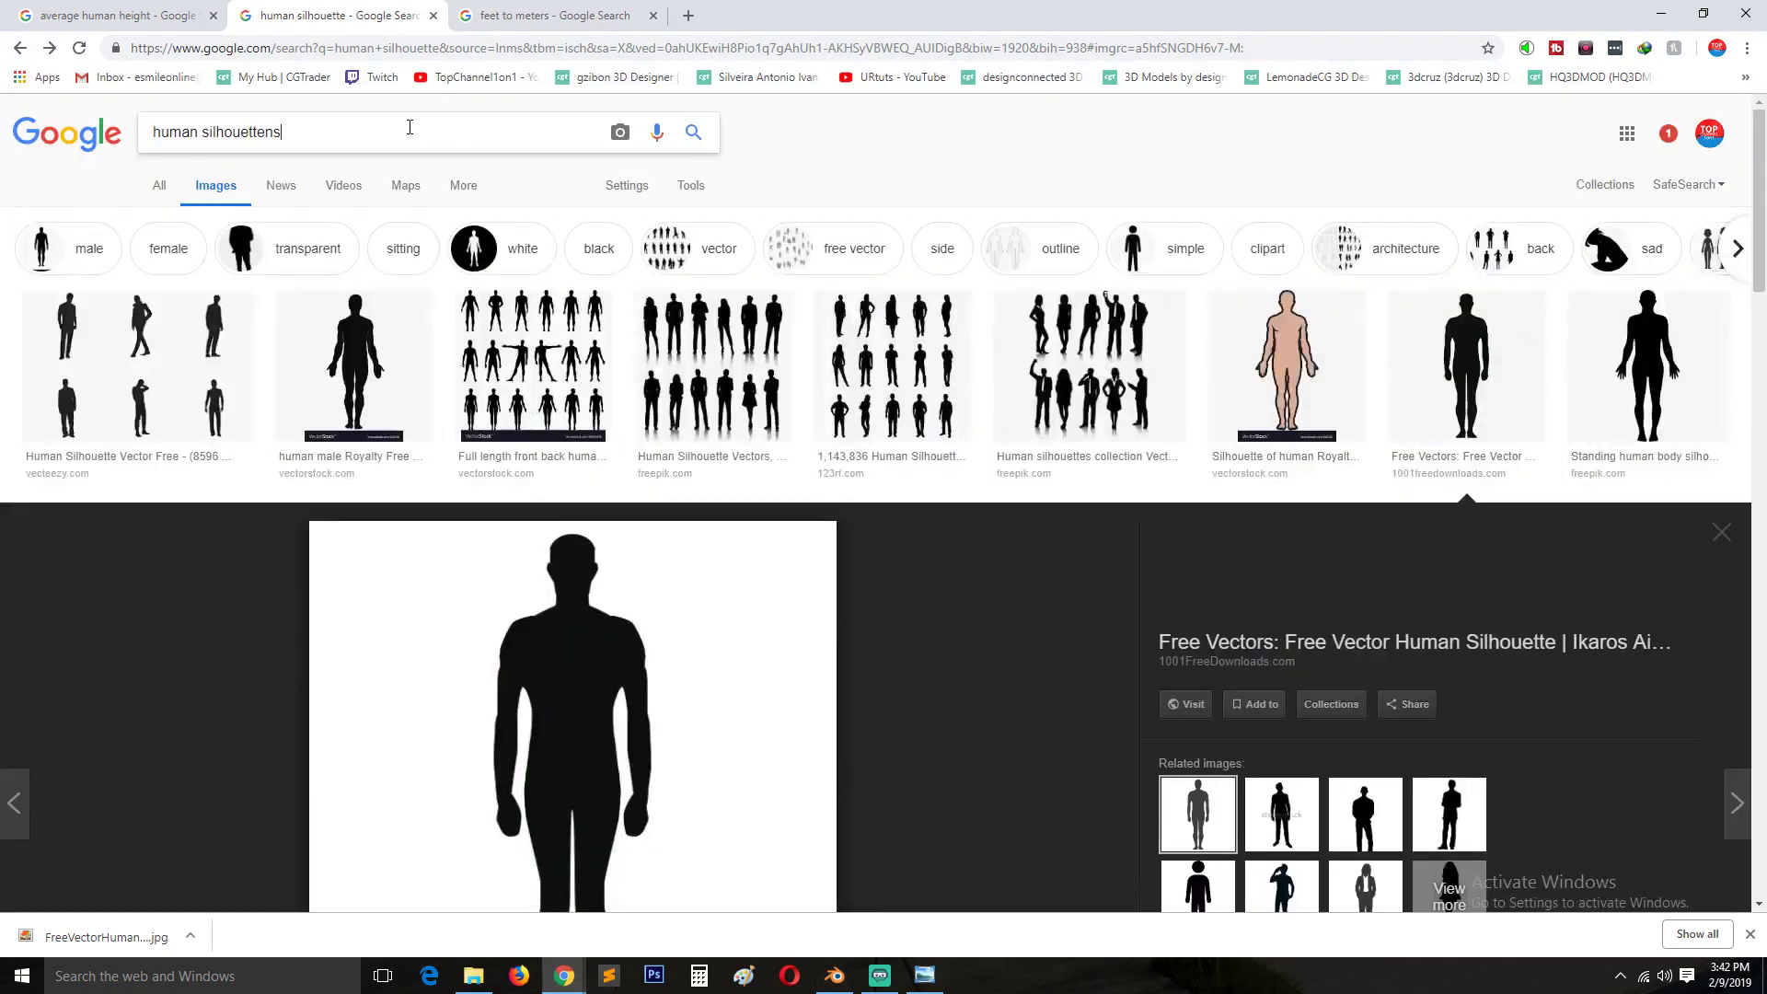
left_click(410, 127)
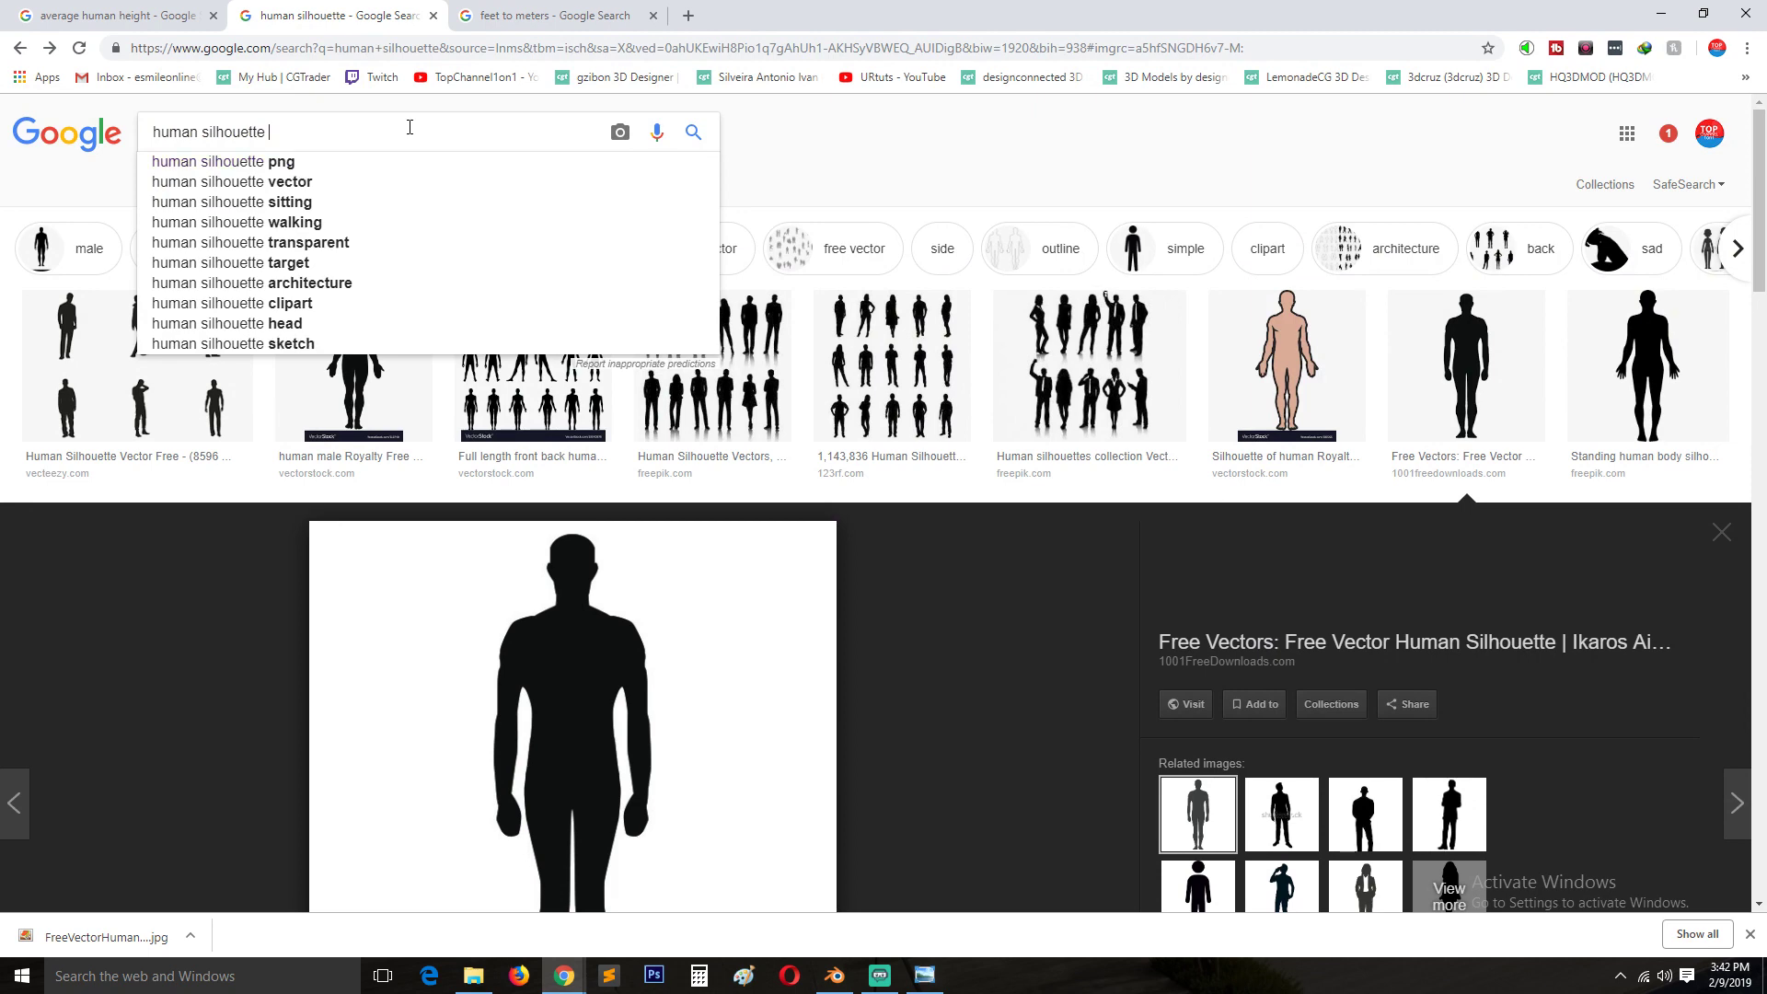
type("s")
key("BackSpace")
key("BackSpace")
Search transparent human silhouettes and open several results, including 10 Man Standing, in background tabs.
type("t")
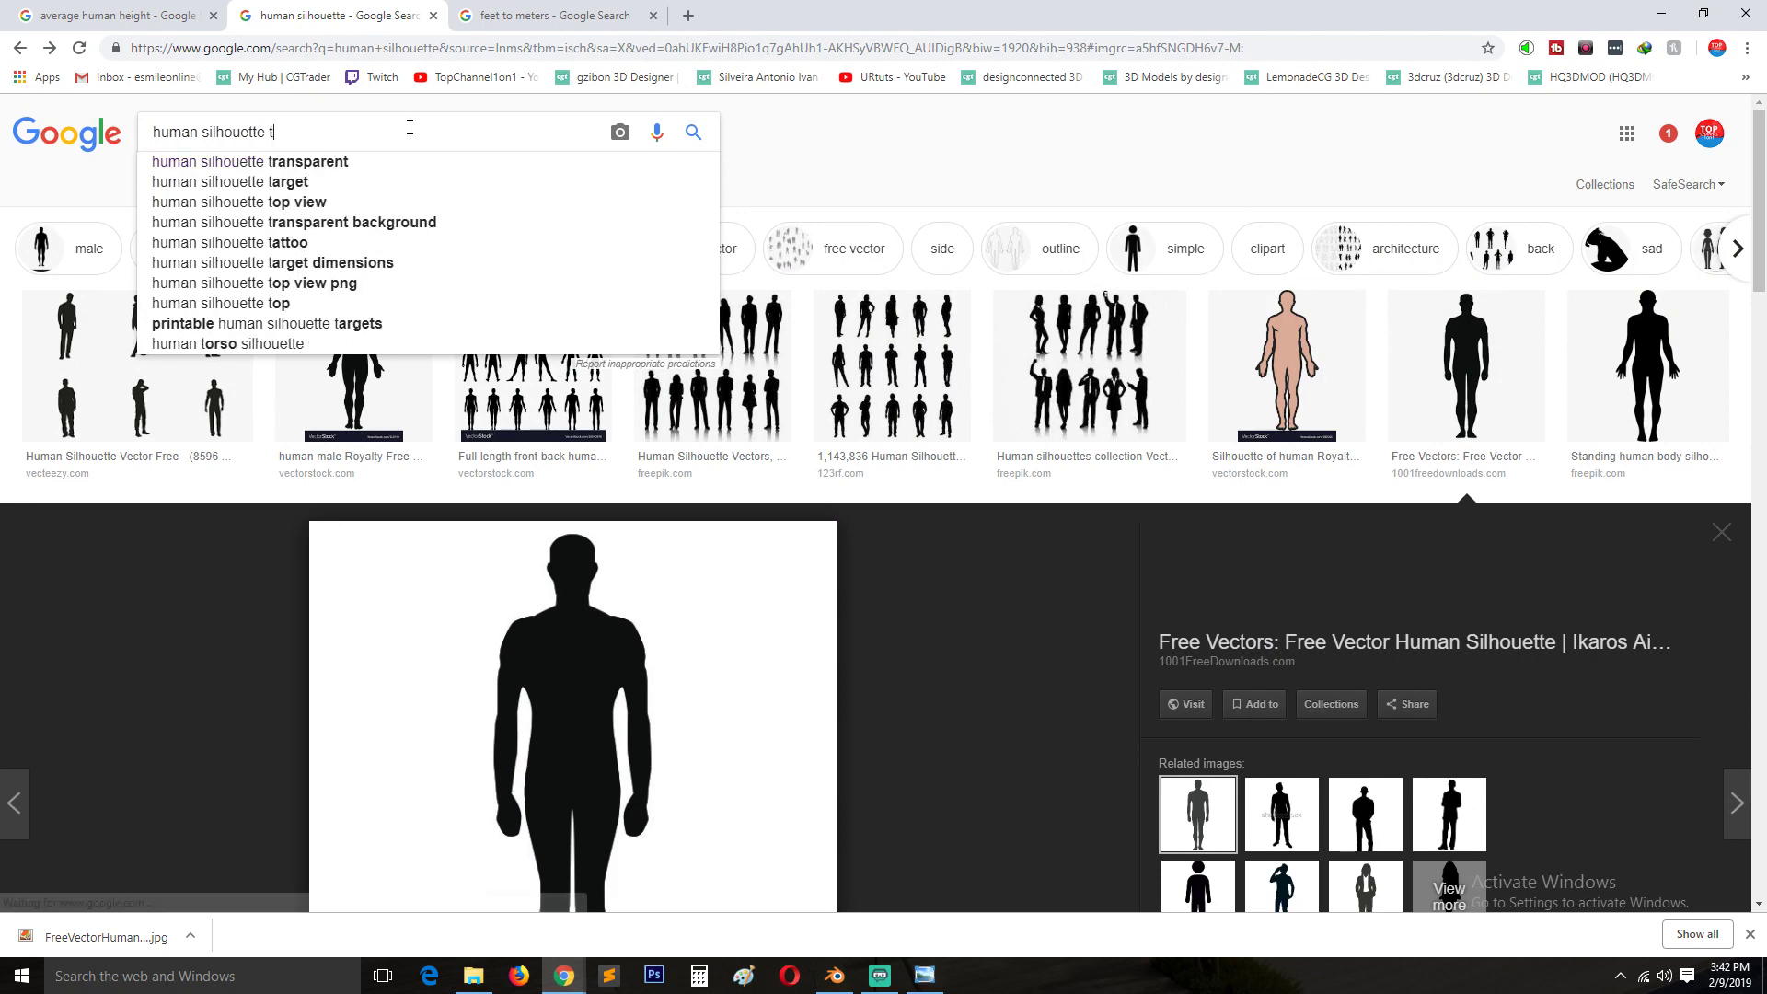
left_click(363, 162)
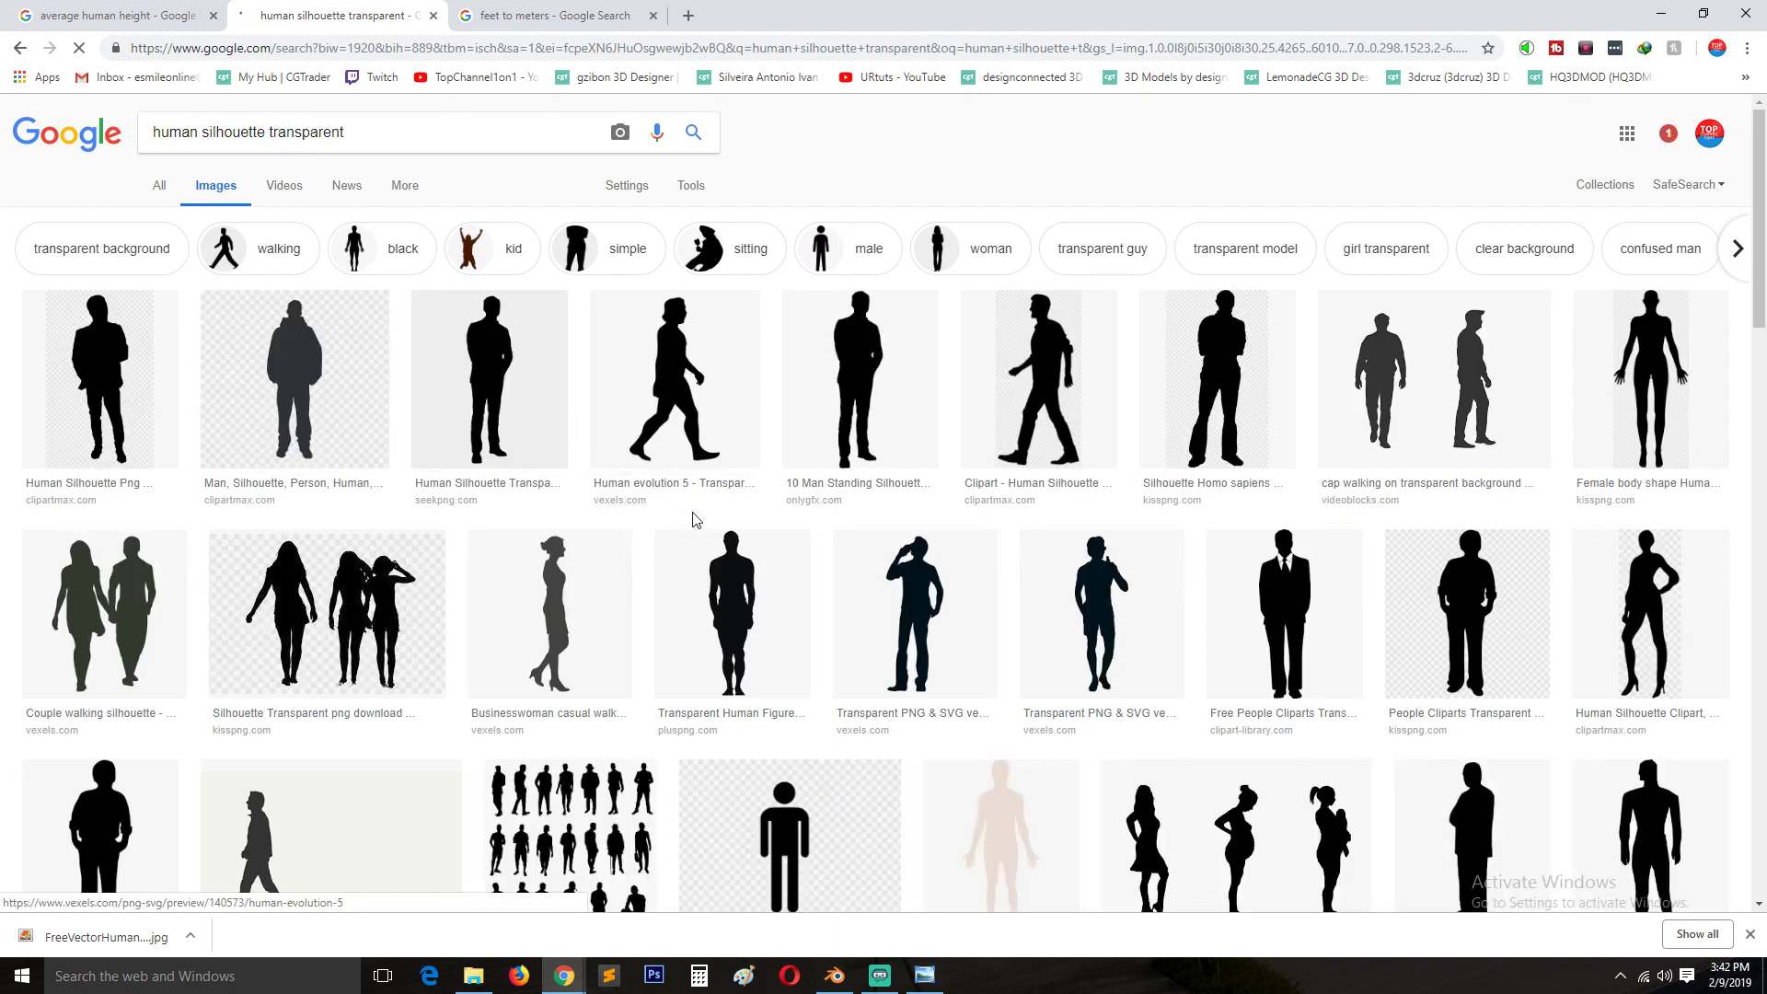
middle_click(483, 419)
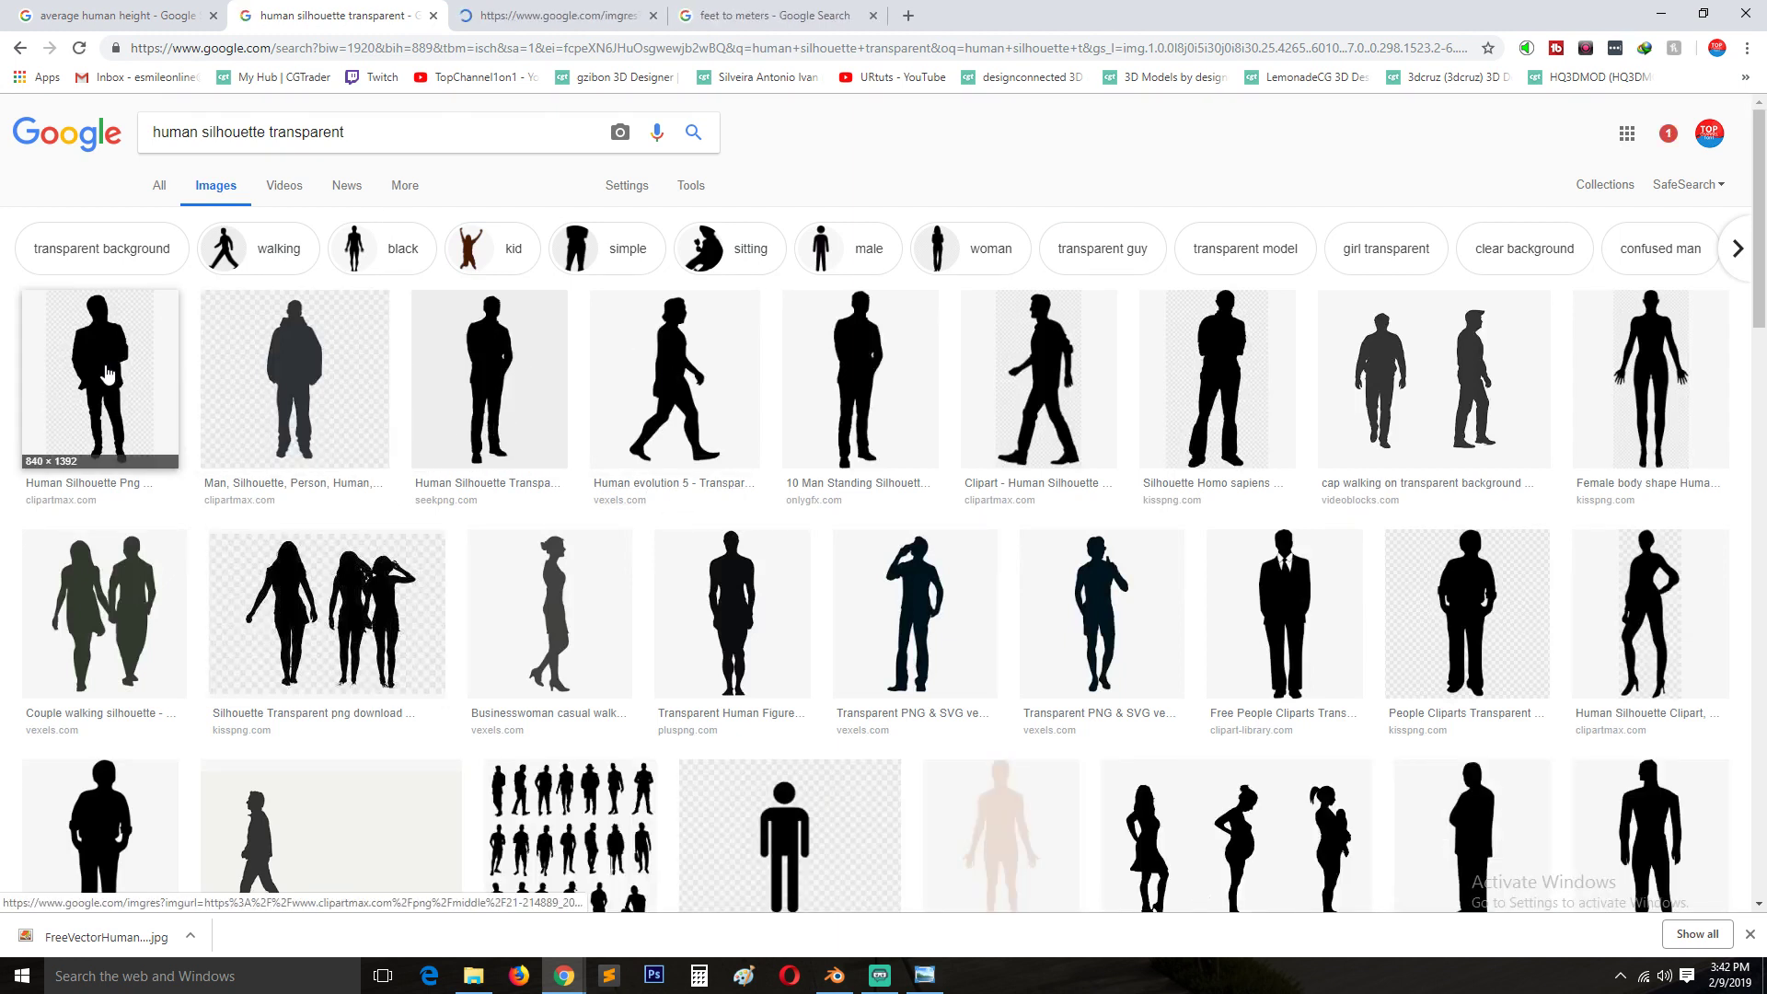
middle_click(860, 377)
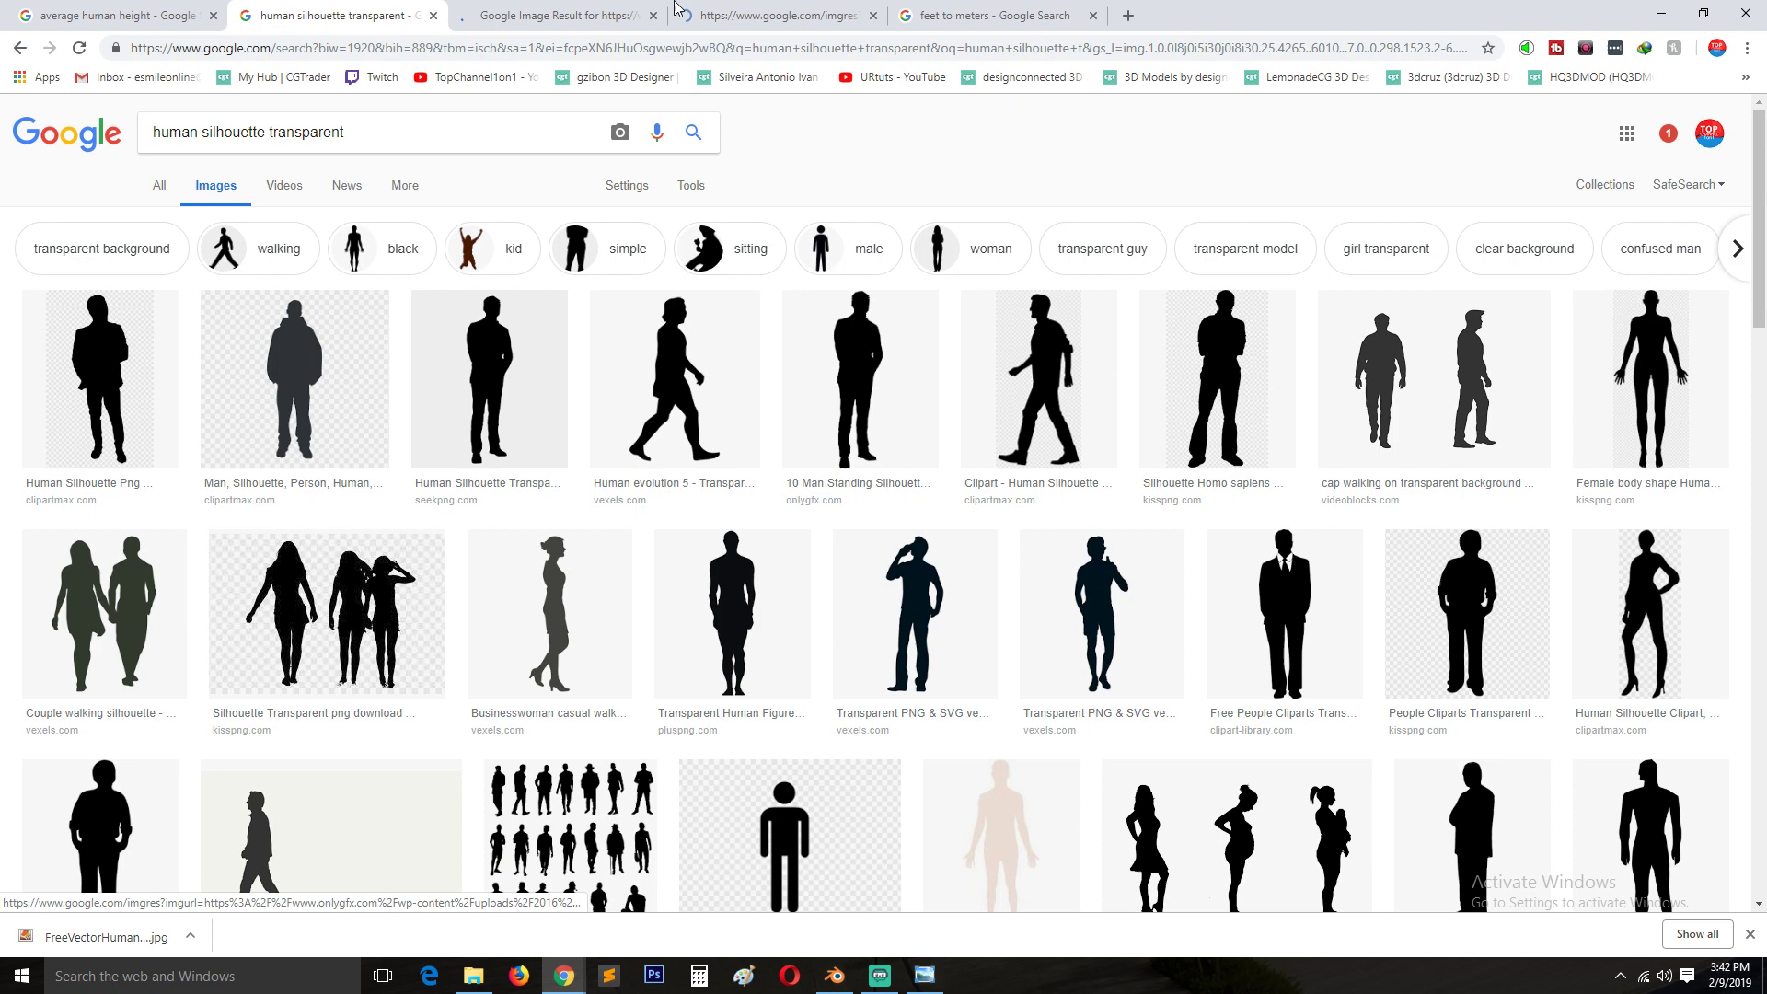
left_click(603, 9)
left_click(405, 16)
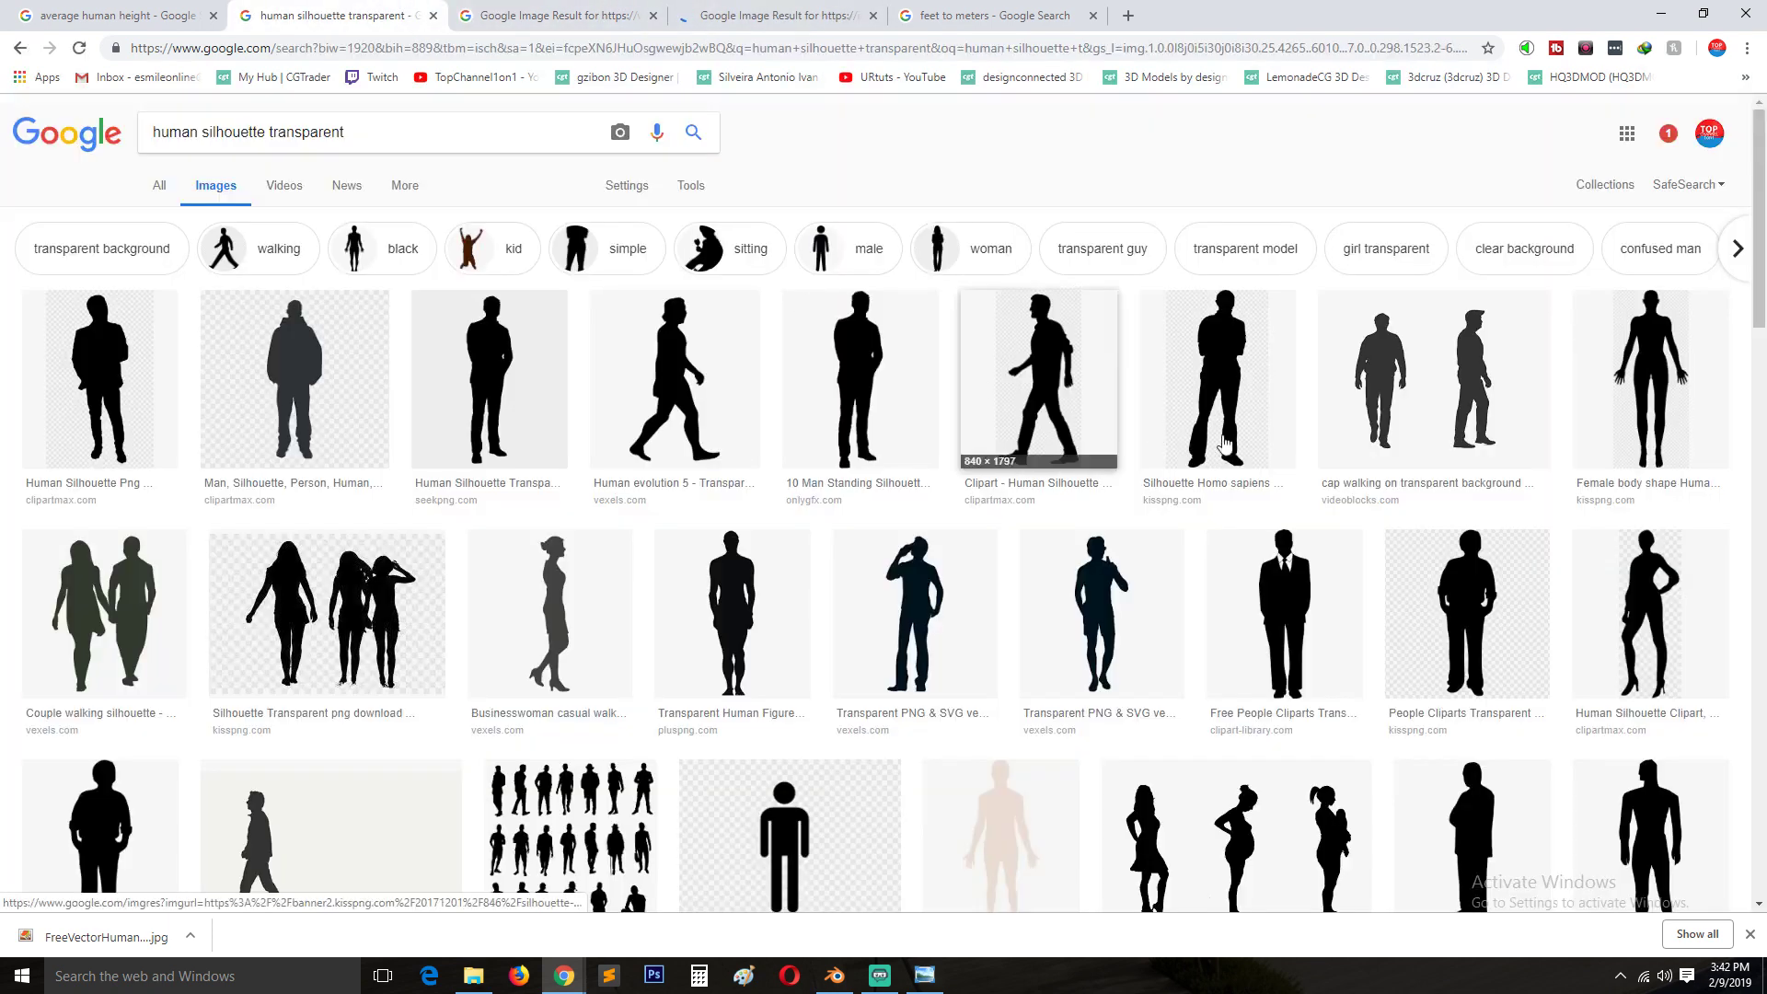
middle_click(1029, 398)
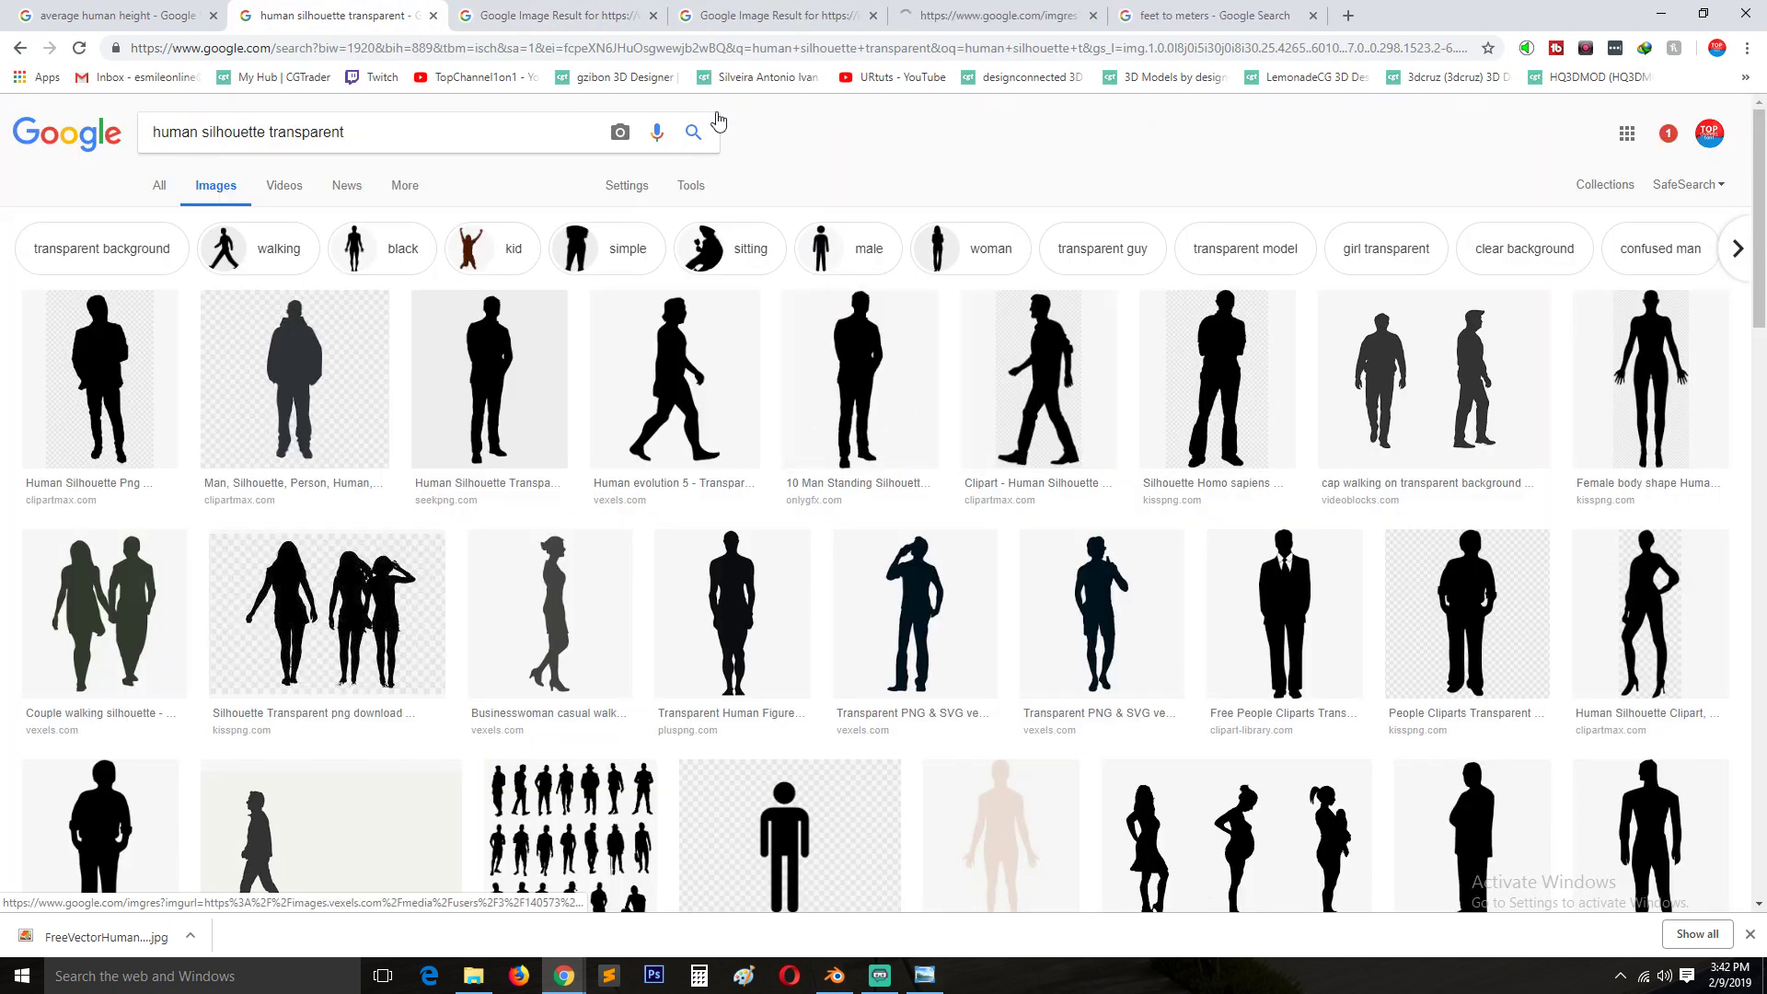
Save the walking businesswoman silhouette from its tab as a PNG.
left_click(1145, 9)
left_click(994, 11)
left_click(736, 7)
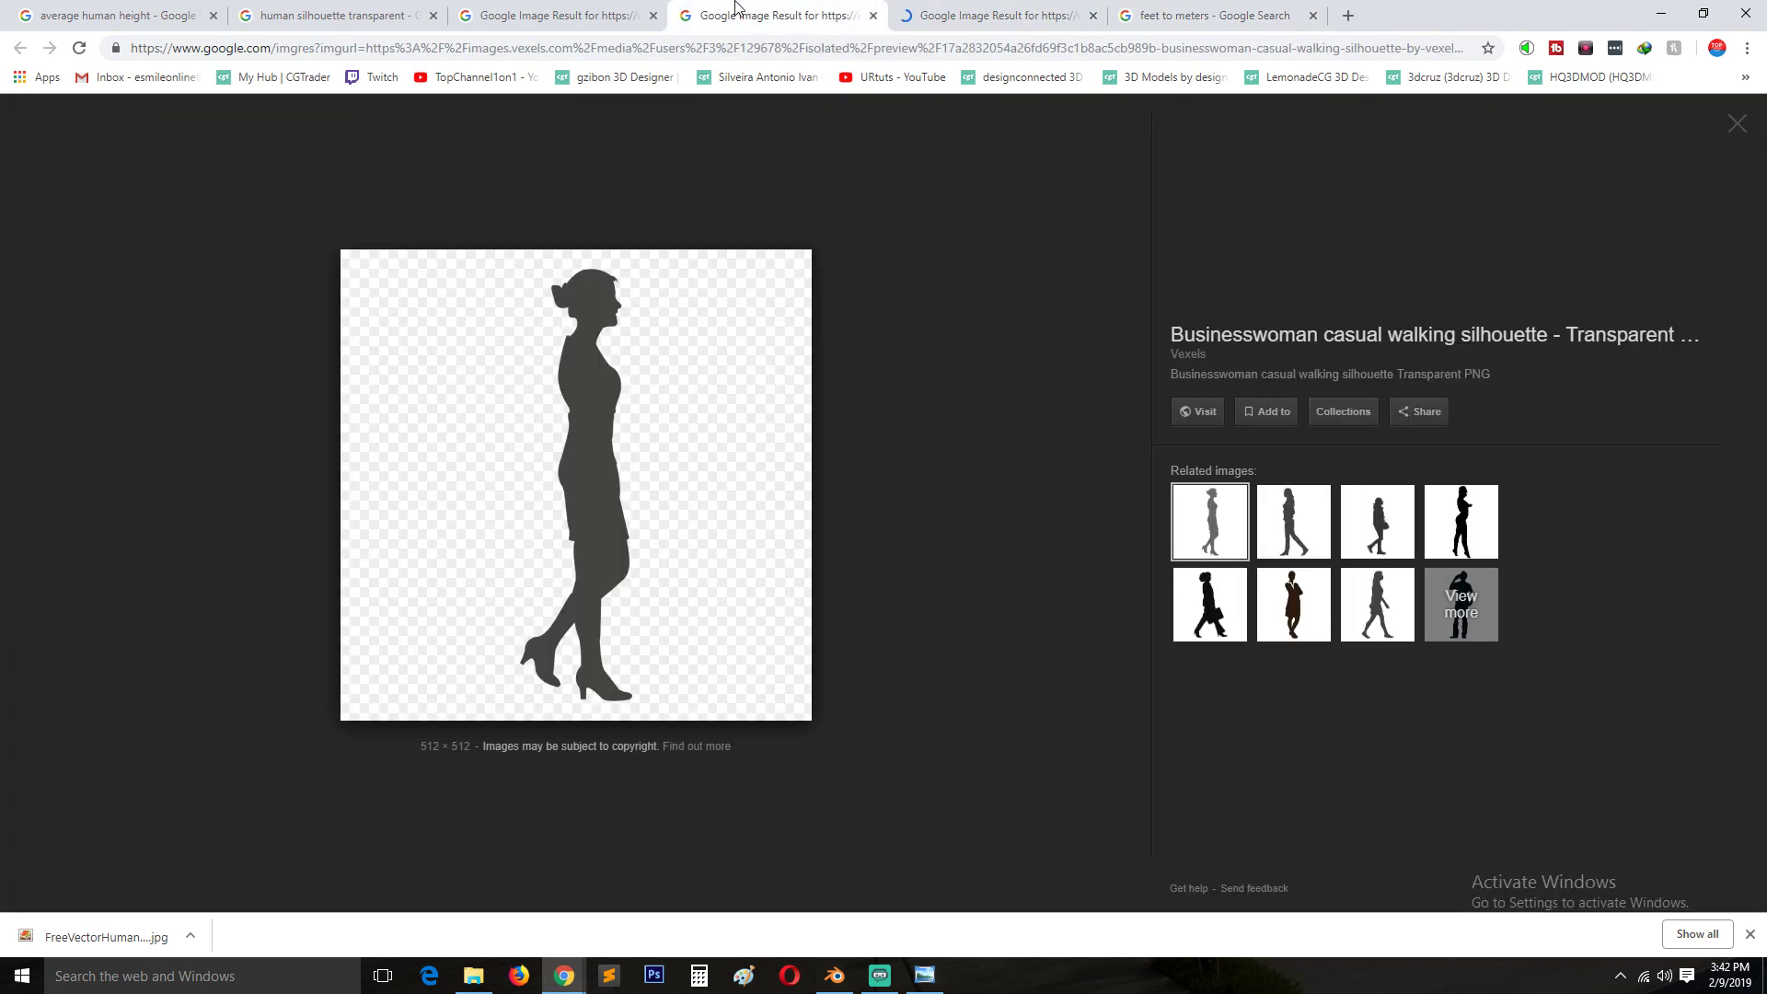
mouse_move(644, 405)
left_mouse_down()
mouse_move(947, 308)
mouse_move(654, 393)
left_mouse_up()
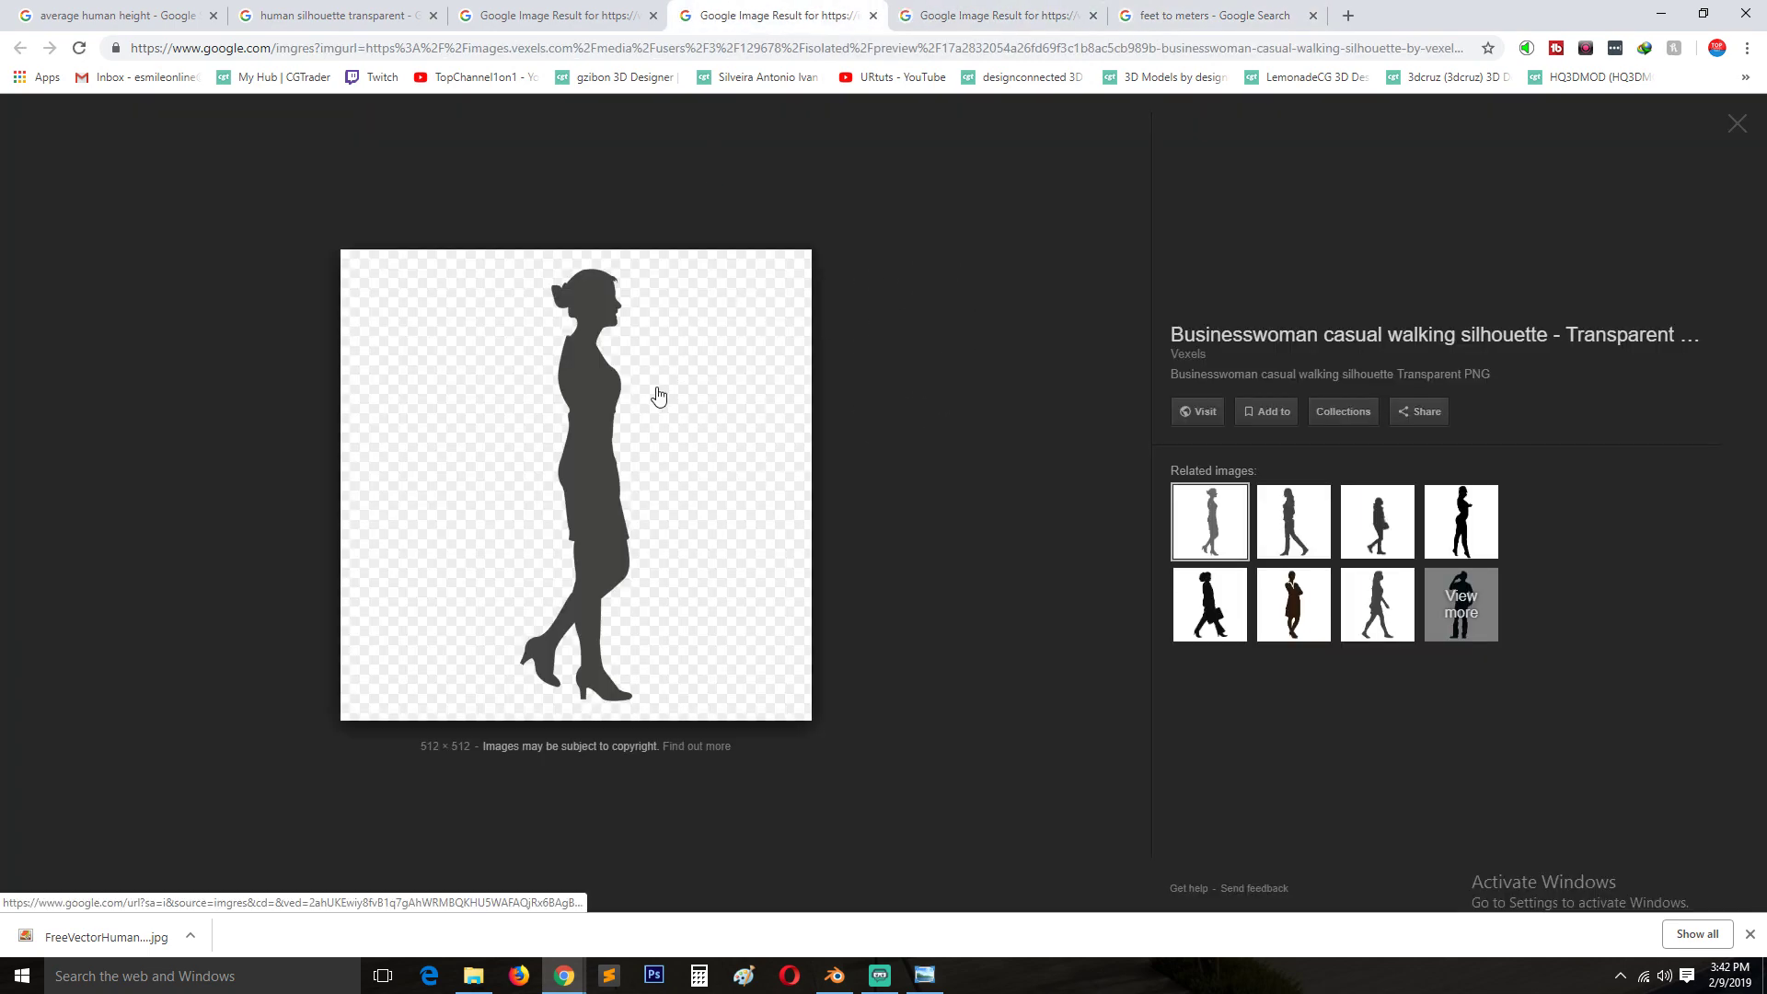
right_click(657, 389)
left_click(724, 549)
key("Return")
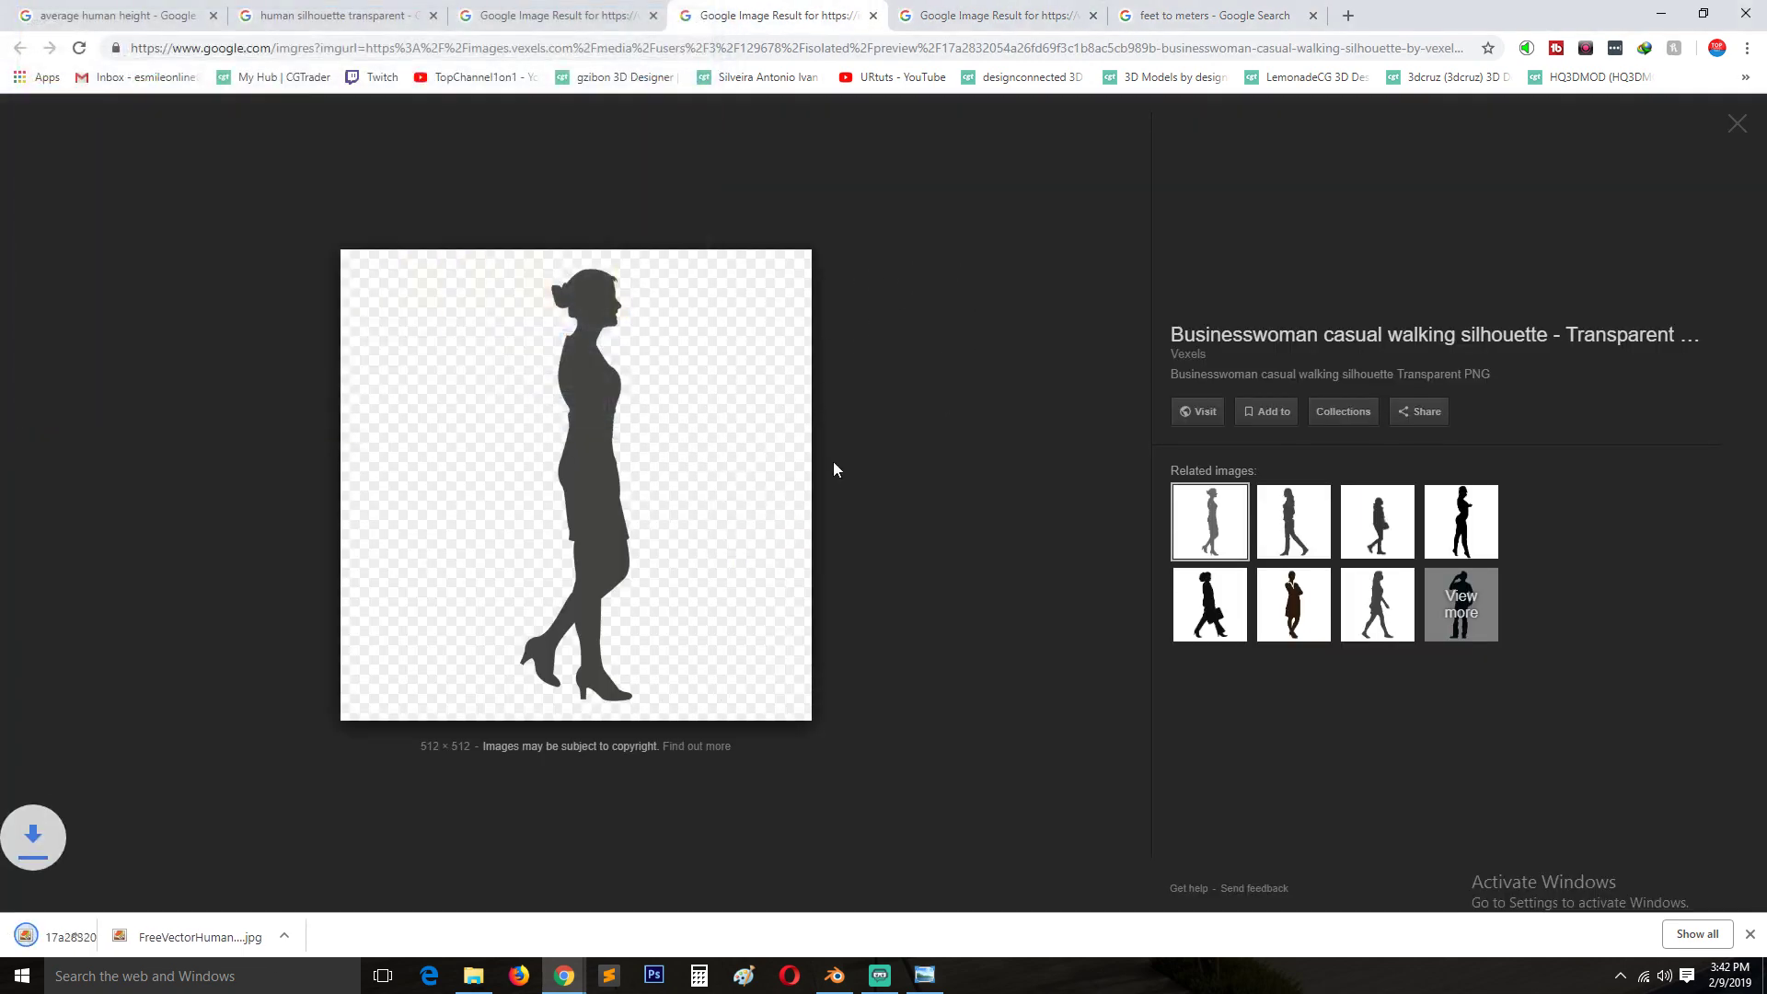
Drop the silhouette PNG into Blender's viewport and select it in front view.
left_click(835, 975)
left_click_drag(741, 670, 738, 651)
left_click(797, 622)
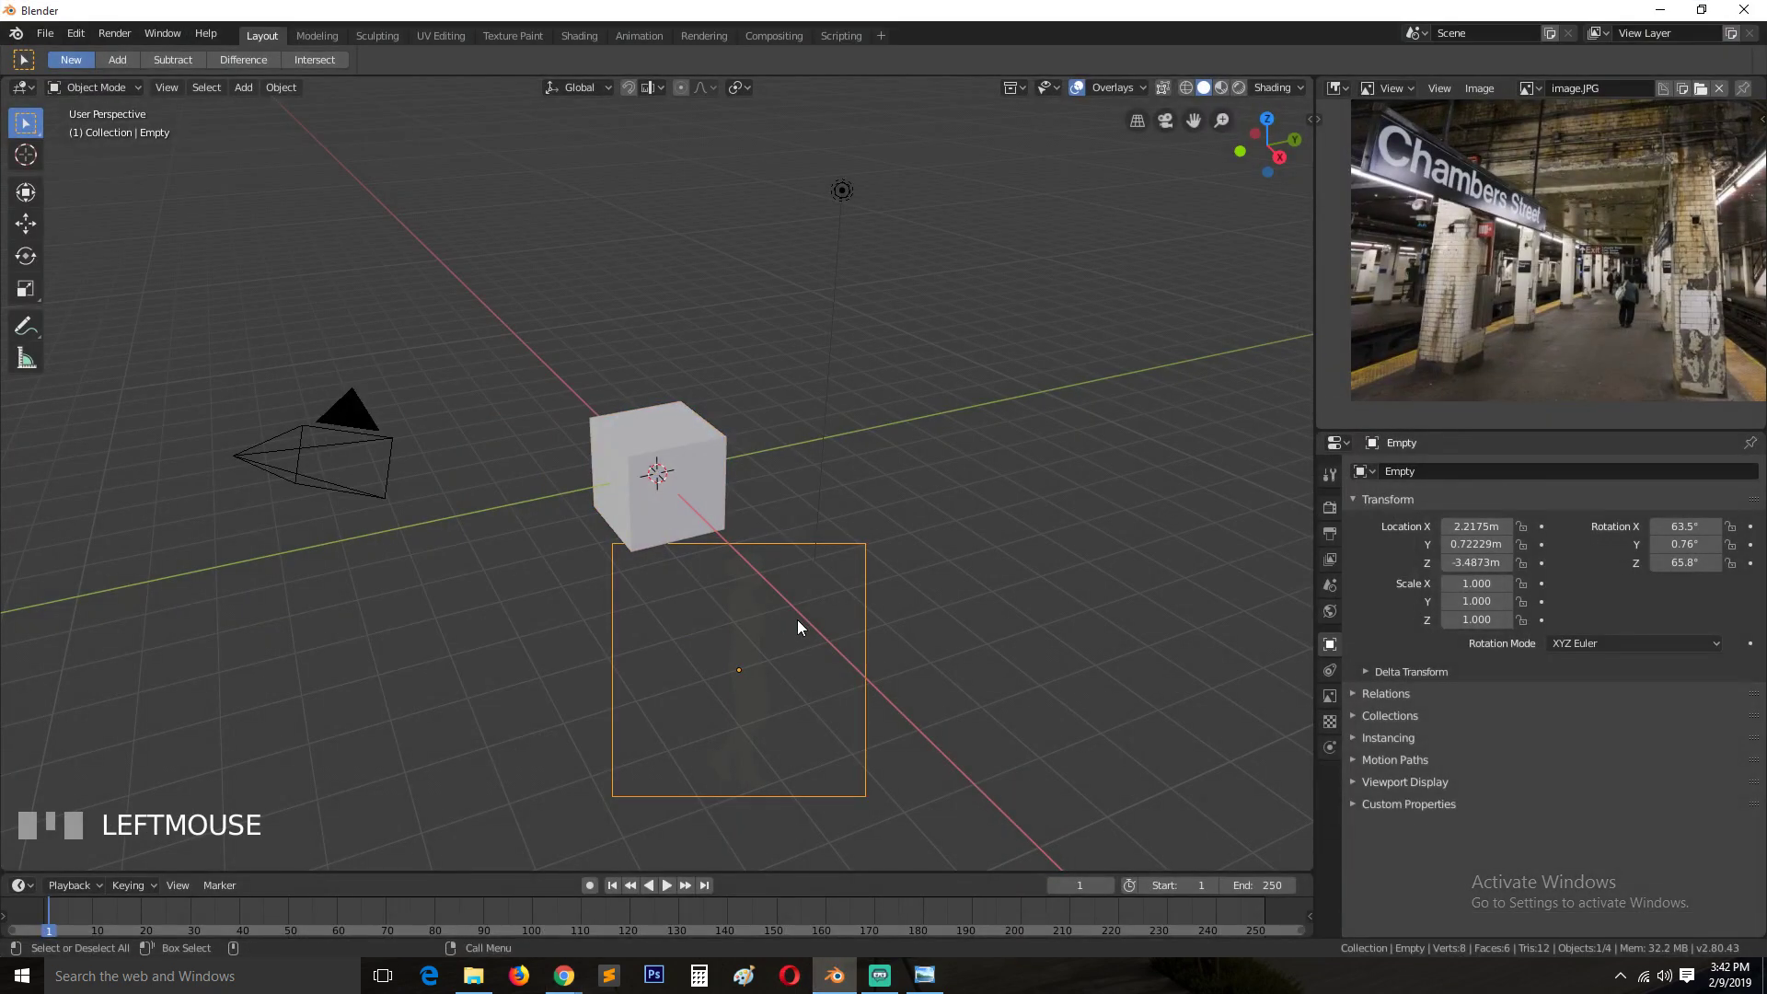
key("KP_1")
Rotate the silhouette 90° on X and place it upright left of the cube, checking side and front views.
key("alt+r")
type("rx")
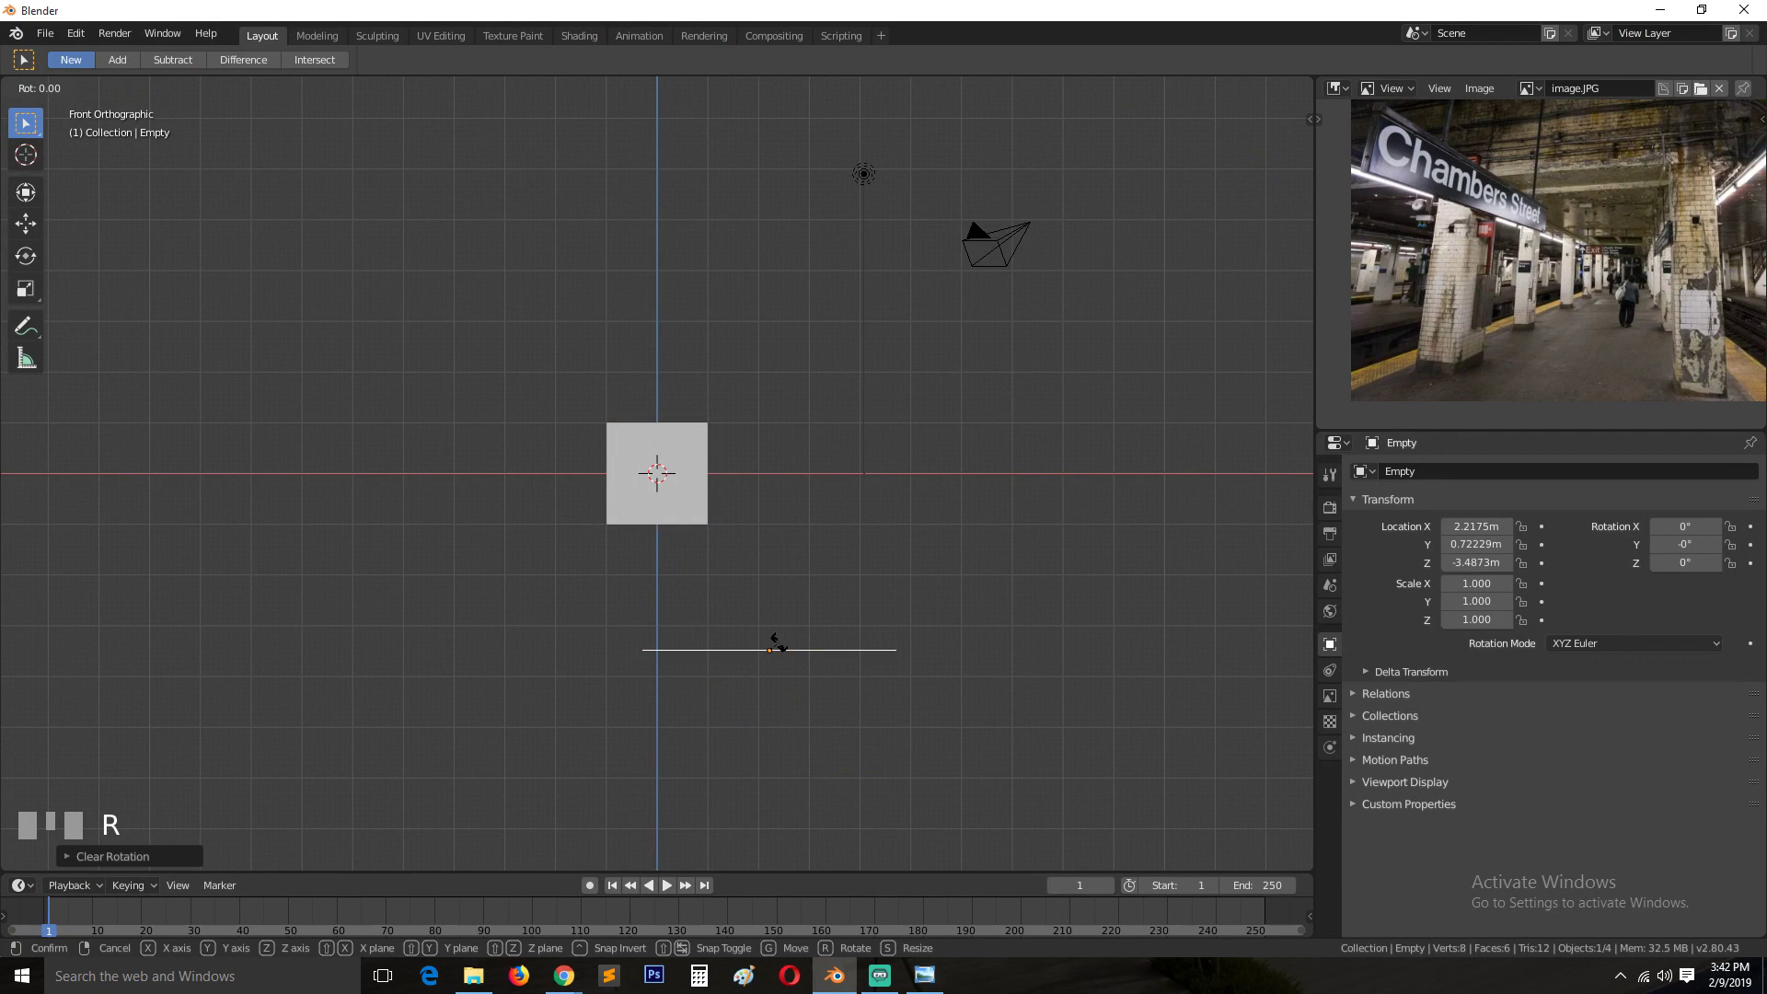
type("90")
key("Return")
key("g")
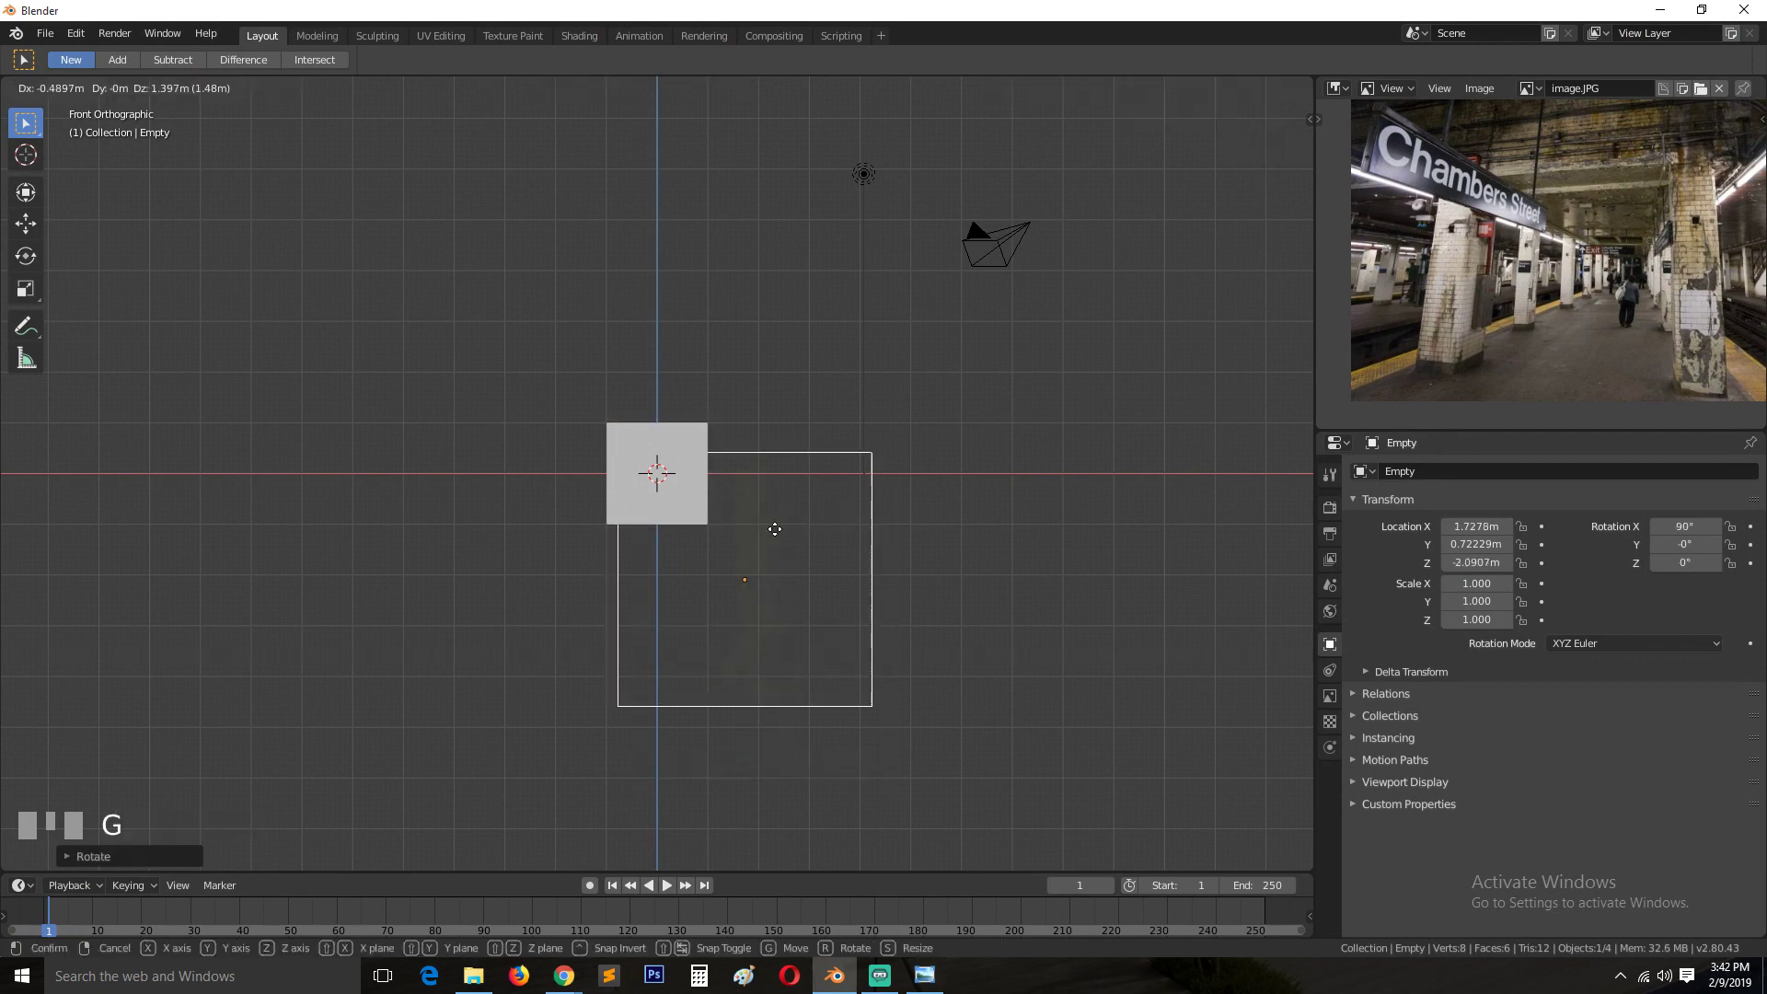
left_click(544, 358)
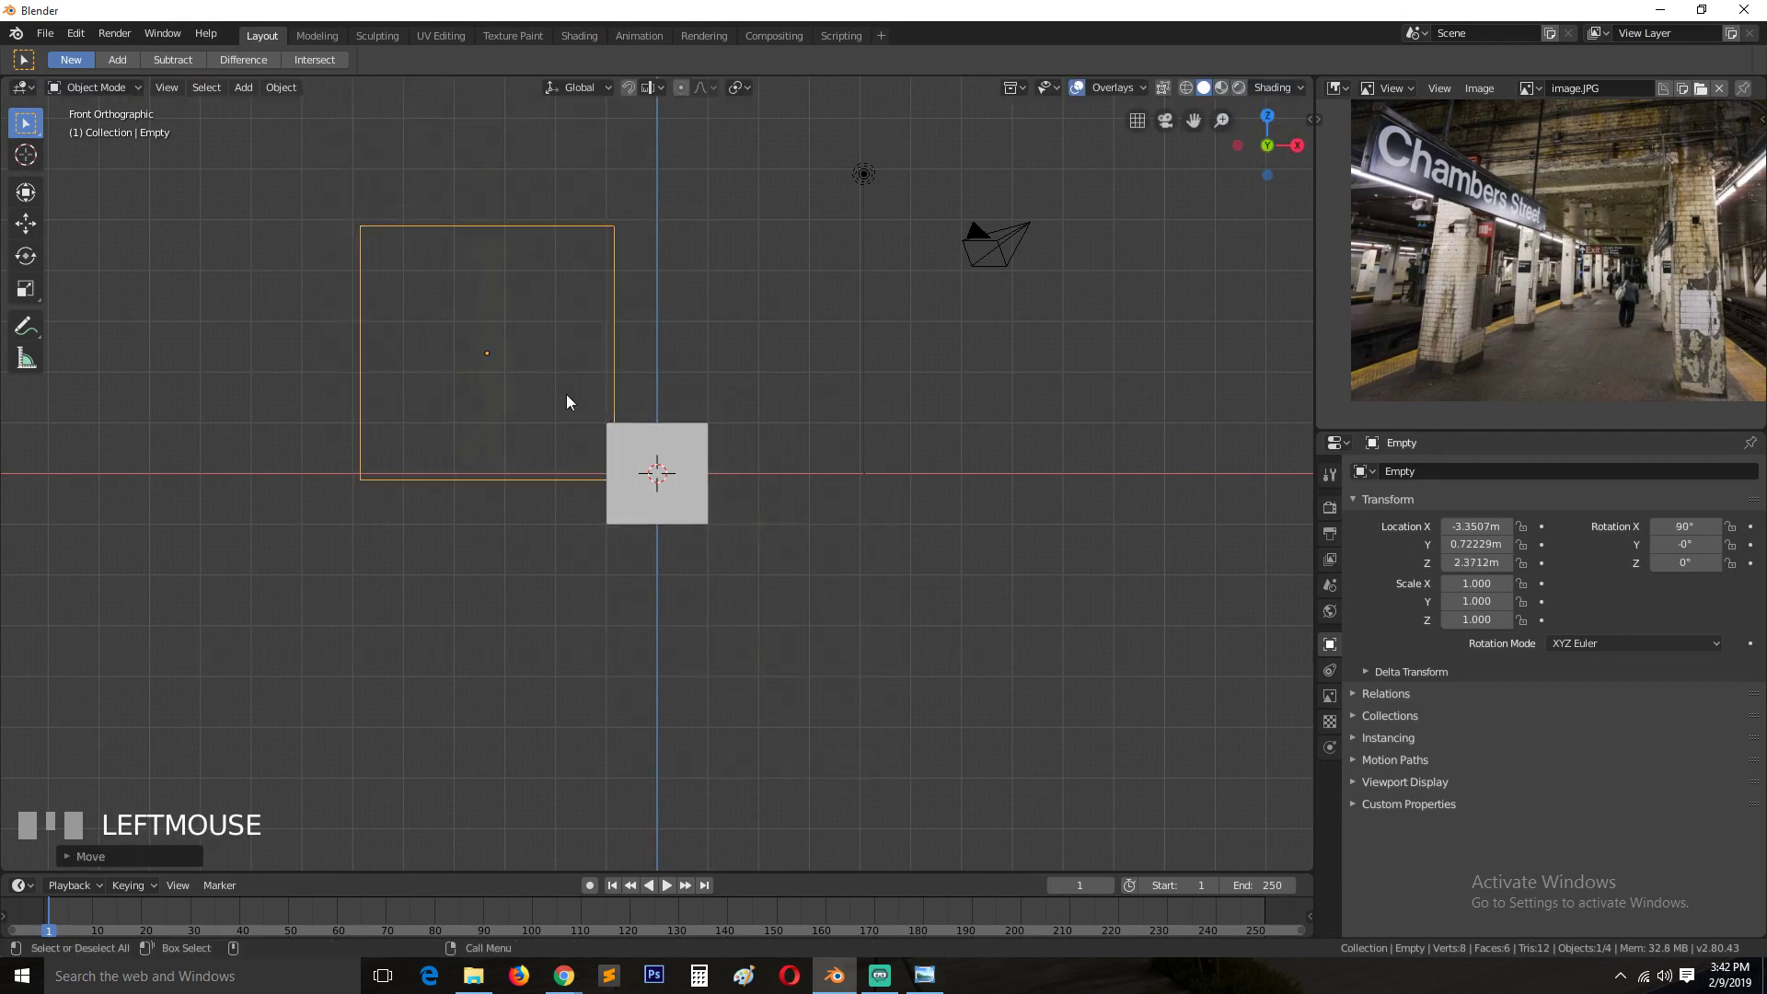
key("s")
right_click(710, 663)
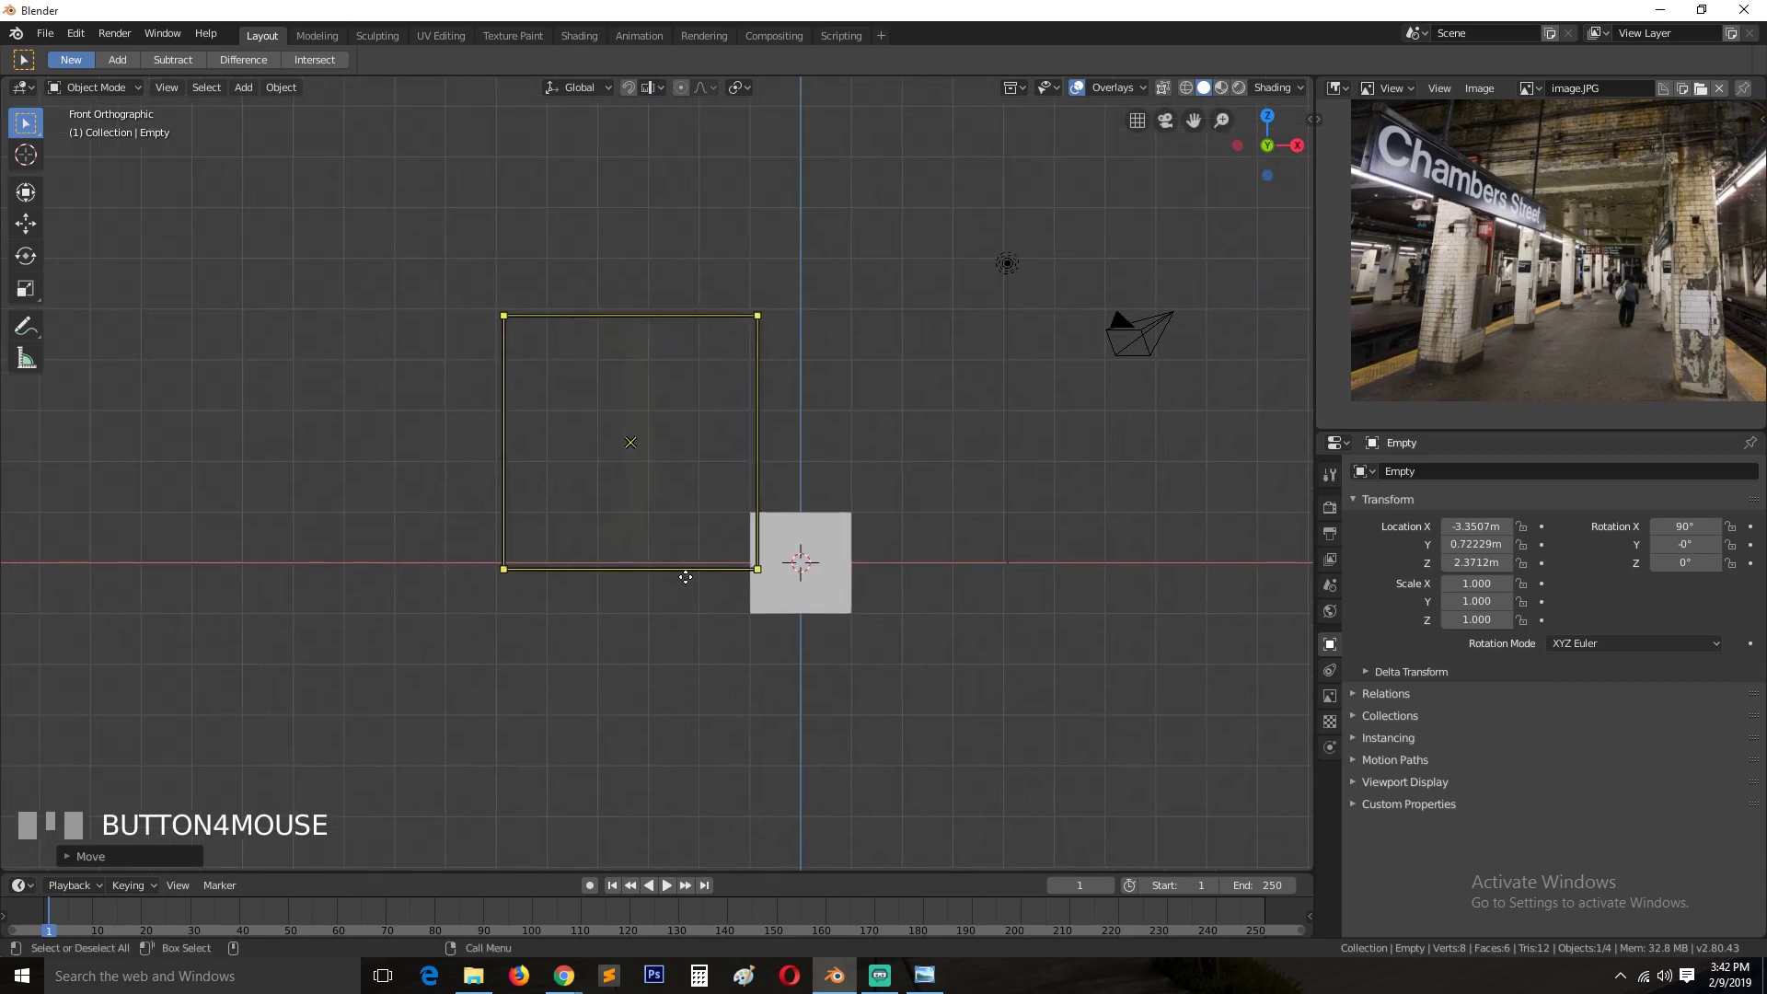
middle_click_drag(682, 576, 802, 639)
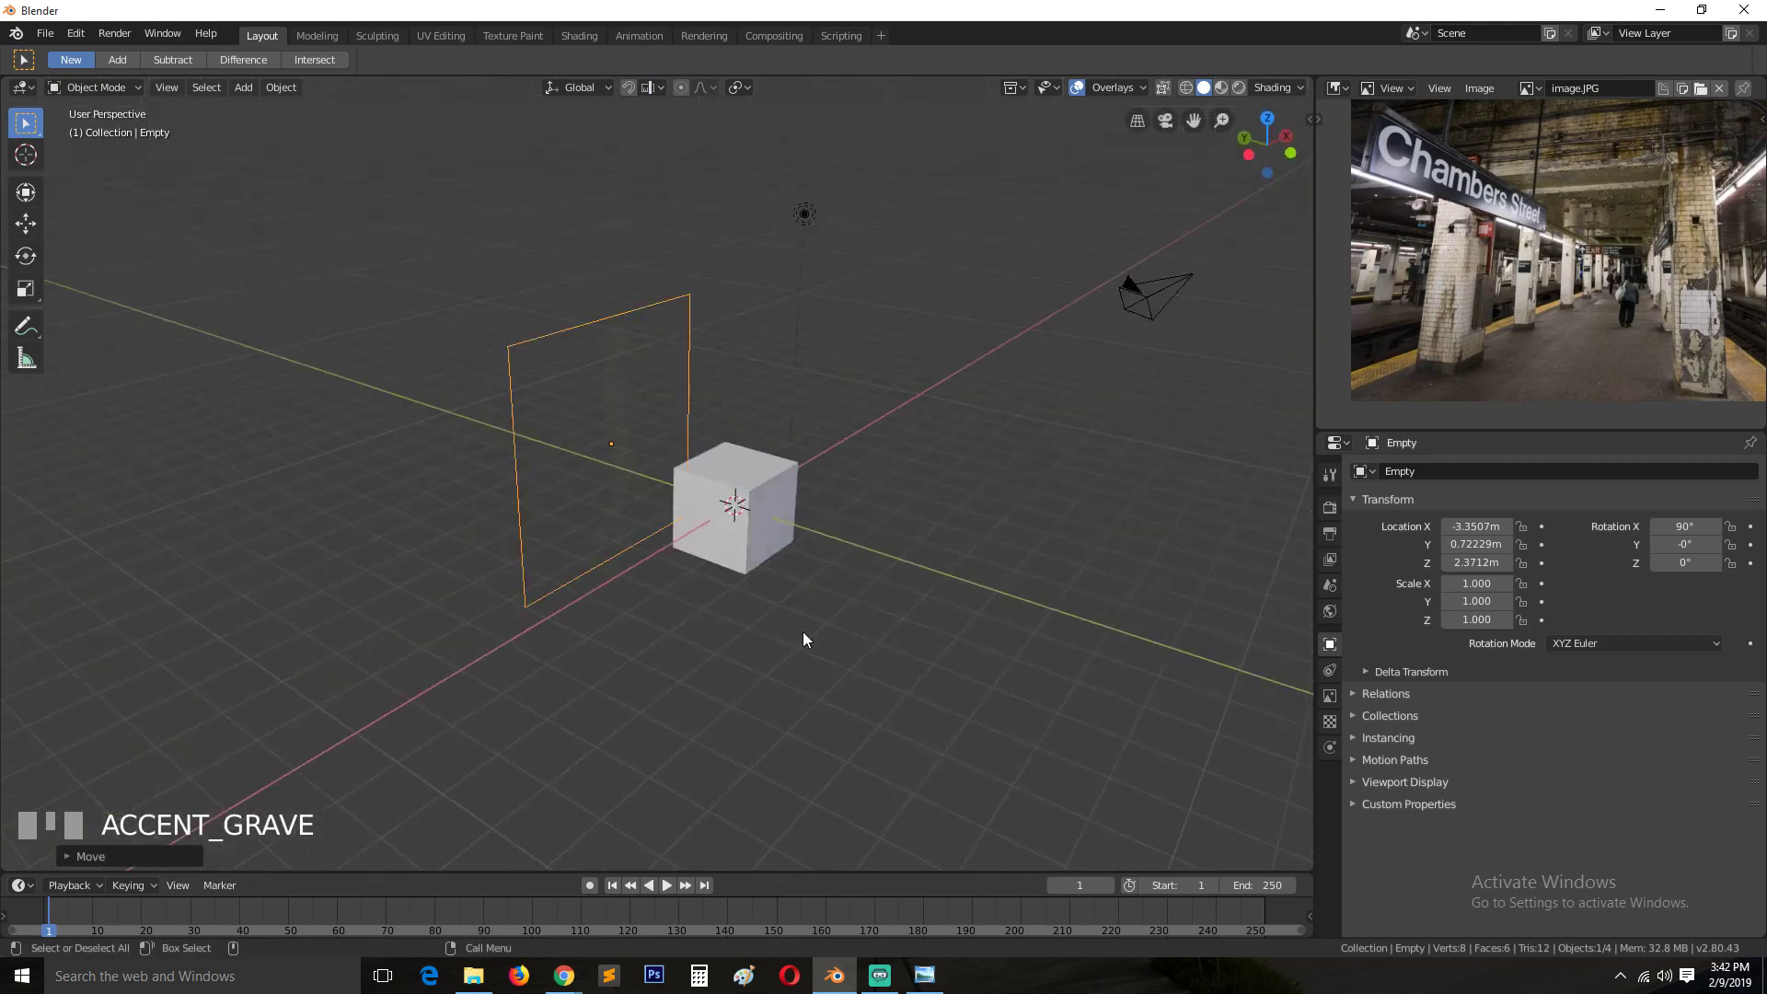
key("KP_3")
key("KP_1")
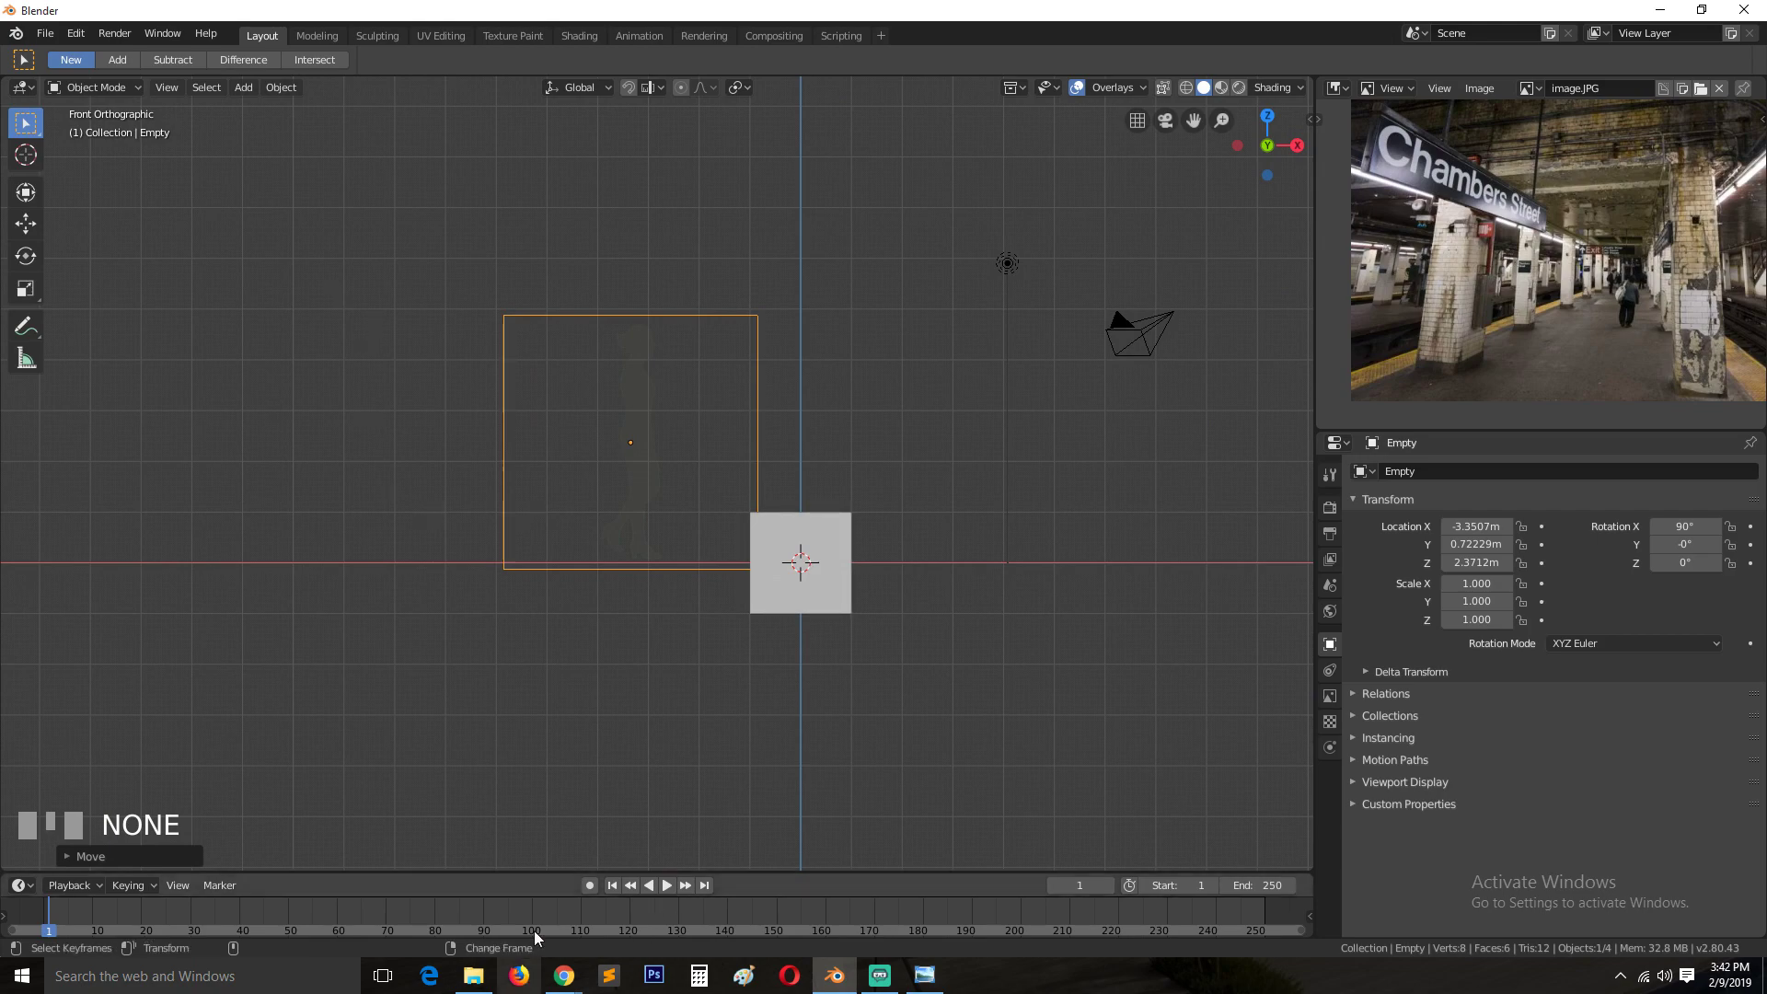
Save the standing-man silhouette as man-standing-silhouette-9.png to Downloads.
mouse_move(566, 982)
left_click(464, 897)
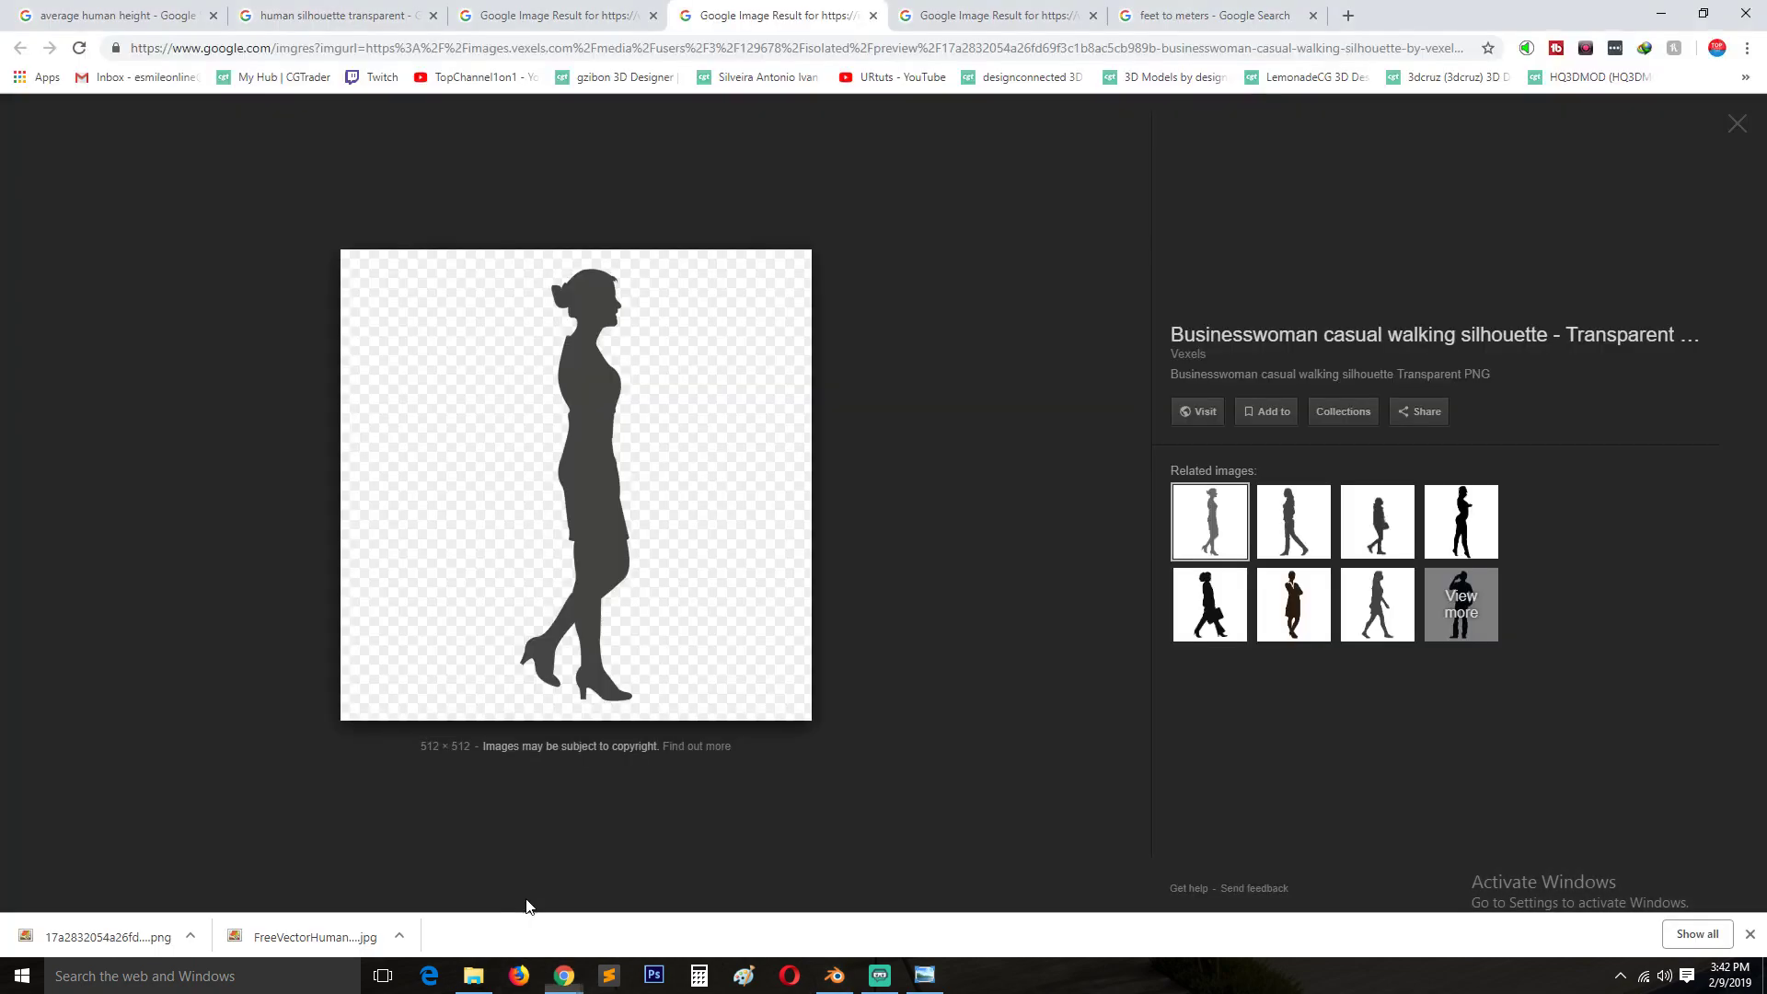
left_click(552, 16)
left_click(357, 11)
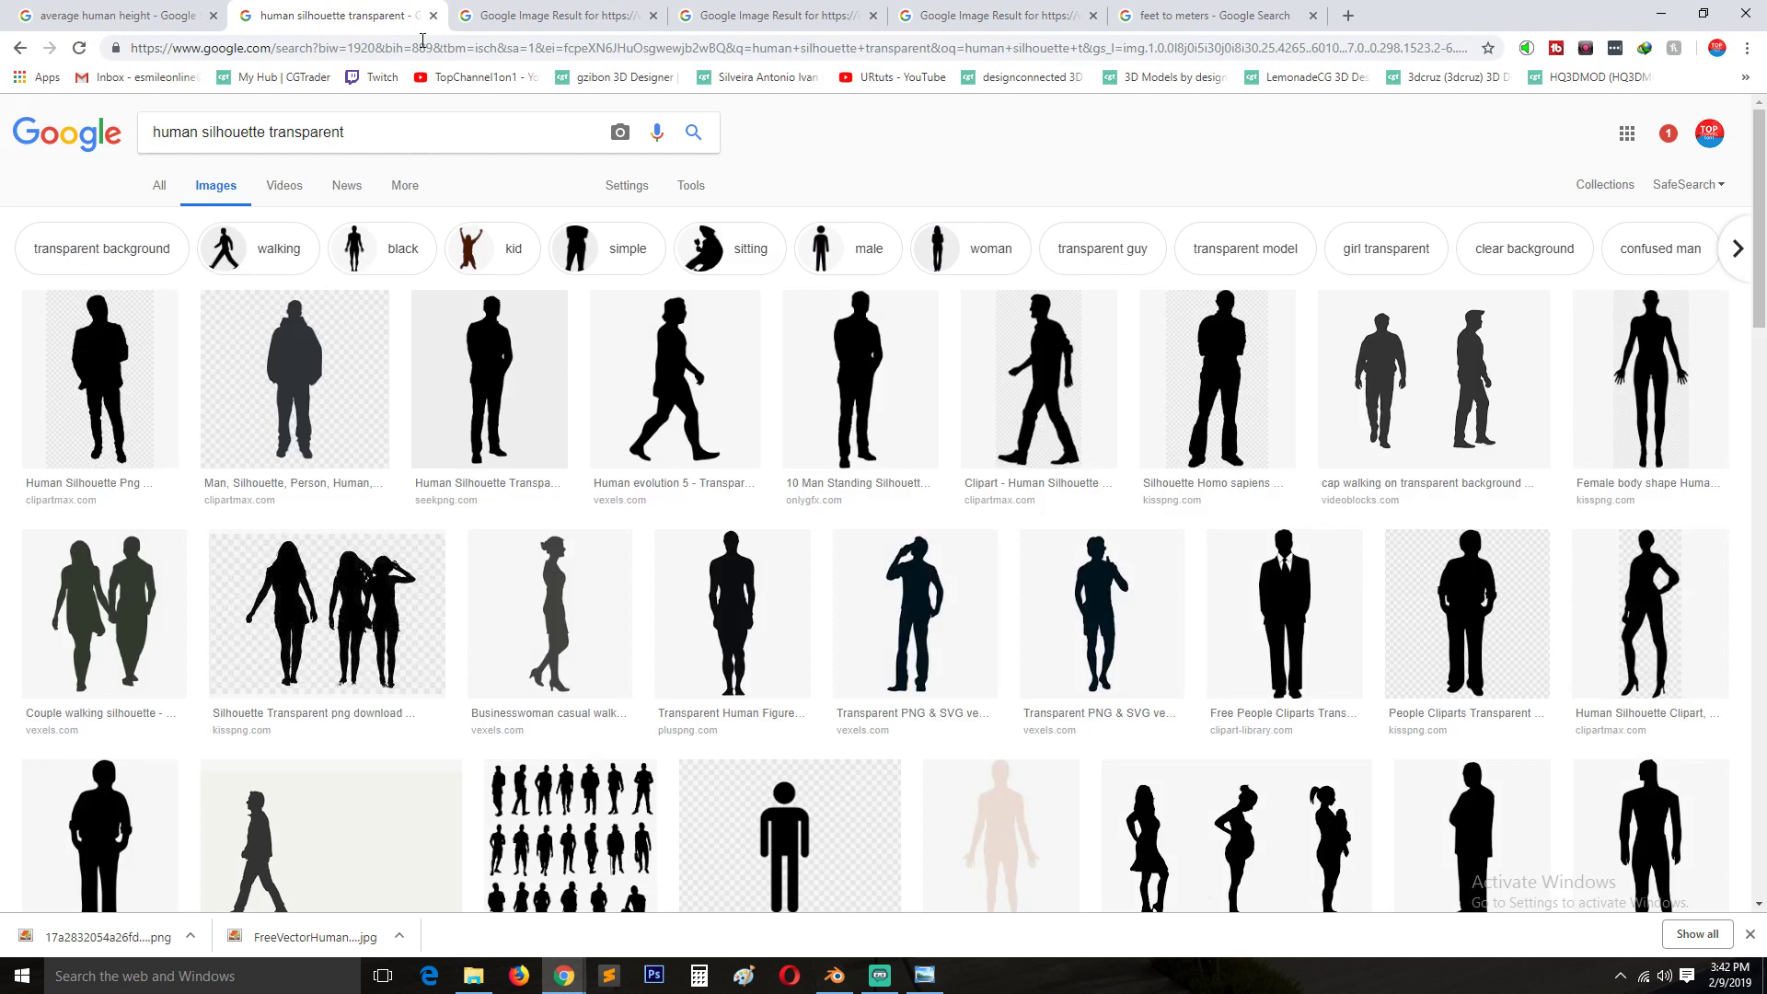
left_click(929, 16)
left_click(1182, 16)
left_click(1012, 16)
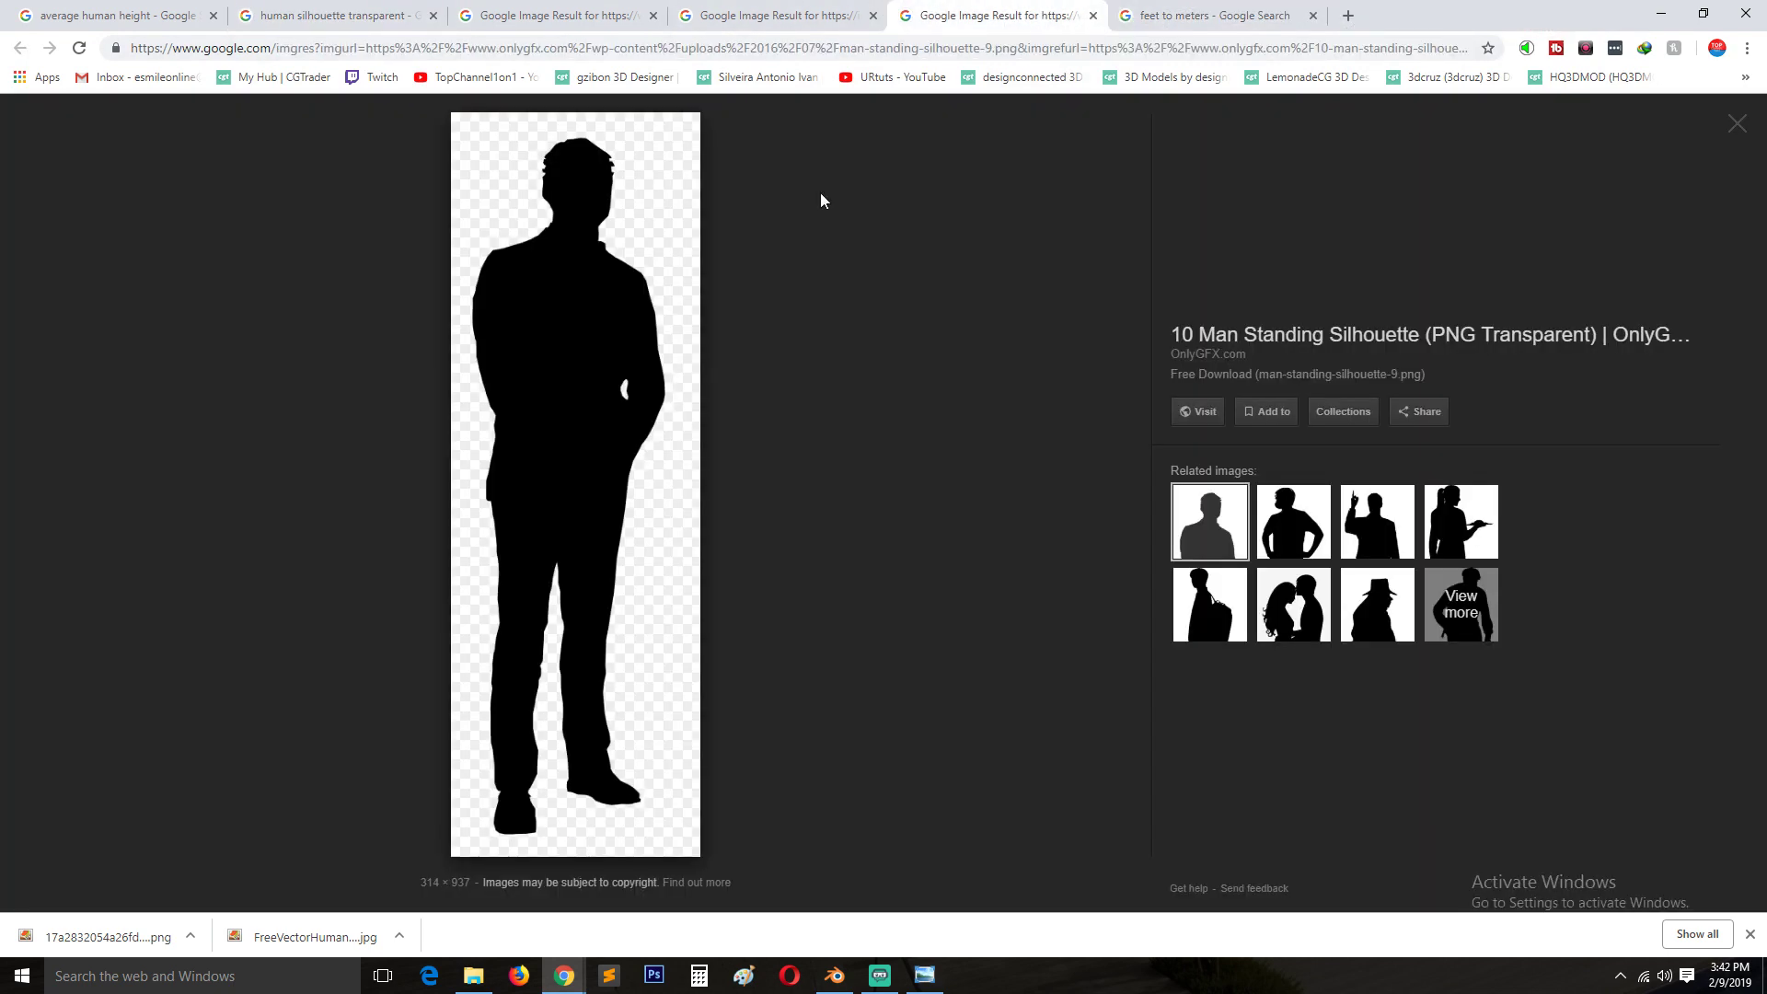
right_click(565, 424)
left_click(670, 583)
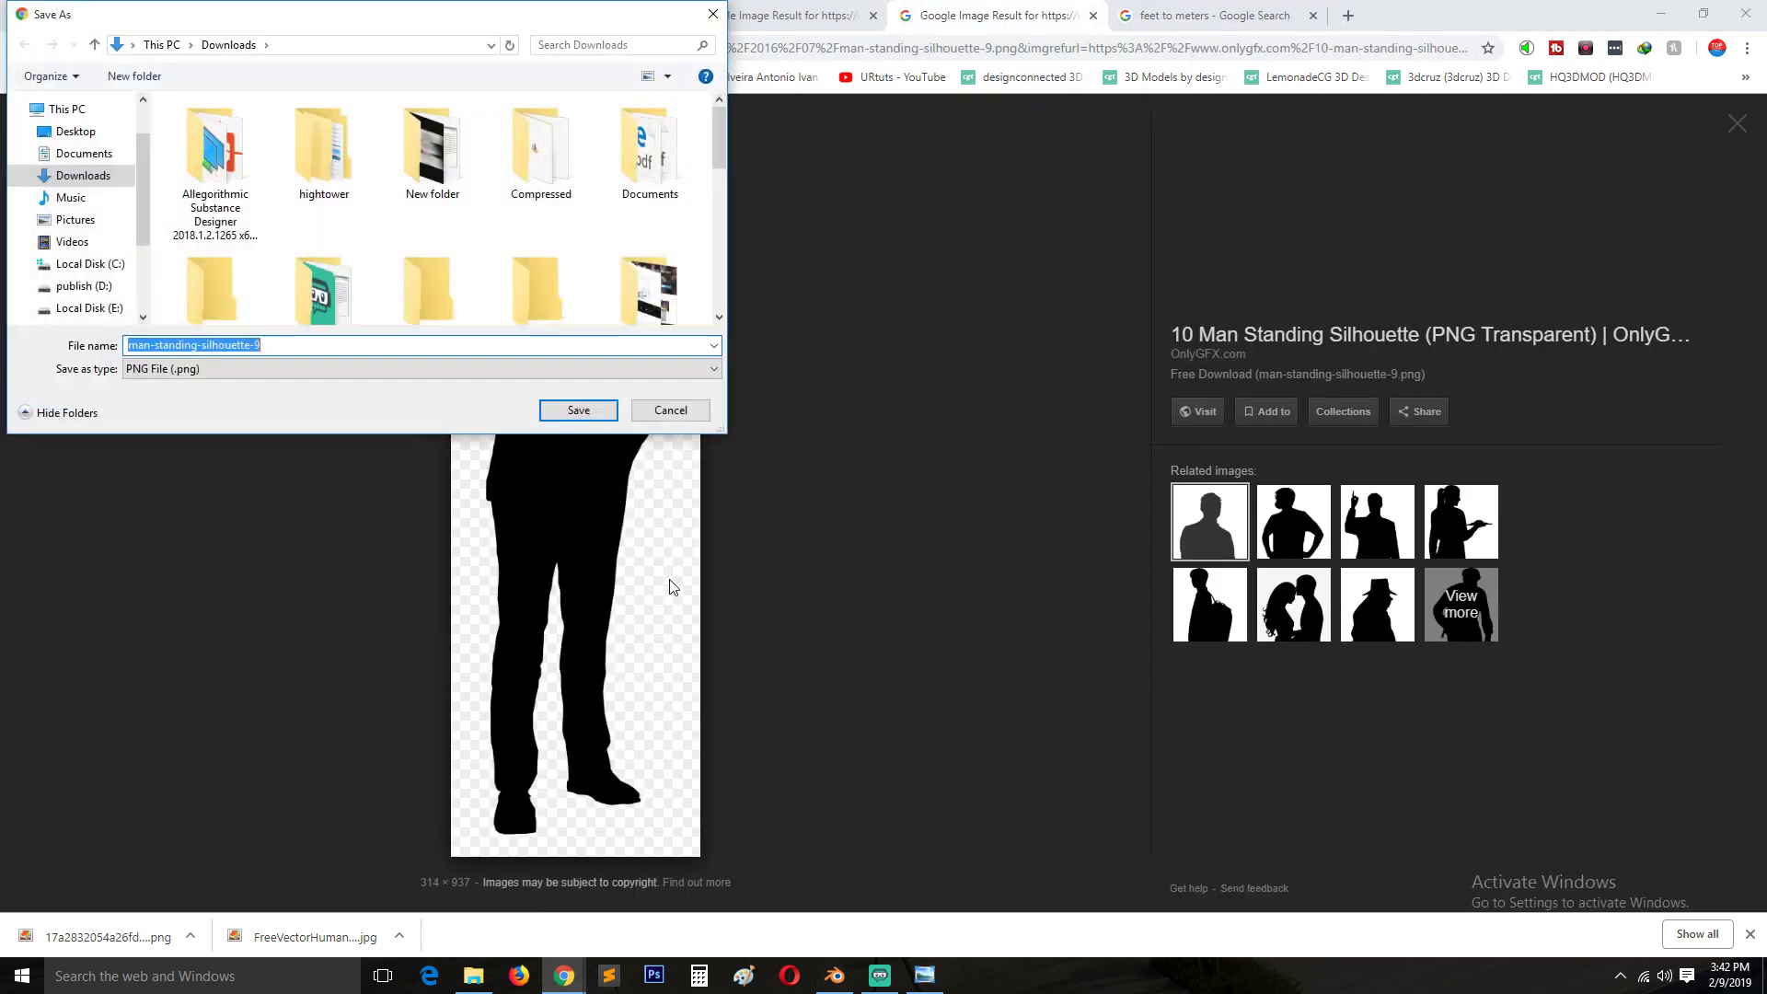
left_click(579, 410)
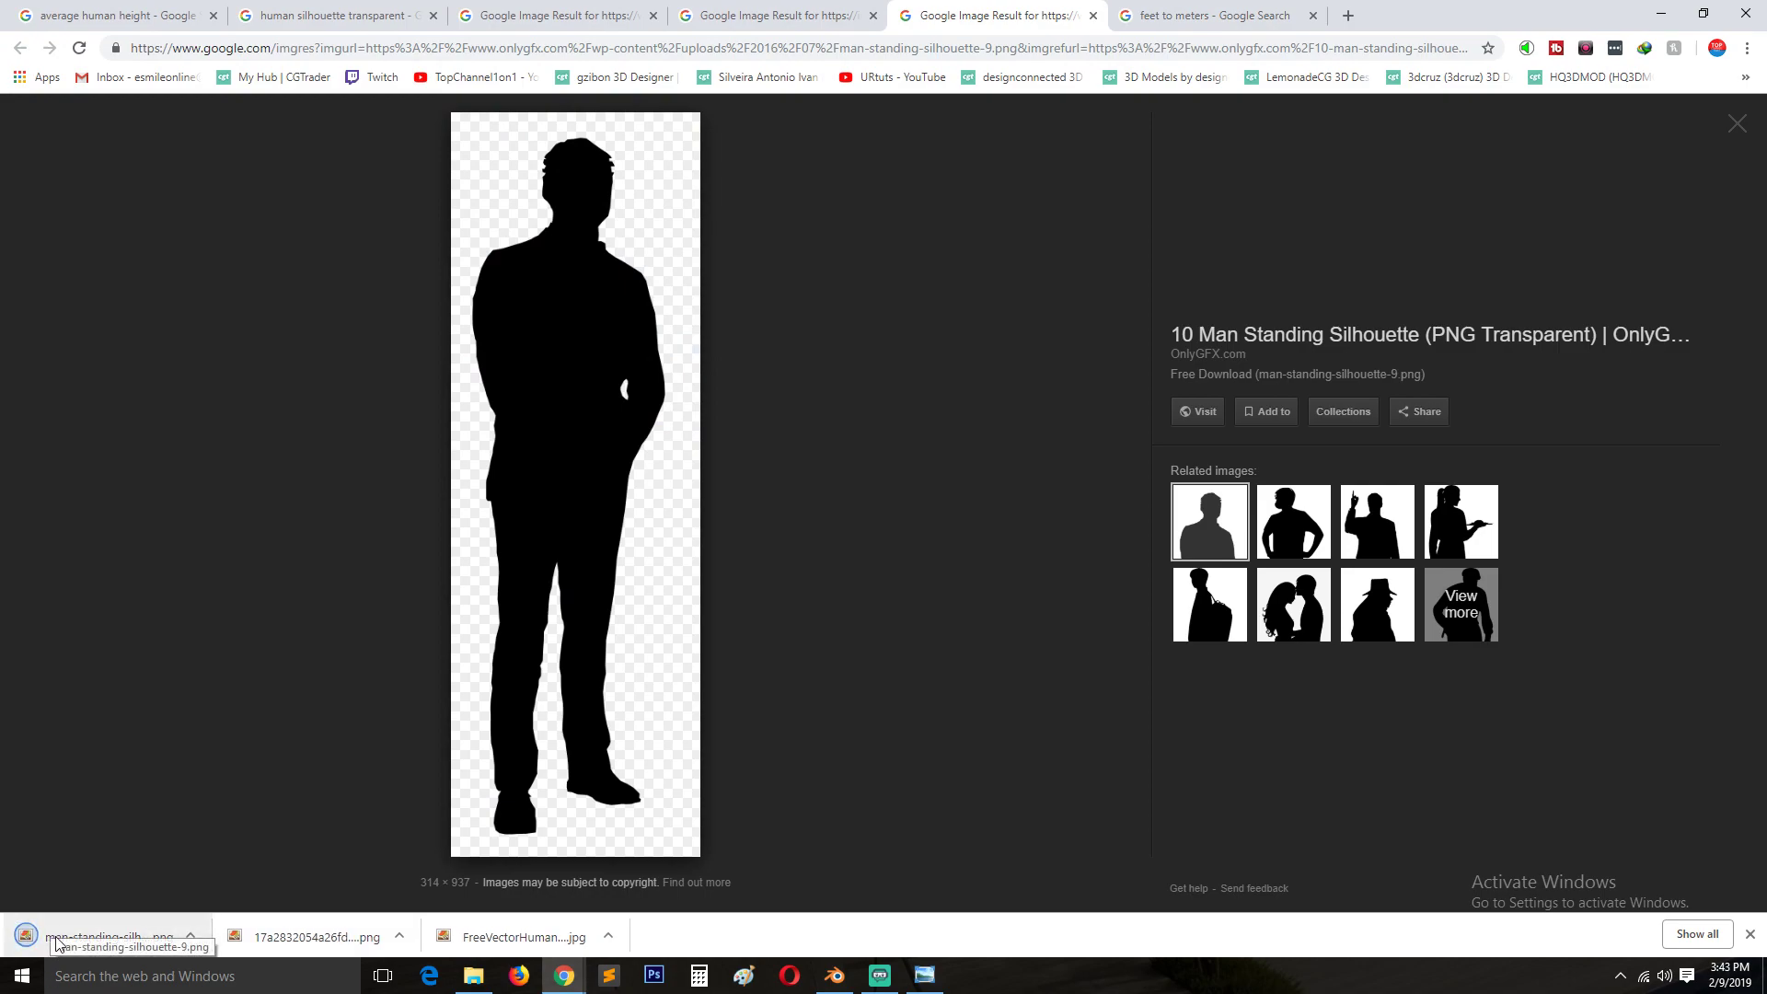
Bring the downloaded PNG into Blender as a second reference and place it left, above the ground line.
left_click_drag(108, 937, 686, 644)
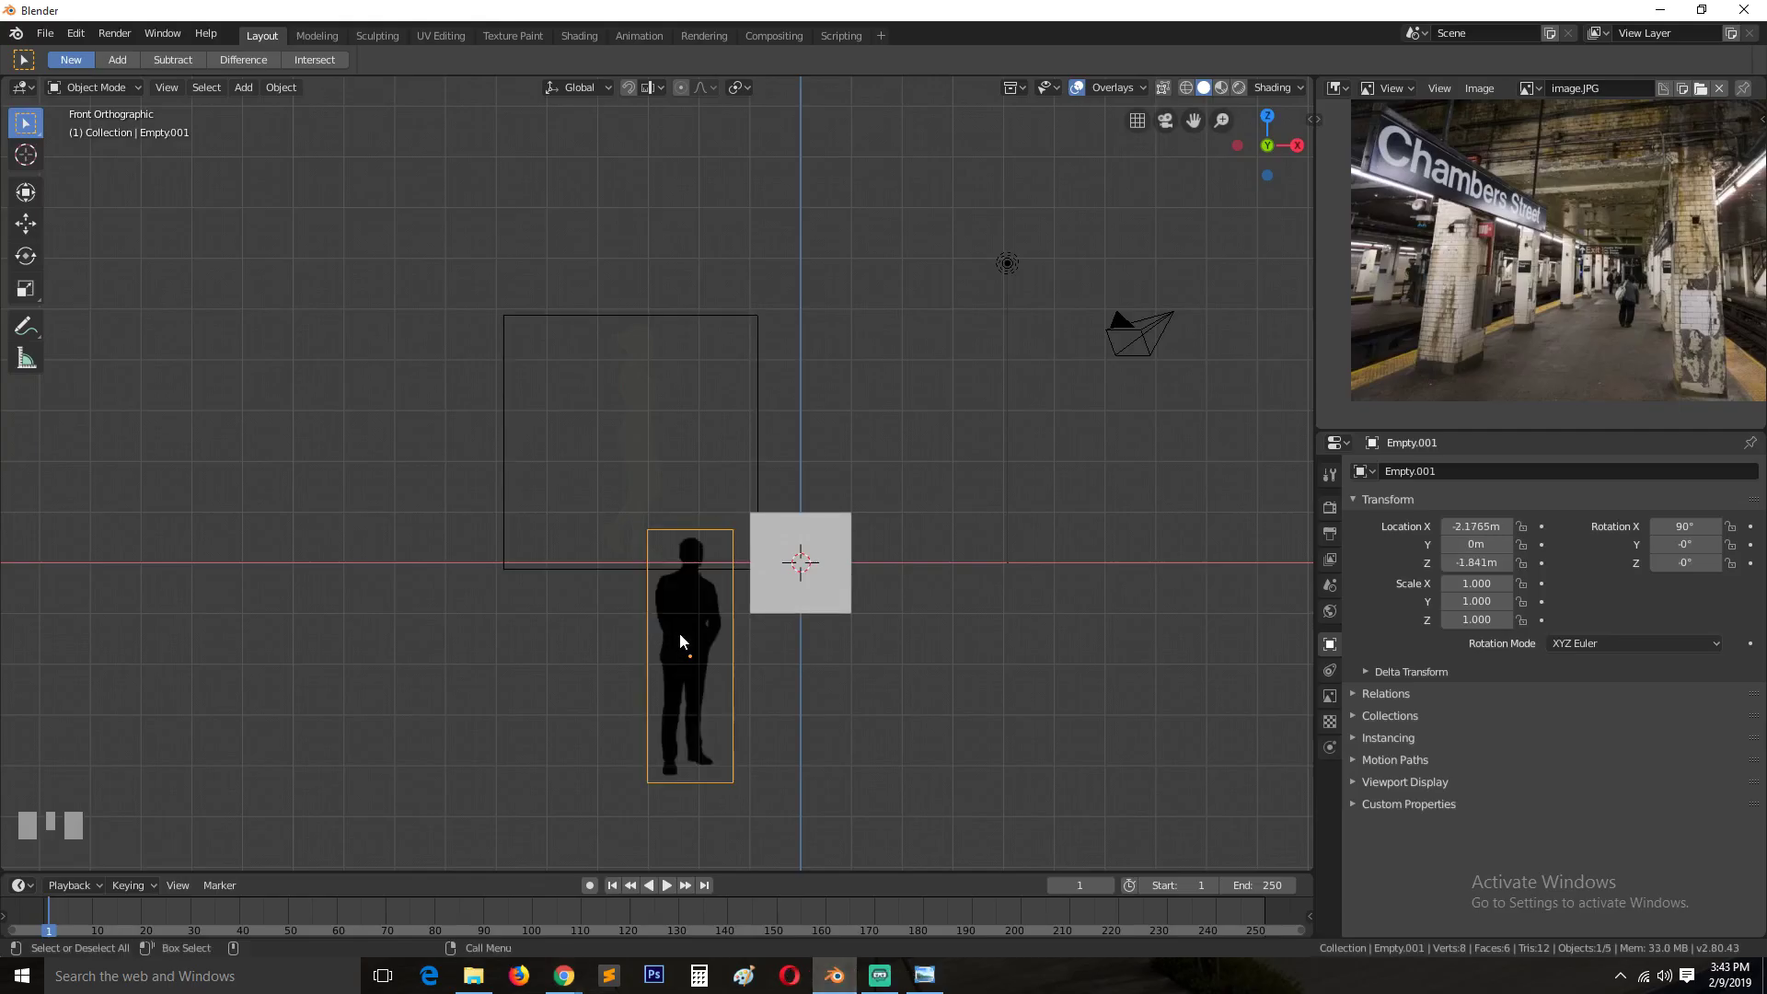
key("g")
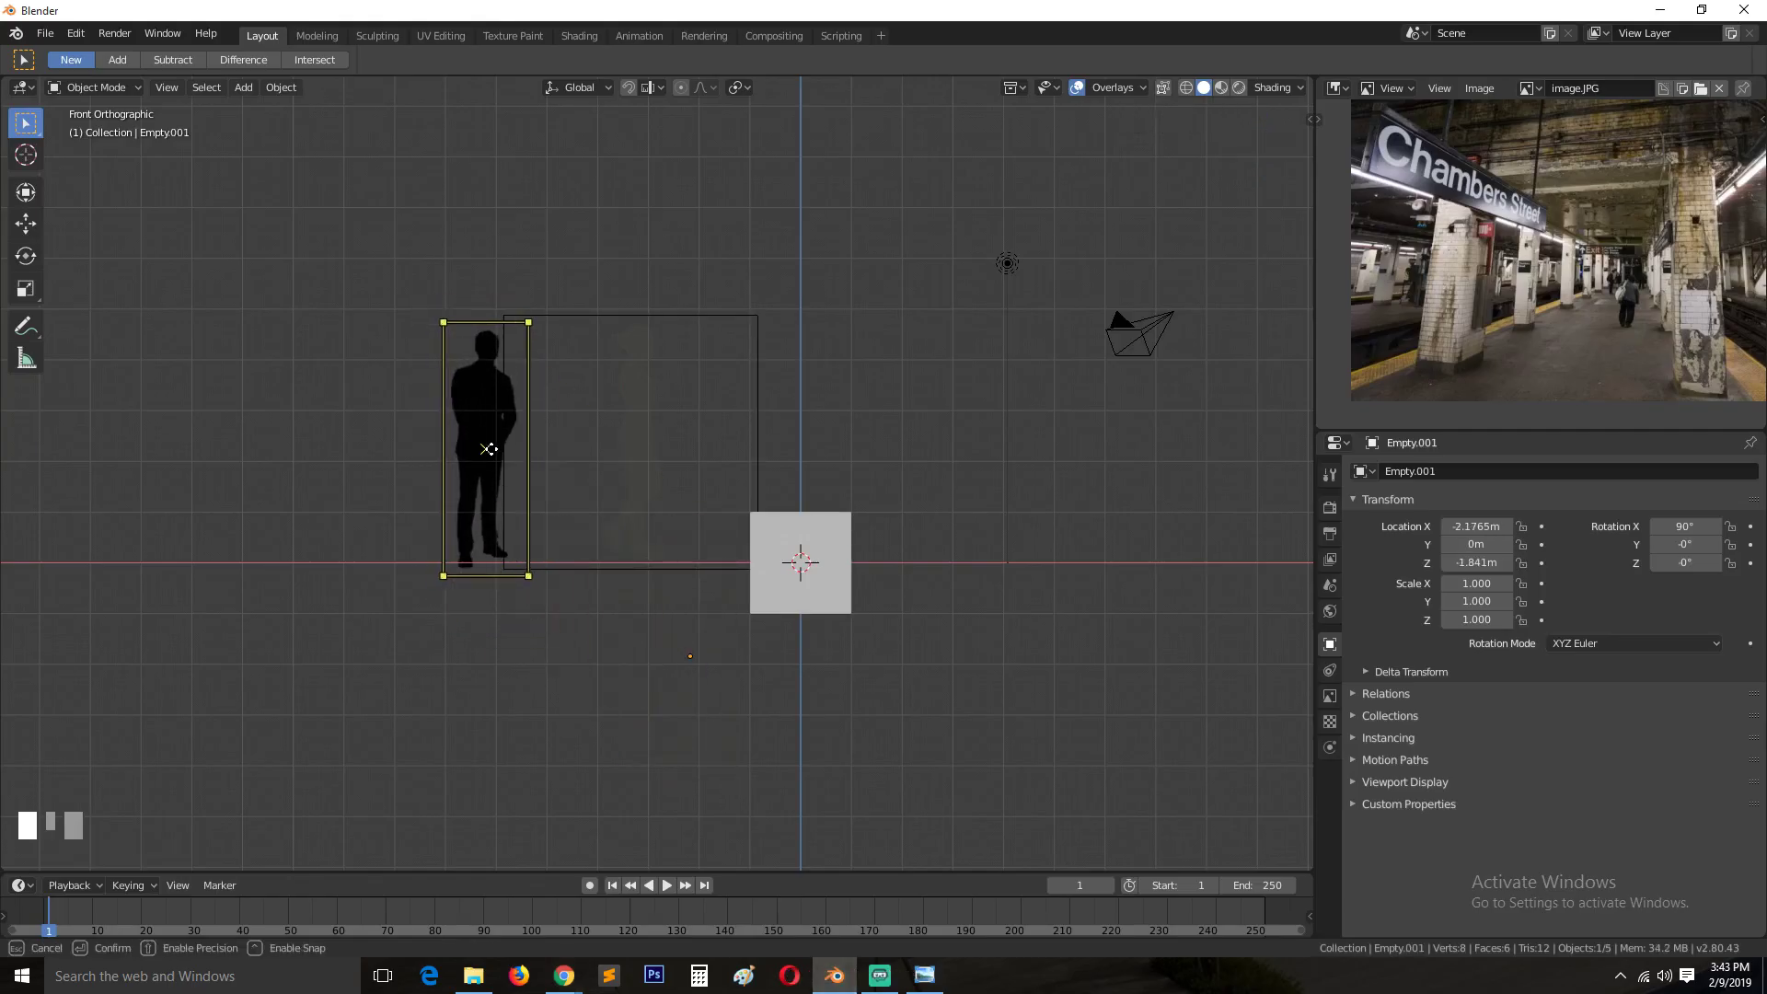
left_click(483, 445)
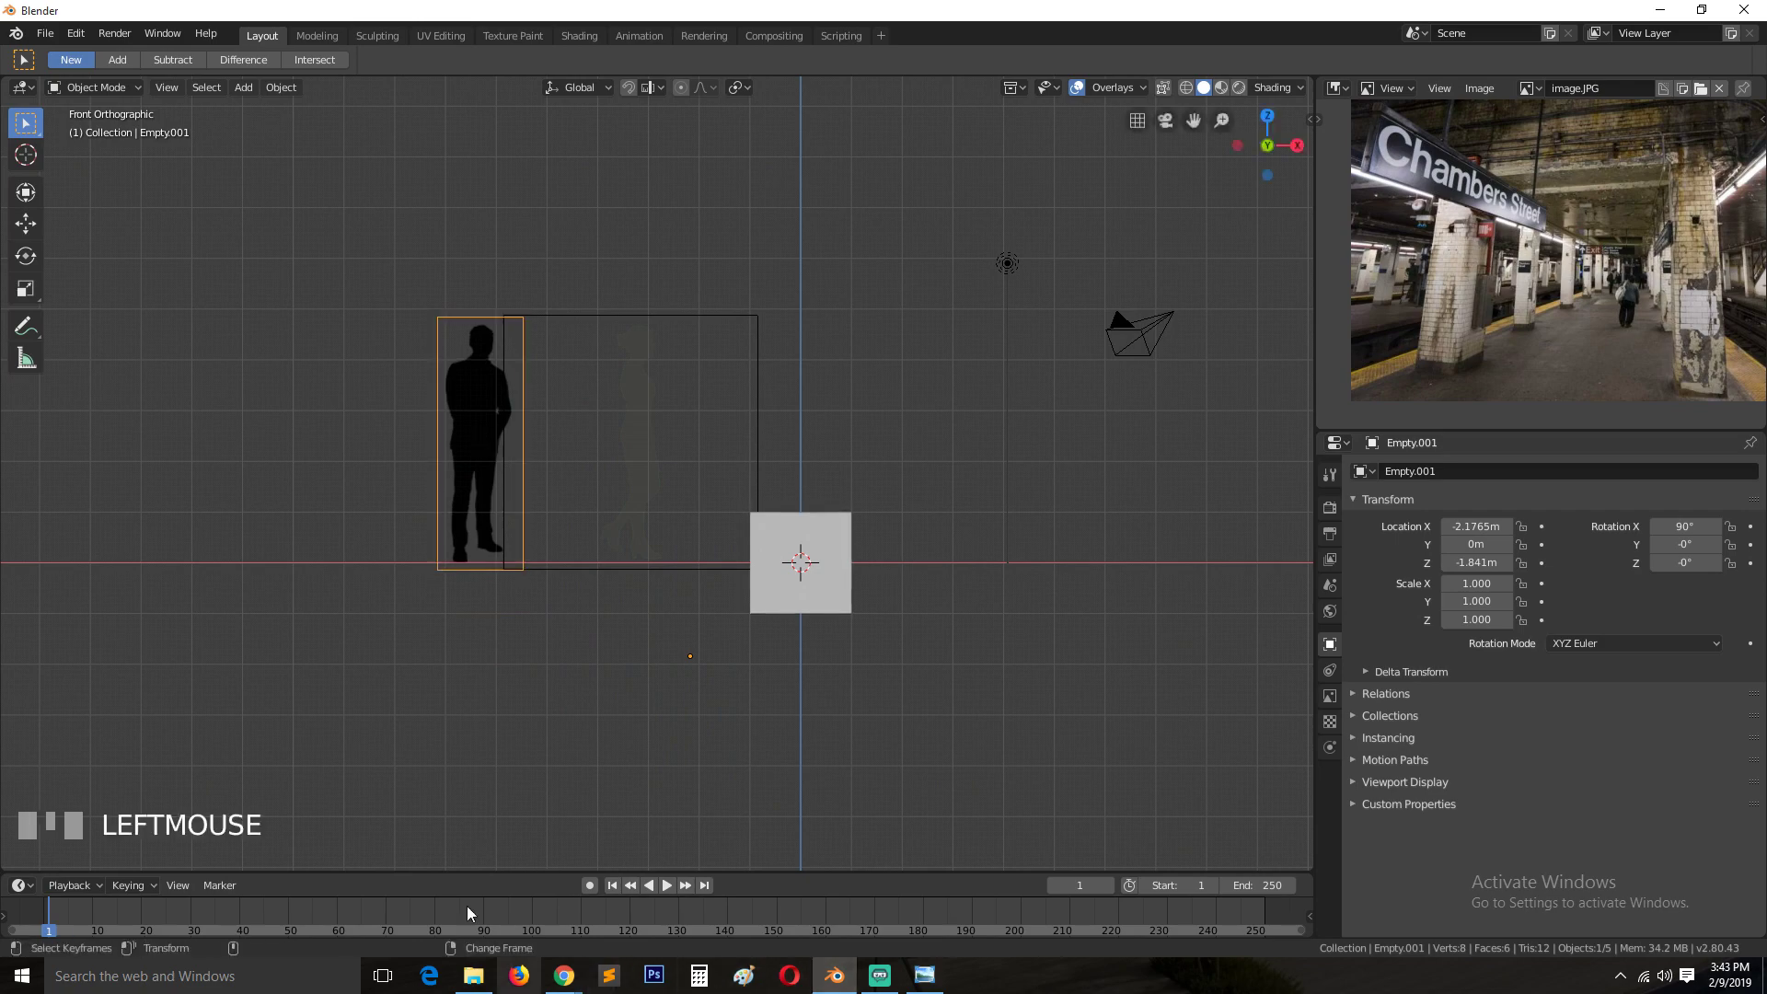
mouse_move(563, 975)
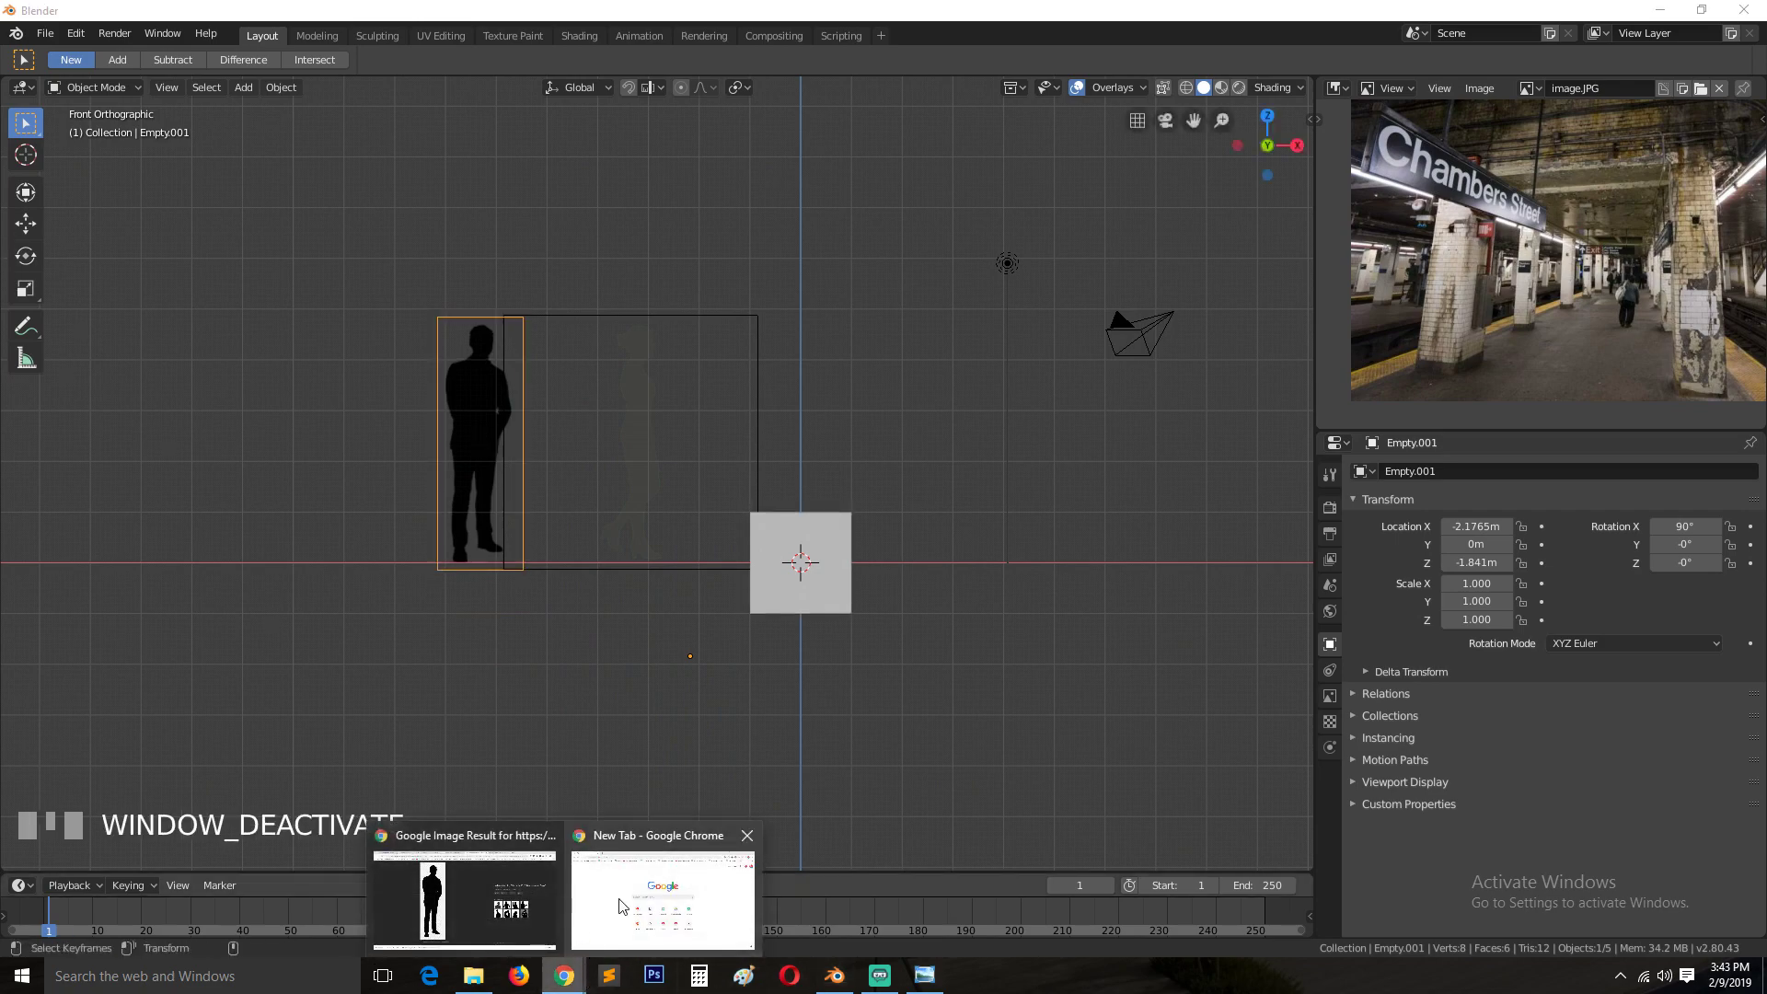
left_click(542, 897)
left_click(556, 15)
left_click(343, 15)
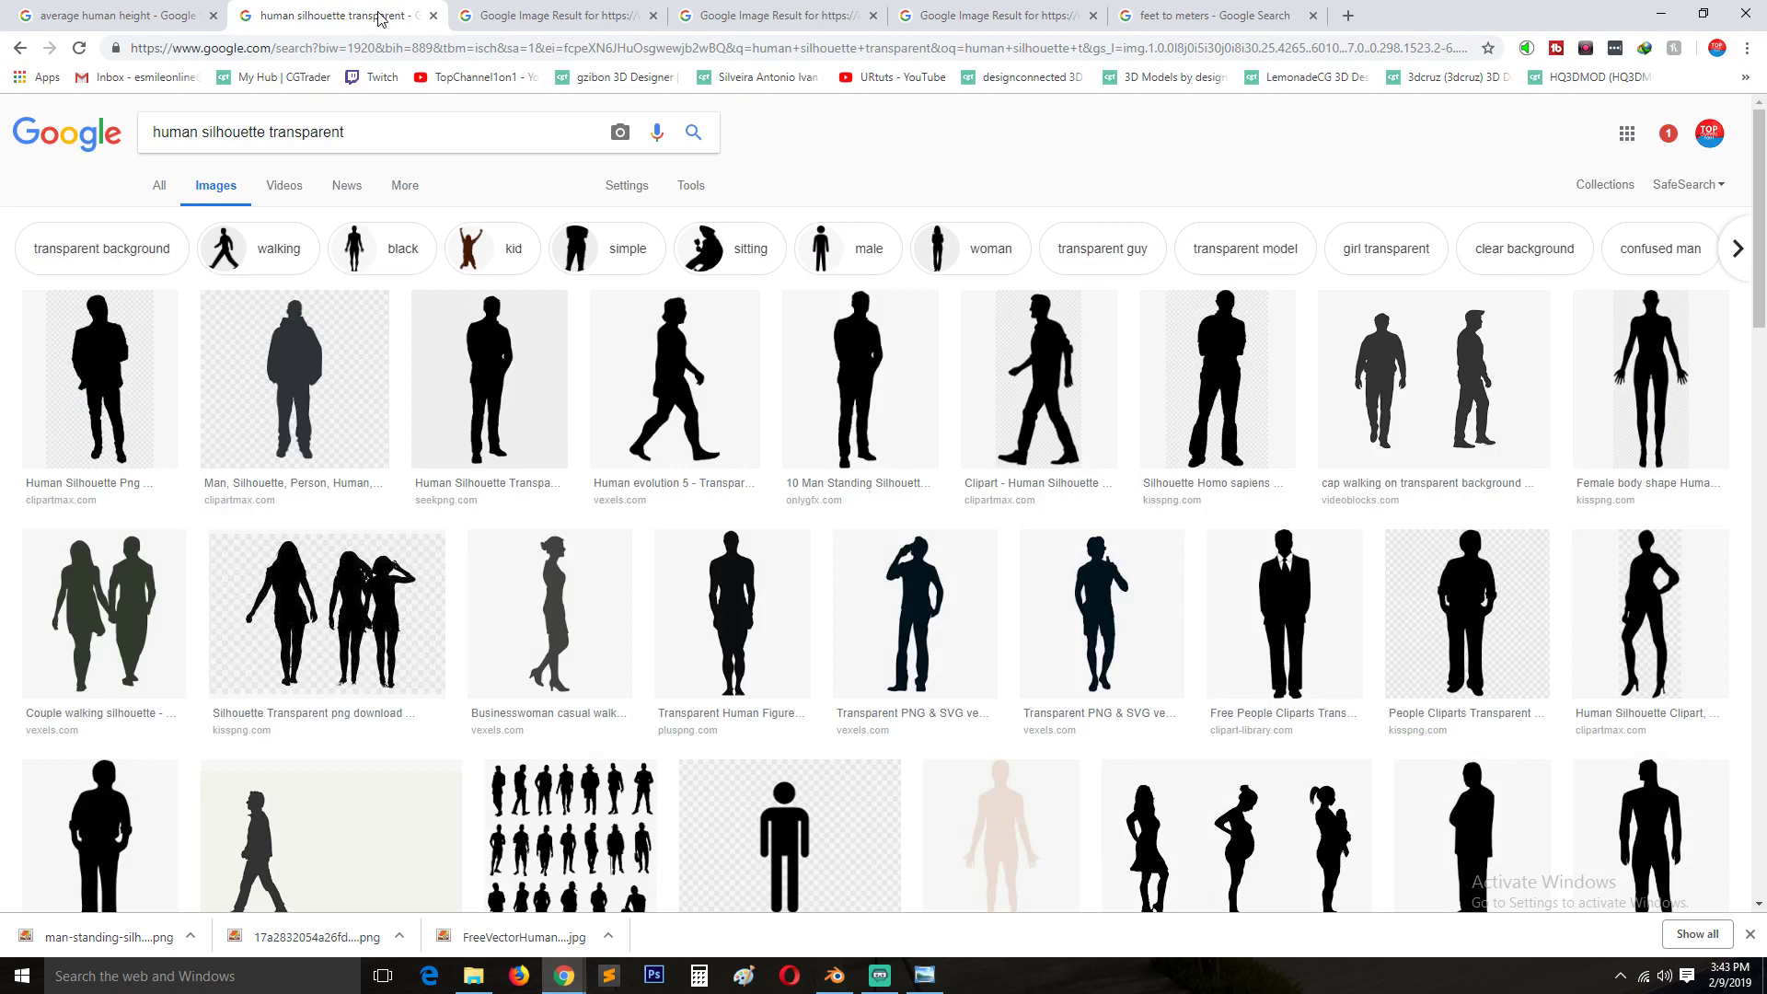
left_click(945, 8)
left_click(1165, 11)
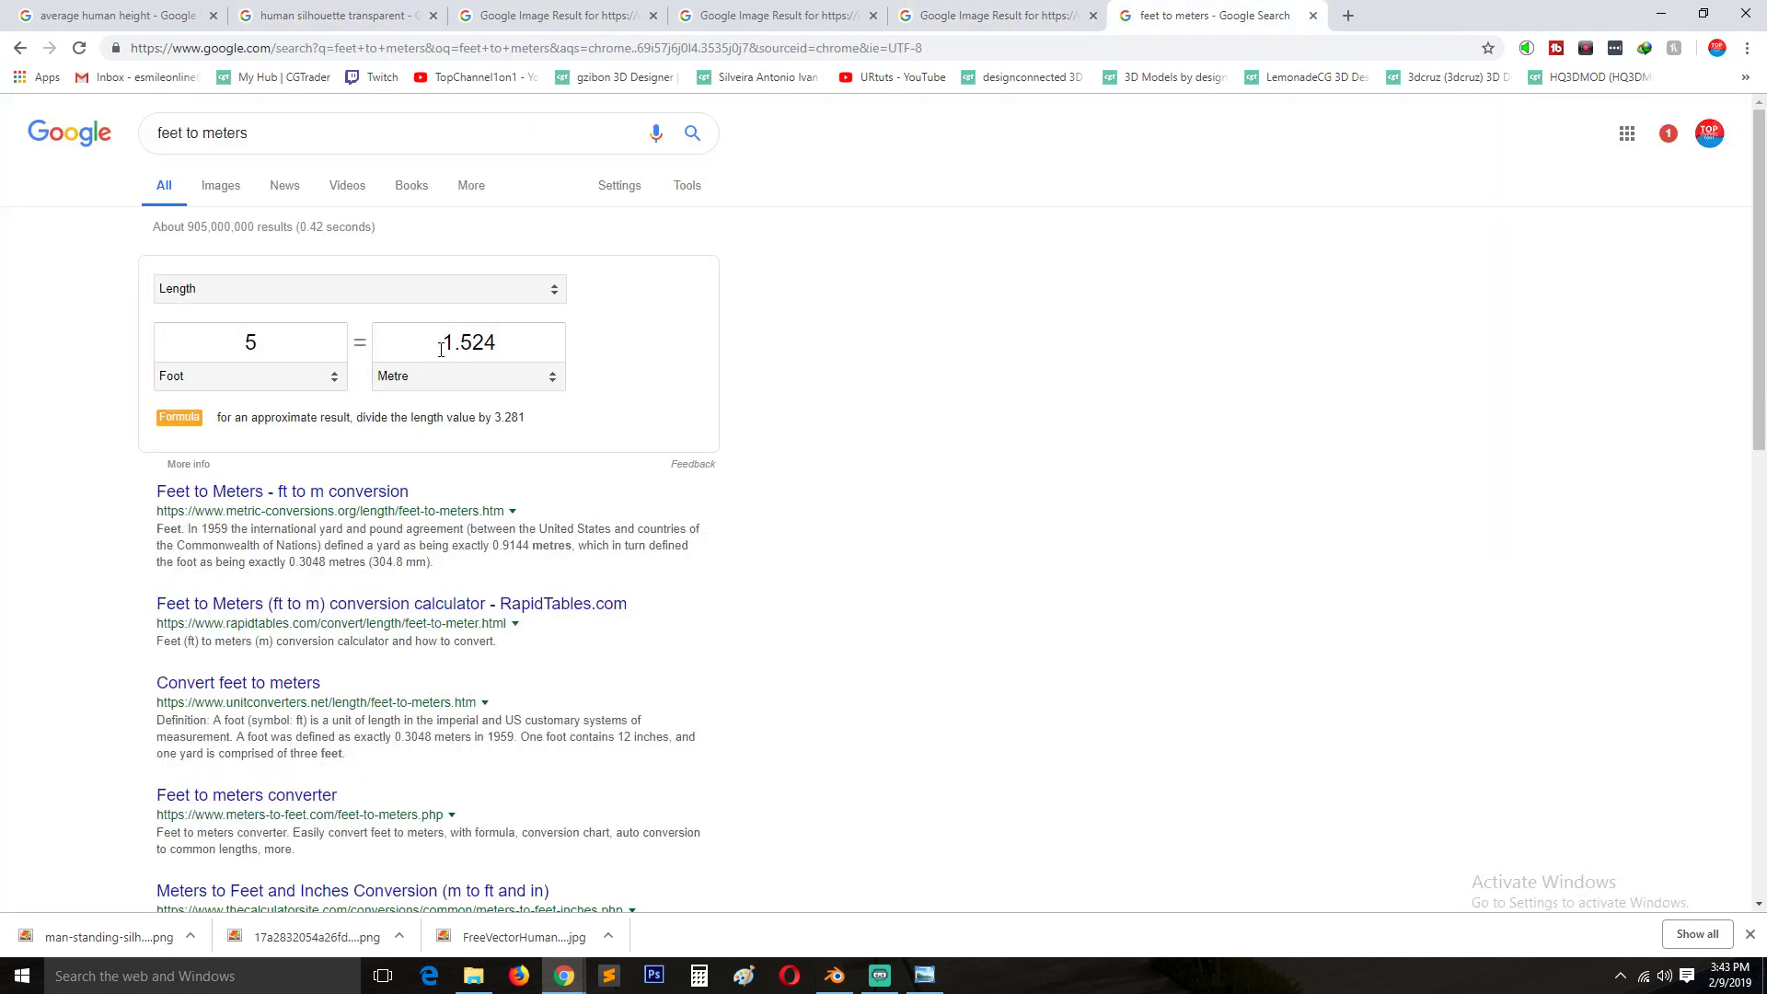
left_click(880, 975)
left_click(834, 976)
left_click(873, 981)
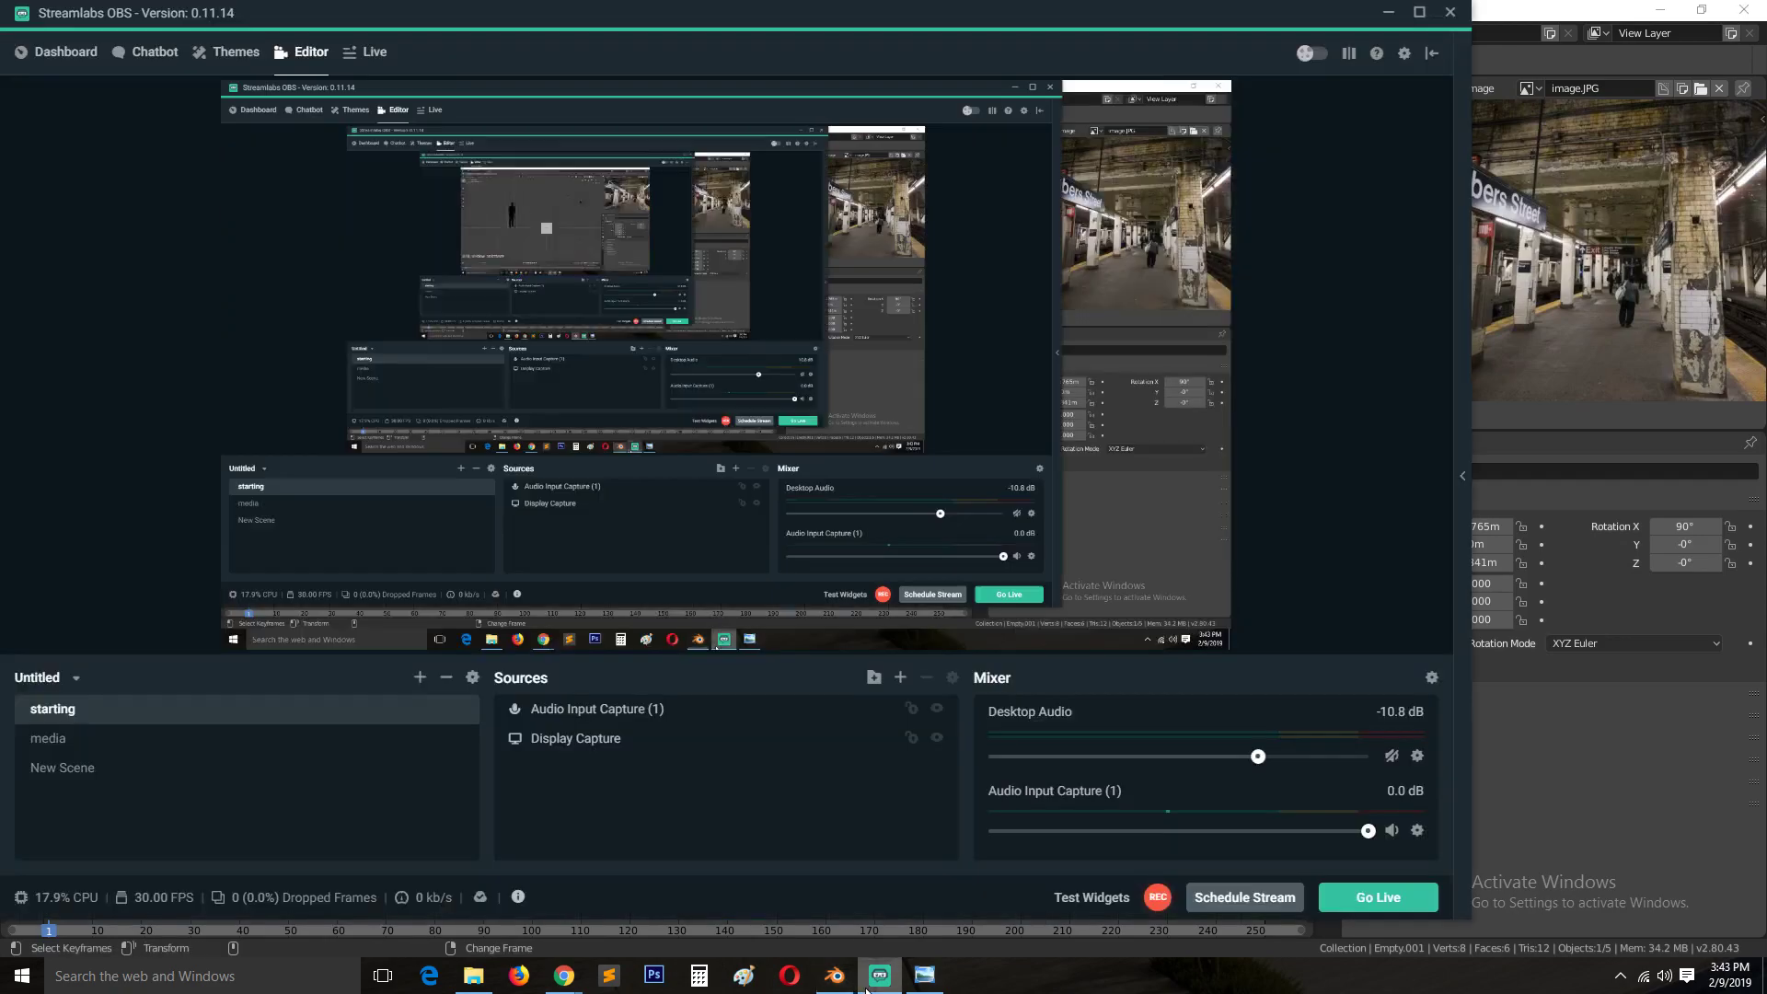
Measure a height up from the ground line with the Measure tool, then undo the silhouette's last move.
left_click(872, 981)
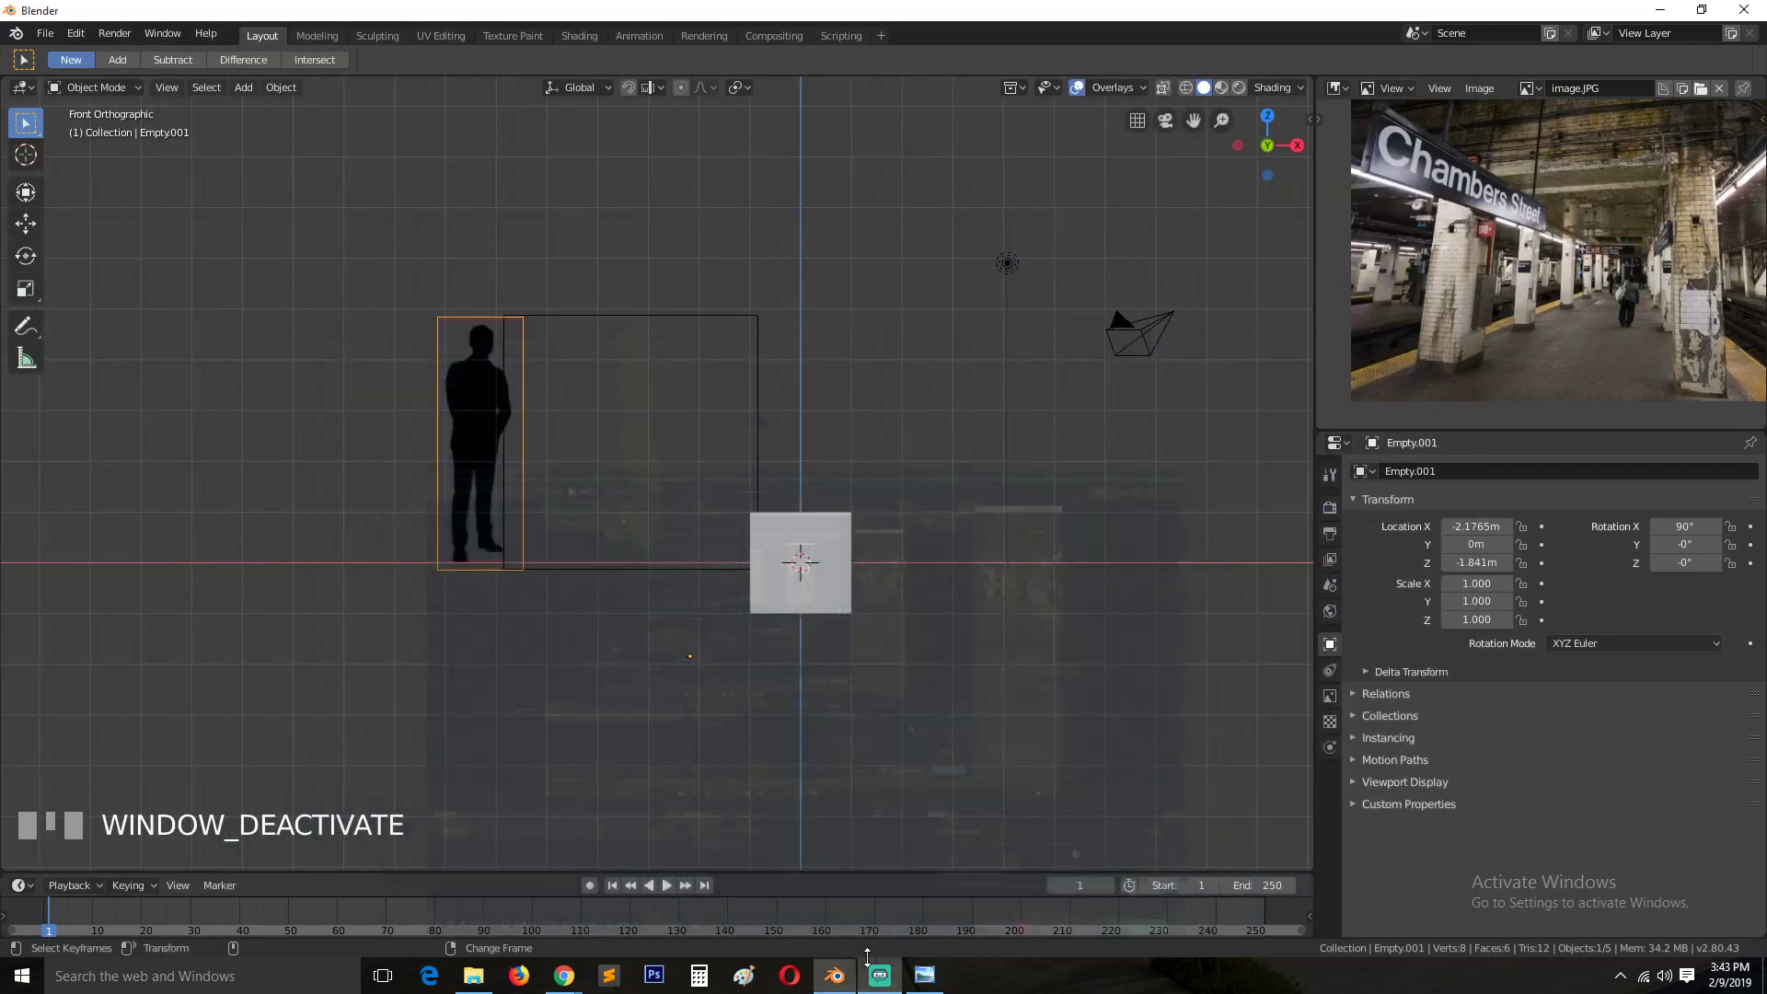
left_click(26, 358)
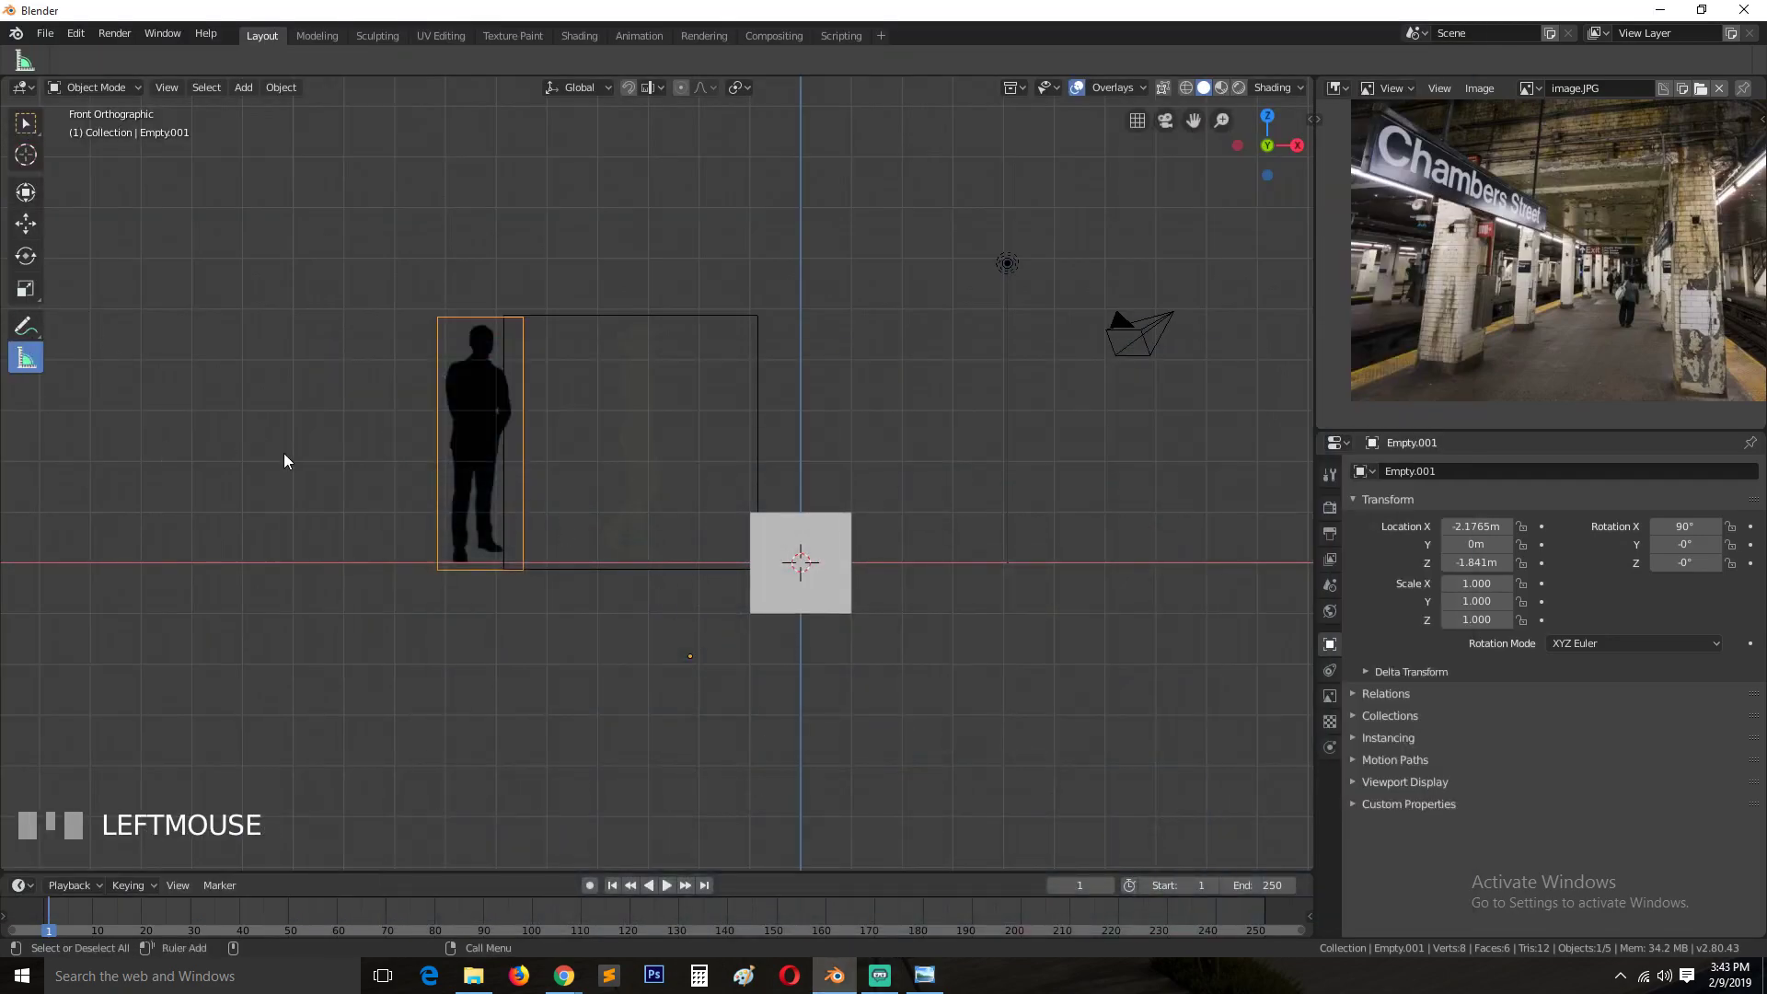
left_click_drag(403, 571, 403, 437)
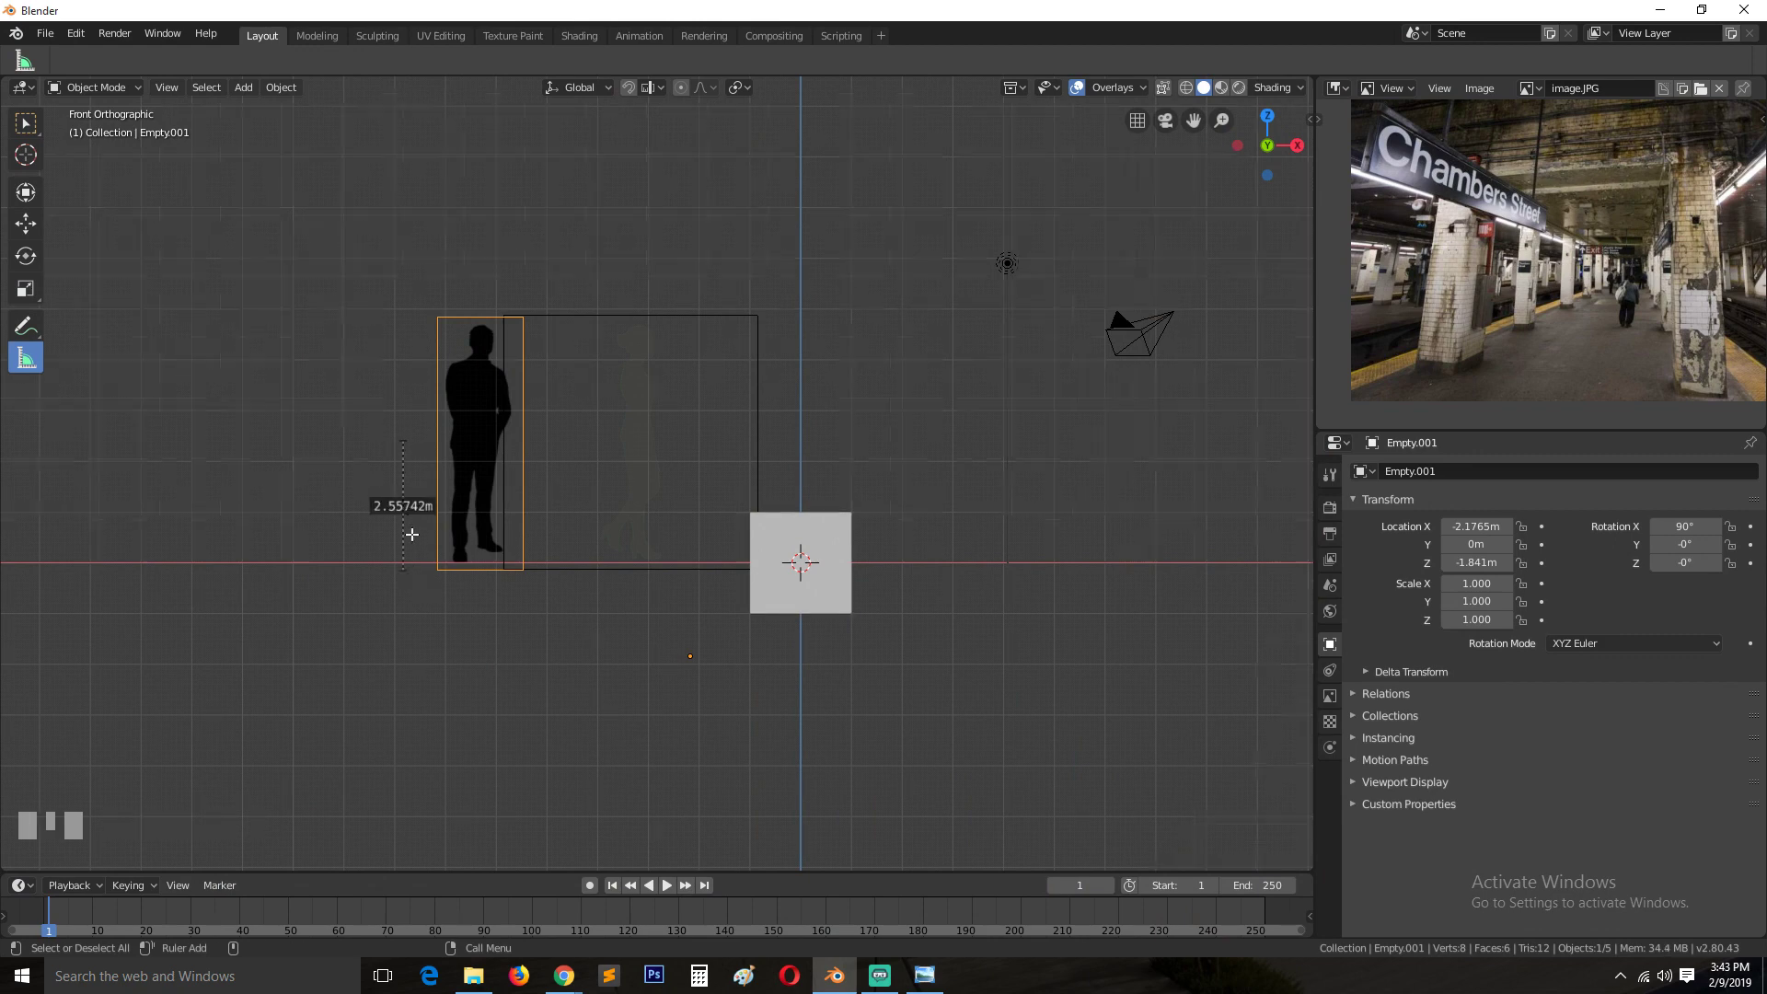
scroll(394, 549, "up", 4)
scroll(286, 561, "down", 2)
key("ctrl+z")
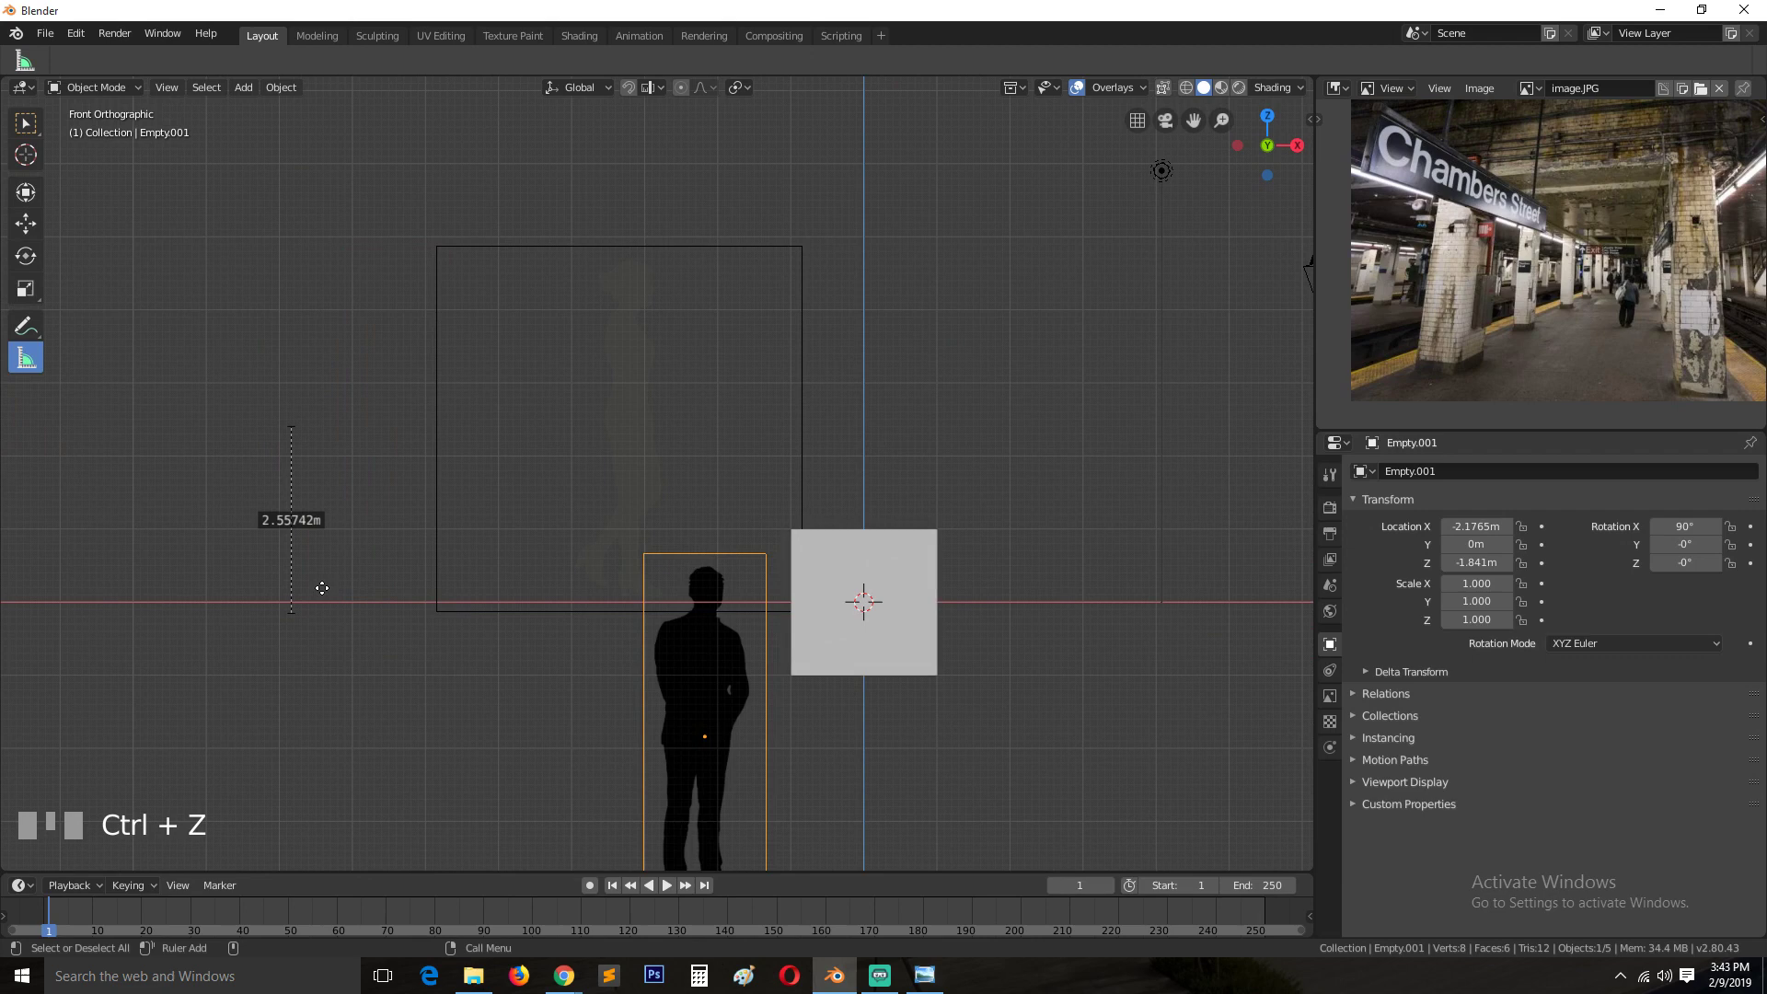
Move the man silhouette to X −6.3079 m, Z 2.2148 m and measure 1.51 m beside it, then select the large reference too.
key("g")
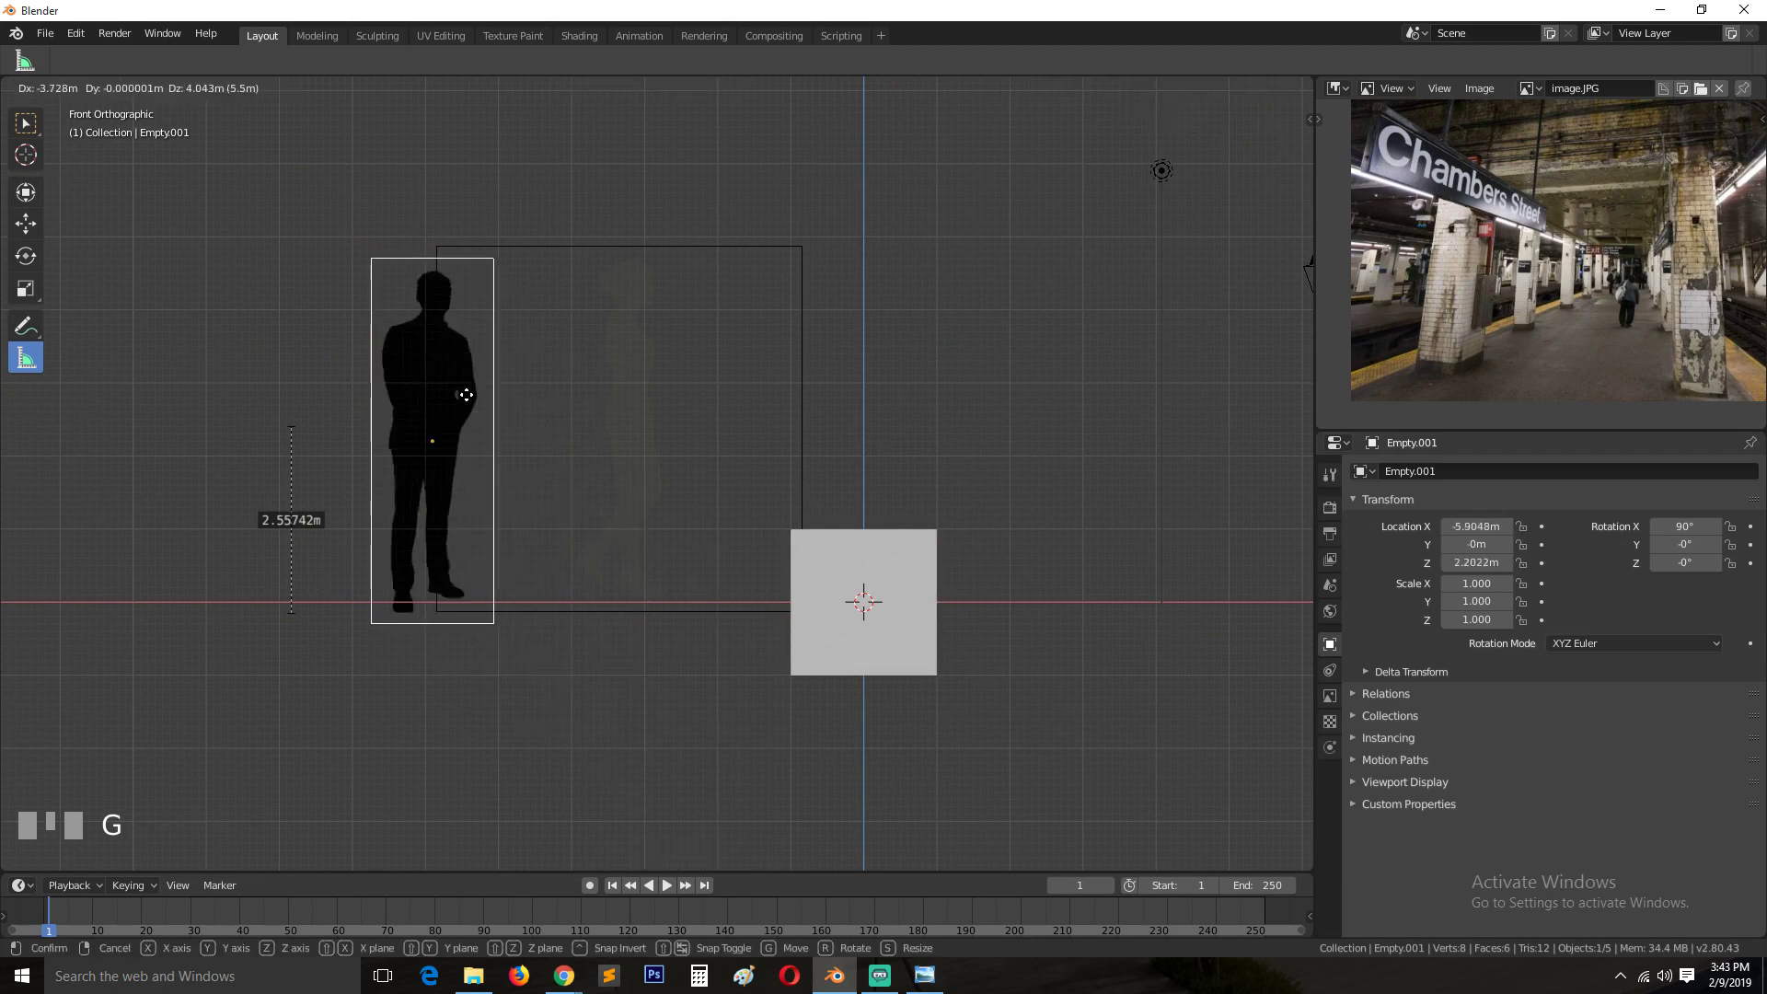
left_click(440, 396)
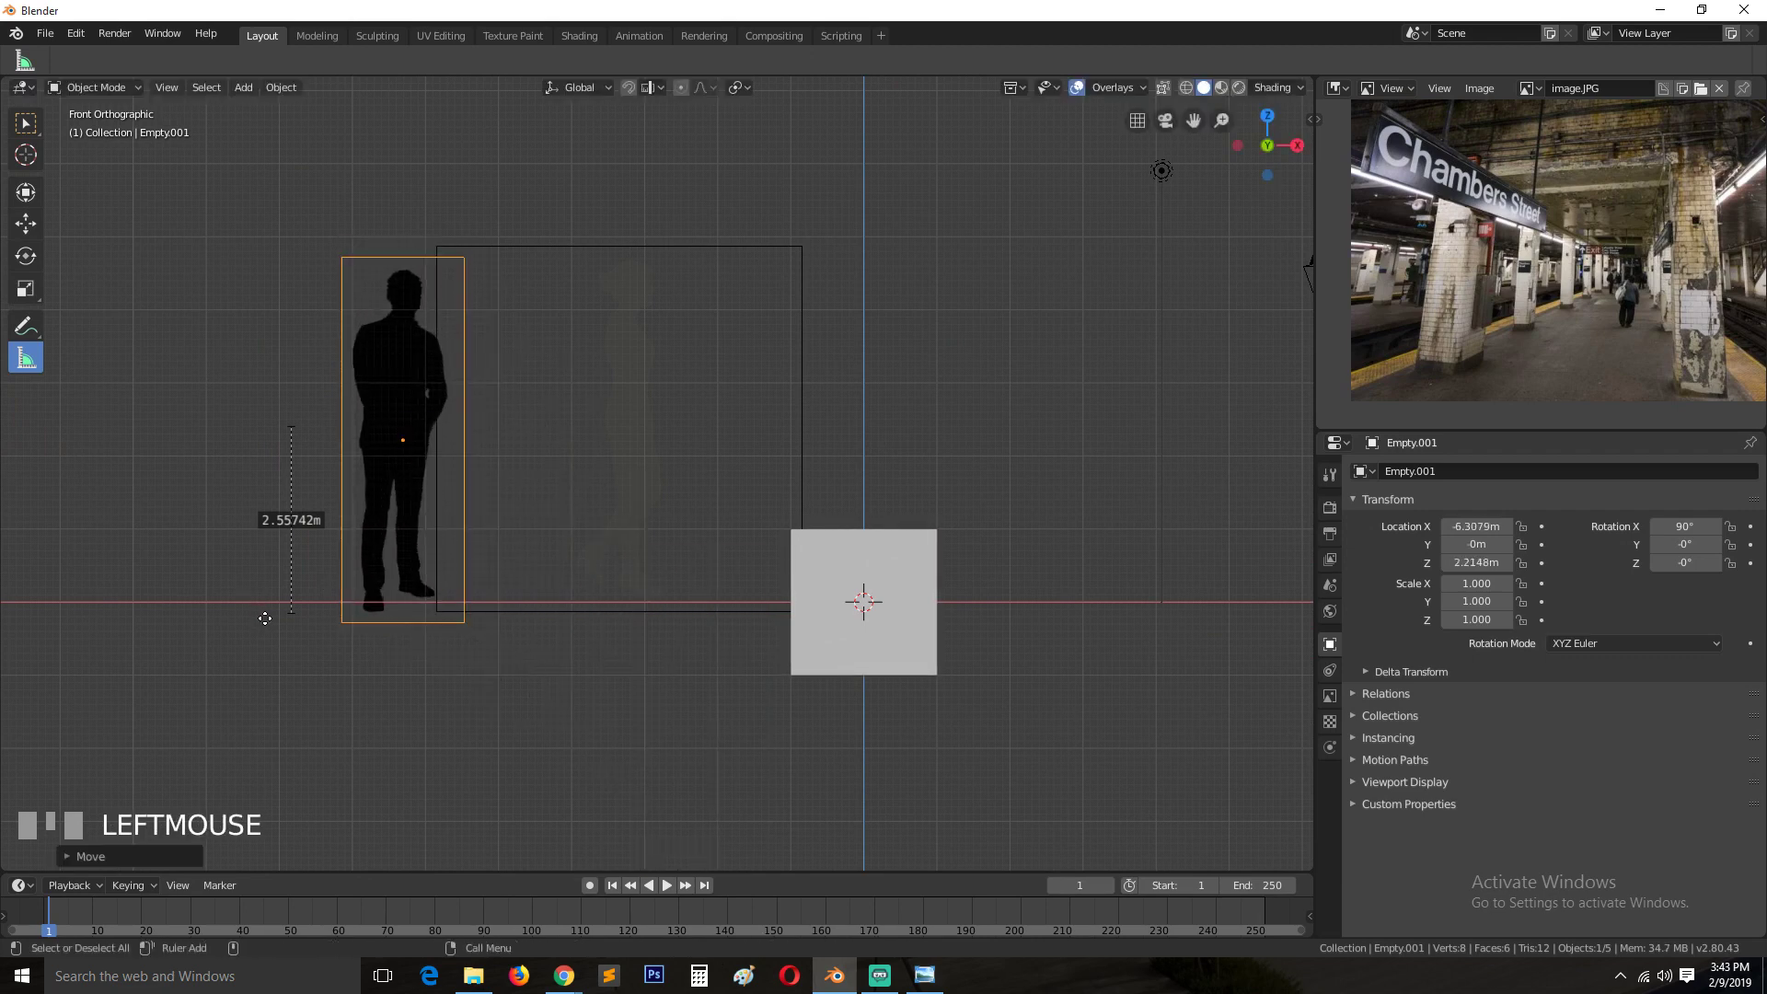
left_click(209, 506)
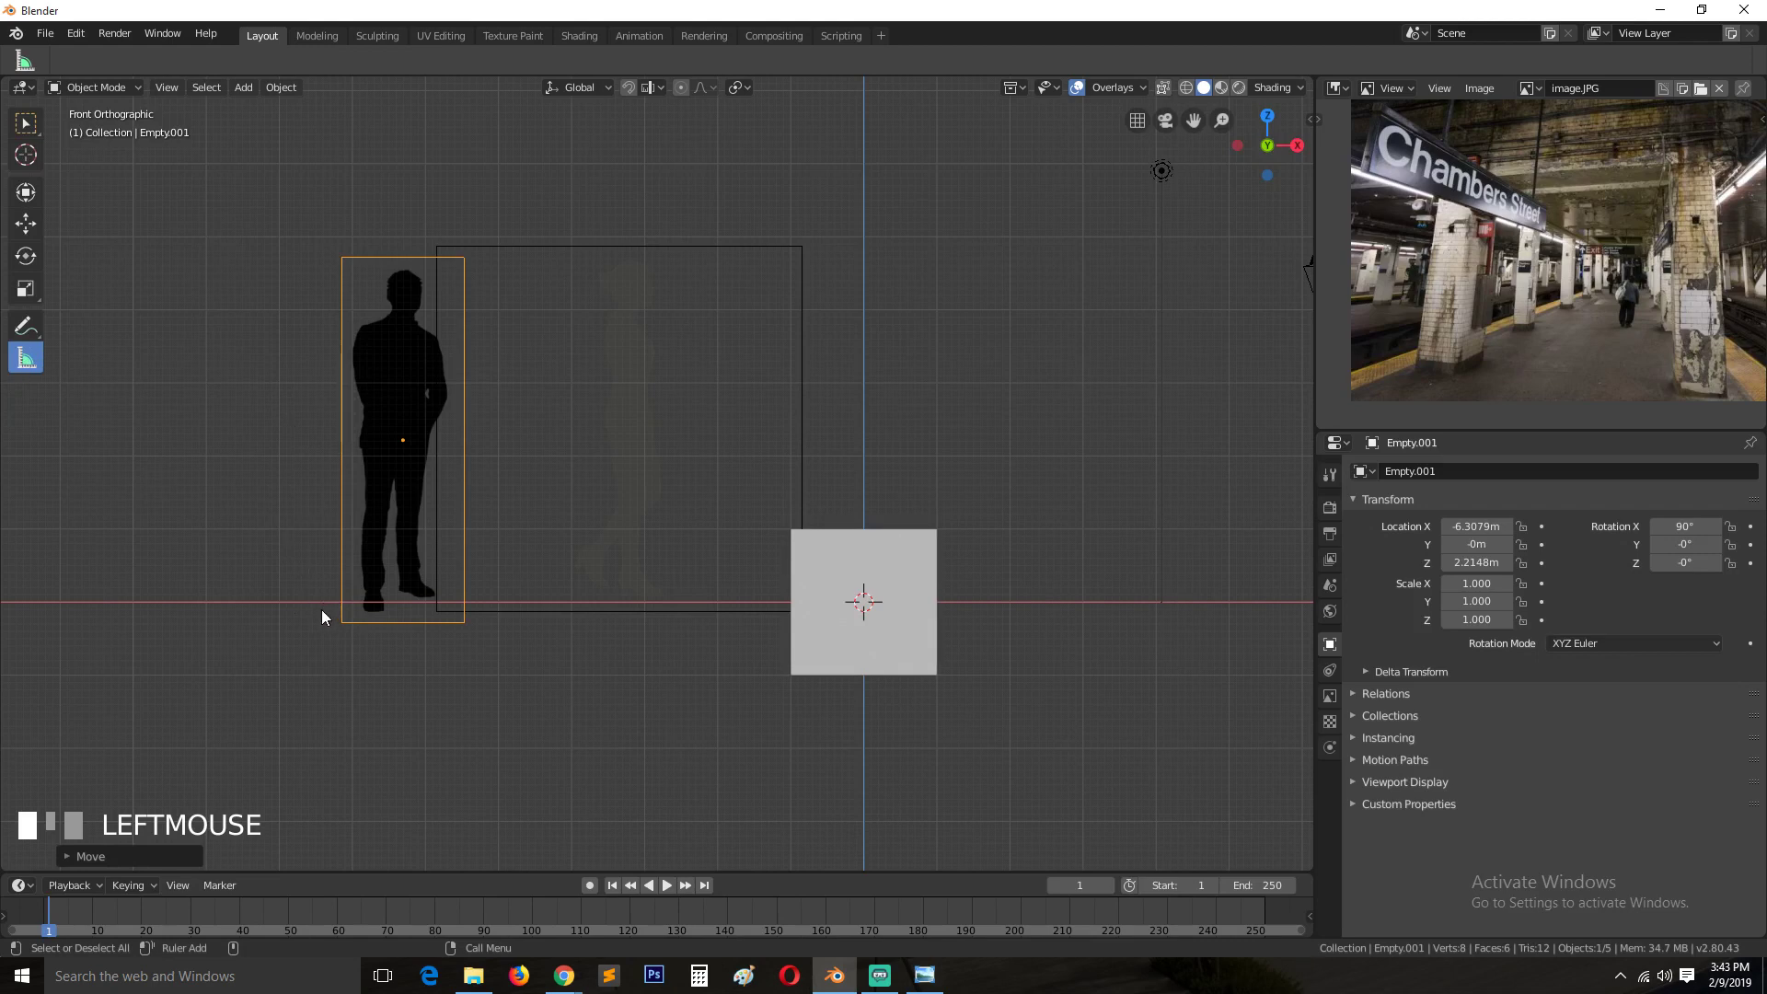
left_click_drag(317, 603, 312, 433)
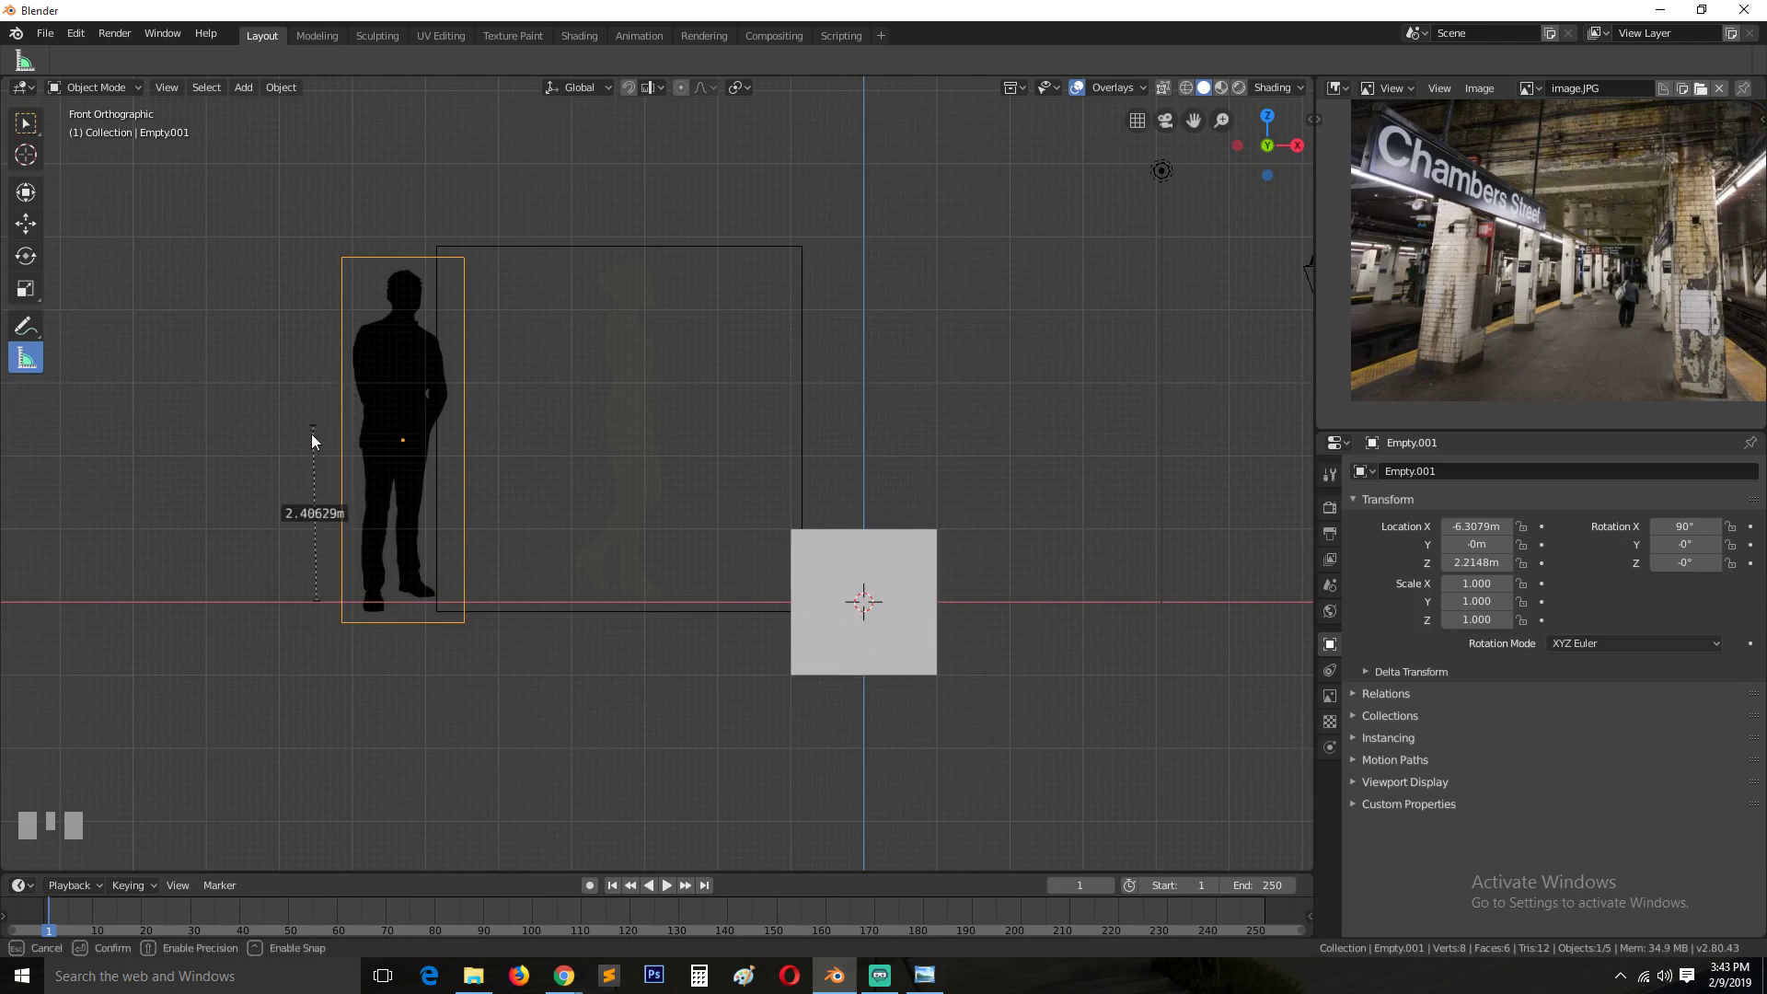
left_click_drag(311, 495, 313, 490)
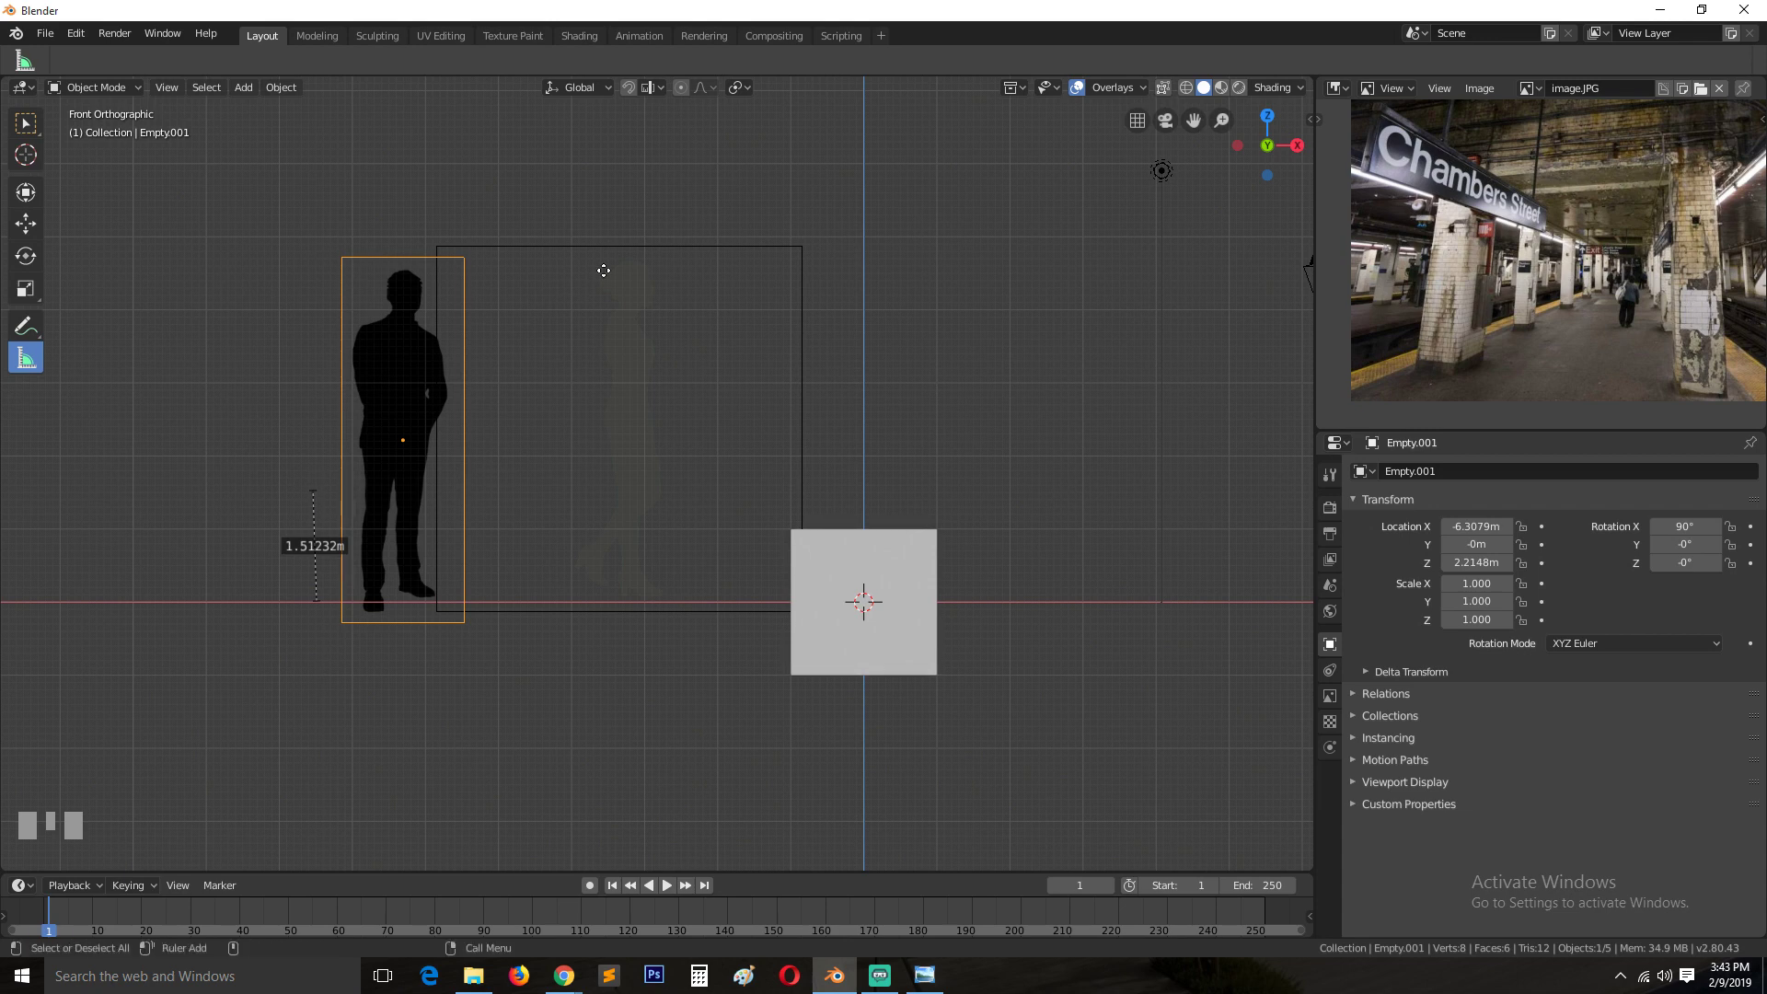
left_click(736, 324, "shift")
Shrink both reference images together and move them into place.
key("s")
left_click(611, 410)
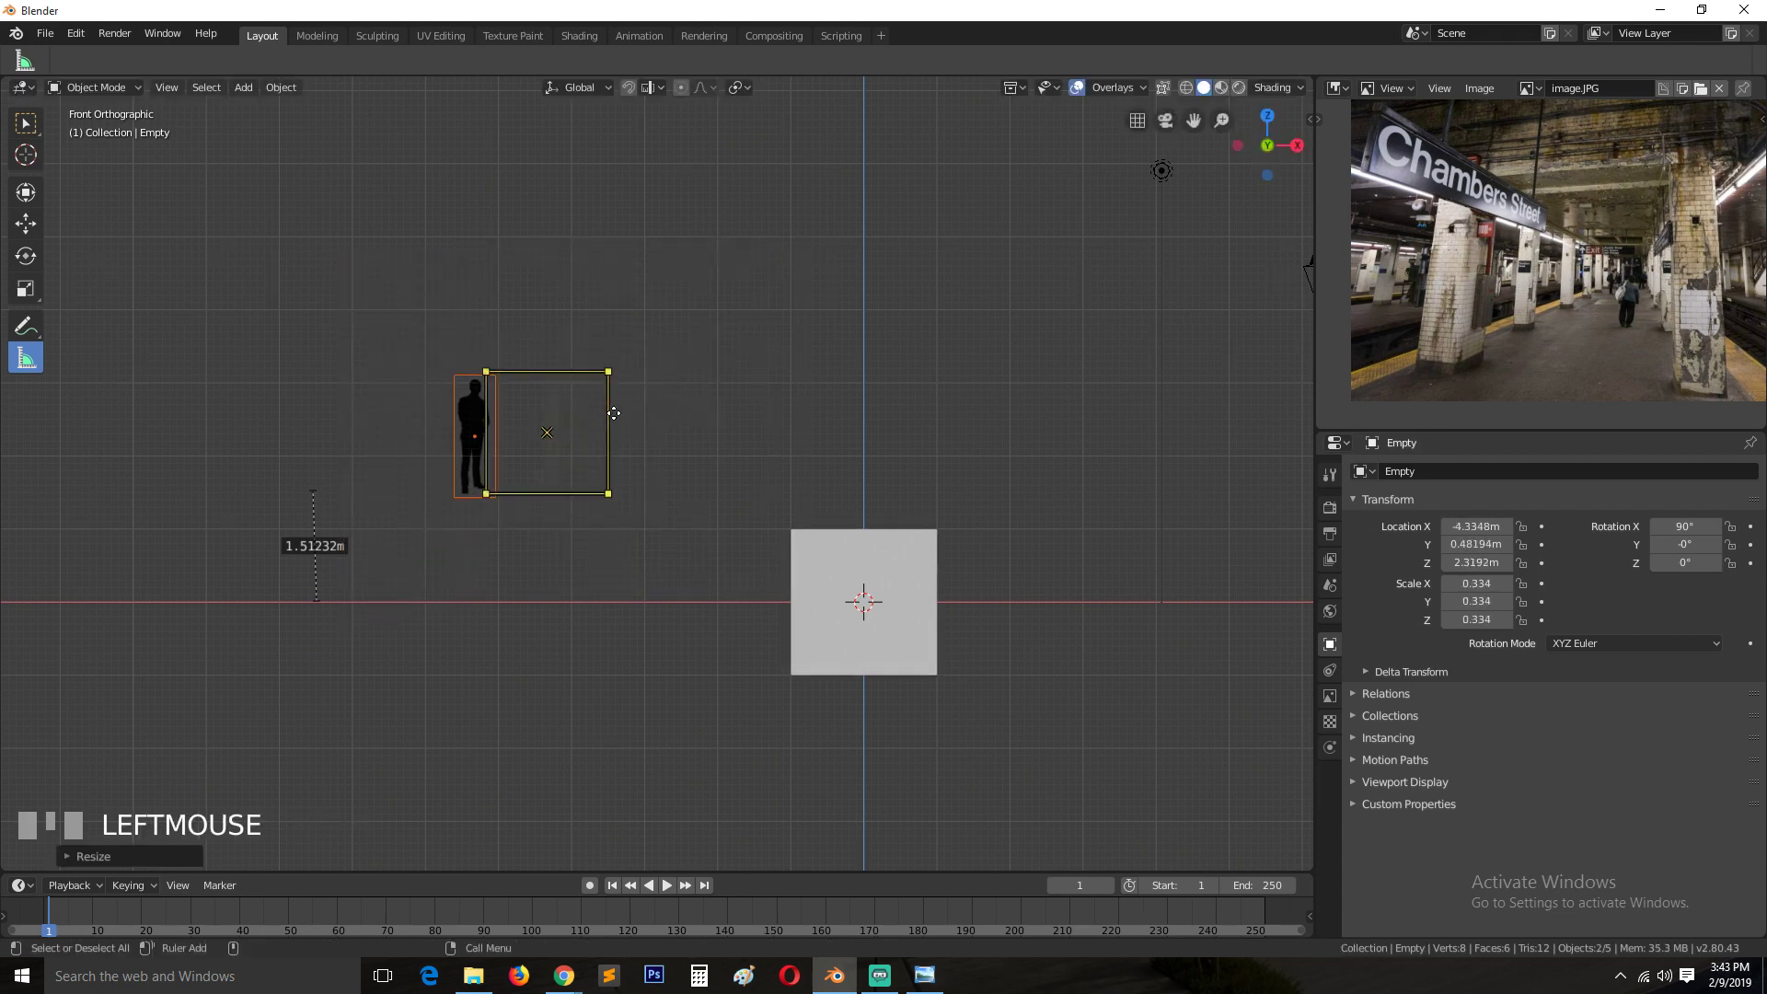
key("g")
left_click(478, 502)
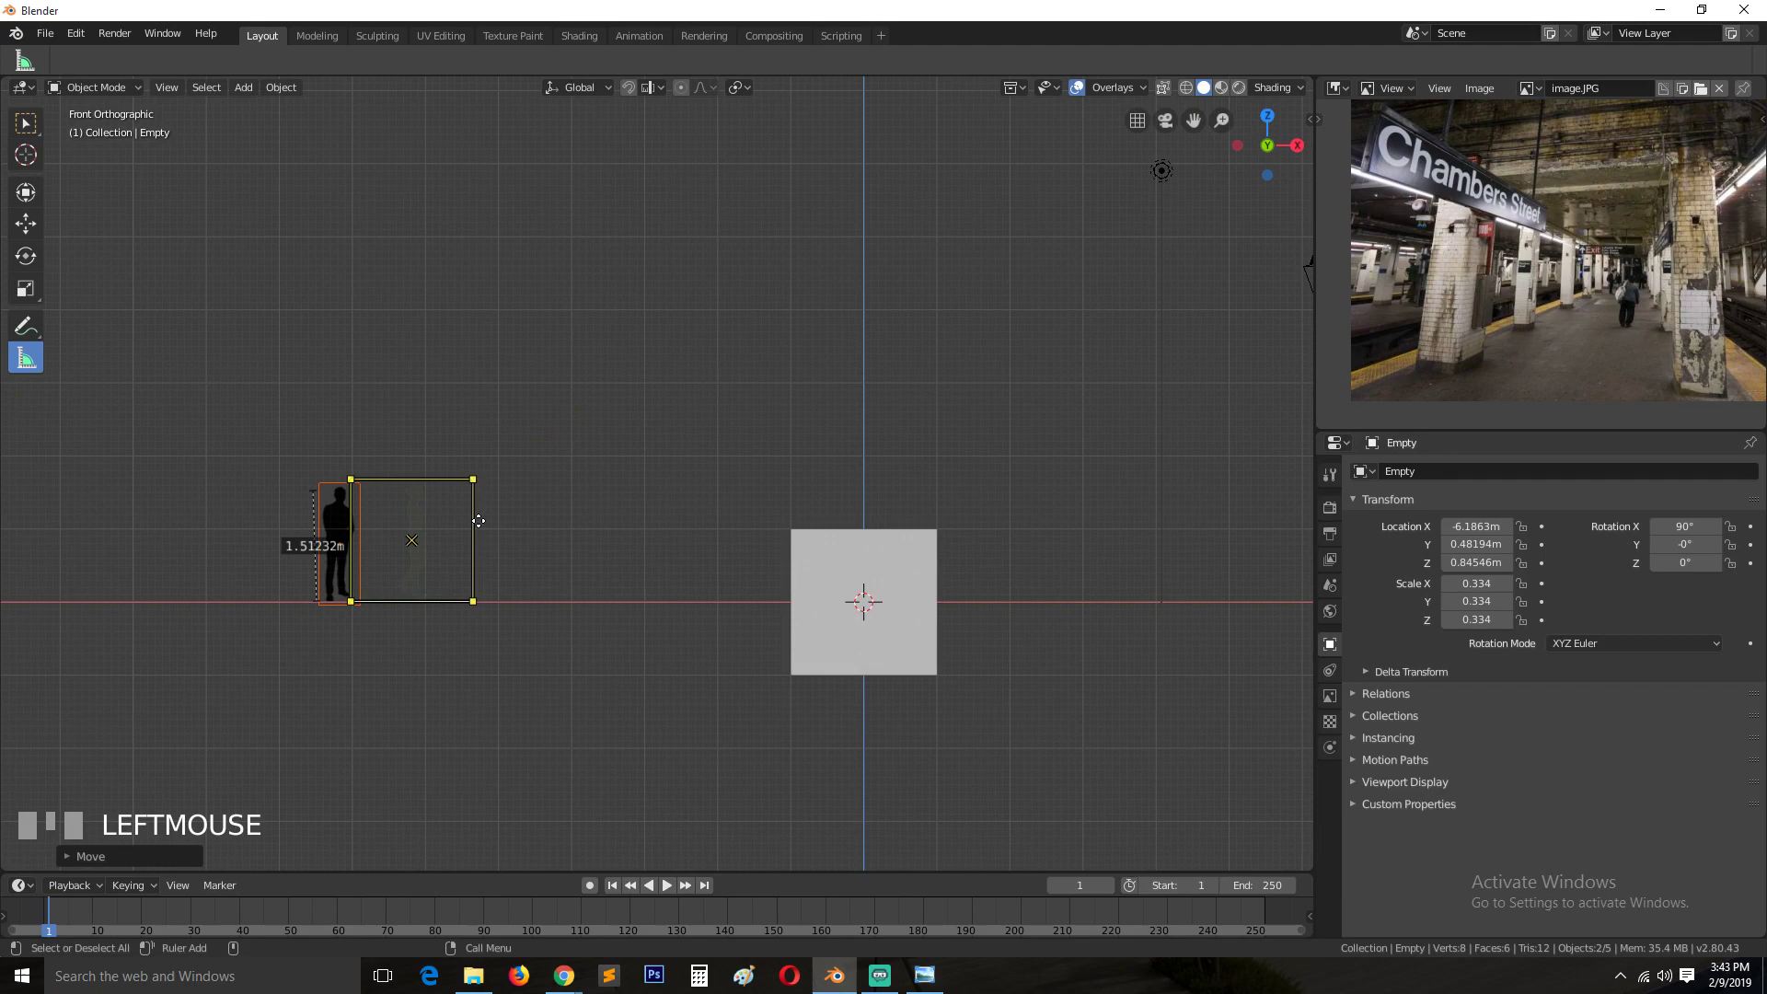
scroll(453, 552, "up", 5)
middle_click_drag(454, 552, 874, 475, "shift")
Scale the large reference image to 0.320 and set it at ground level beside the man.
left_click(518, 509)
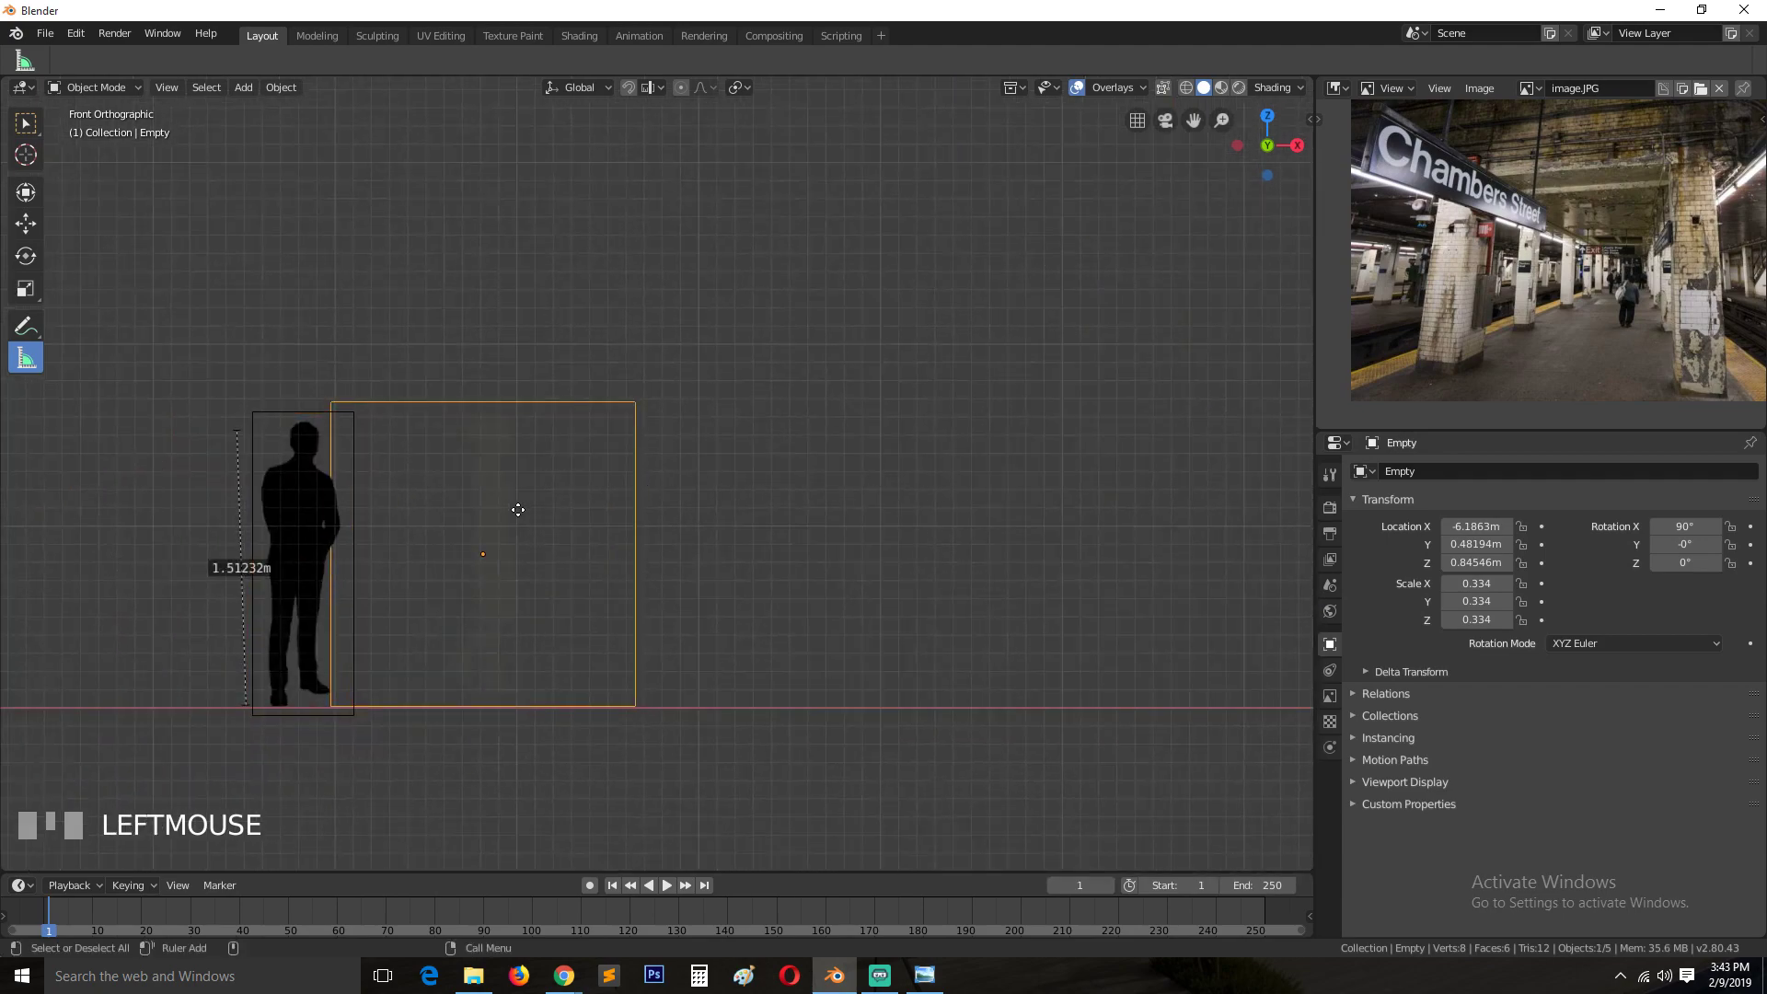
key("g")
left_click(471, 508)
key("s")
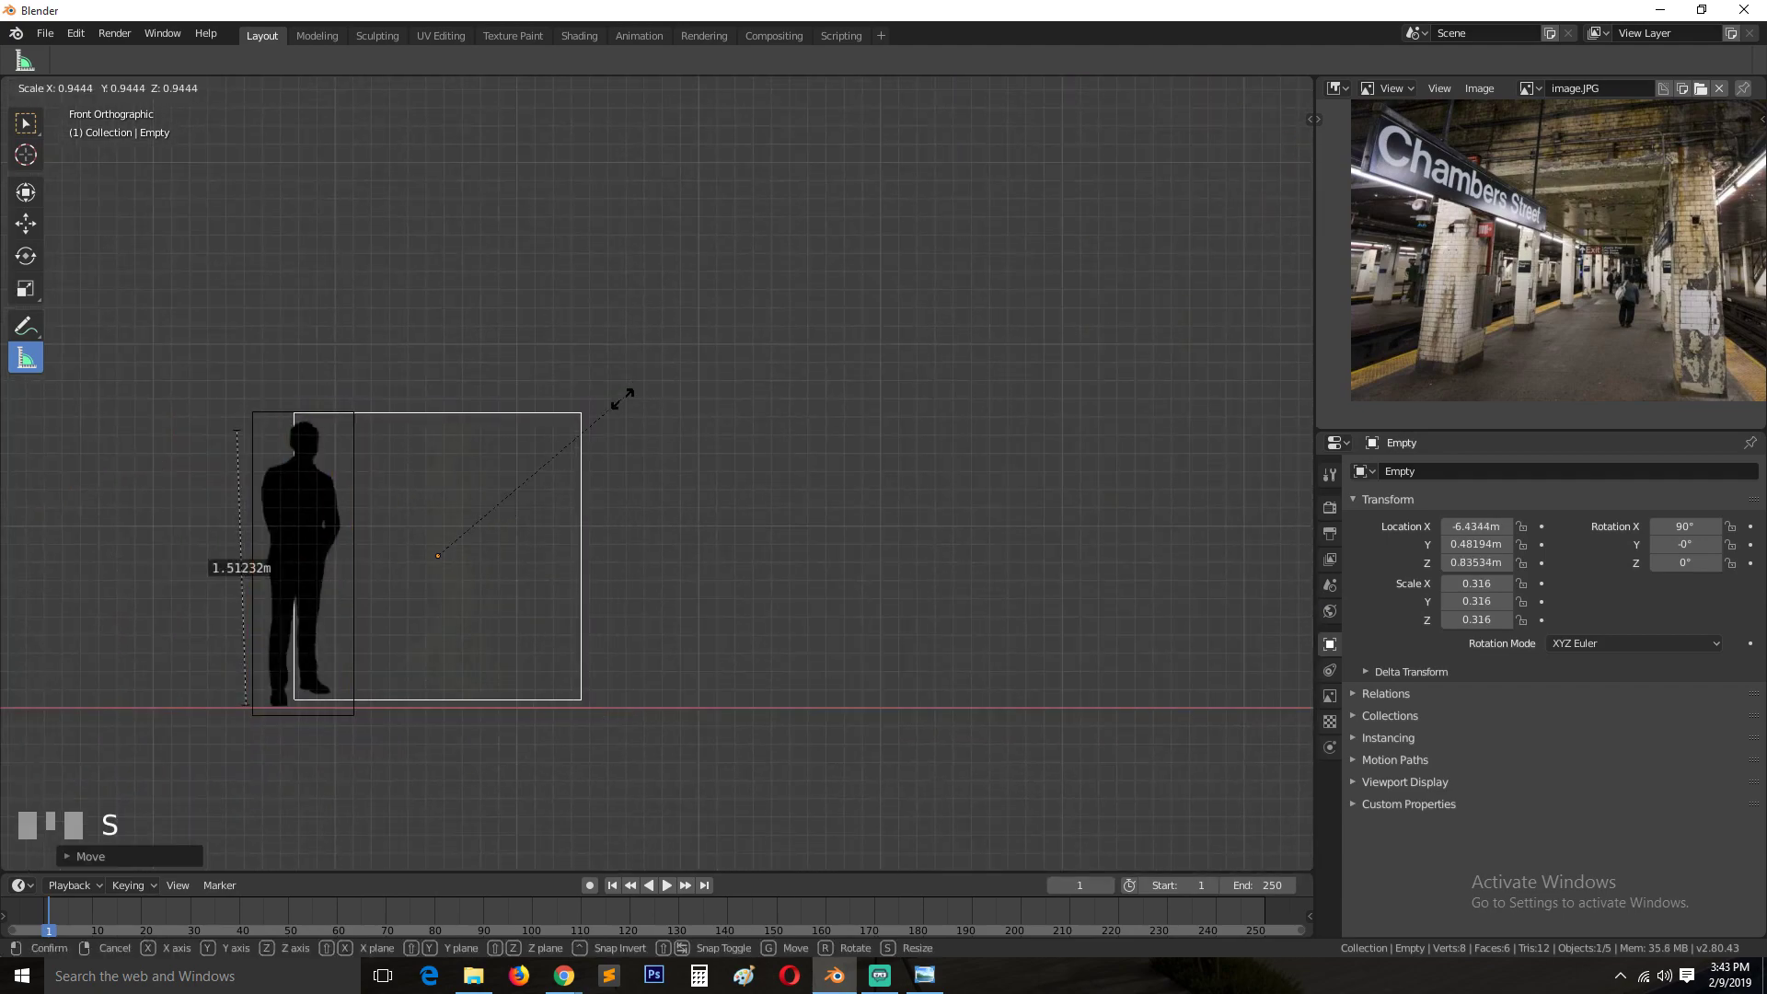
left_click(614, 417)
key("g")
left_click(611, 433)
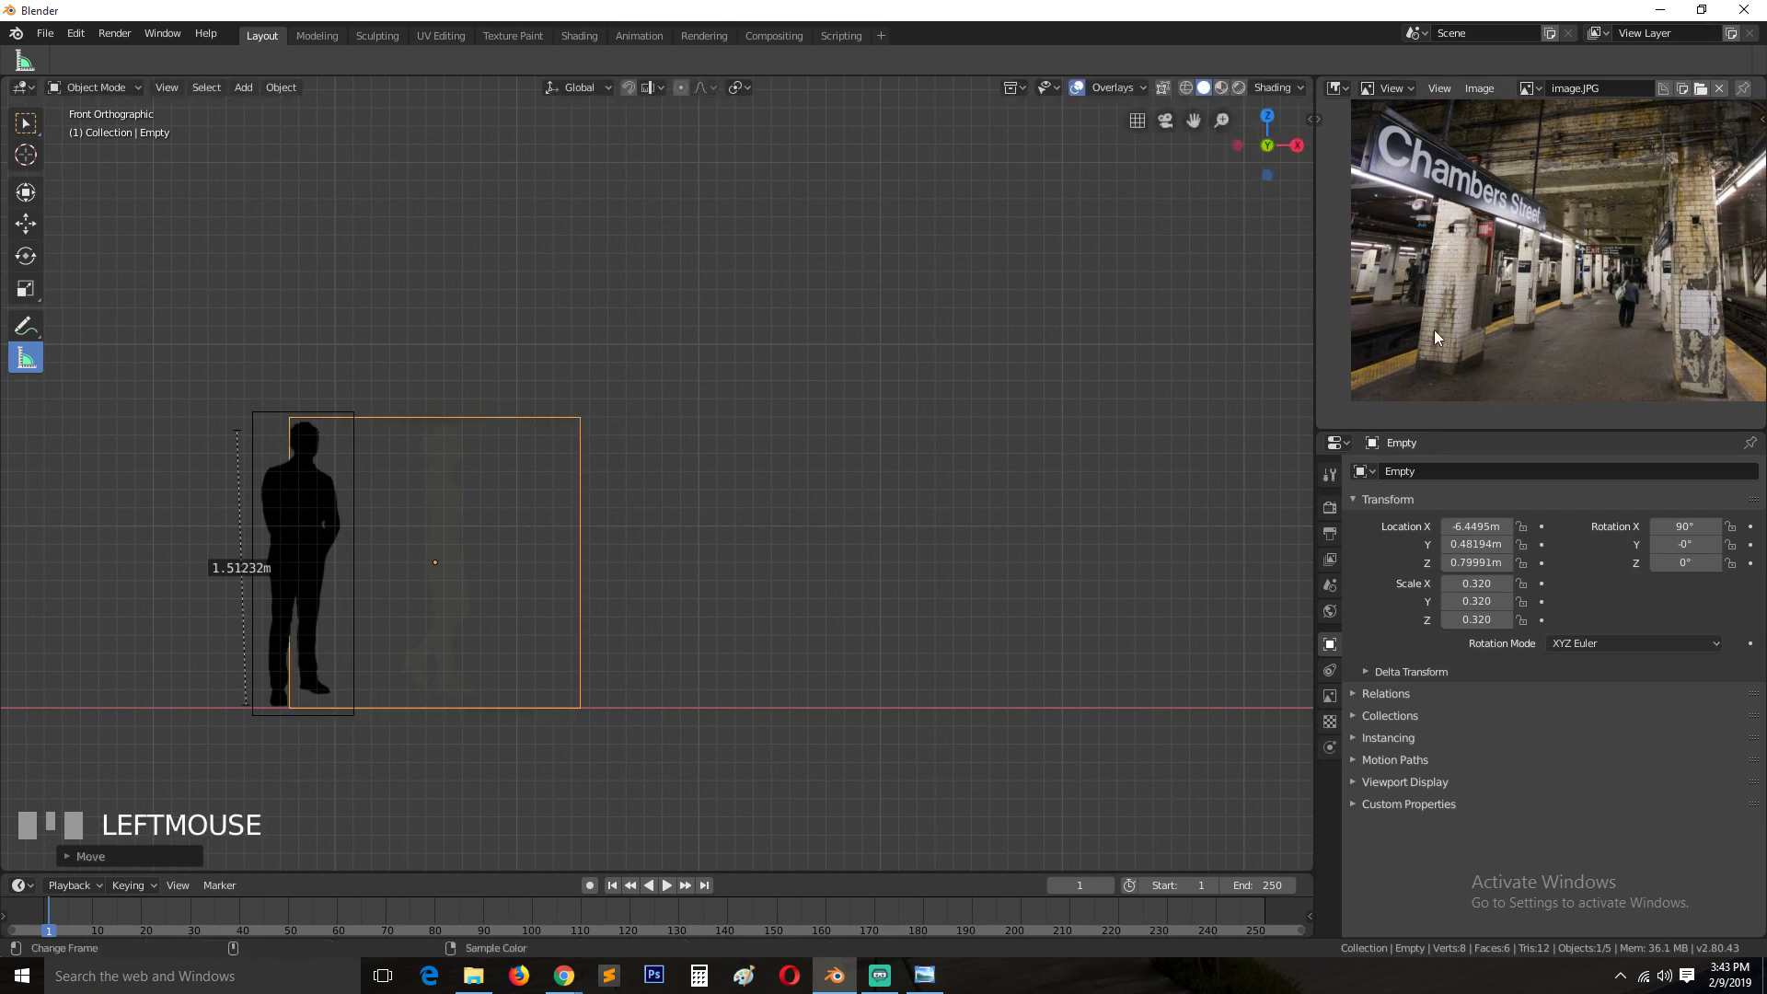
key("grave")
scroll(1416, 309, "up", 3)
scroll(1426, 305, "down", 1)
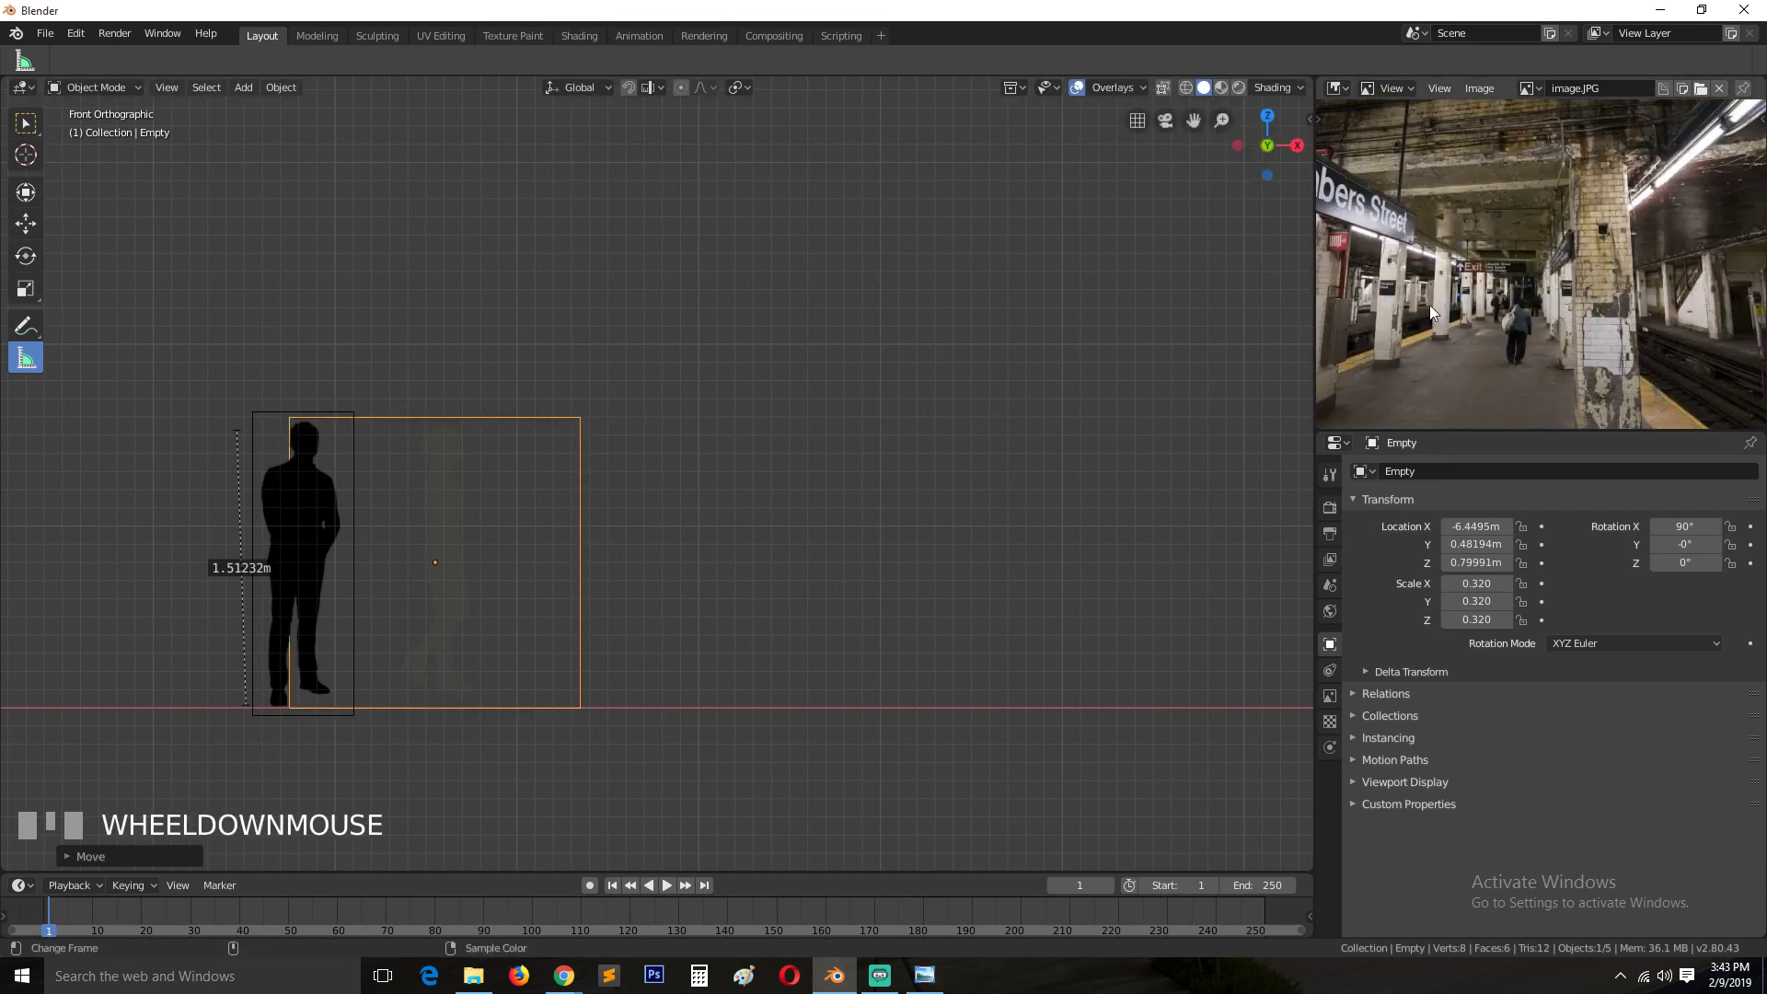
scroll(935, 447, "down", 3)
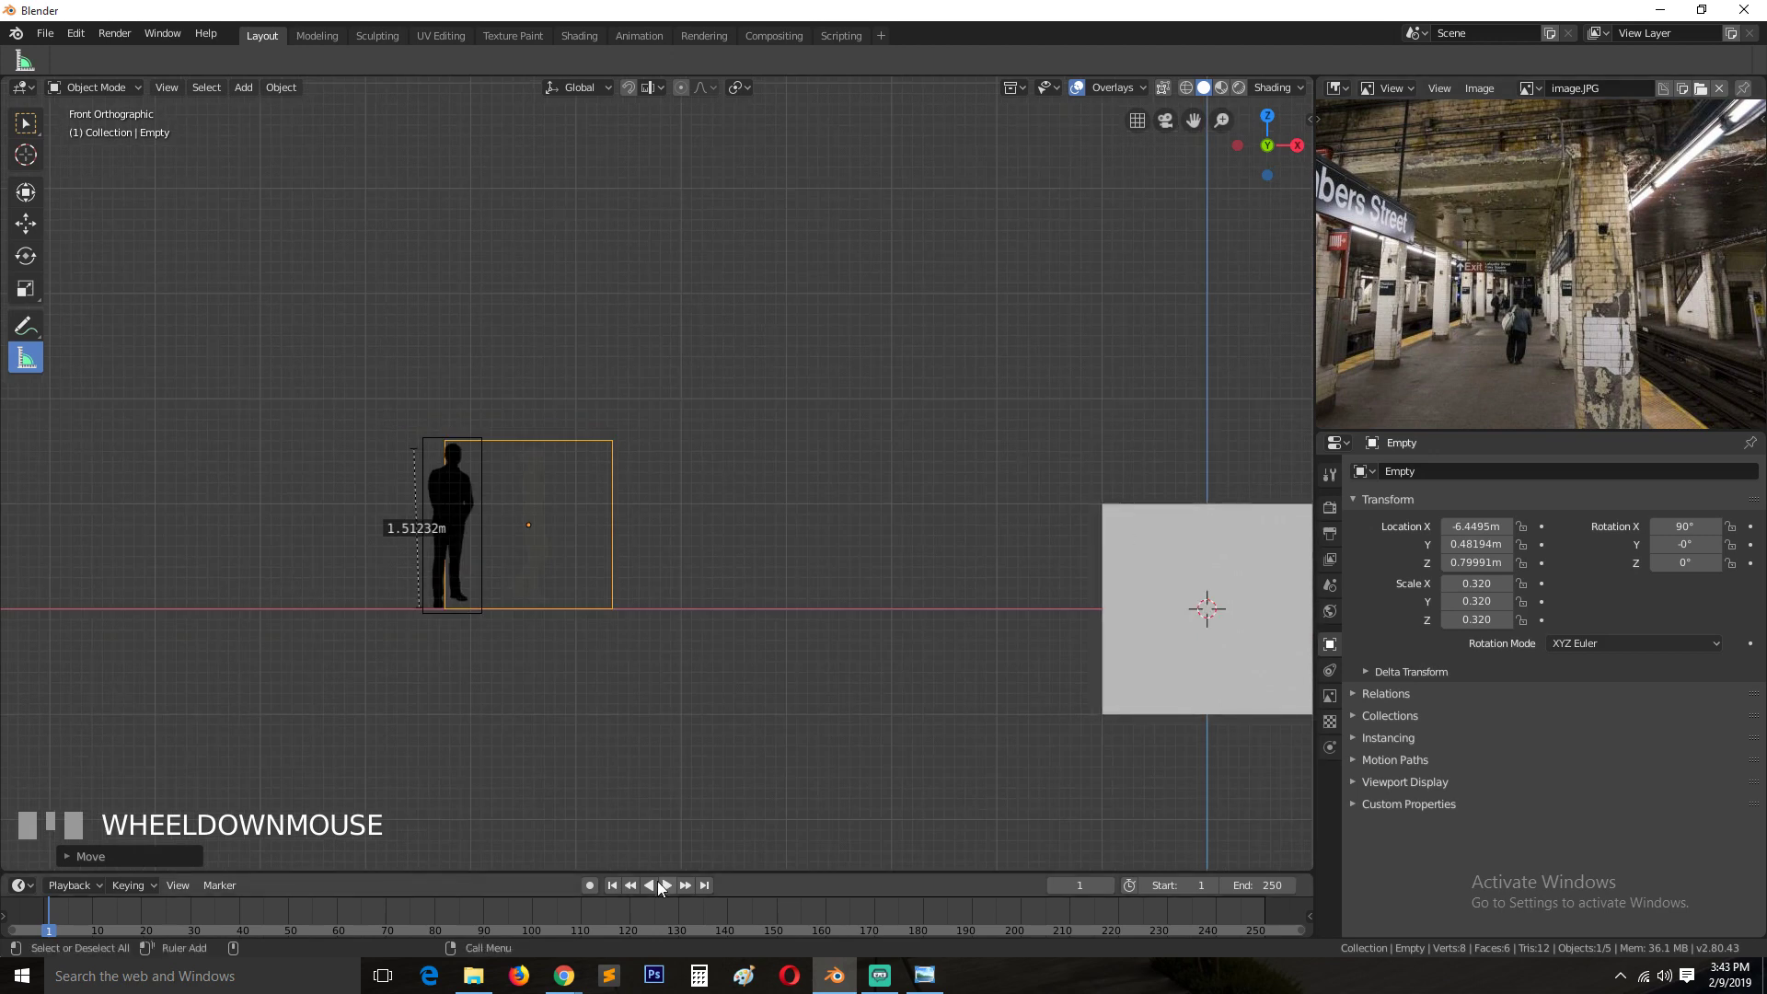
Import the 'image' subway photo from recent files and place it near the ground line.
left_click(474, 971)
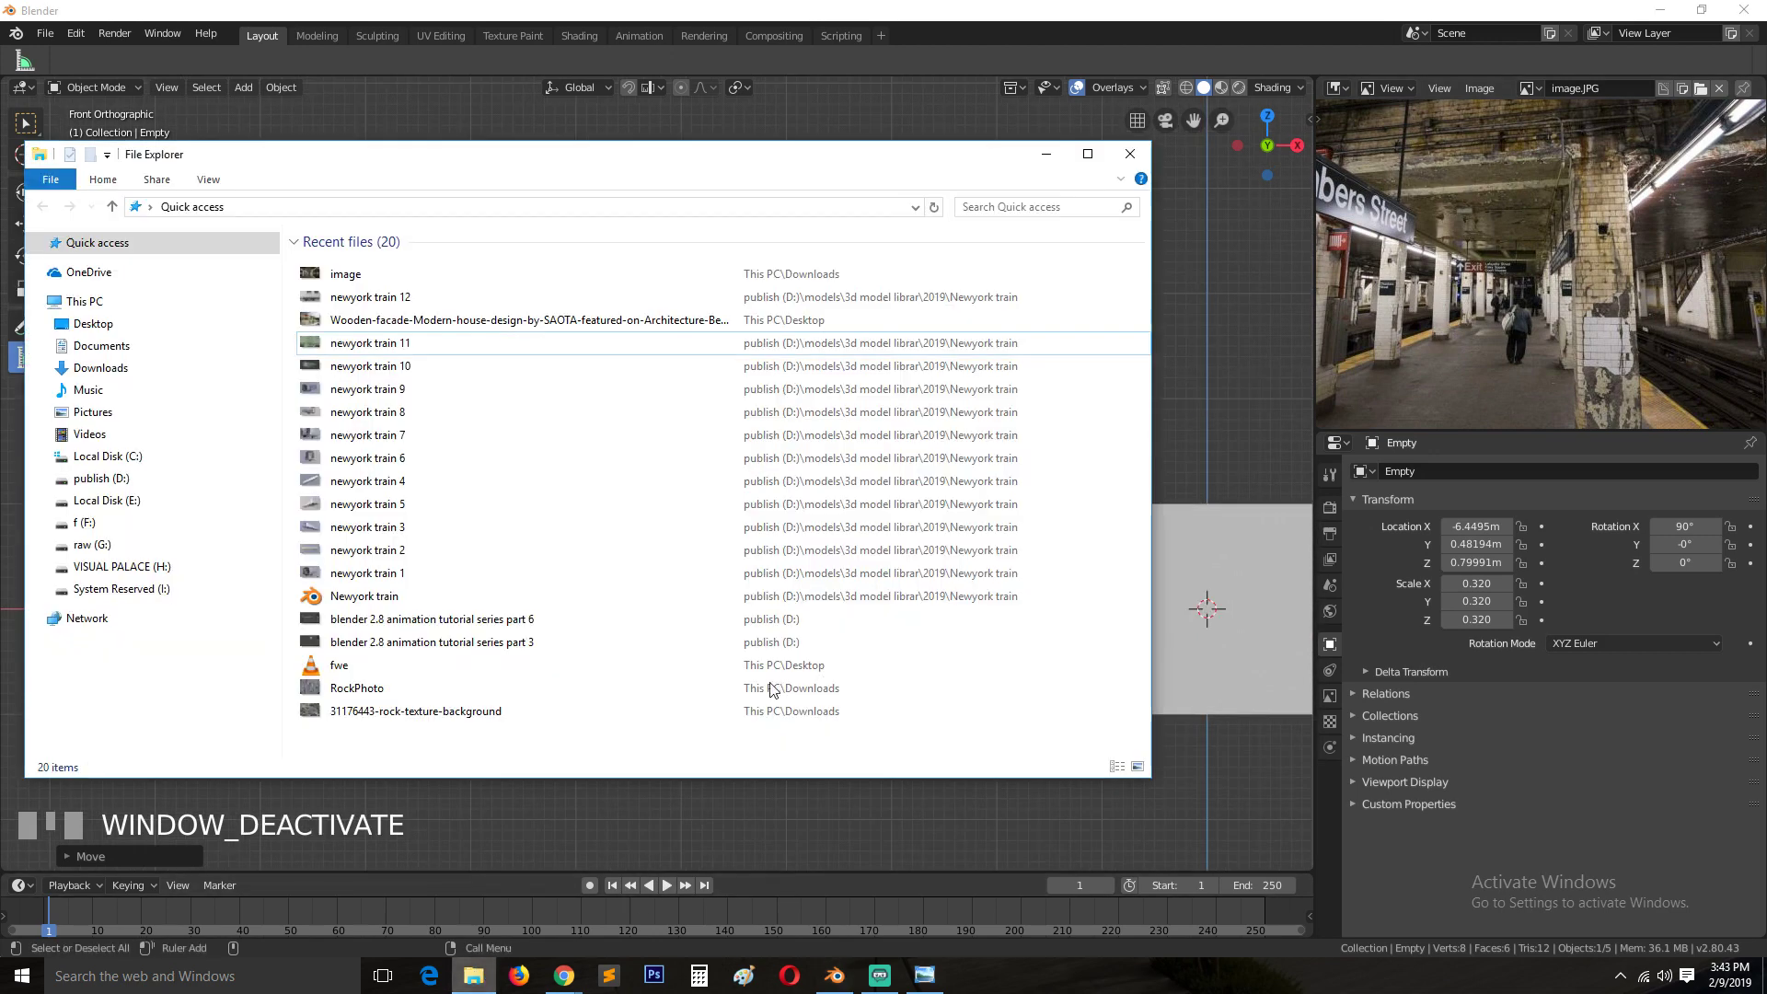
left_click(346, 346)
left_click(346, 278)
left_click_drag(425, 141, 425, 267)
left_click_drag(394, 400, 635, 209)
left_click(682, 244)
key("g")
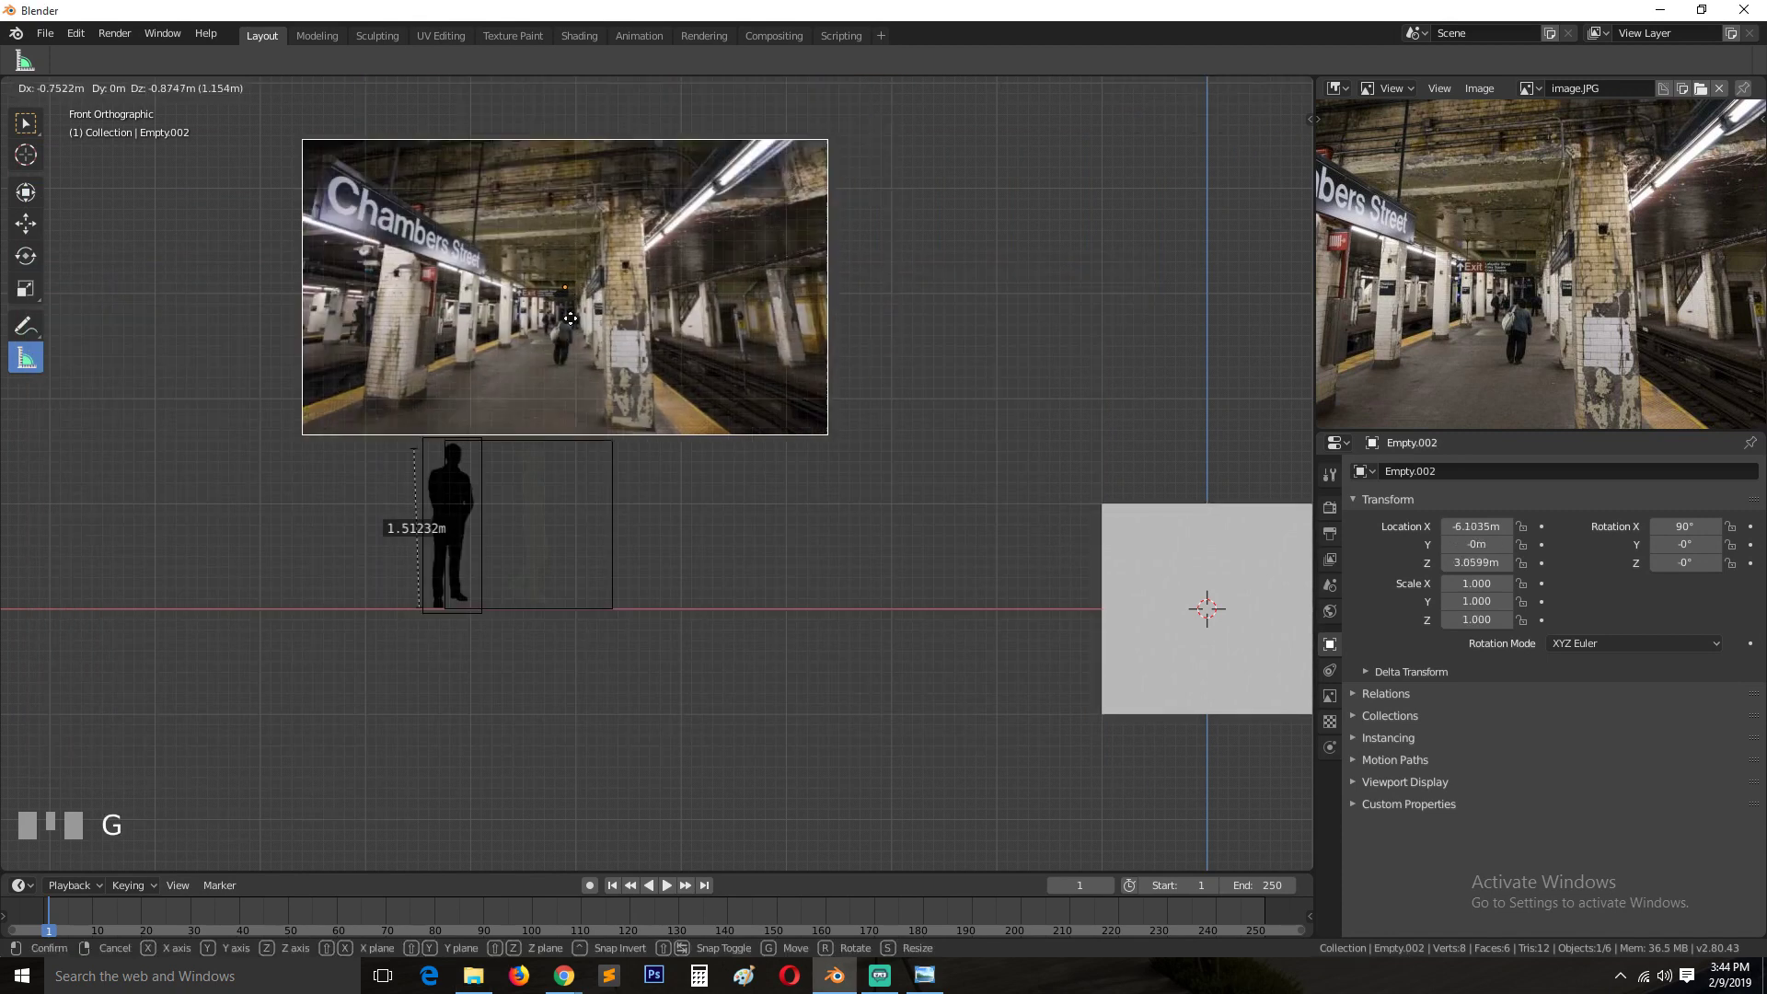
left_click(493, 510)
Push the subway photo back along the Y axis behind the silhouette.
scroll(509, 598, "up", 3)
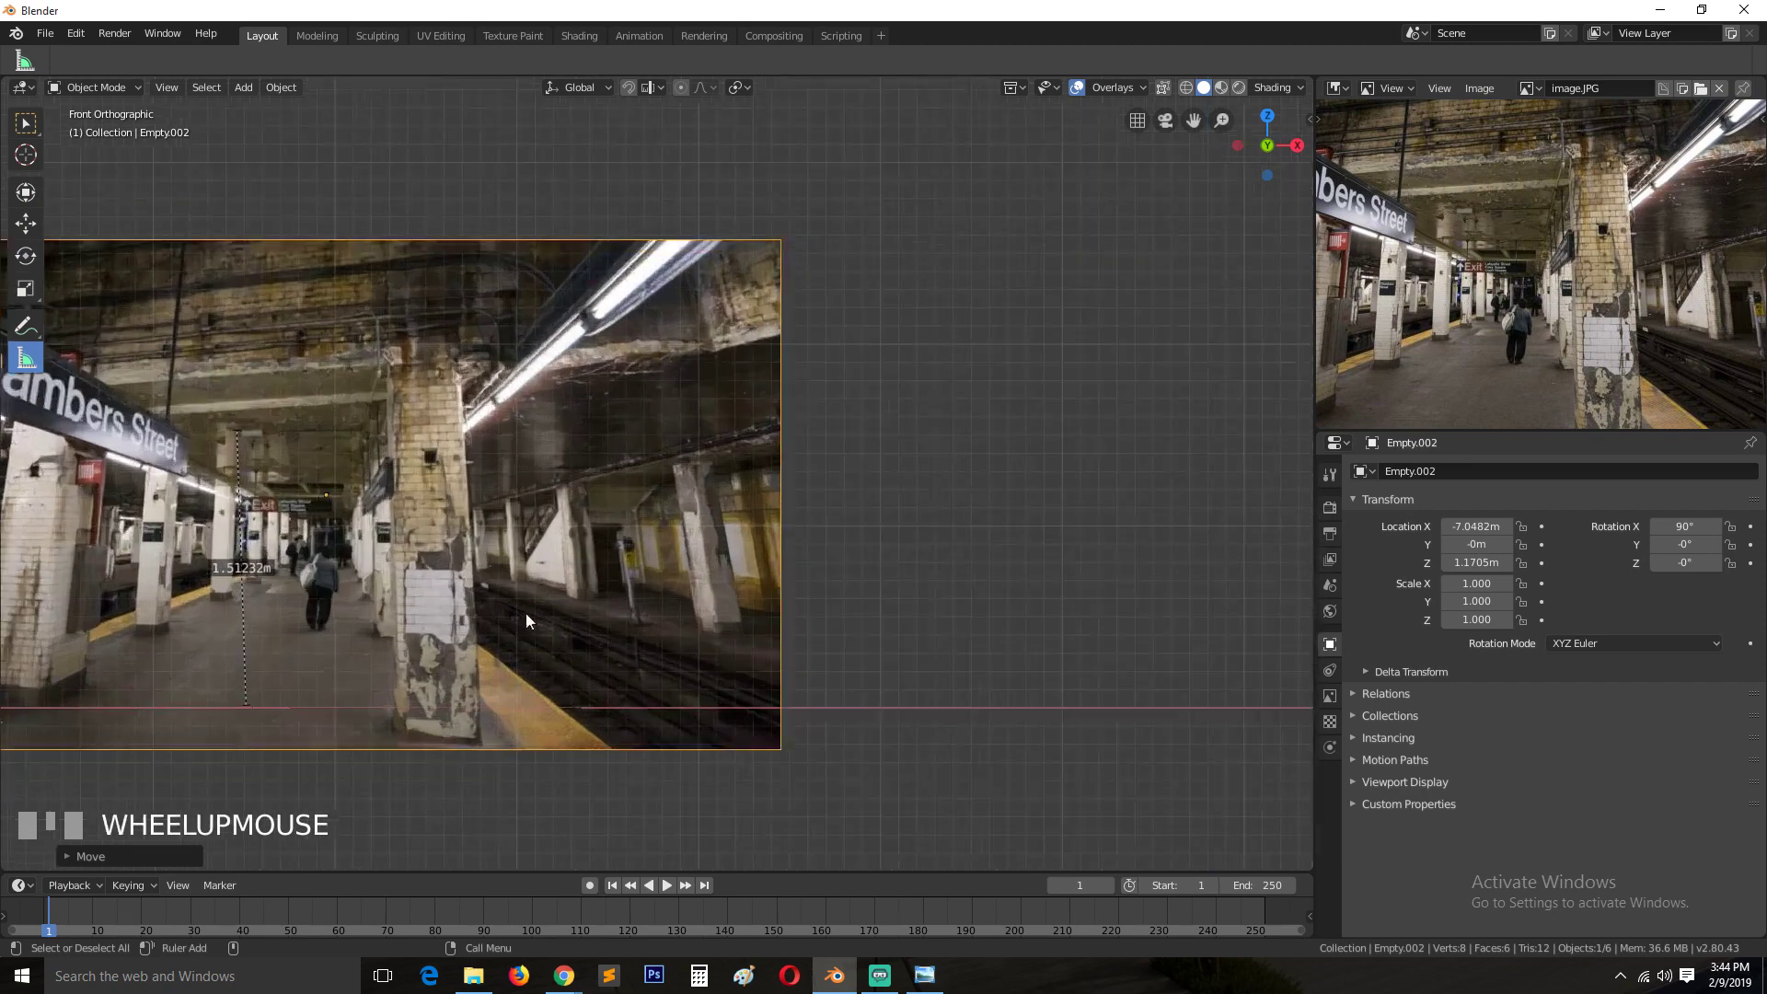
middle_click_drag(527, 613, 472, 688)
key("g")
key("y")
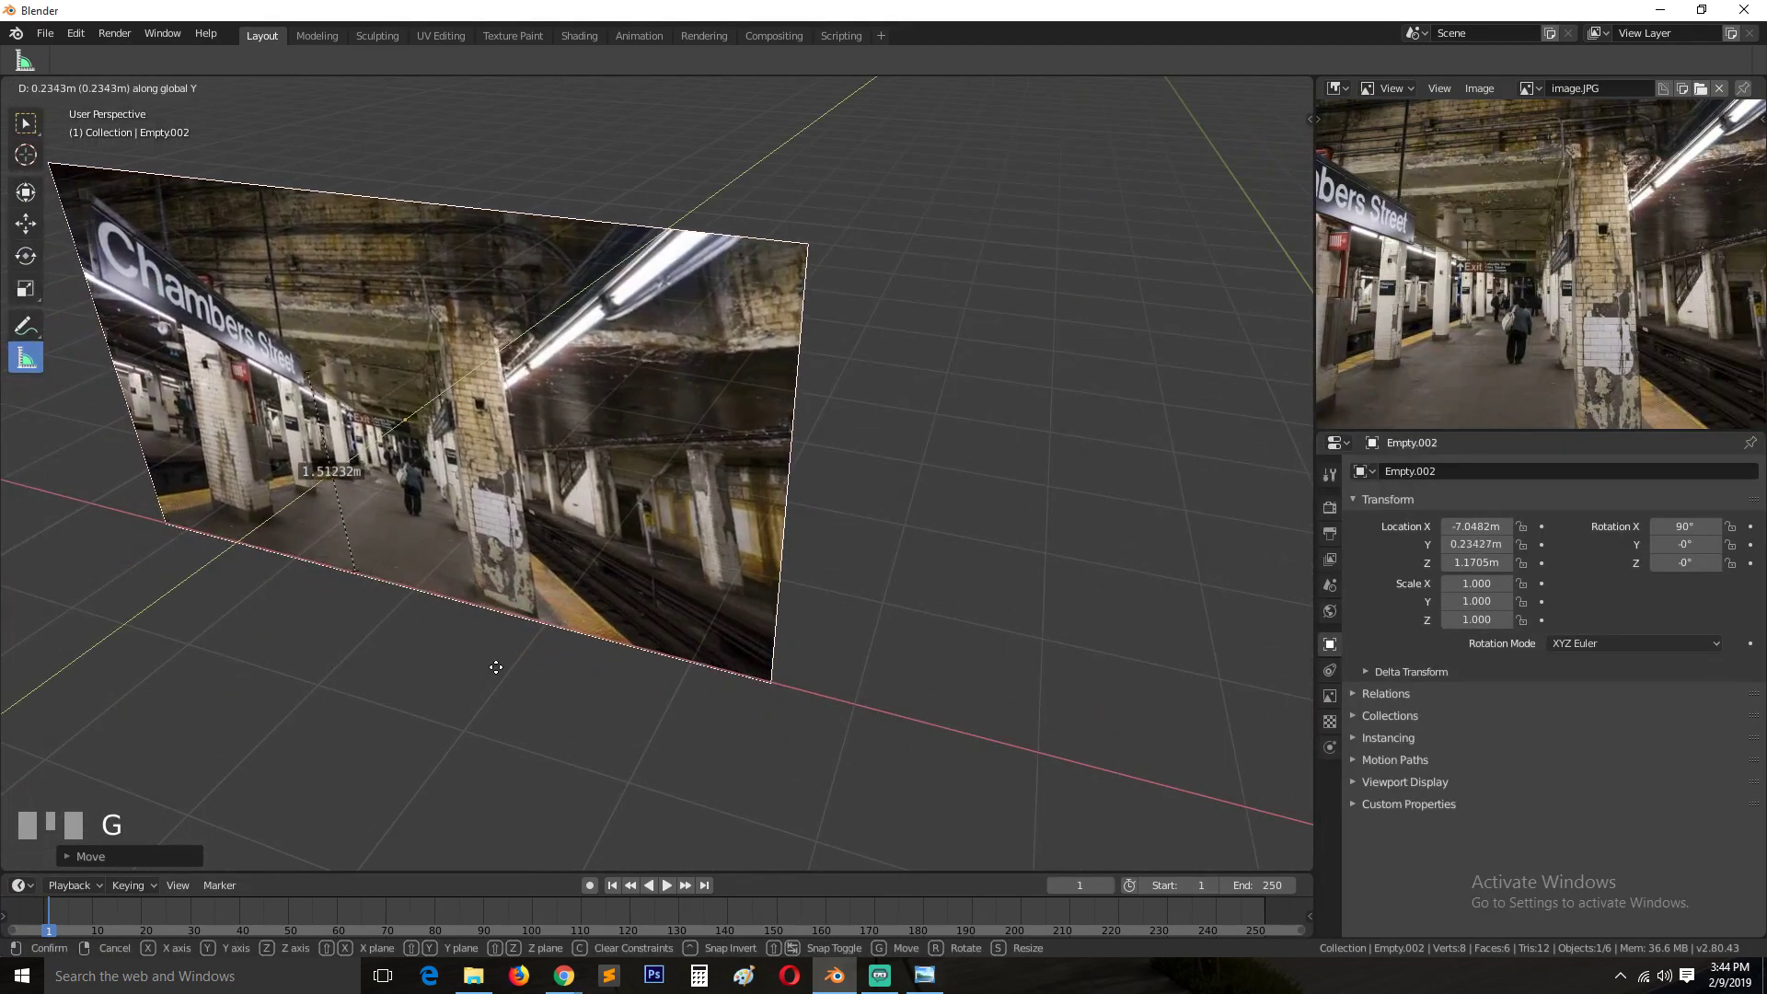
left_click(506, 649)
key("g")
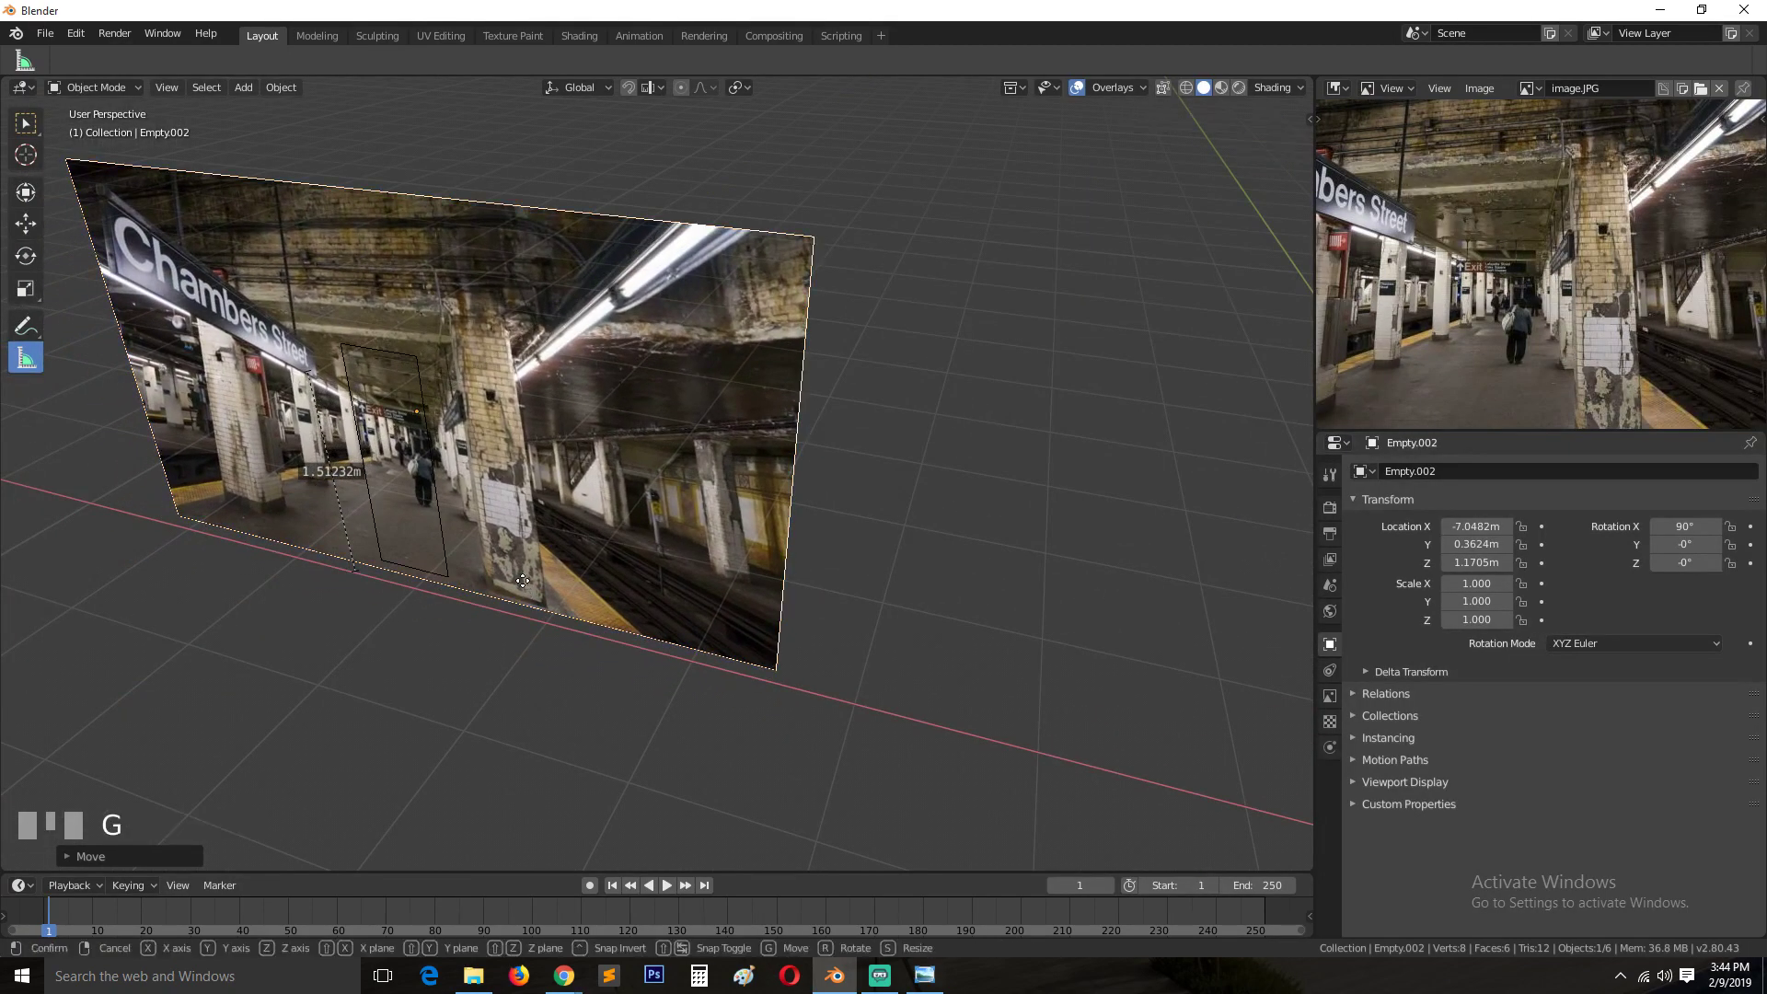
left_click(556, 563)
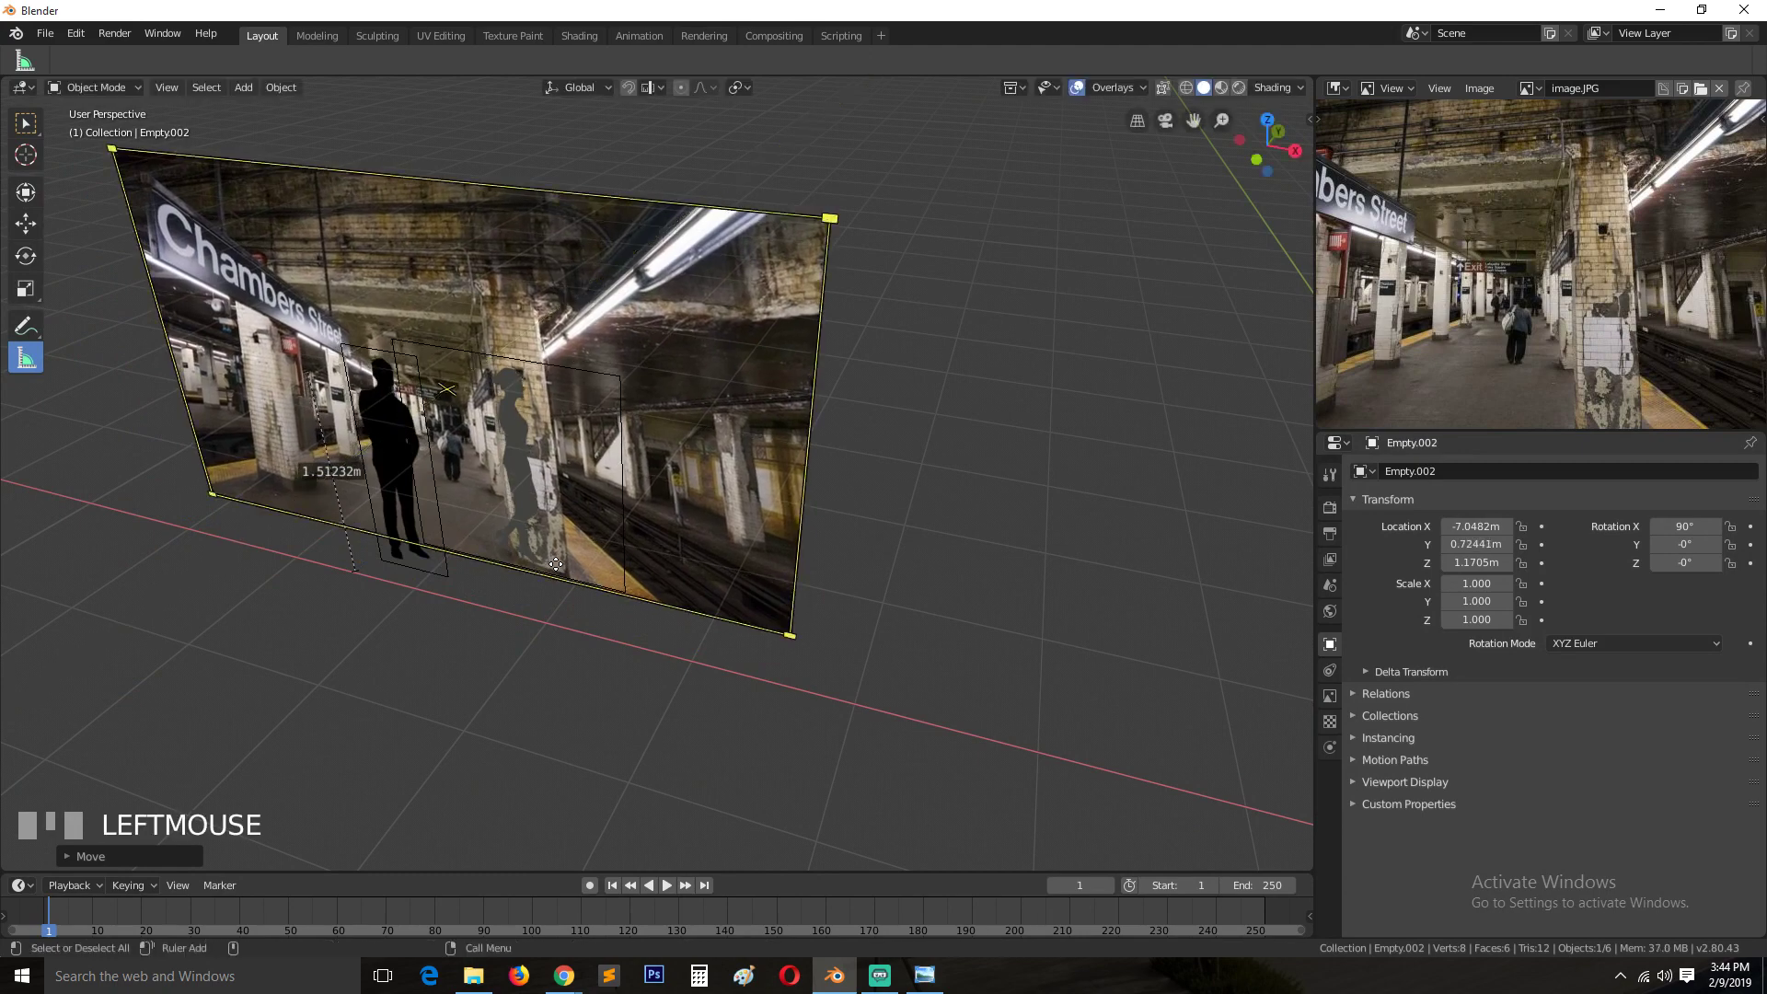
In front view, scale the photo to 2.476 against the silhouette, then hide it.
key("KP_1")
key("s")
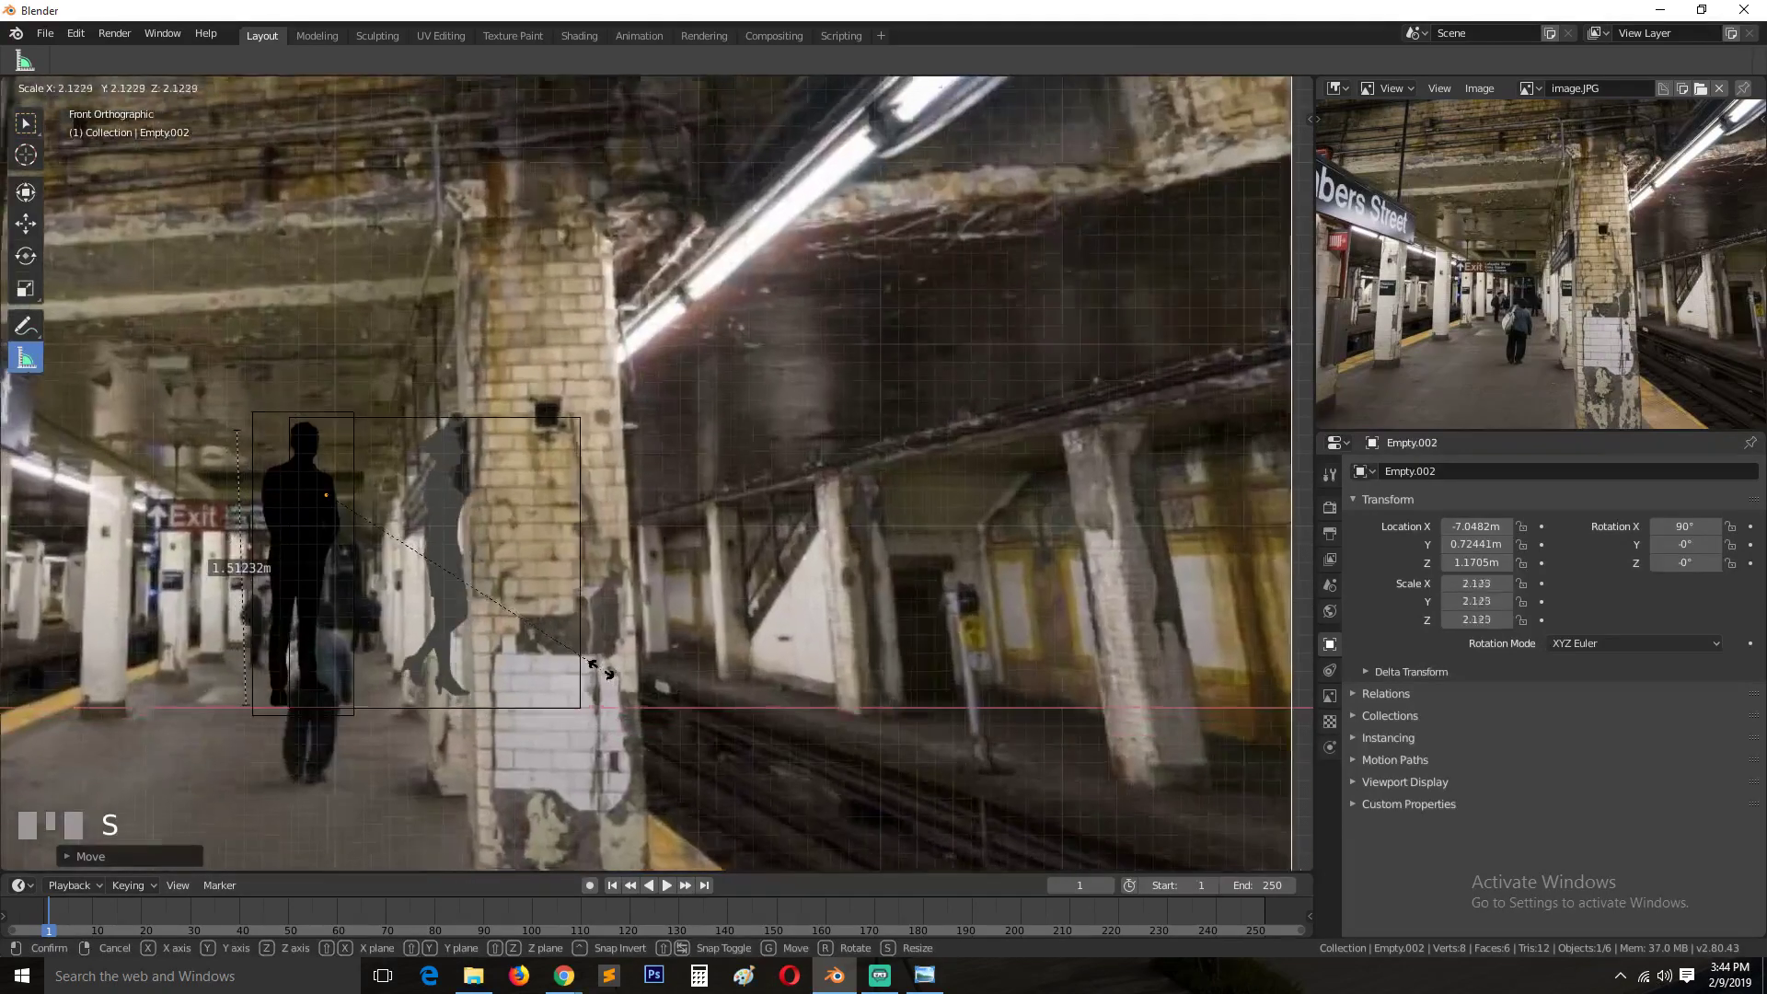
left_click(603, 671)
key("g")
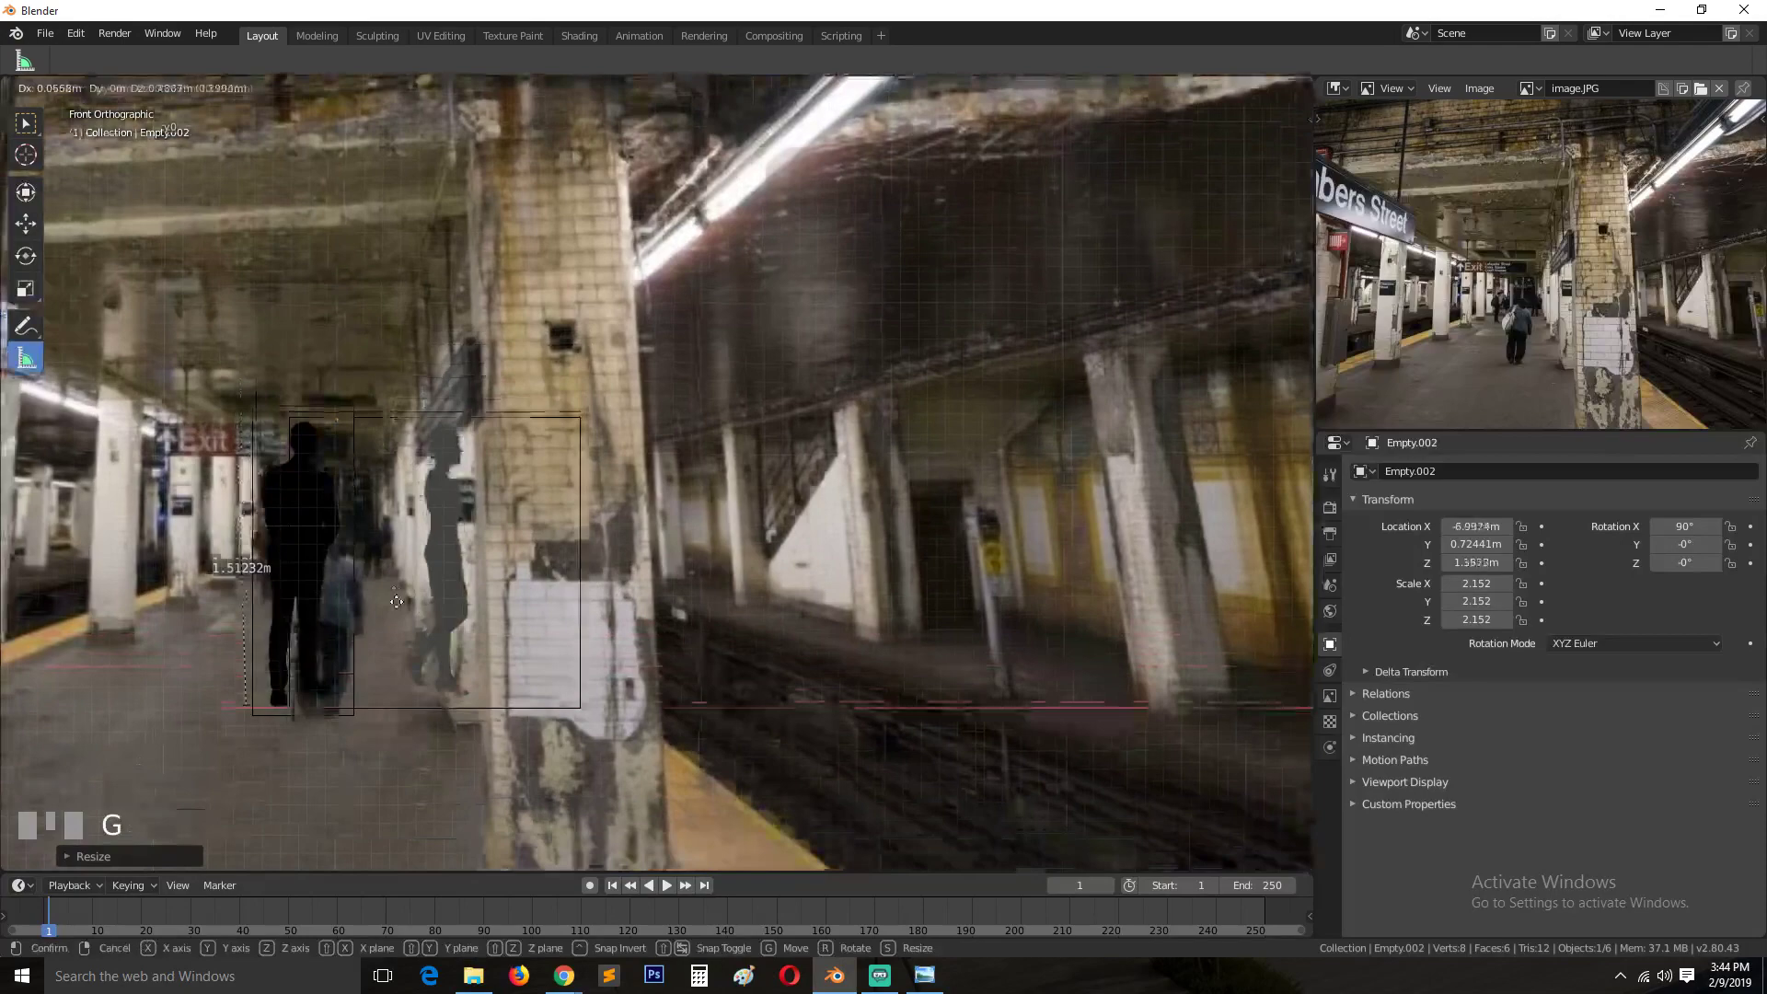
left_click(396, 588)
scroll(415, 583, "down", 2)
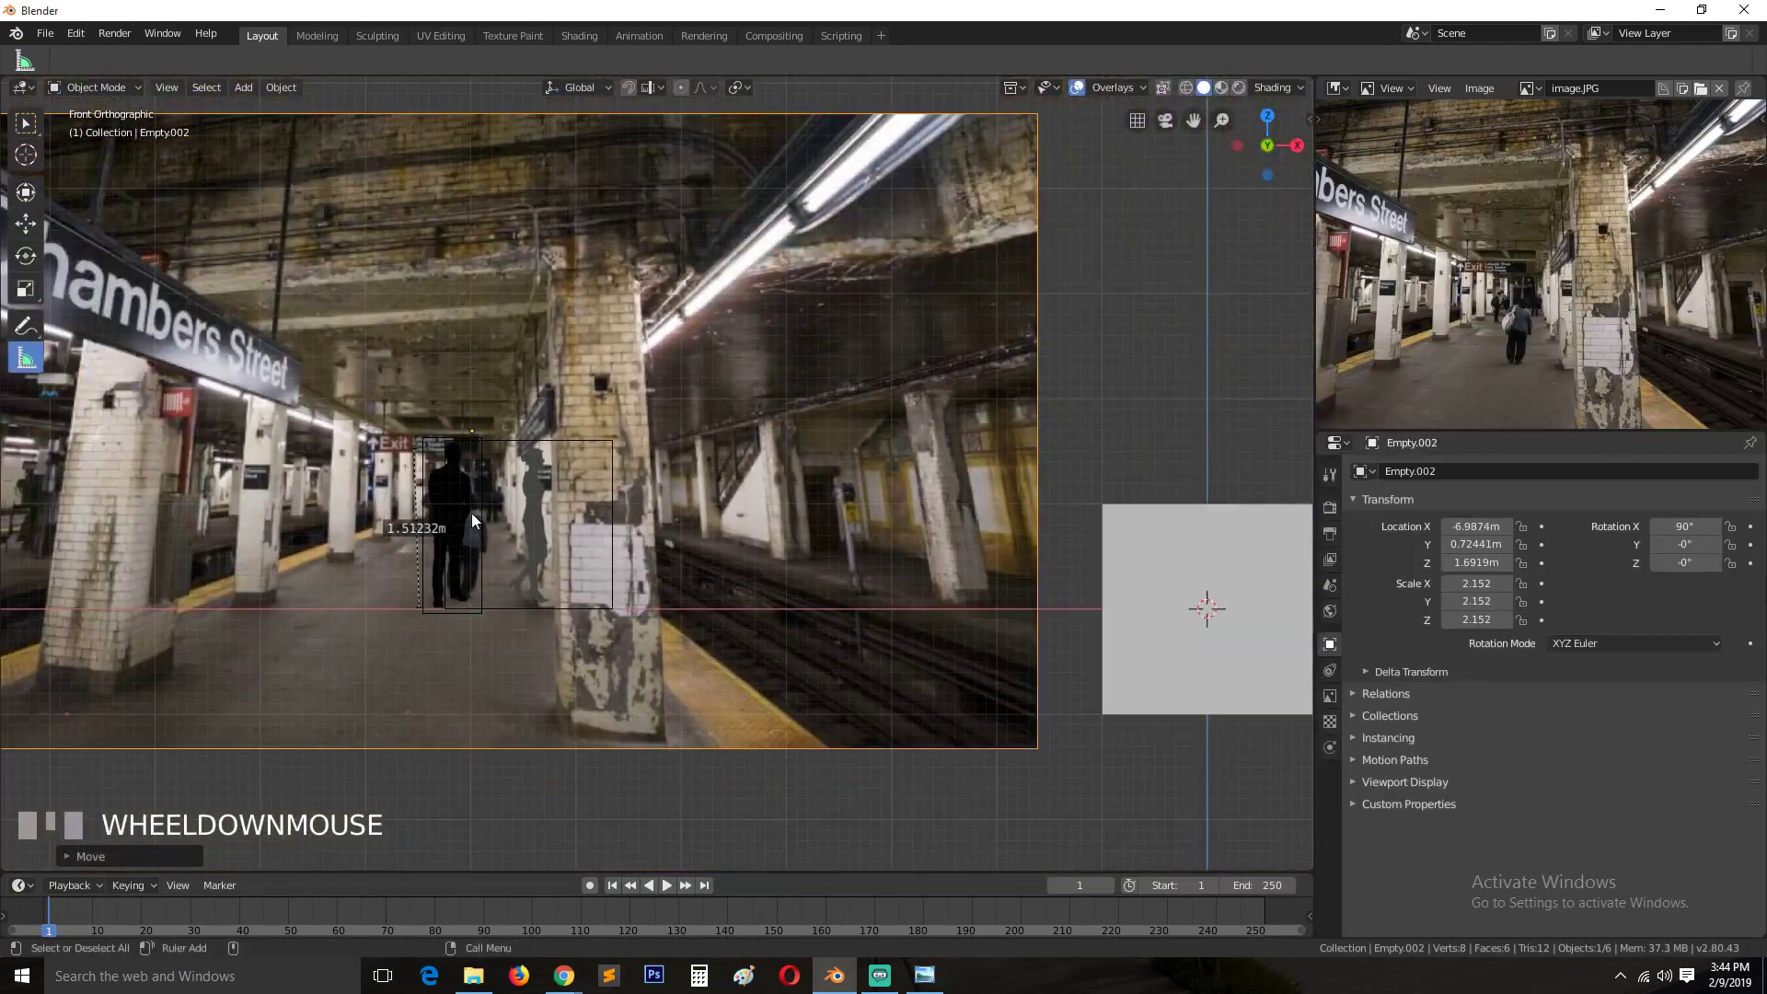
key("s")
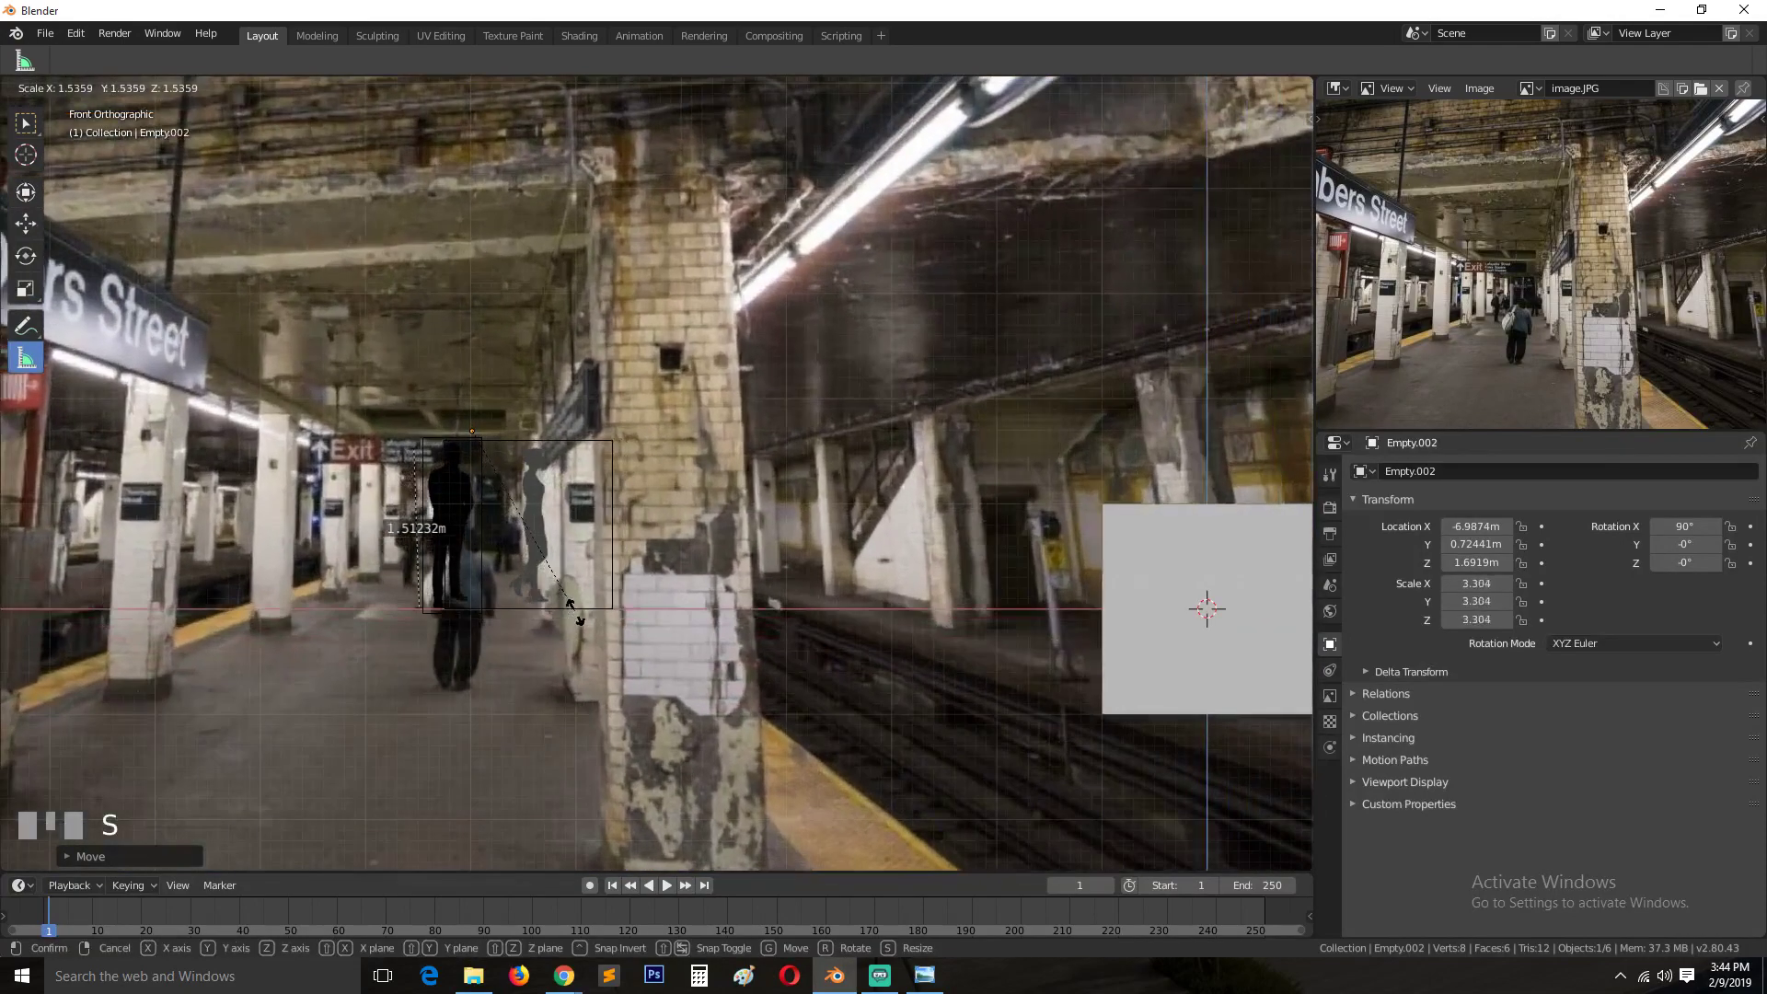
left_click(537, 572)
key("g")
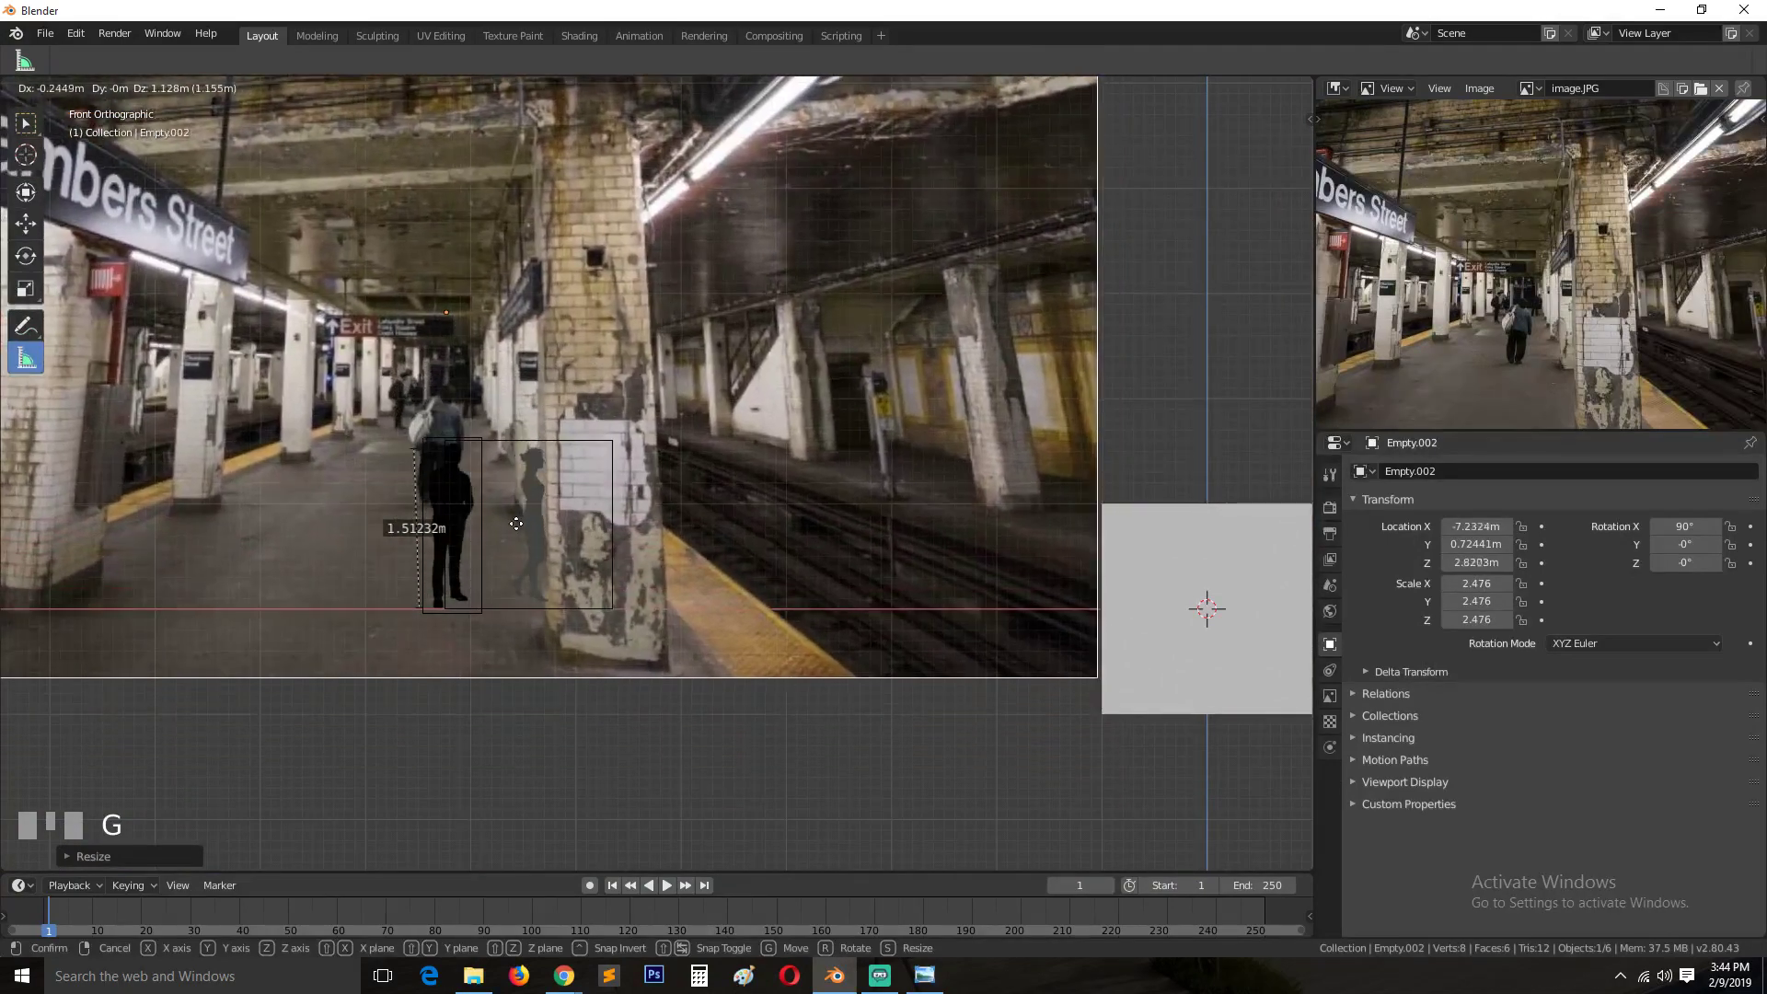
right_click(453, 478)
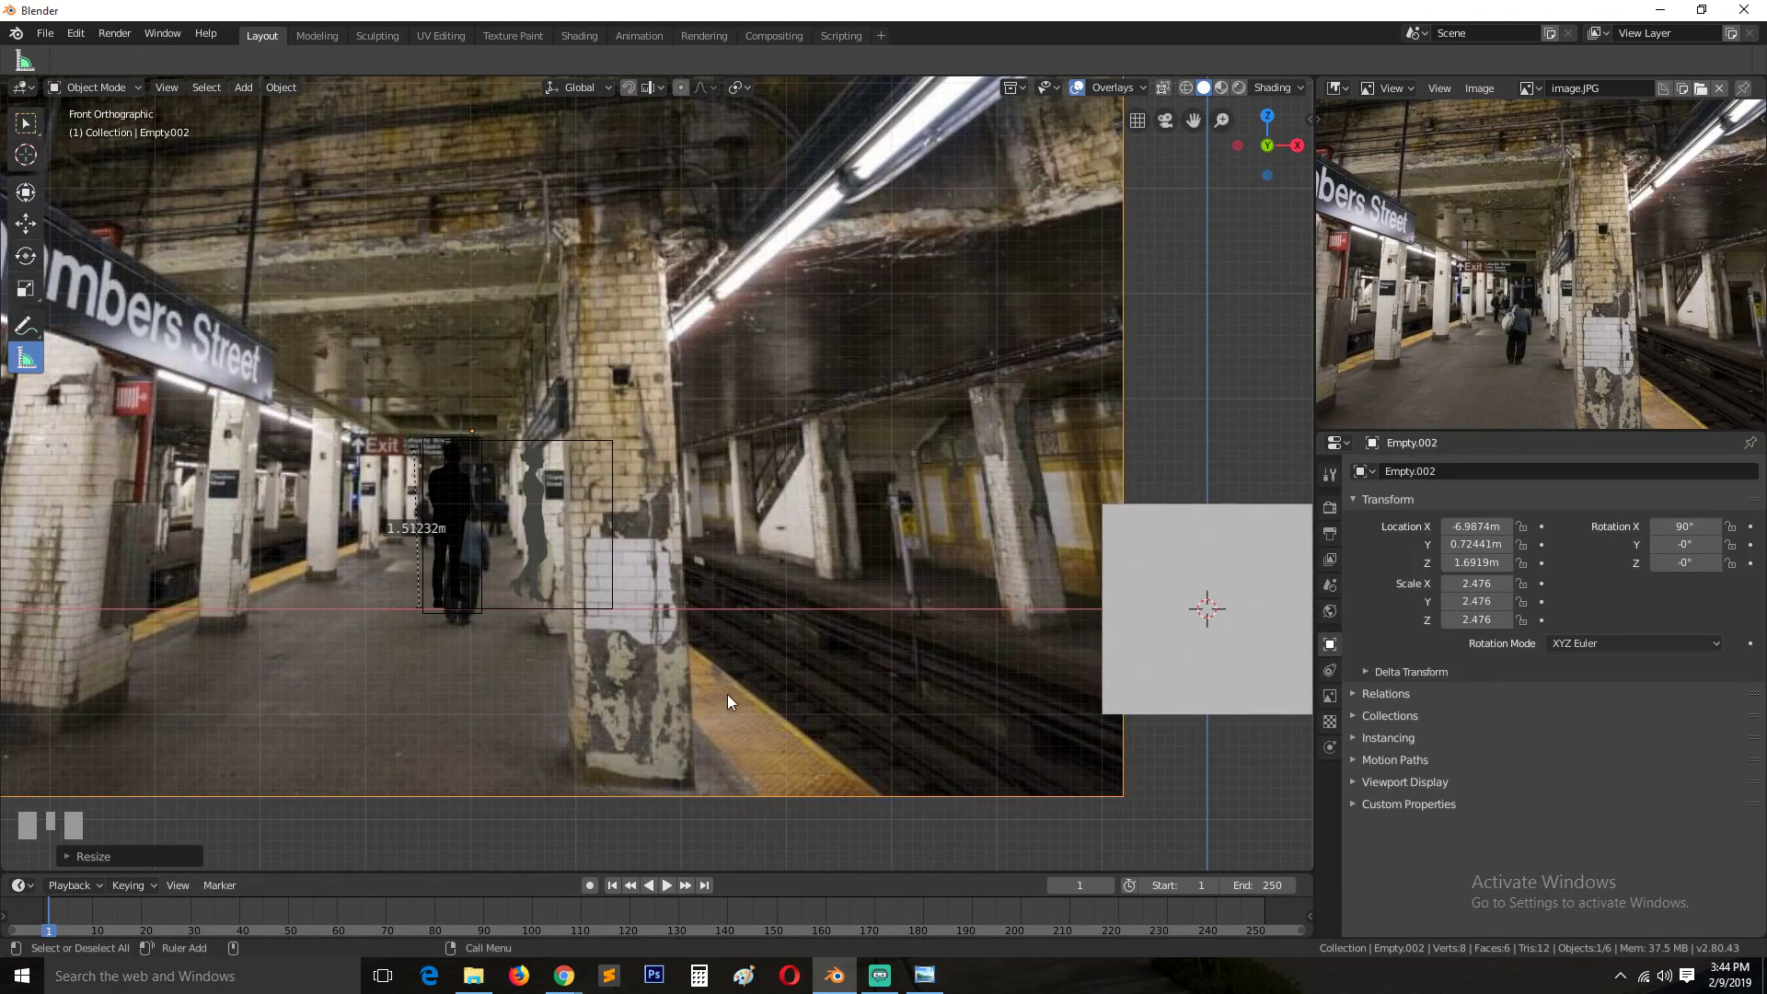
key("h")
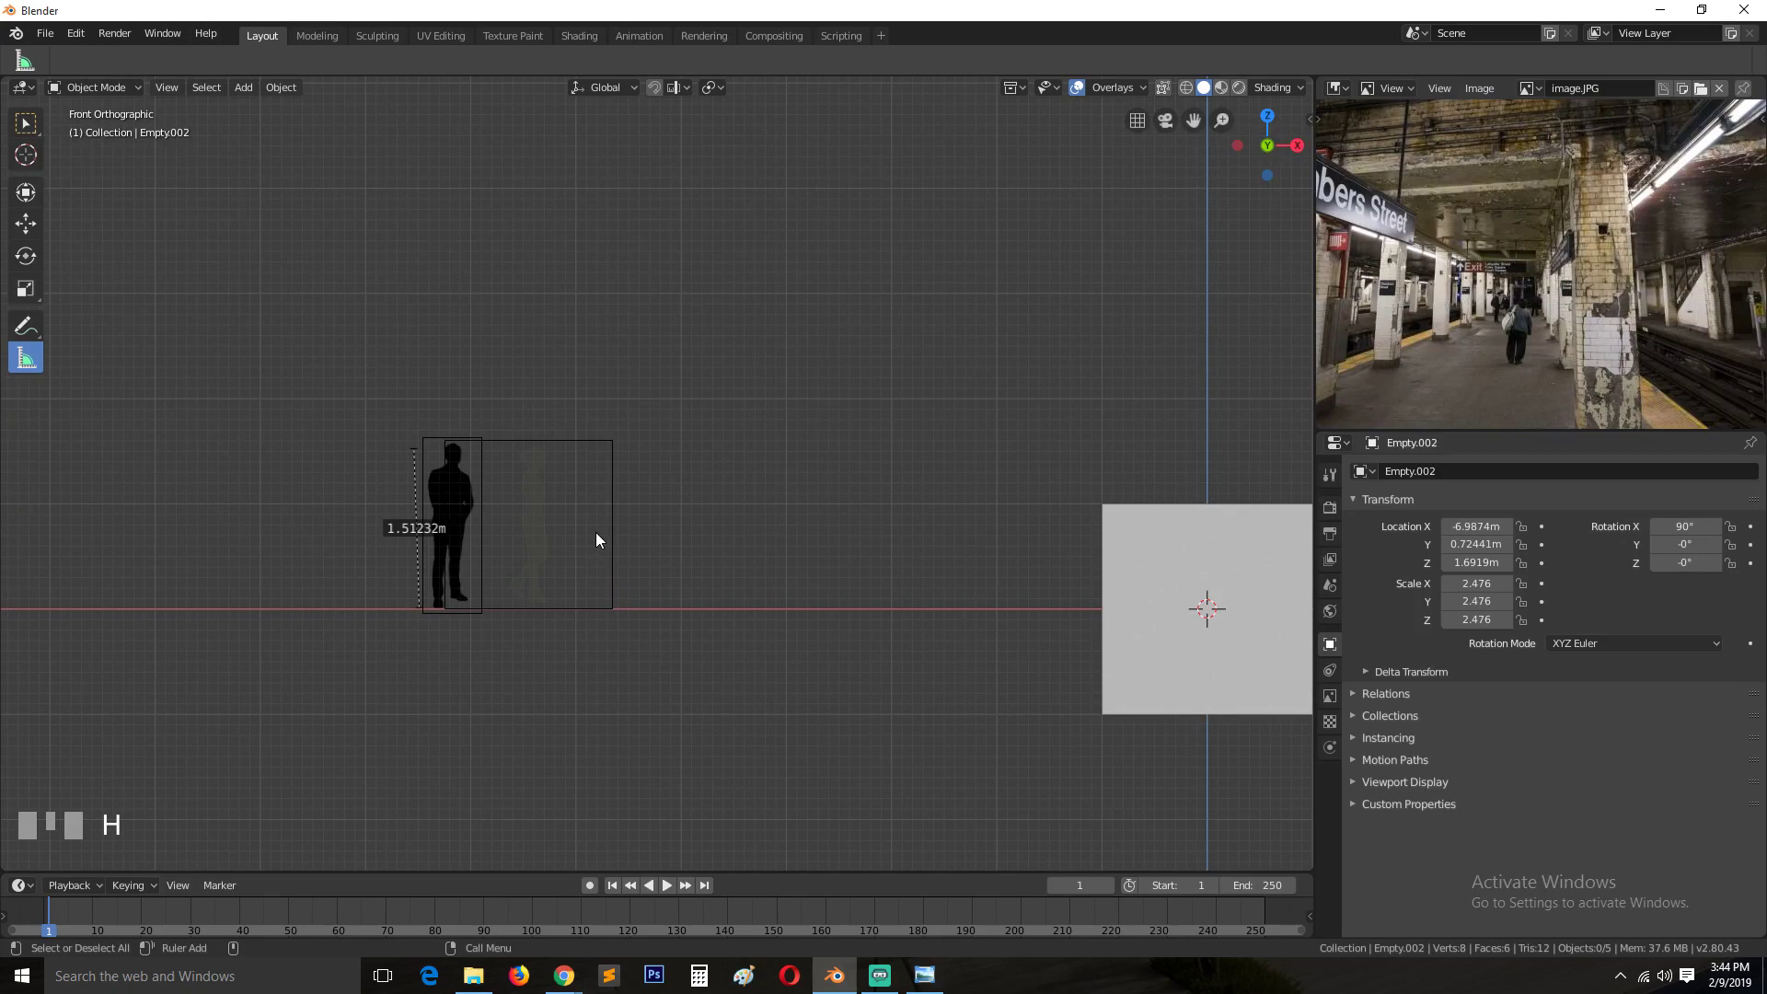
Unhide the subway photo, shrink it to 1.416 and reposition it.
key("alt+h")
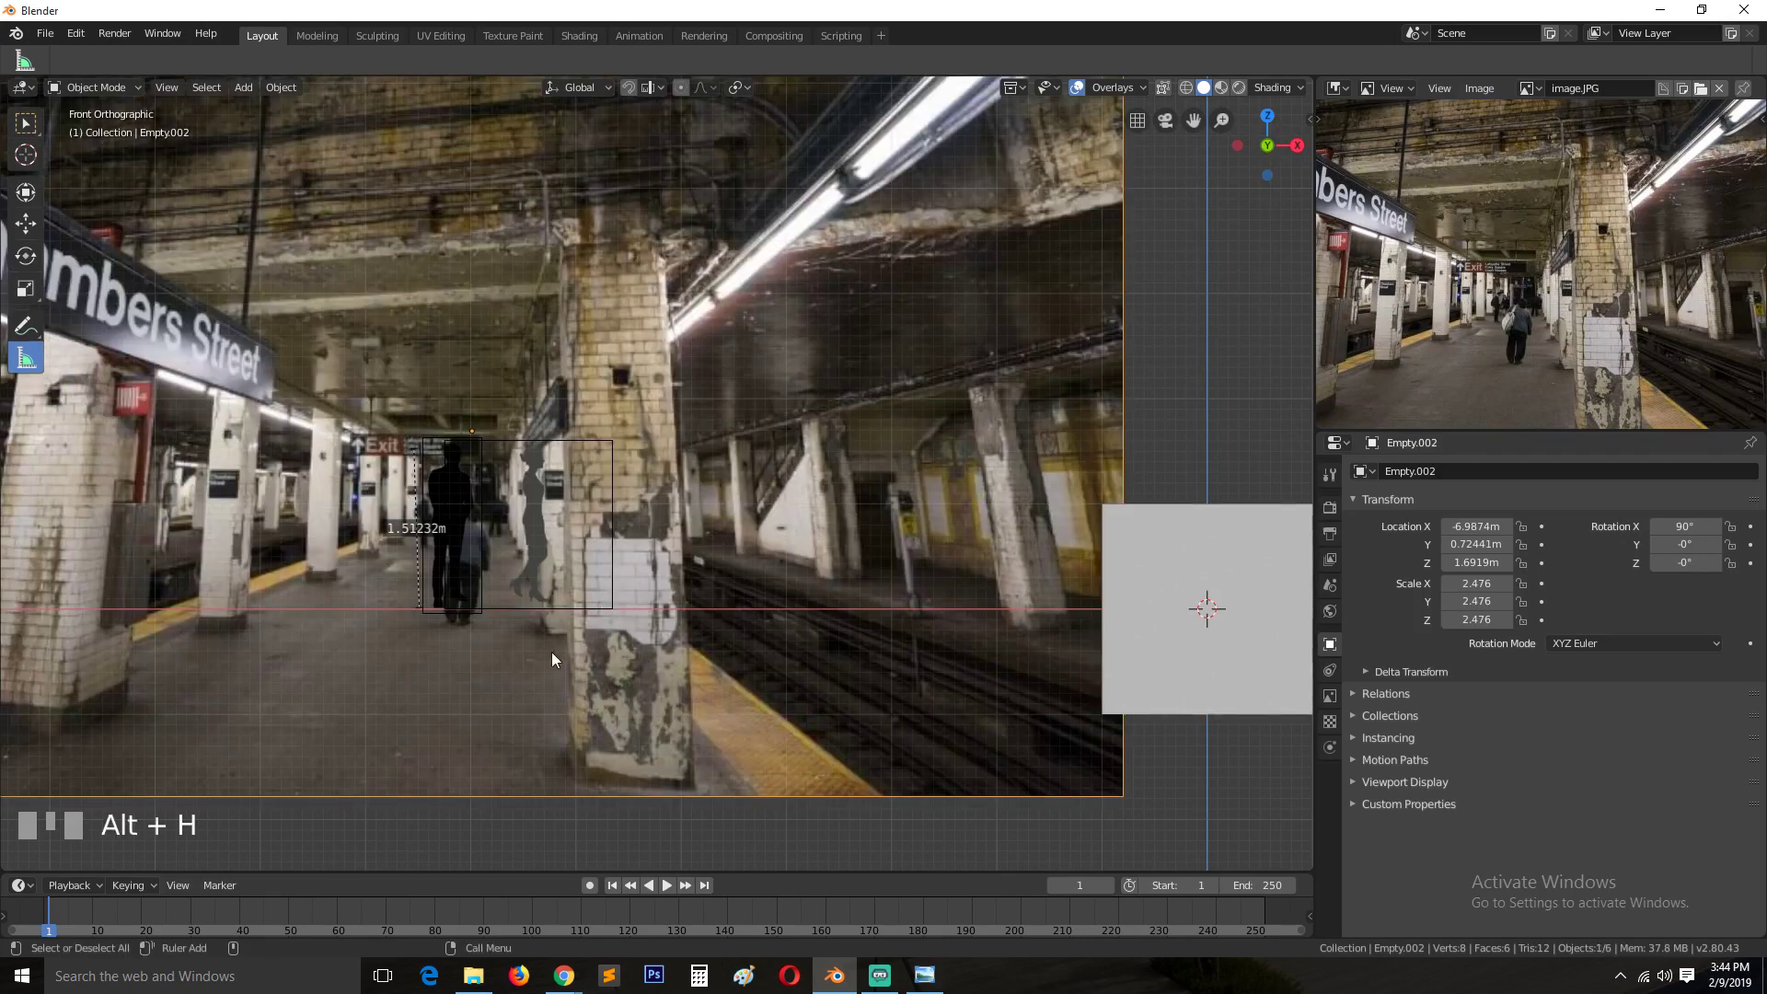
left_click(682, 603)
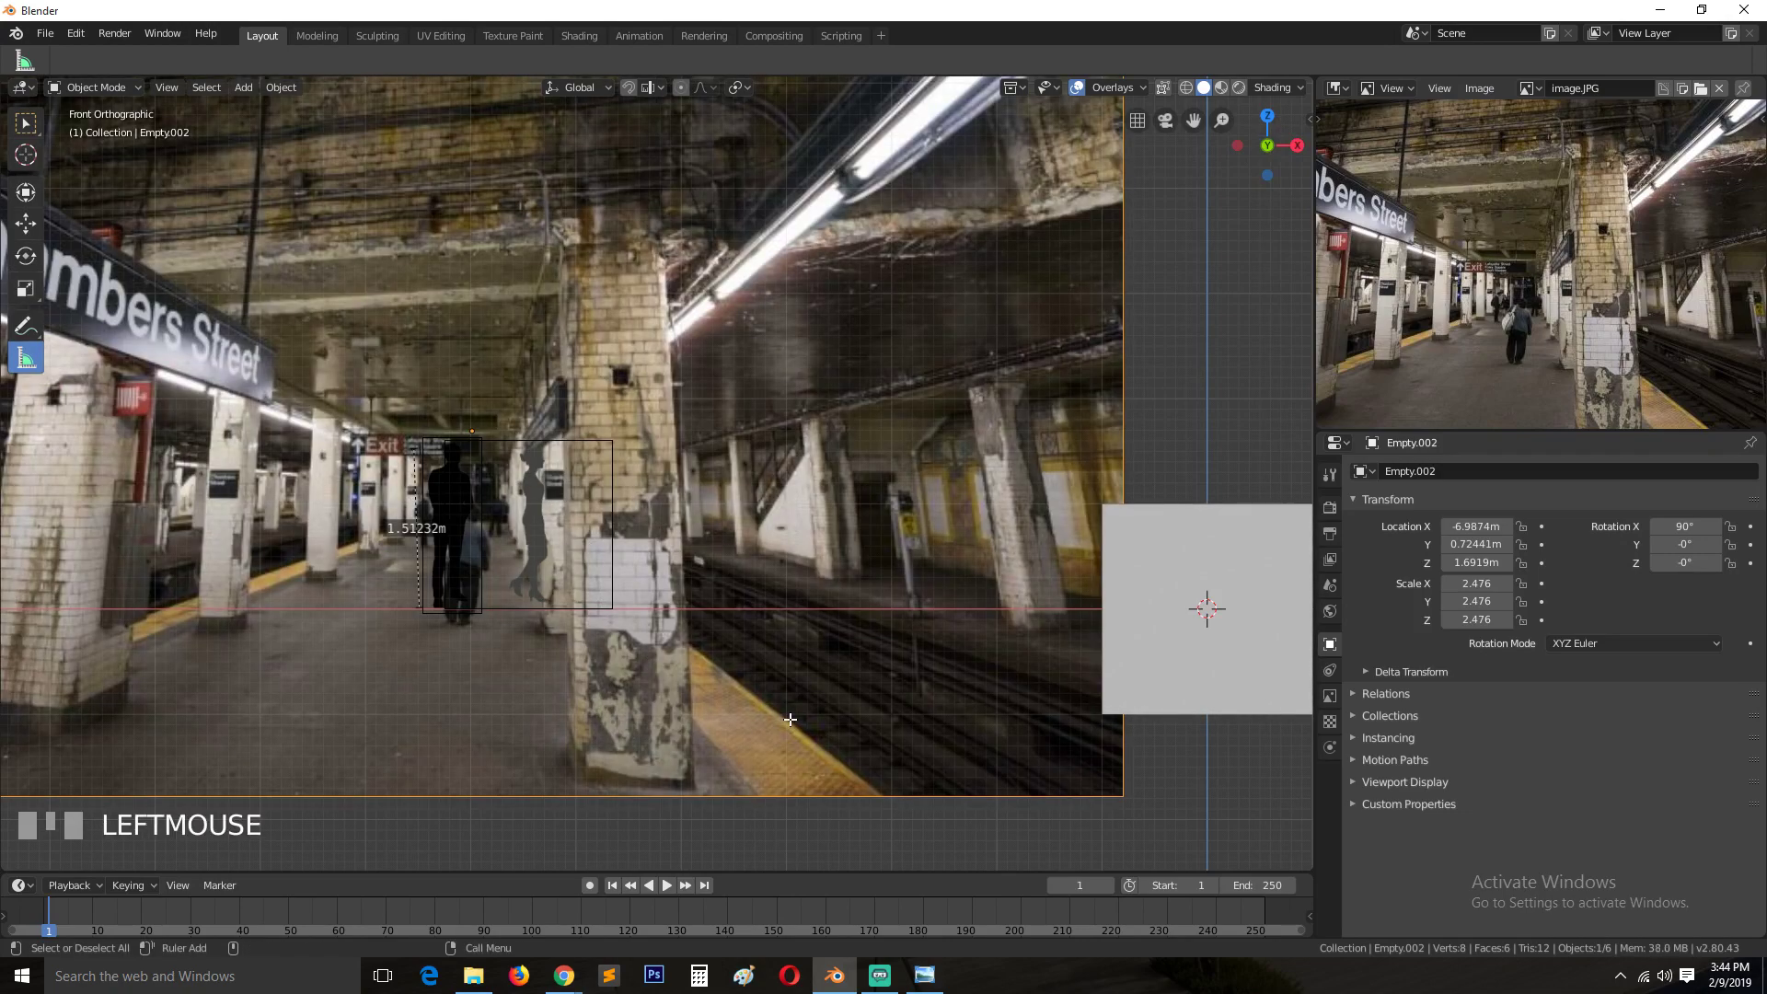
key("s")
left_click(634, 606)
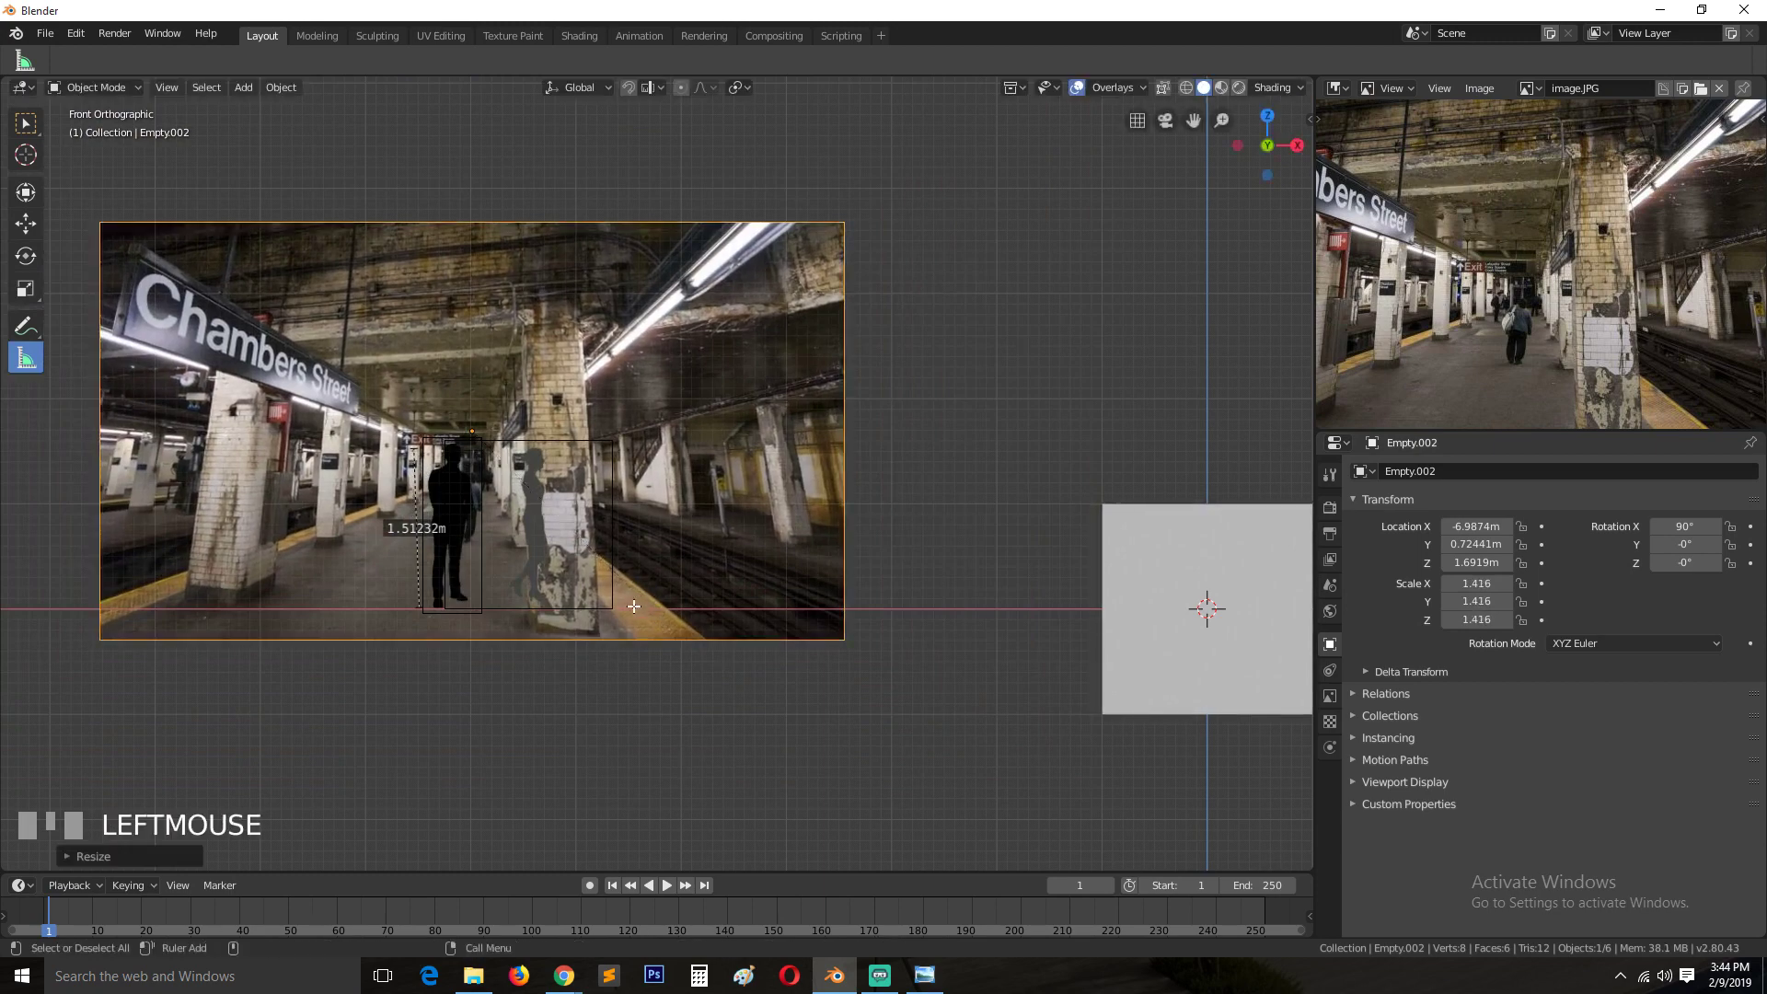
key("g")
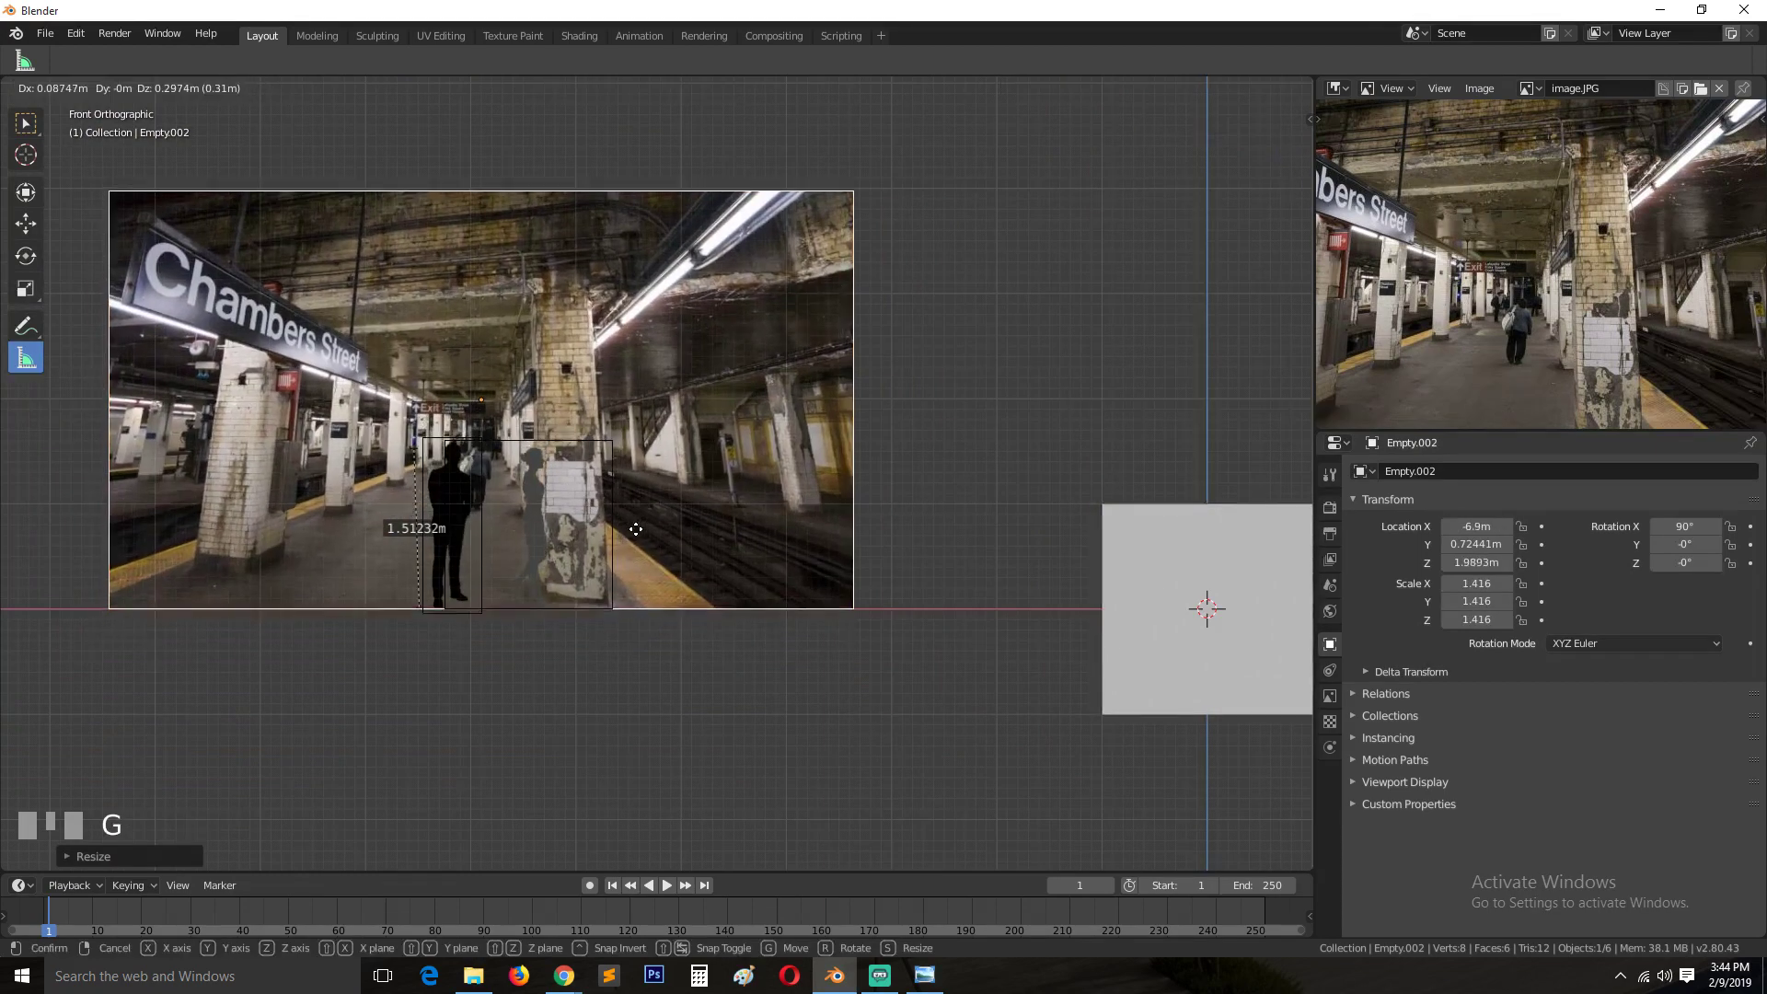
left_click(631, 522)
Rescale the photo to 1.046 so its platform floor rests on the red ground line.
key("s")
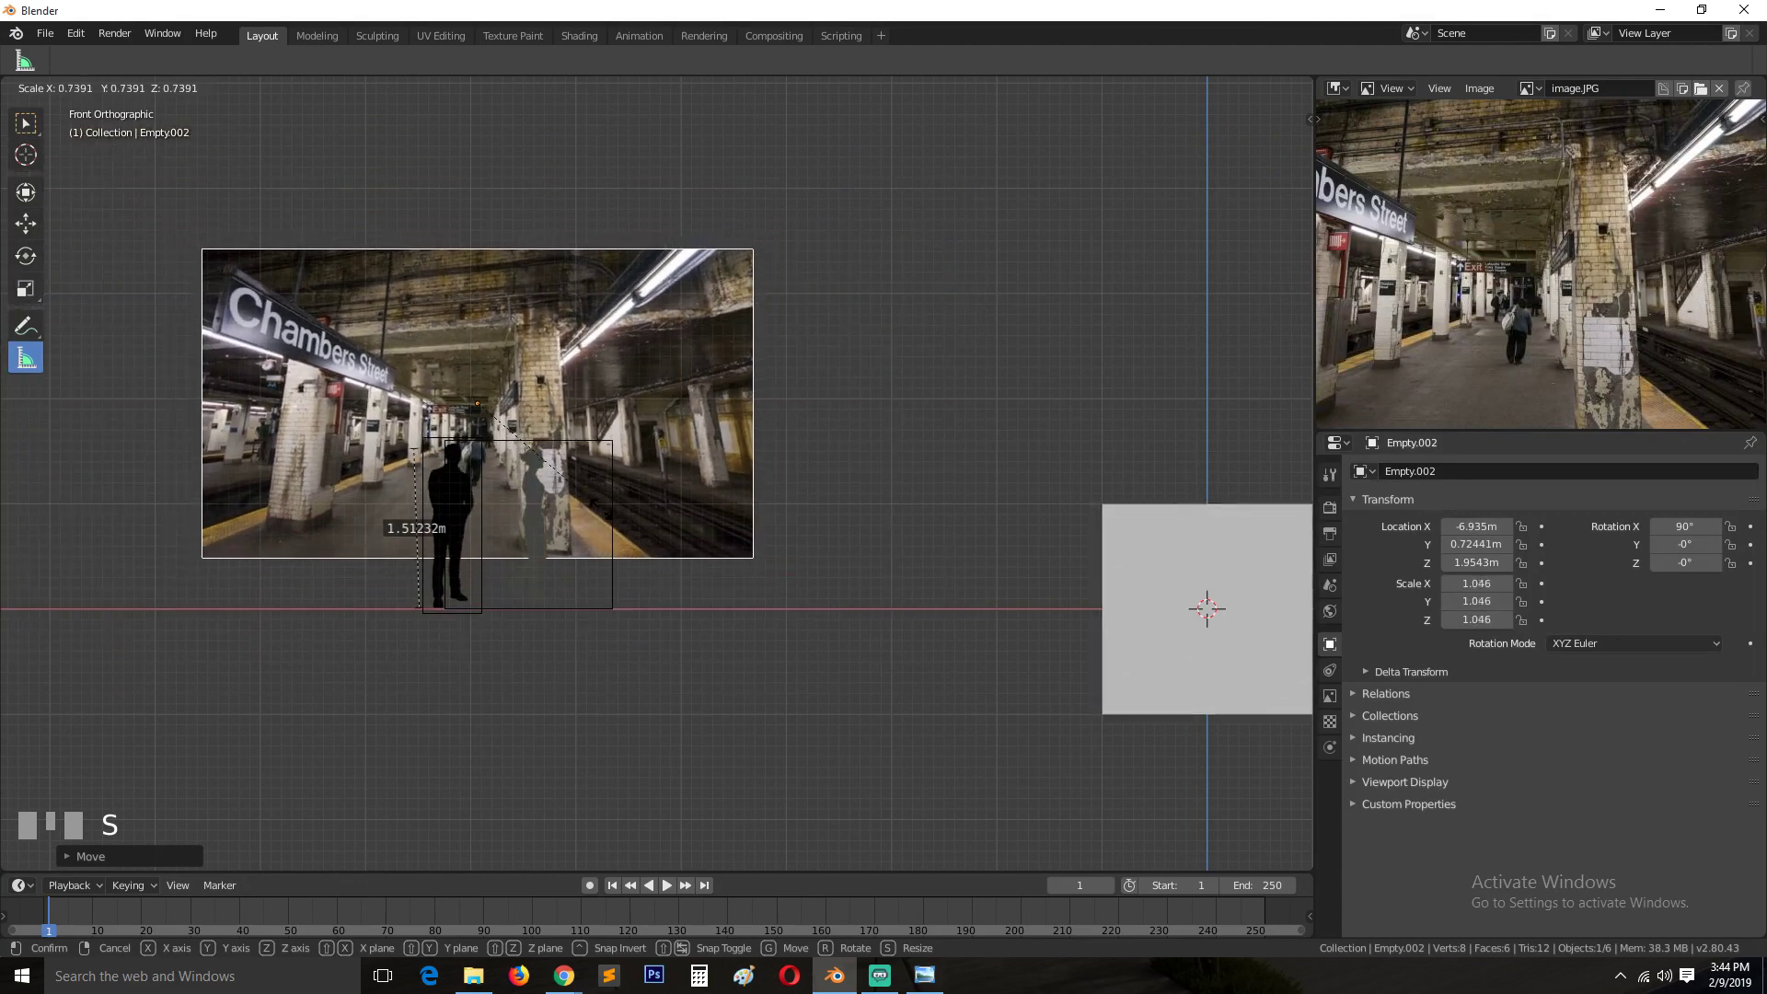
left_click(598, 508)
key("g")
left_click(648, 577)
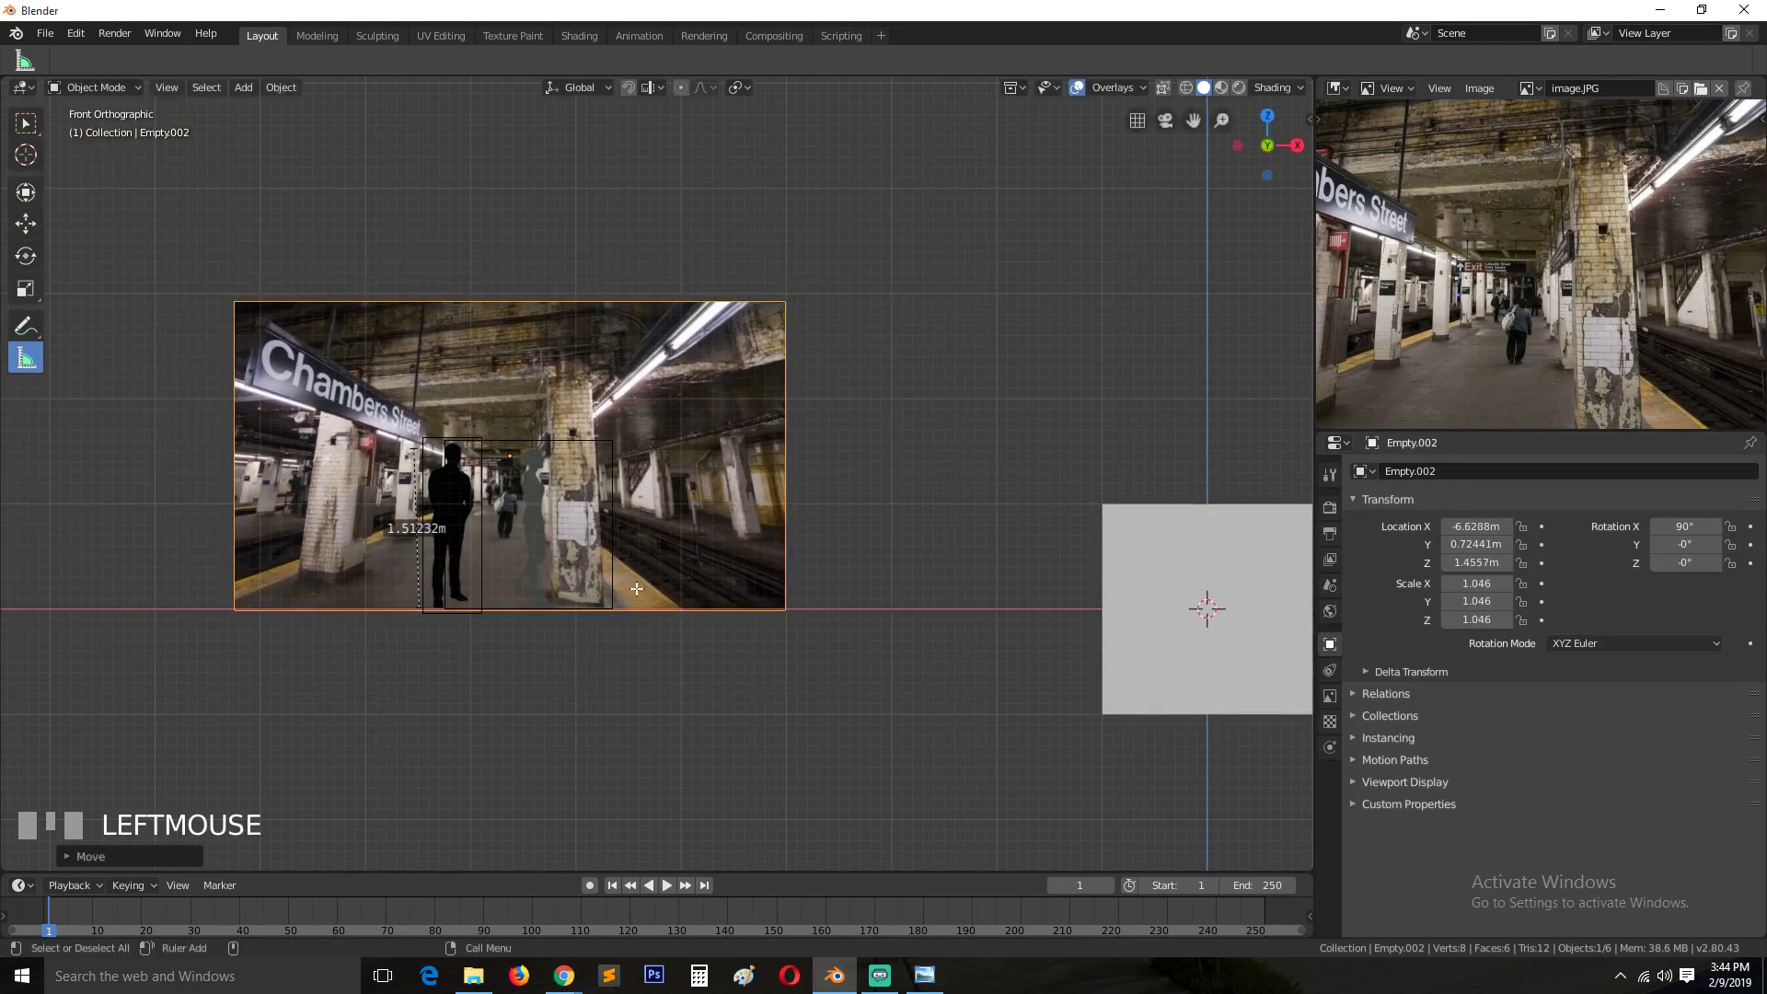
scroll(644, 575, "up", 4)
scroll(644, 579, "down", 1)
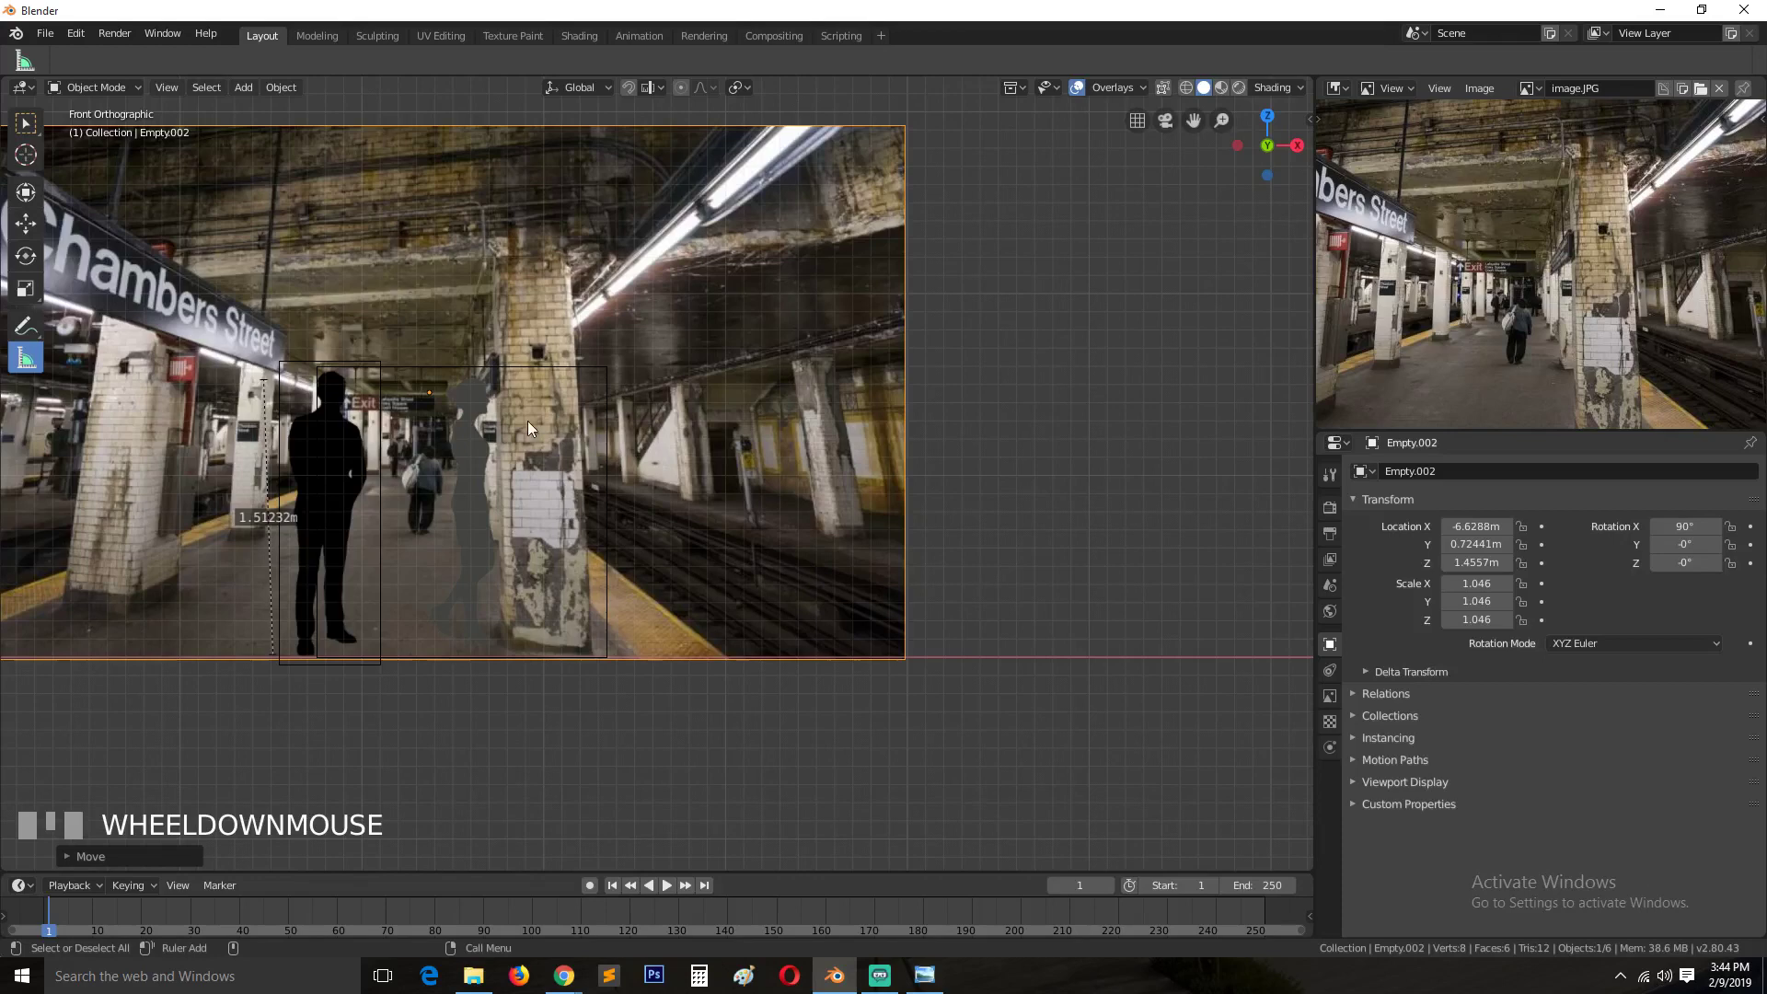
left_click(543, 588, "shift")
Add a cube at the photographed pillar's foot and scale it to 0.240.
right_click(567, 642, "shift")
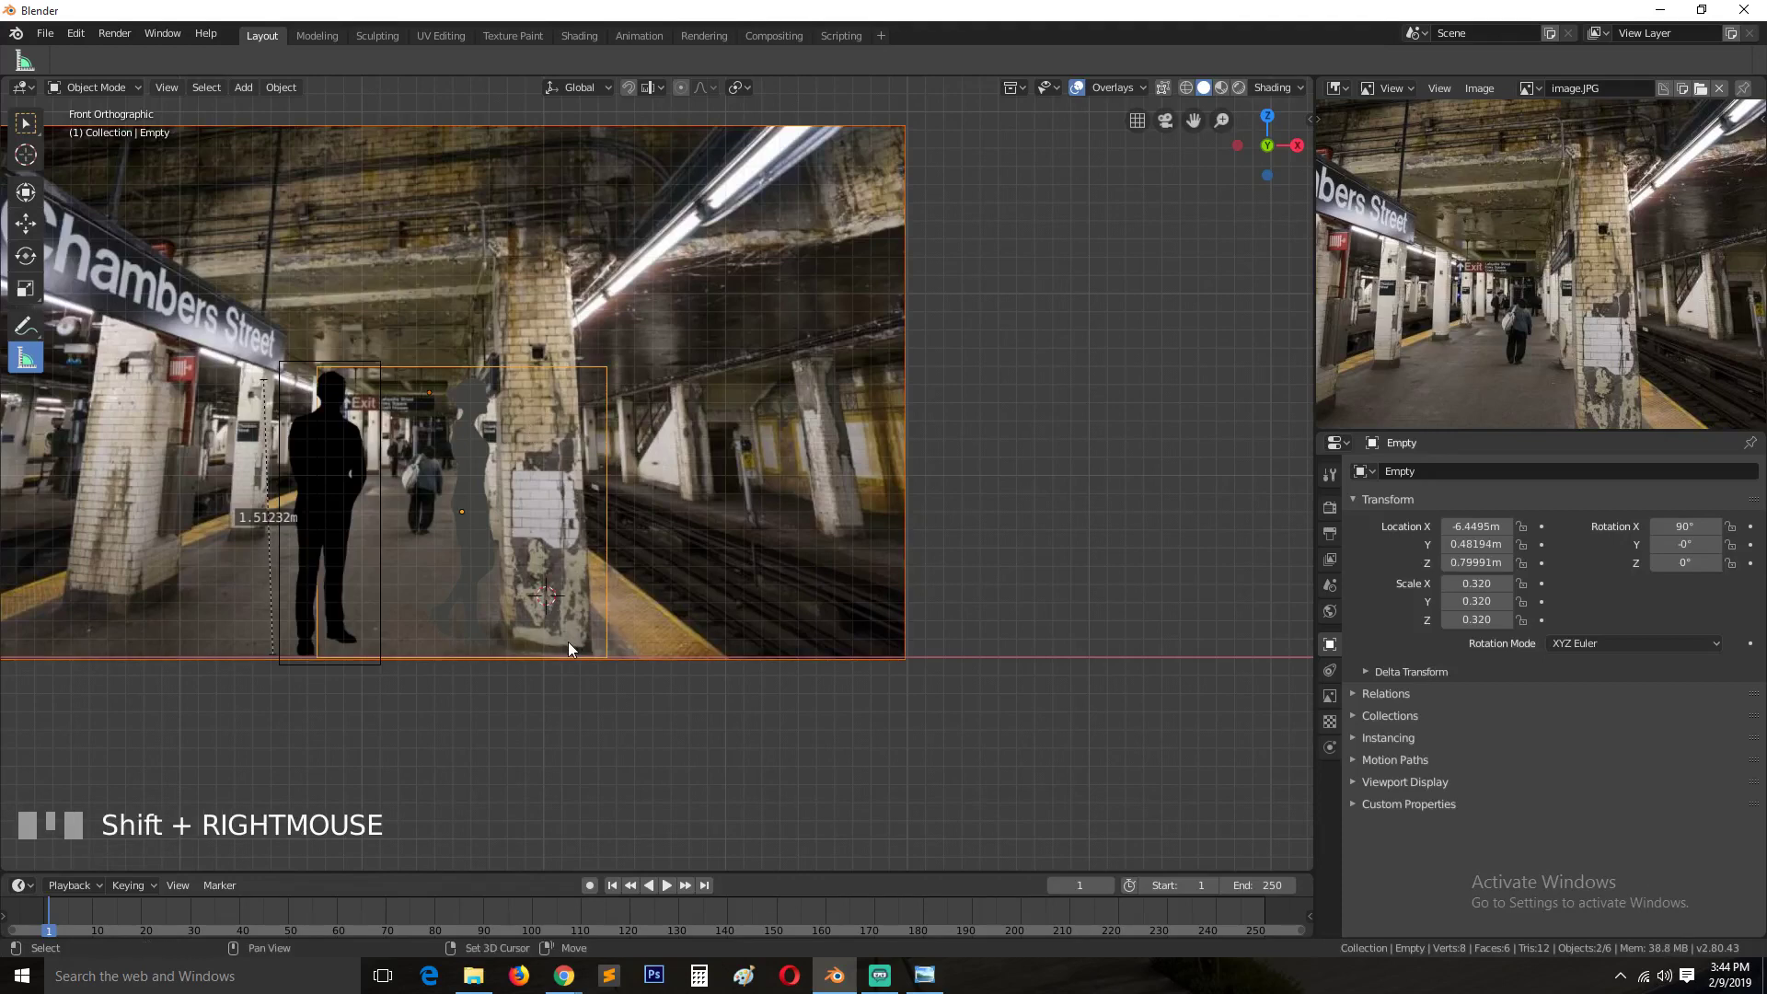
key("shift+a")
mouse_move(575, 624)
mouse_move(516, 607)
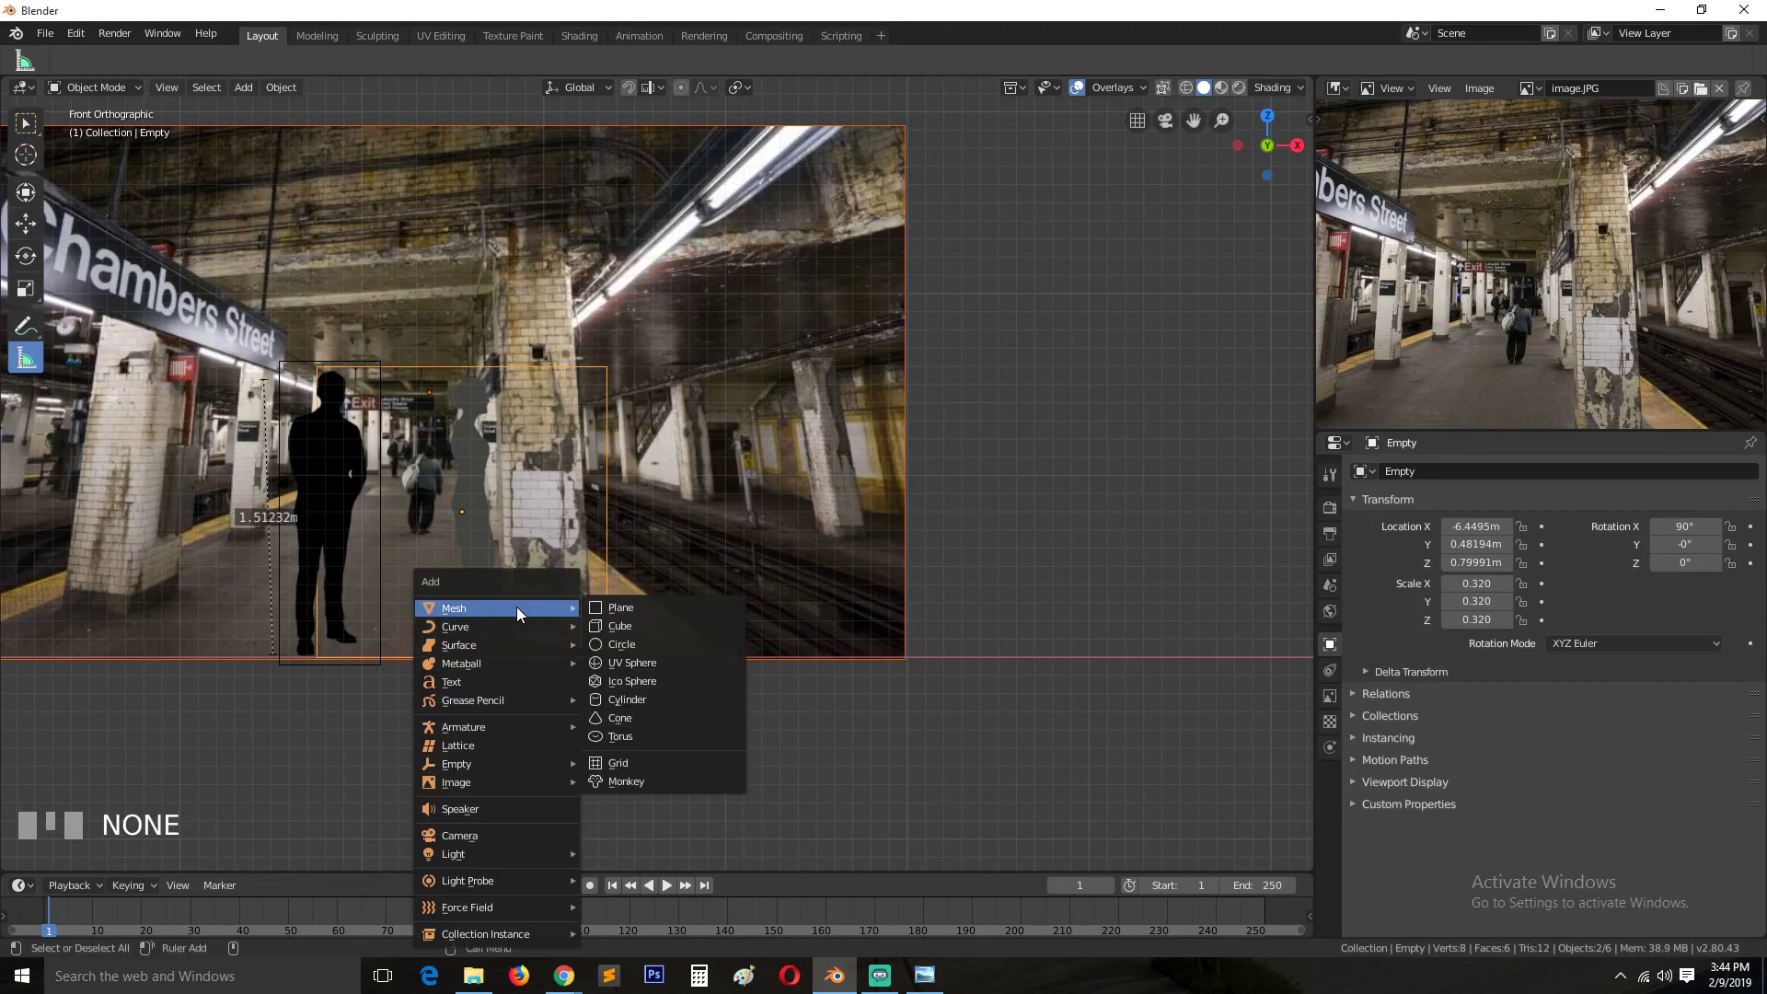
left_click(618, 626)
key("x")
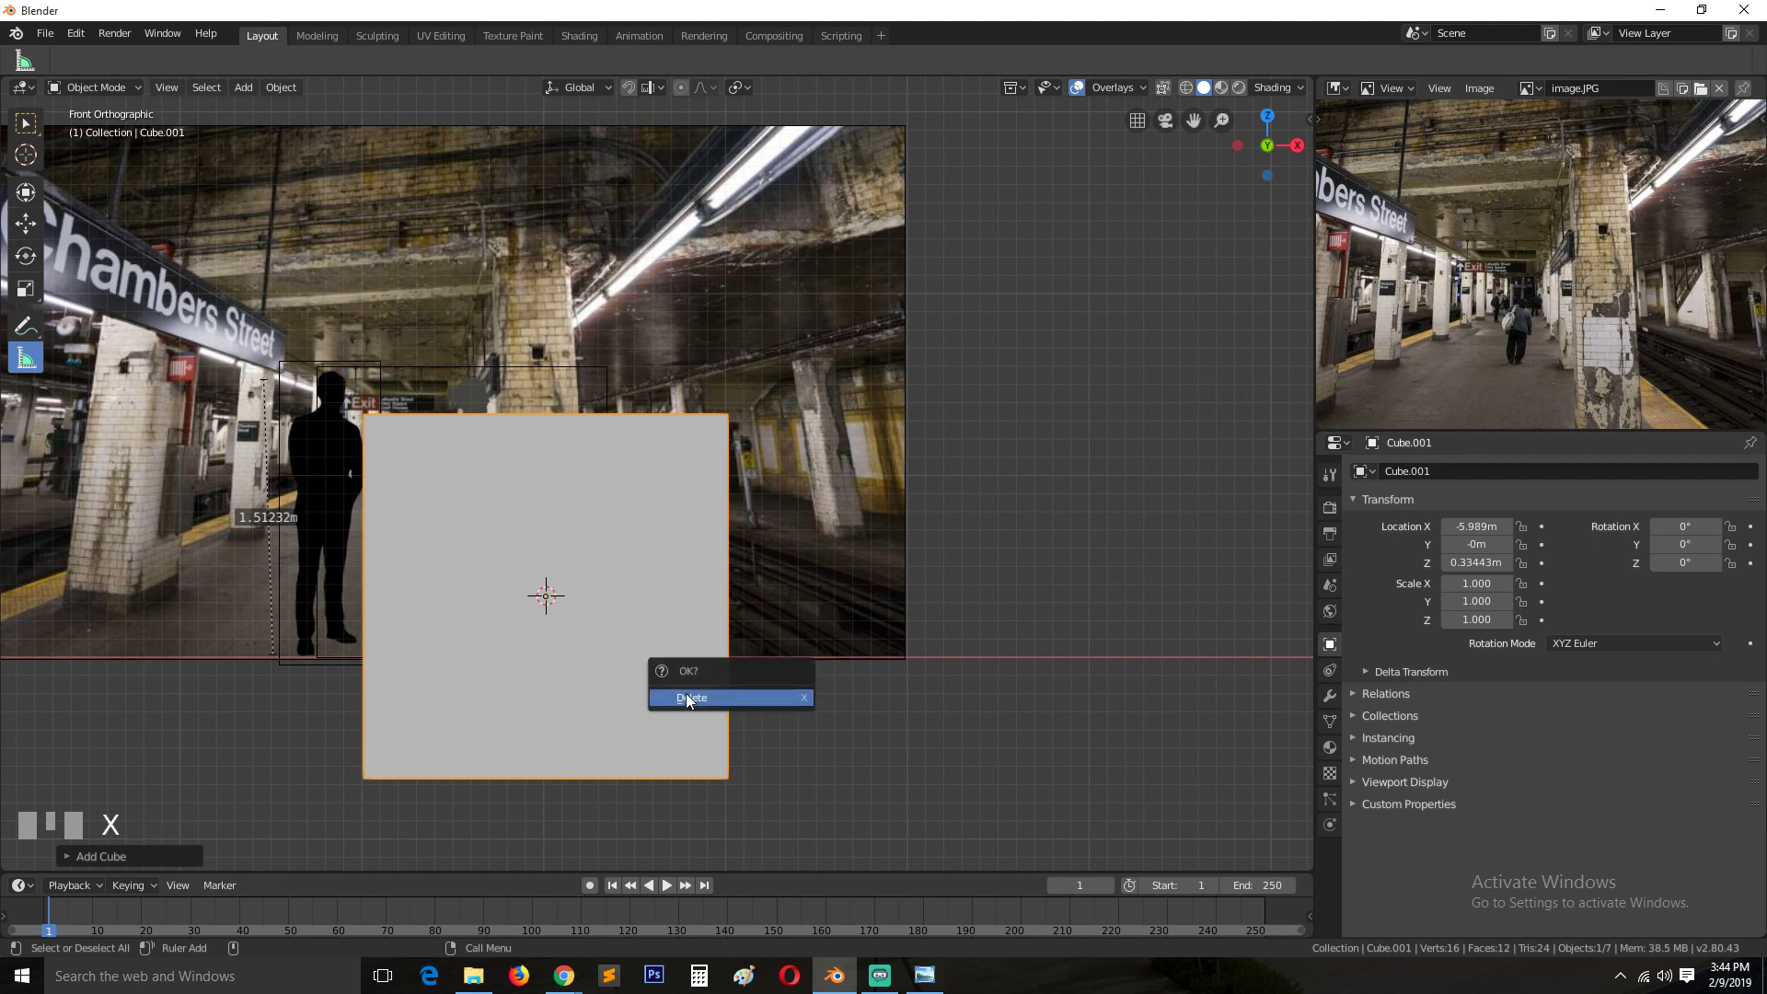
key("s")
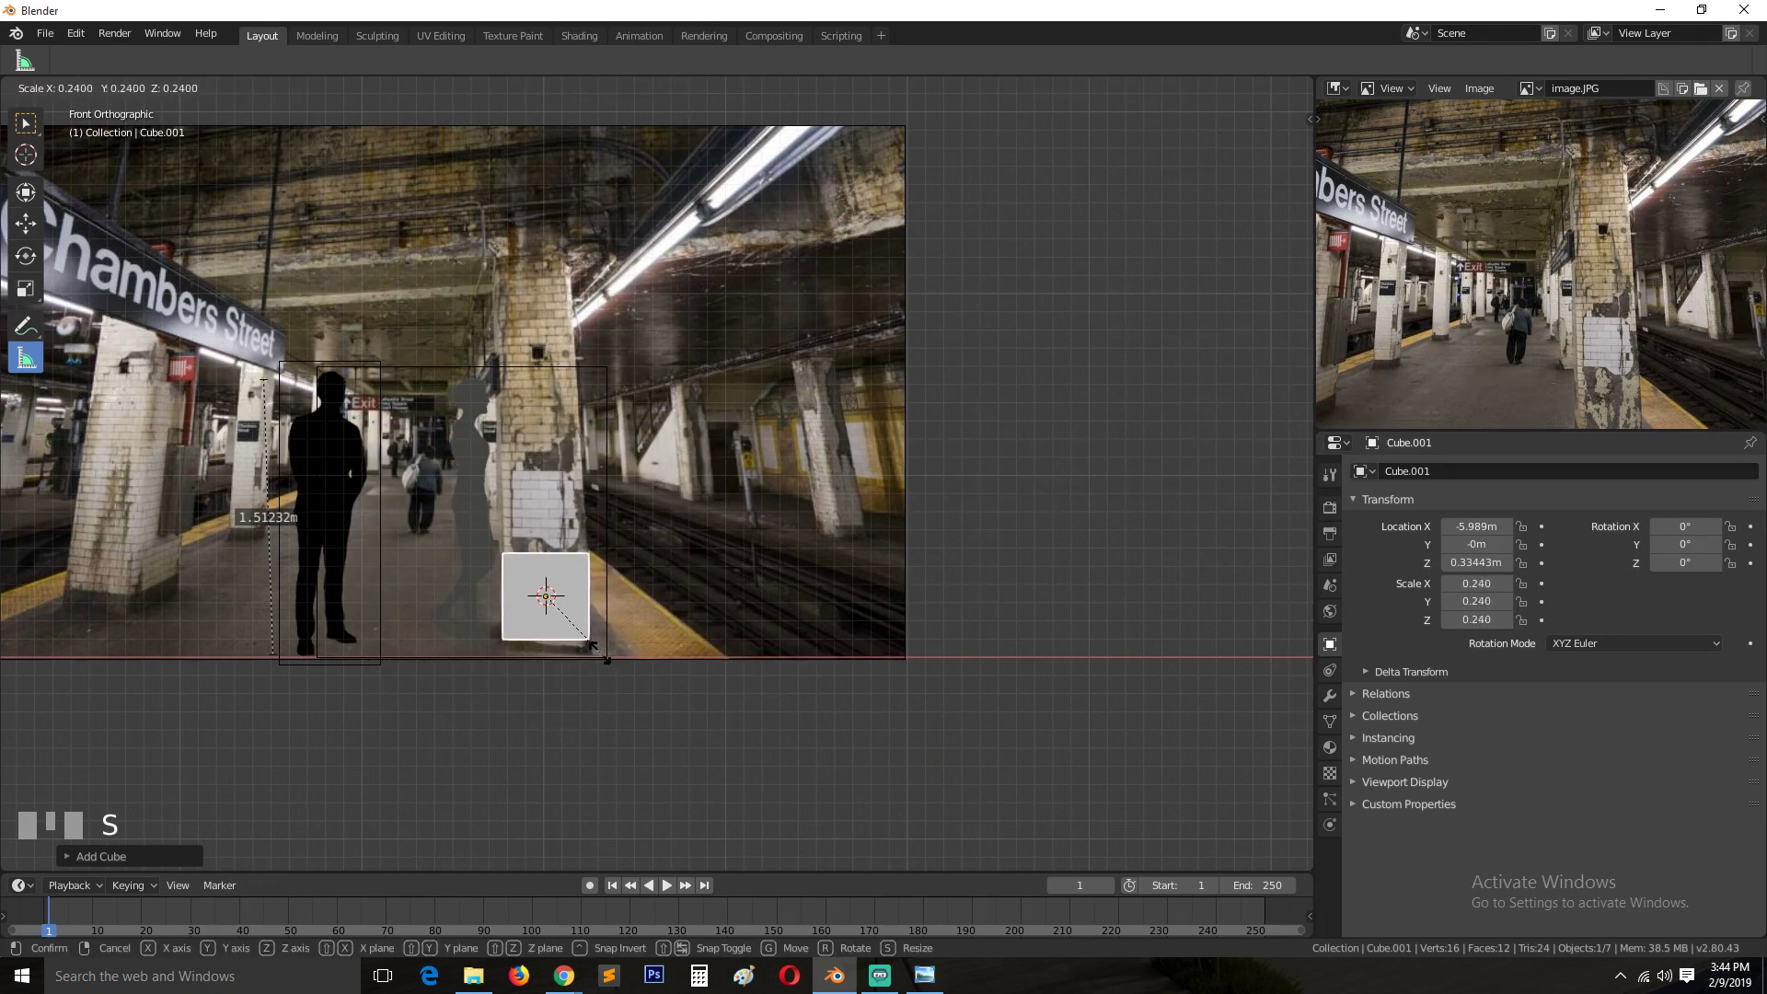
left_click(593, 647)
Stretch the cube's top face upward into a tall pillar over the photographed column.
key("Tab")
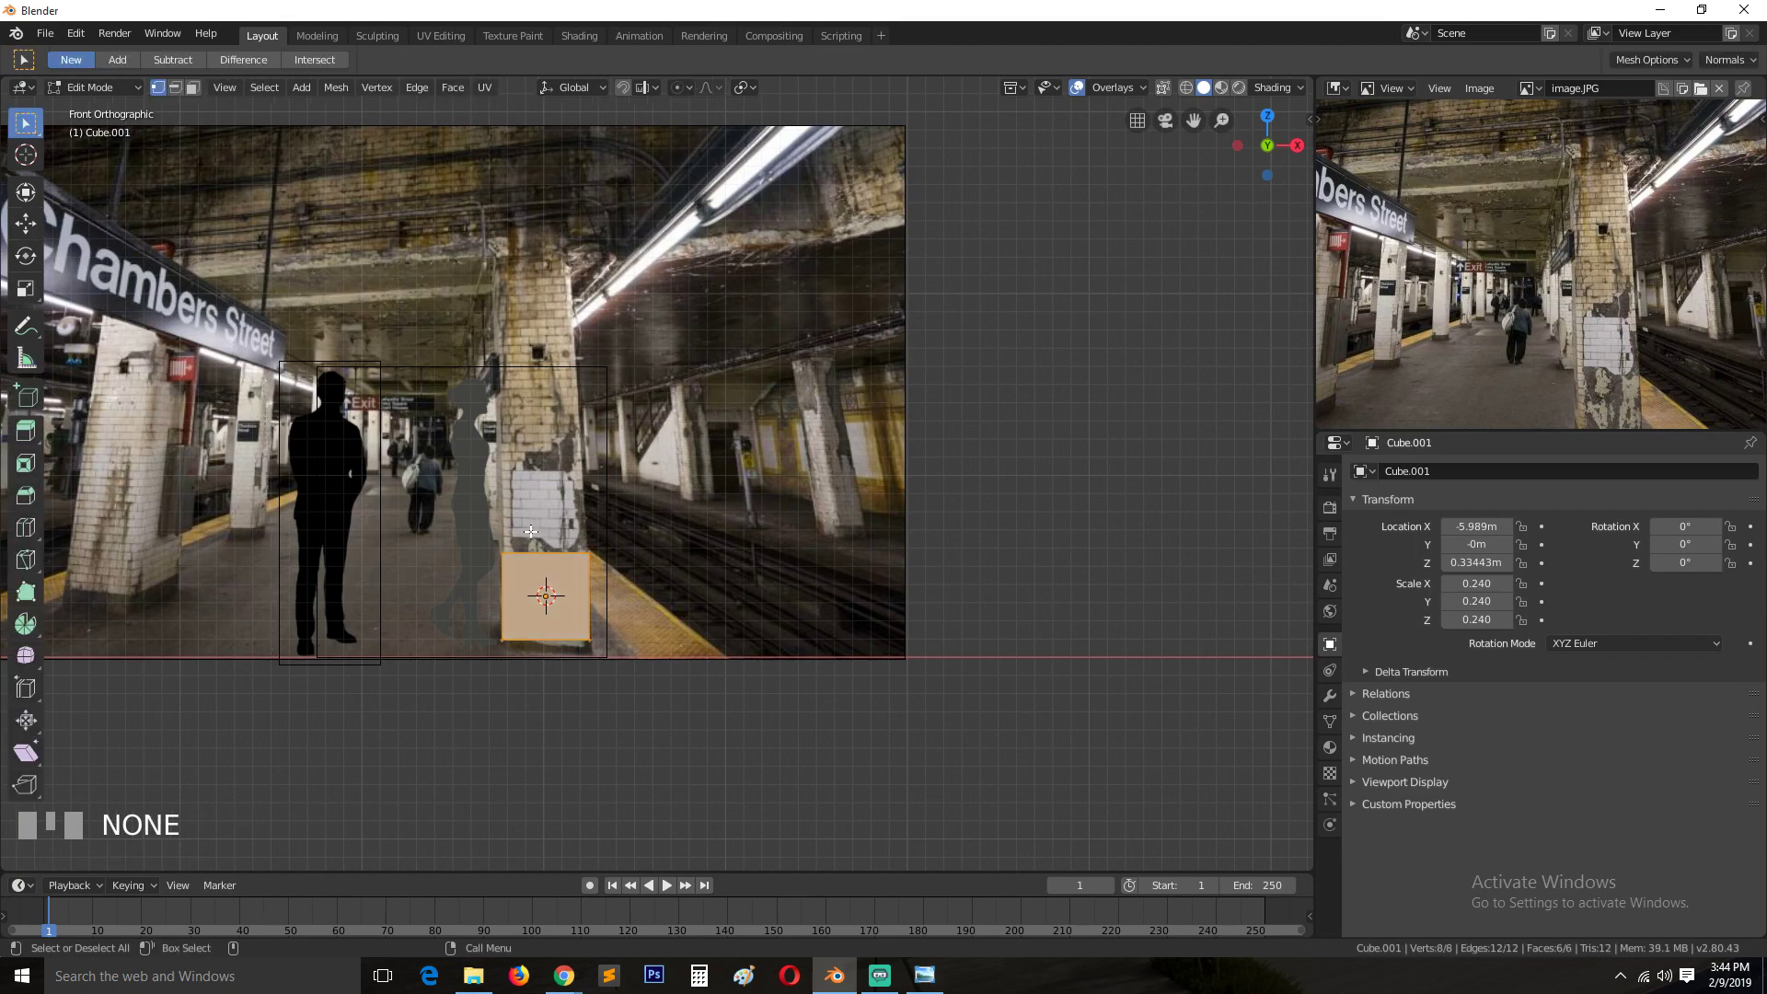
key("alt+z")
key("alt+a")
key("b")
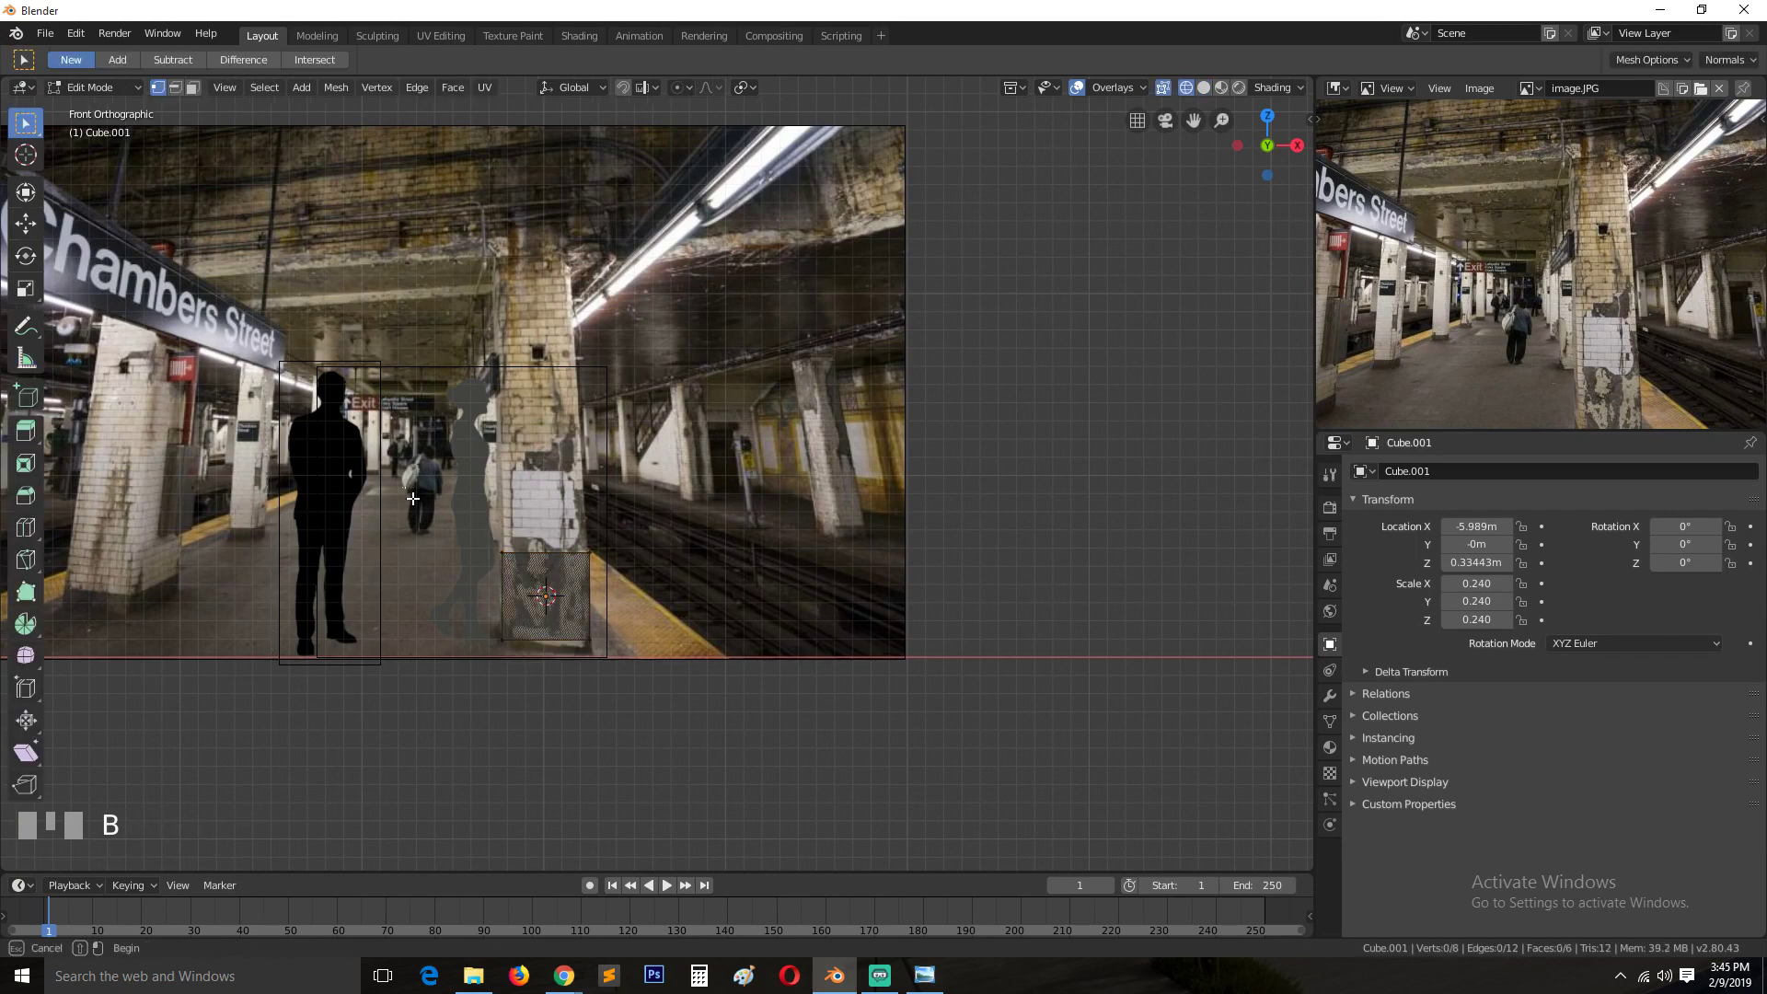
left_click_drag(402, 488, 680, 611)
key("g")
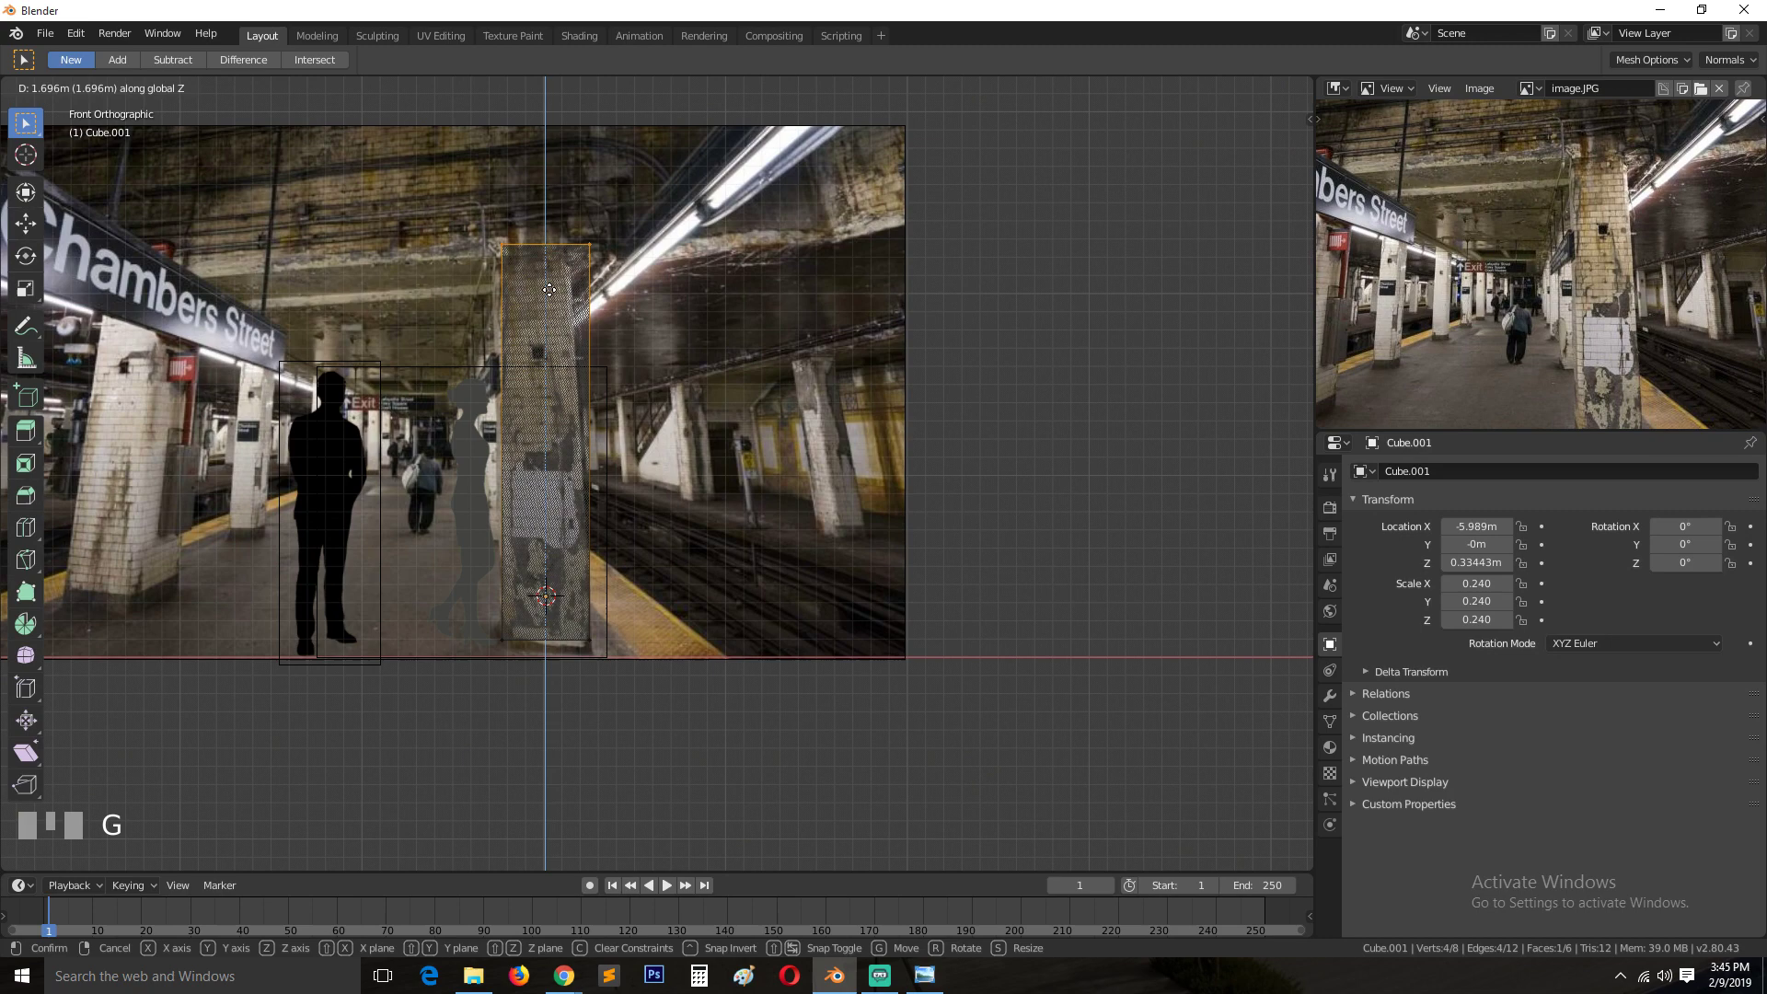
left_click(550, 297)
key("Tab")
Make the pillar see-through and raise its top slightly to match the photo.
key("alt+z")
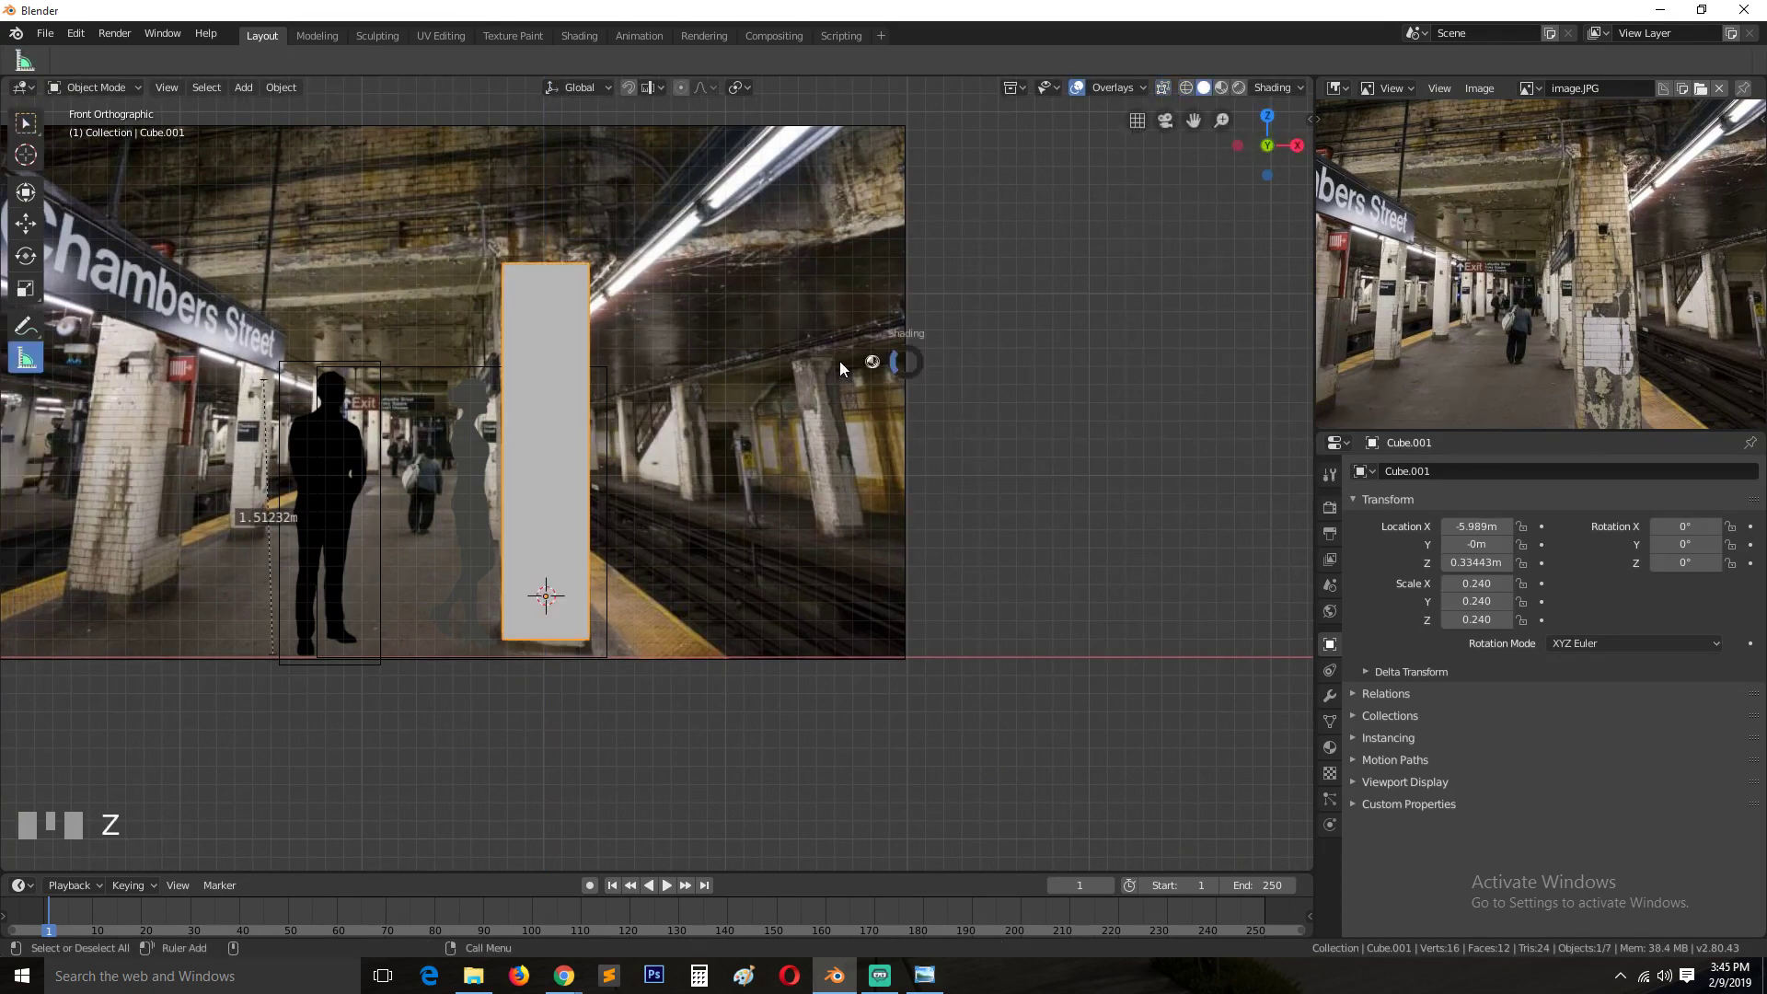
left_click(373, 368)
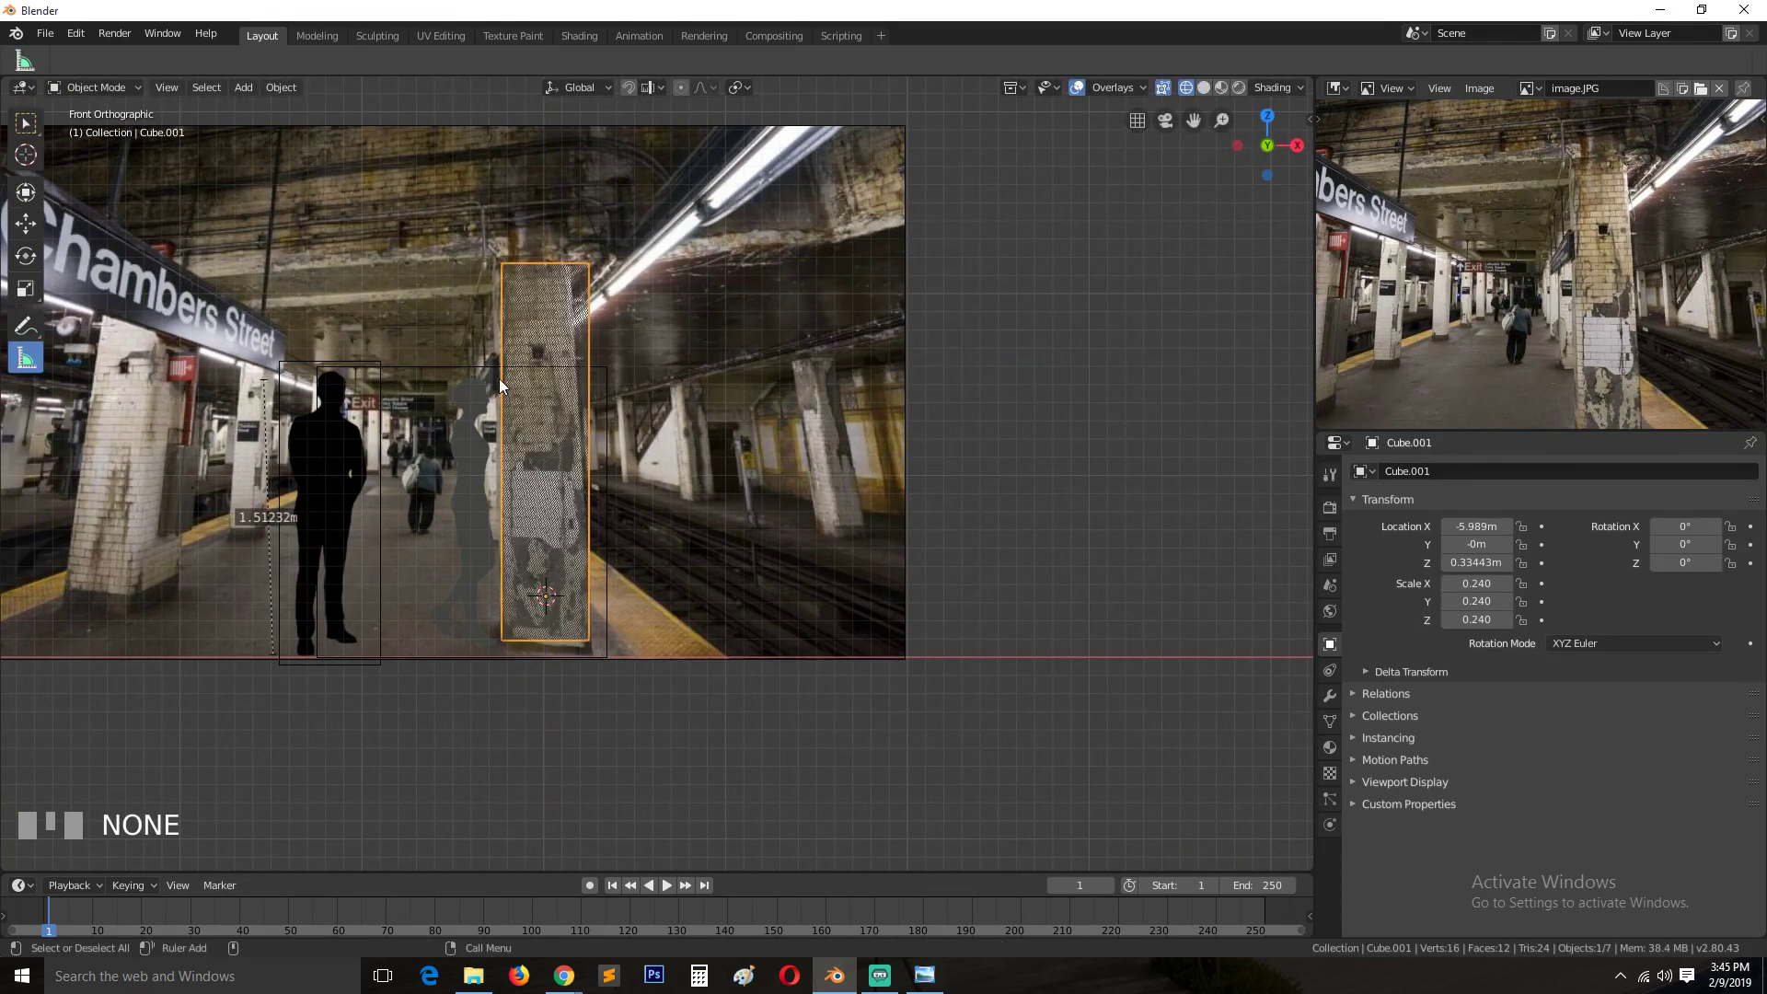
scroll(515, 383, "up", 4)
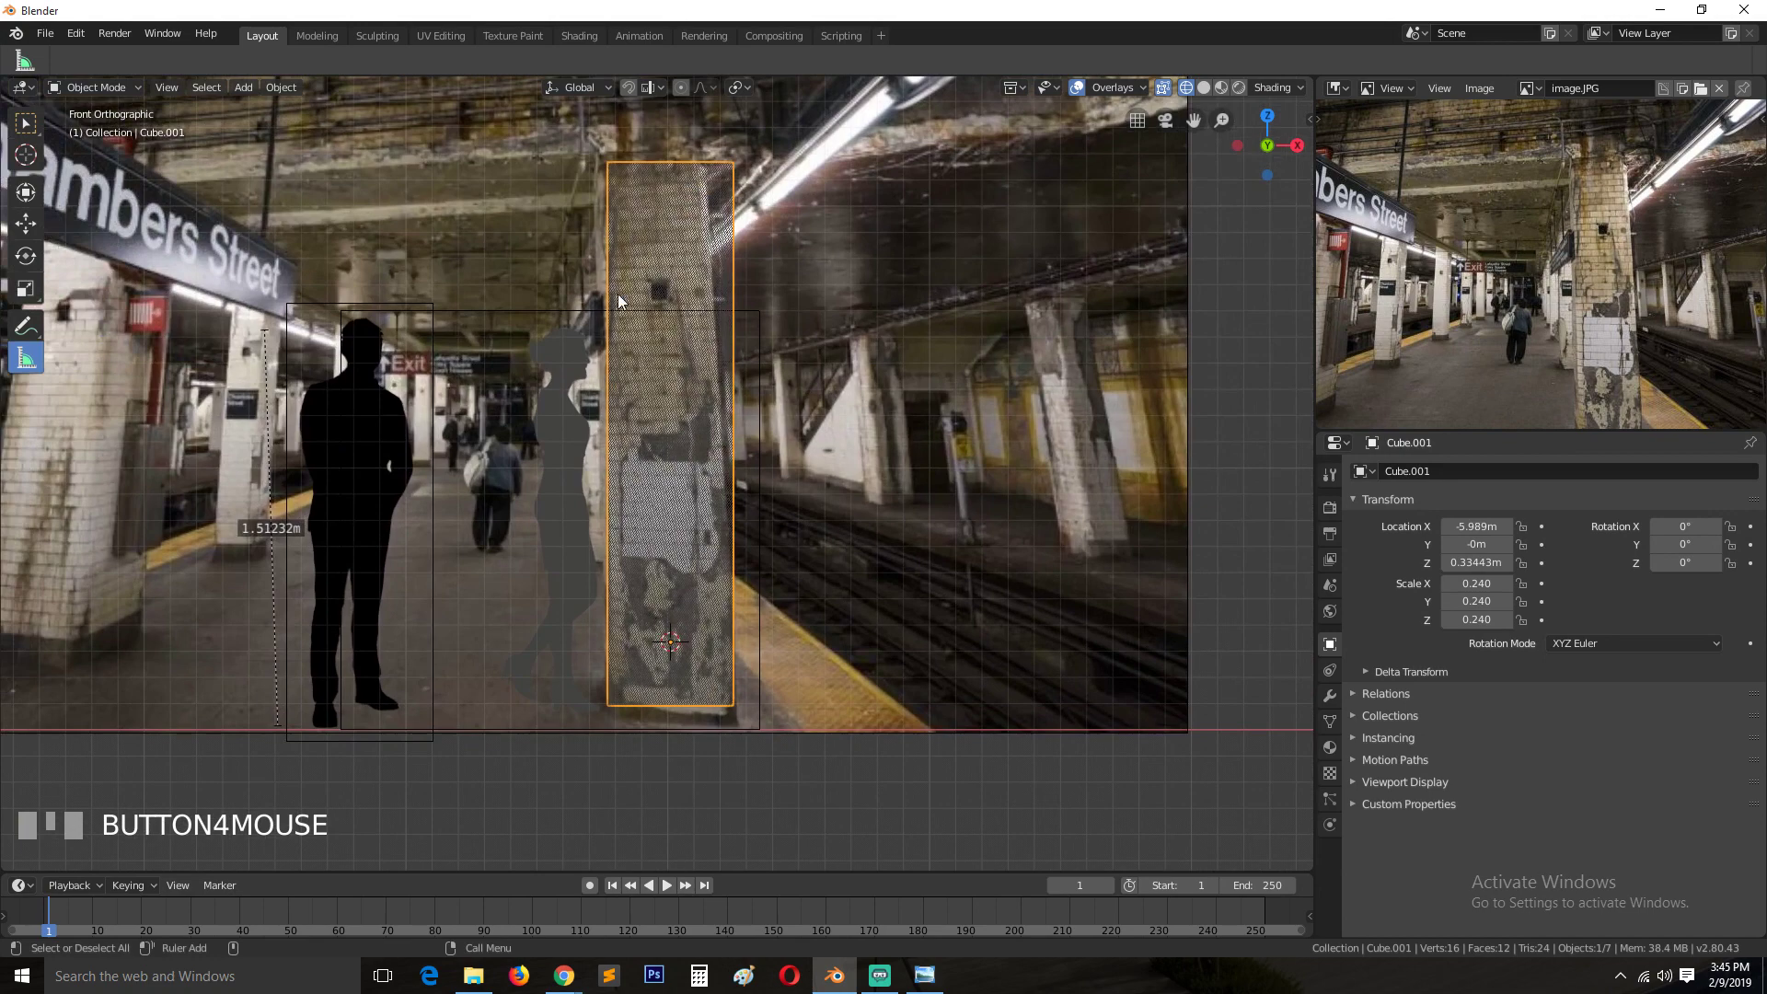
scroll(618, 300, "down", 3)
key("Tab")
key("g")
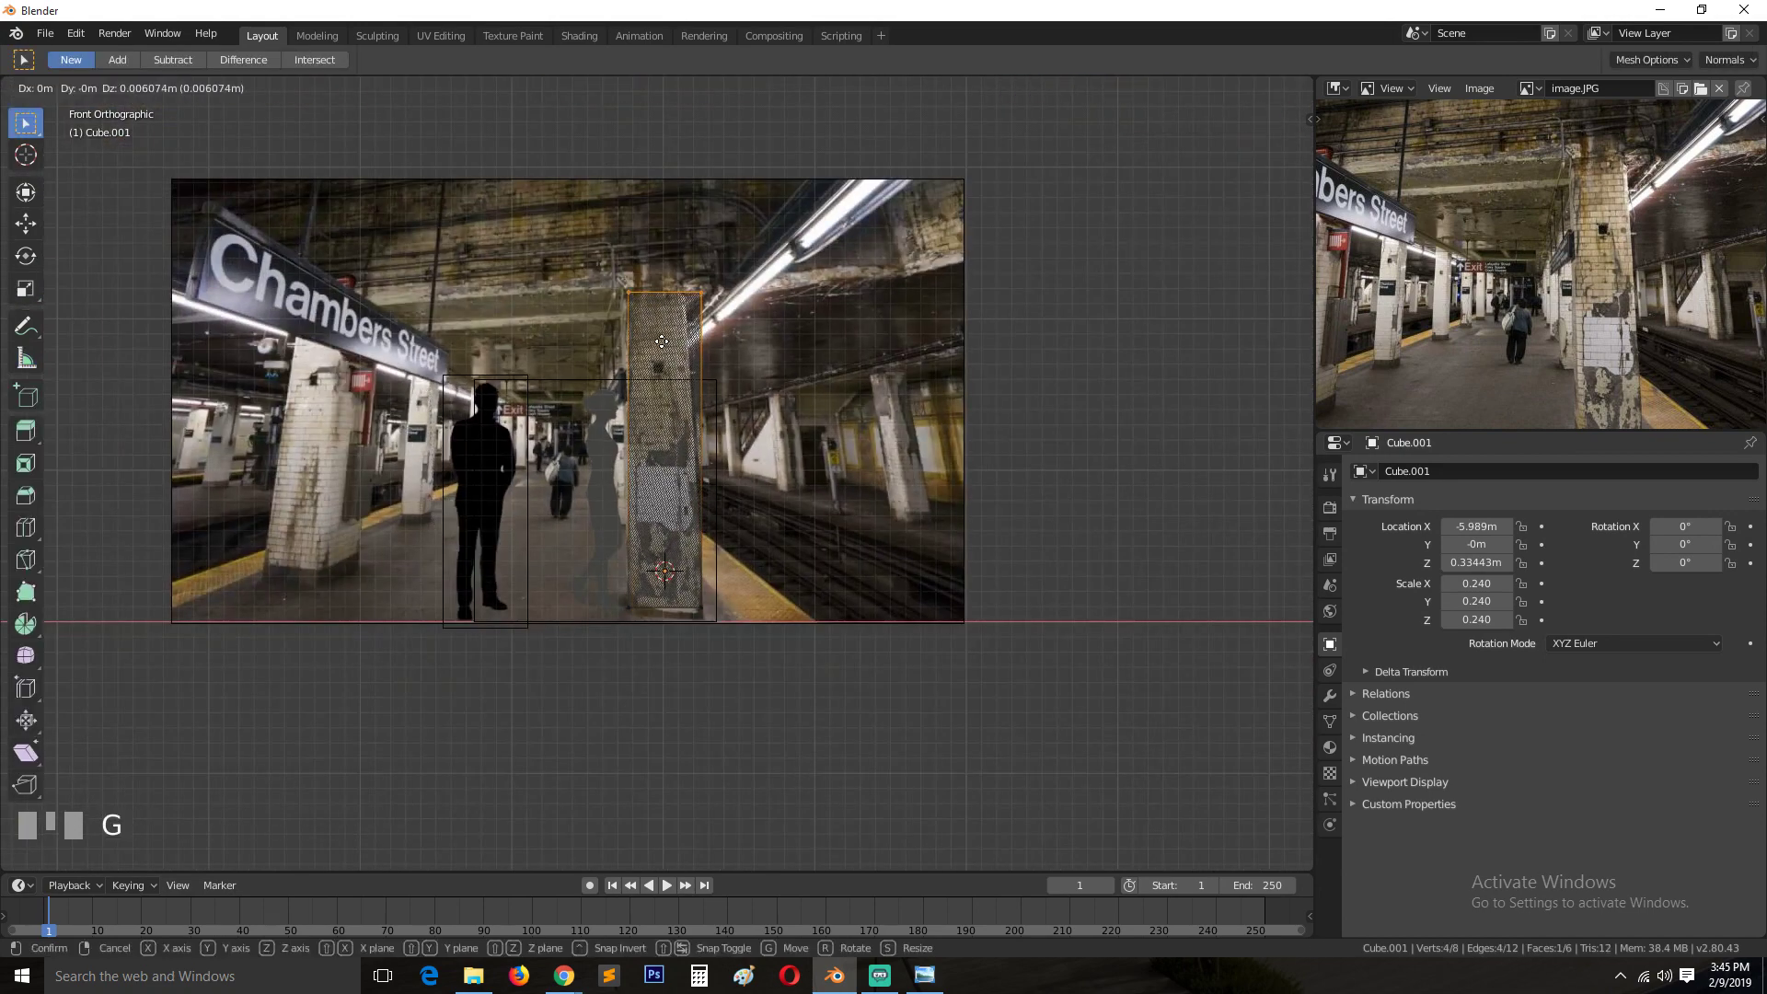
left_click(655, 308)
key("Tab")
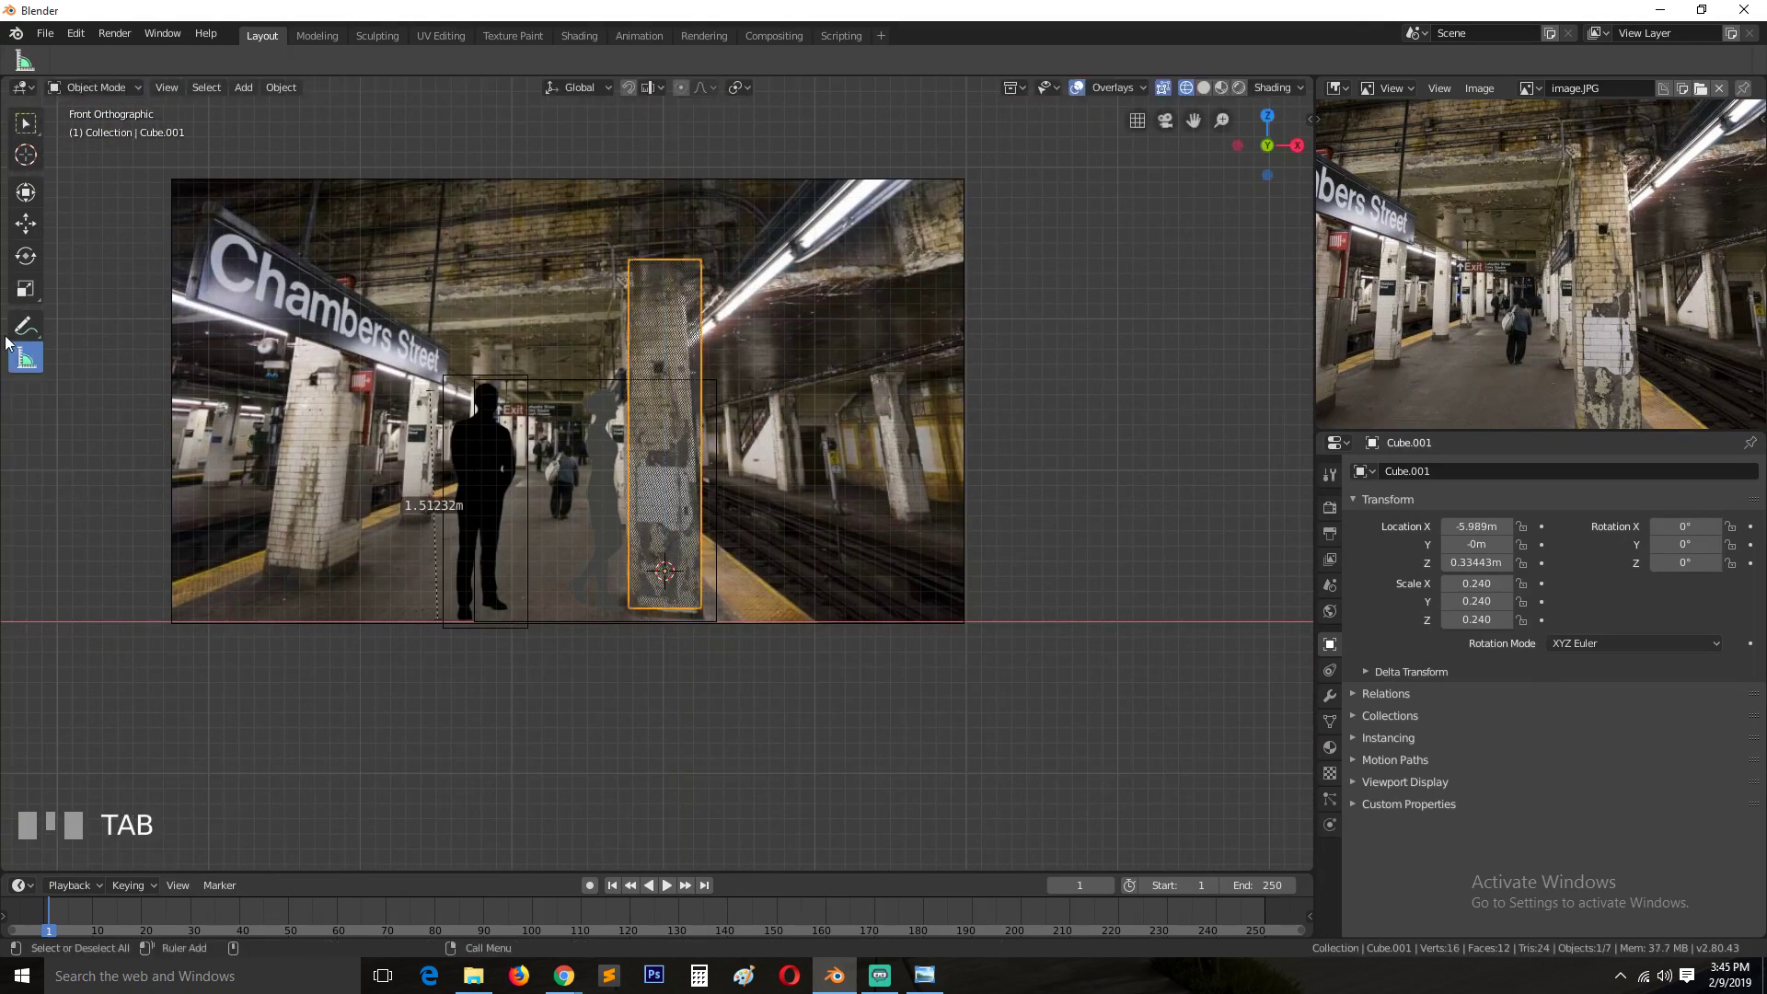
Measure the pillar height up from the floor line: 2.38124 m.
left_click(39, 359)
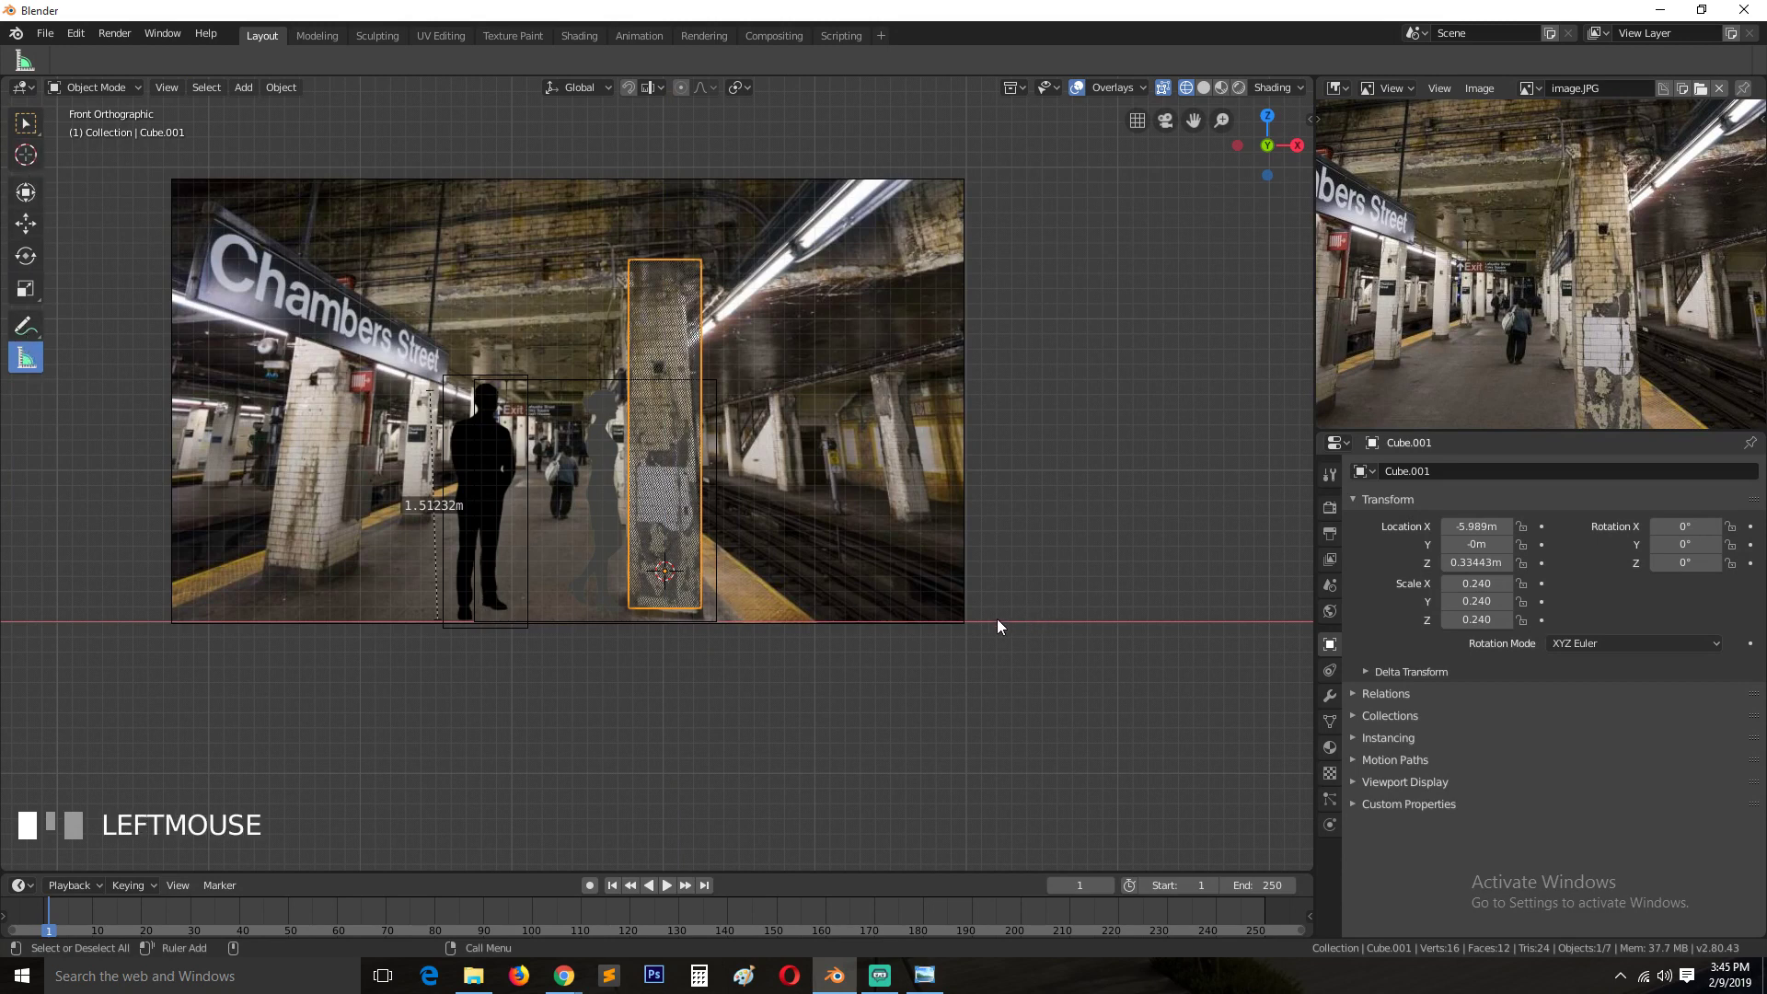
left_click_drag(997, 619, 994, 265)
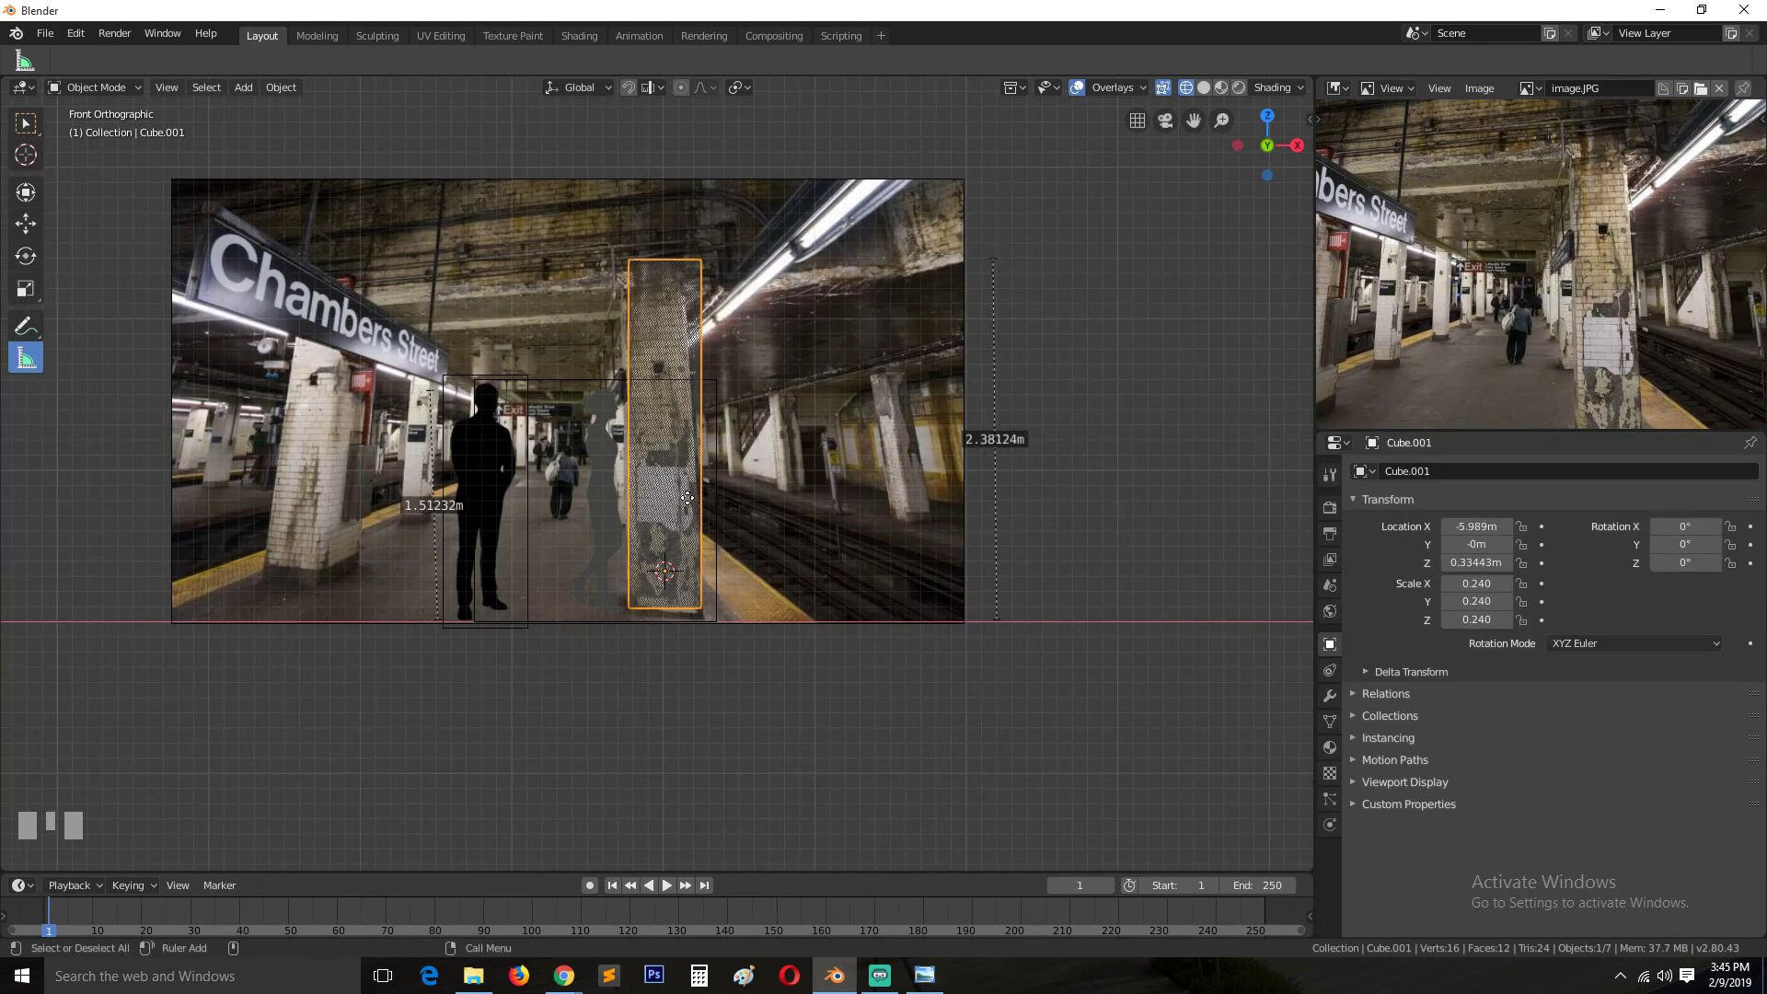
scroll(686, 498, "up", 2)
scroll(686, 498, "down", 4)
Deselect everything and view the scene in solid shading from a perspective angle.
key("grave")
middle_click_drag(681, 502, 623, 544)
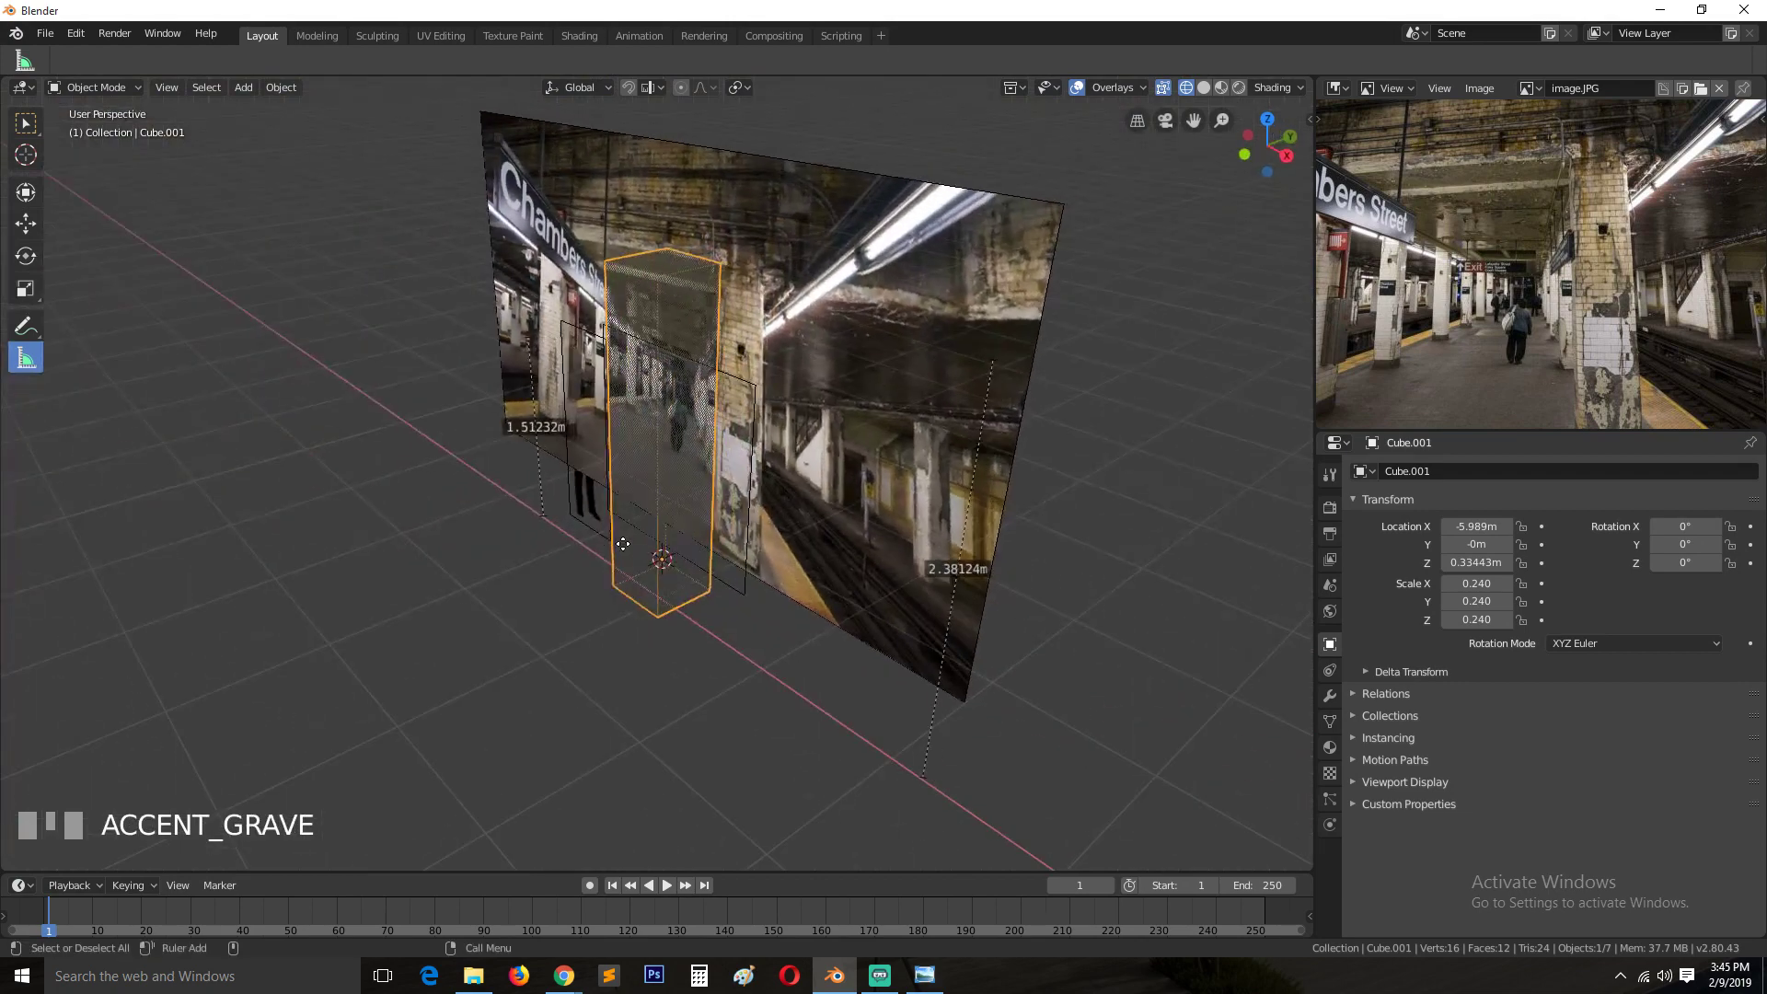
key("shift+z")
left_click(879, 497)
scroll(723, 460, "up", 2)
scroll(725, 449, "down", 2)
key("grave")
middle_click_drag(725, 449, 990, 406)
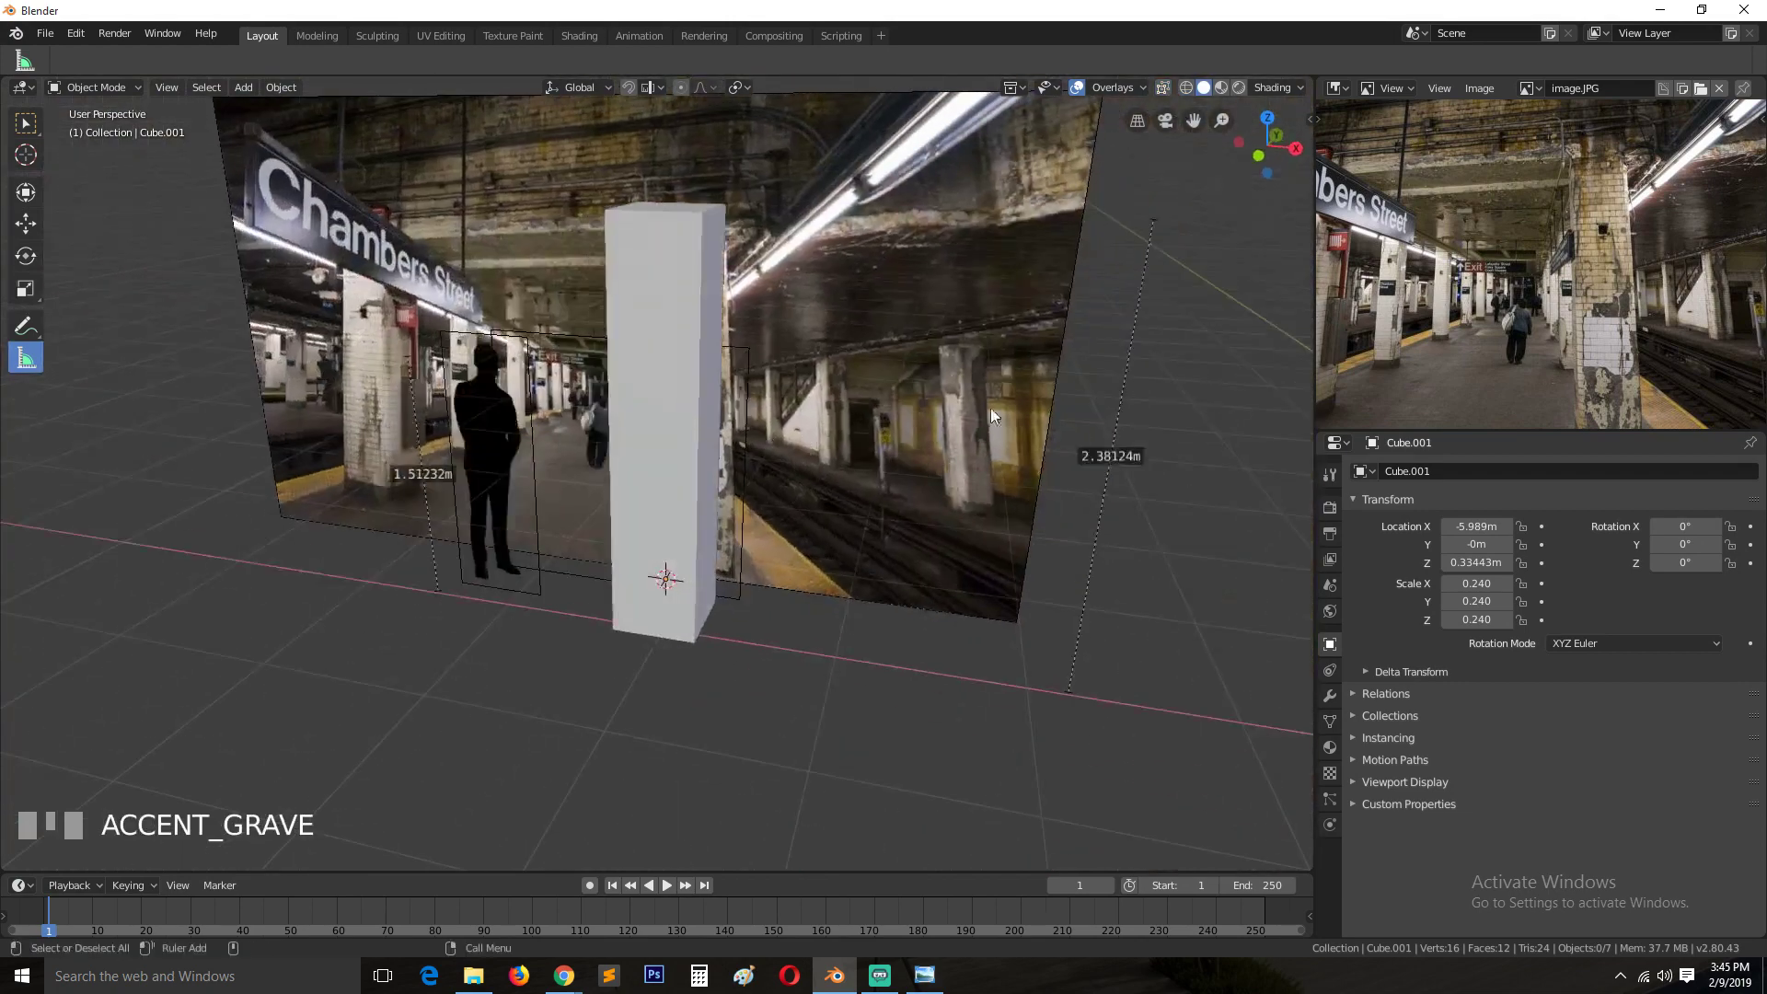
scroll(1548, 278, "up", 3)
Hide the photo plane, then the silhouette and its empty, and select the pillar block.
scroll(751, 388, "down", 2)
left_click(769, 370)
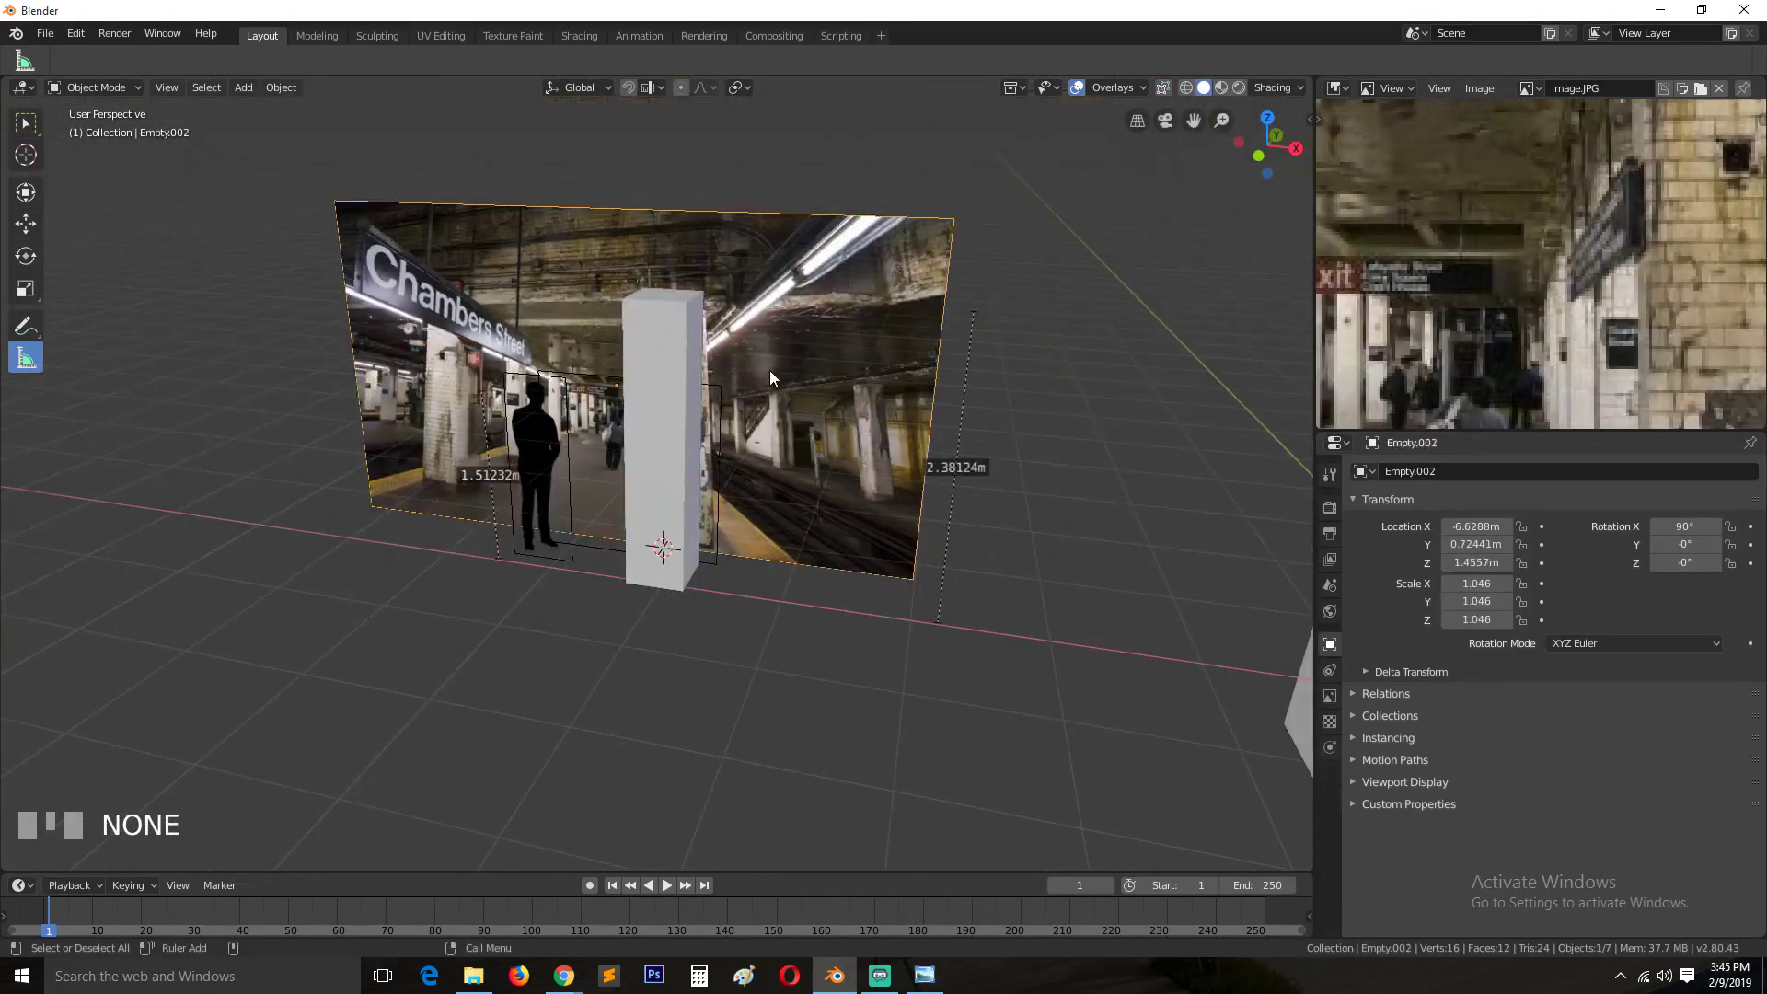
key("h")
left_click(539, 441)
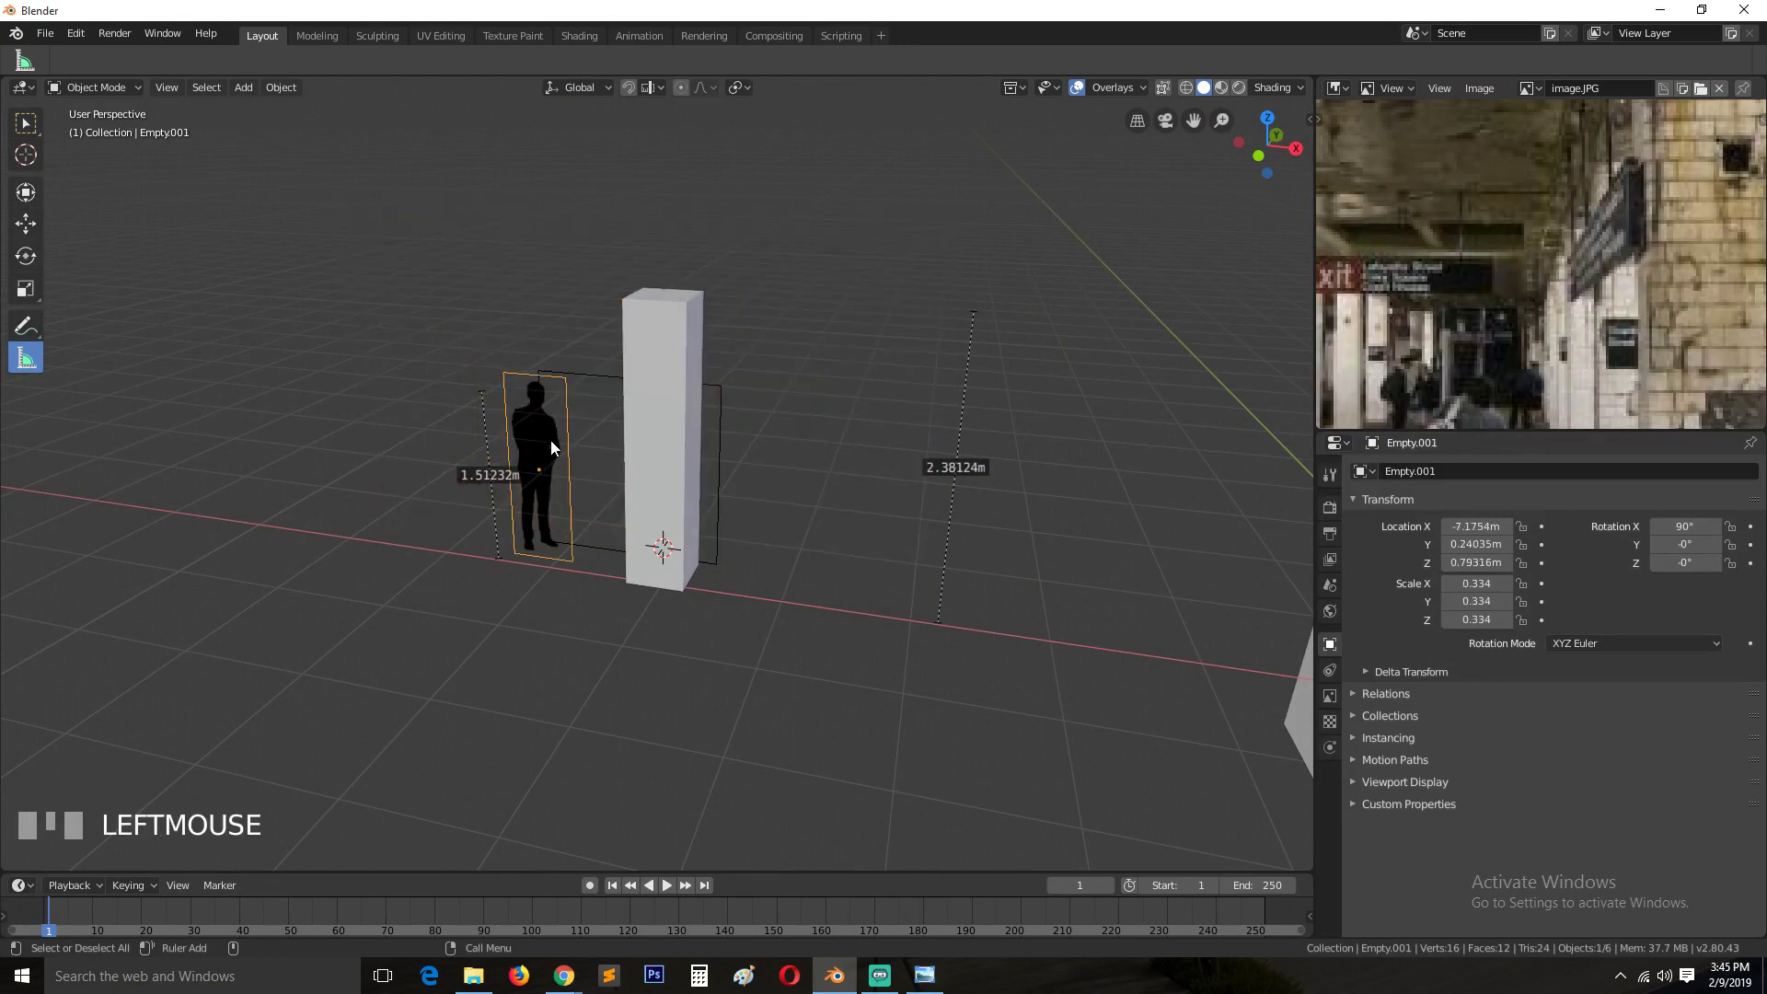
left_click(603, 384, "shift")
key("h")
left_click(646, 399)
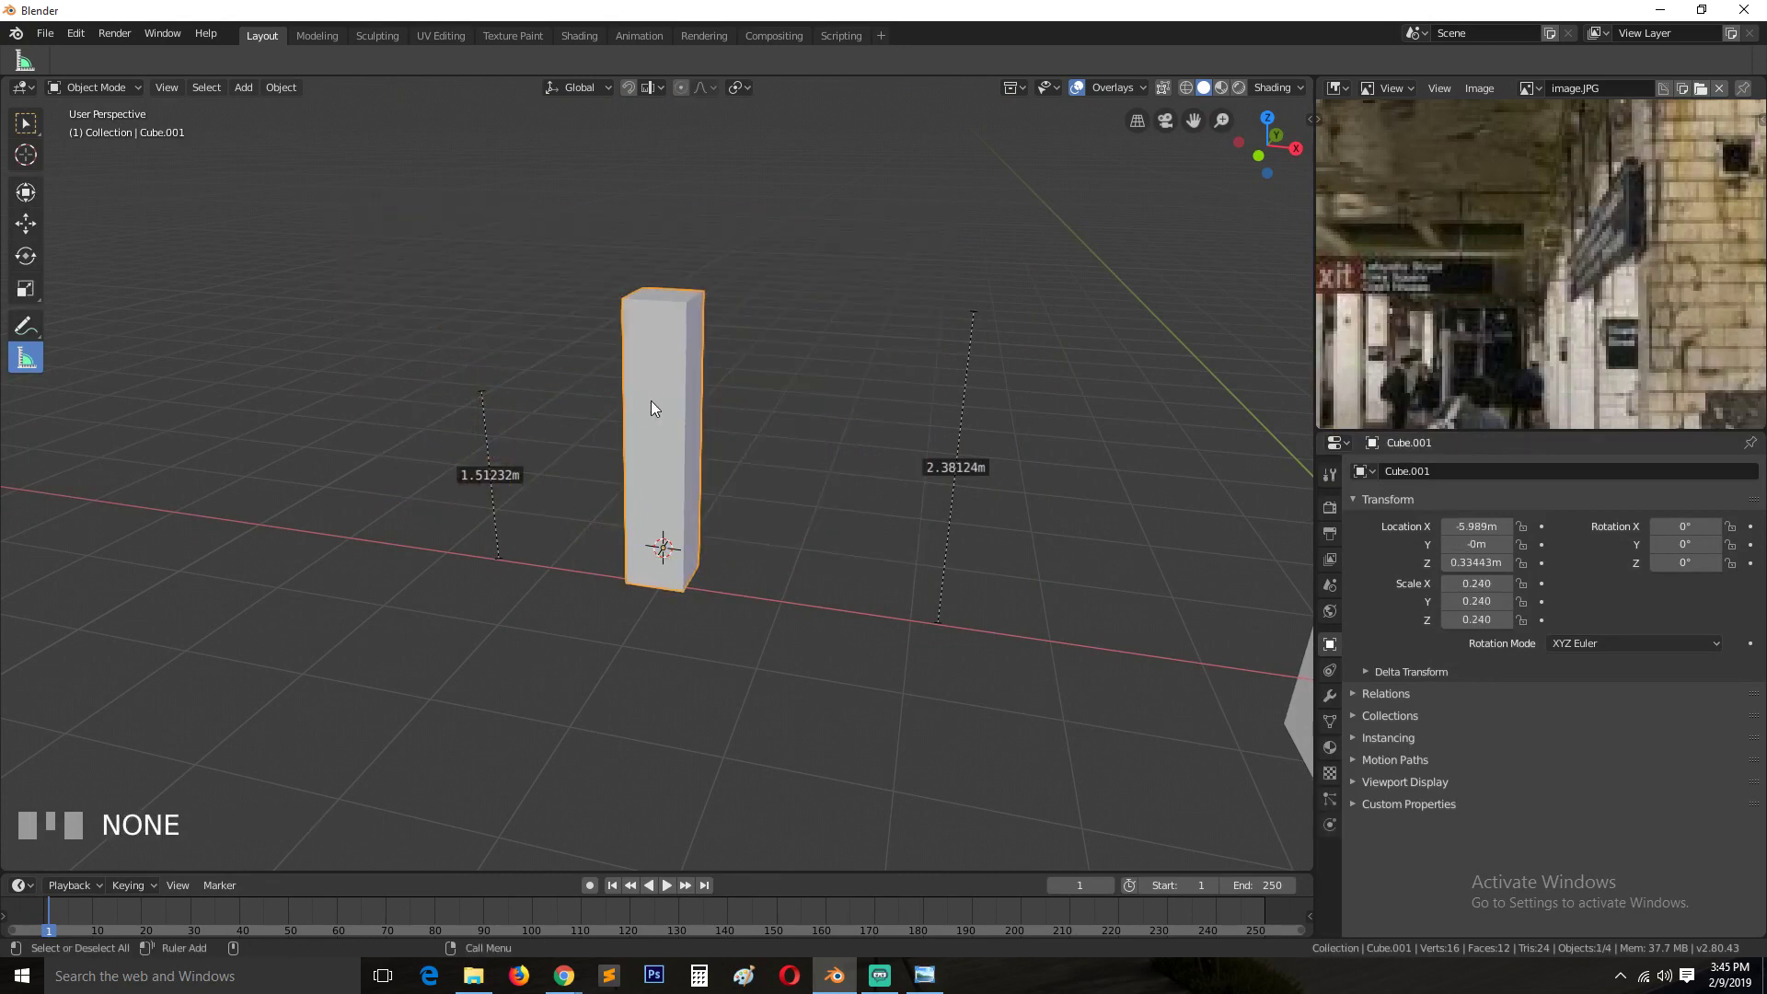
Reframe the view and orbit in close around the pillar block.
scroll(733, 475, "up", 1)
scroll(694, 543, "up", 1)
scroll(692, 539, "up", 4)
scroll(679, 510, "down", 4)
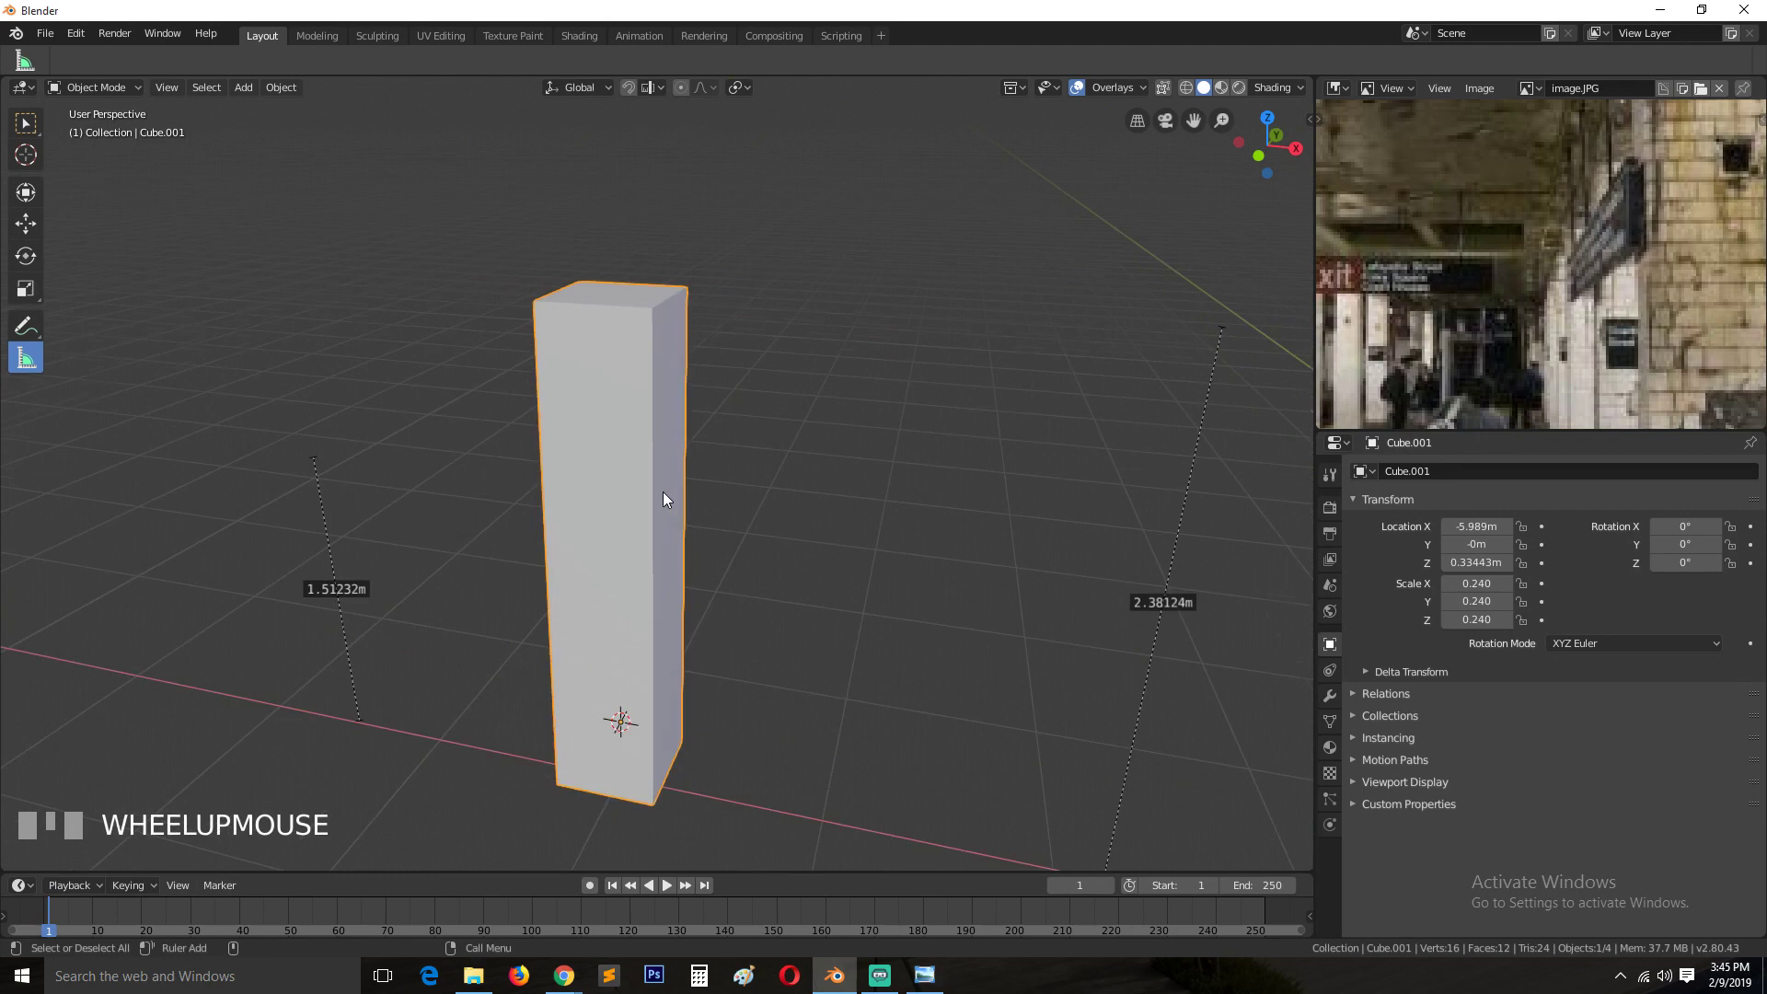
scroll(663, 492, "up", 1)
scroll(1568, 278, "down", 3)
key("grave")
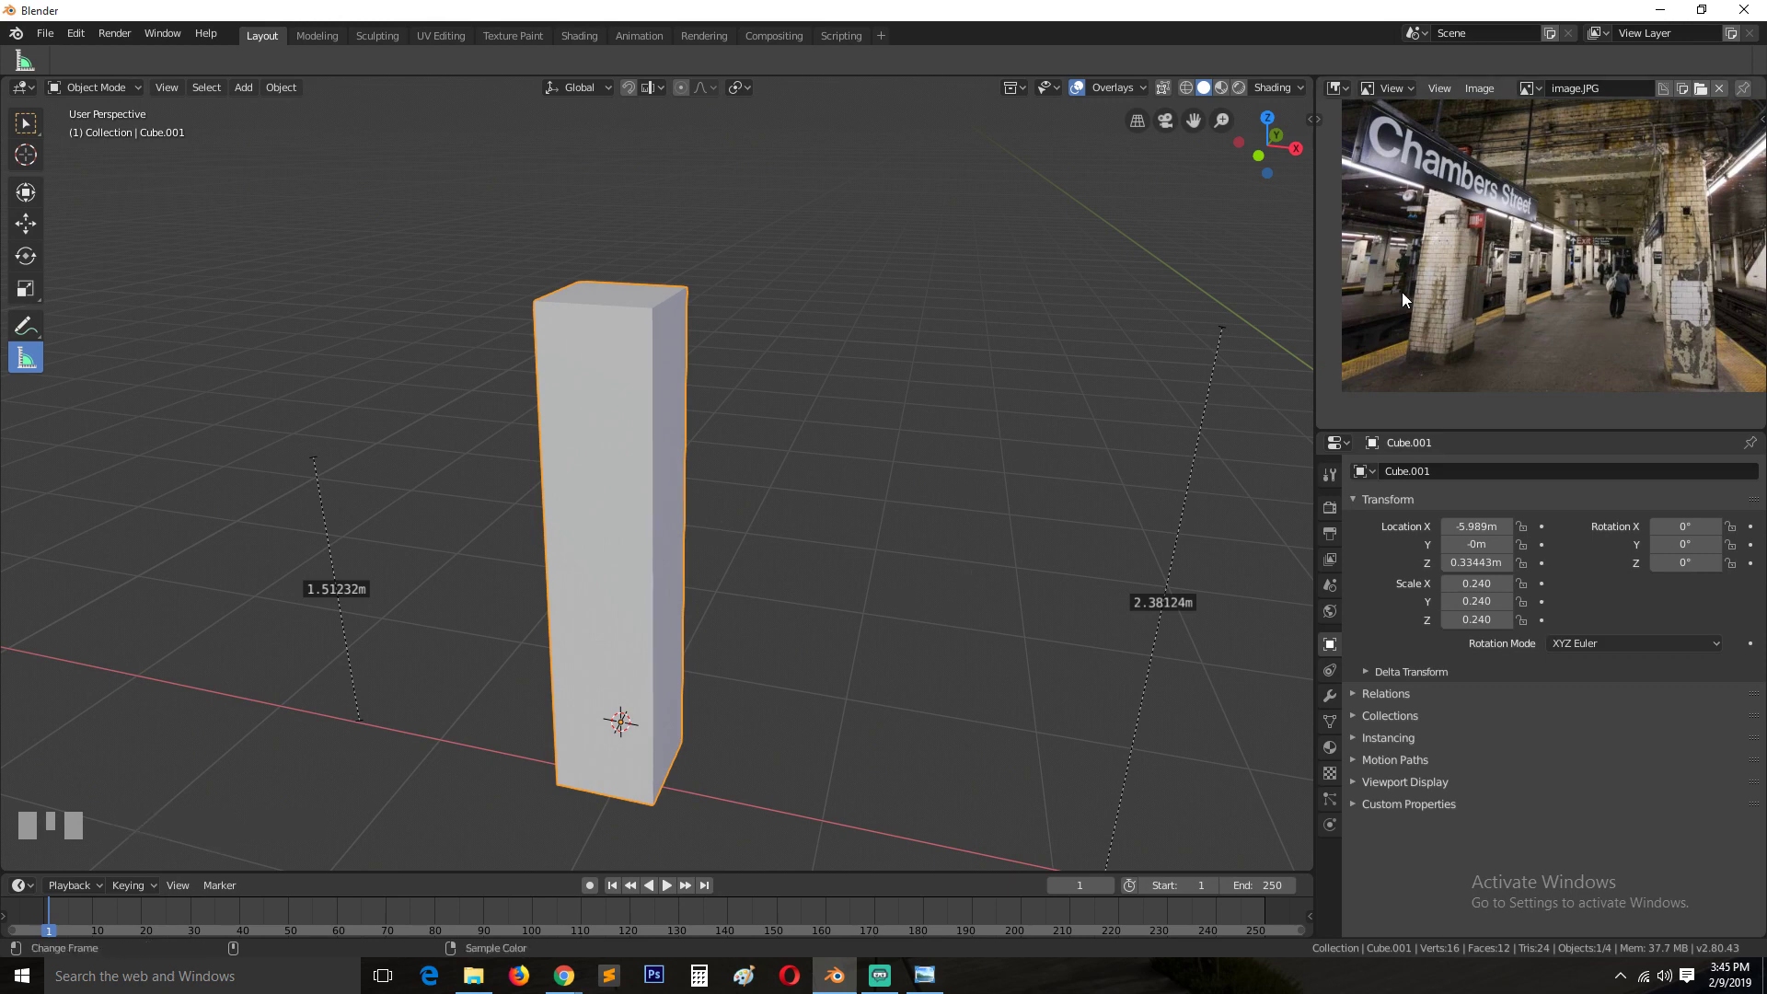
key("grave")
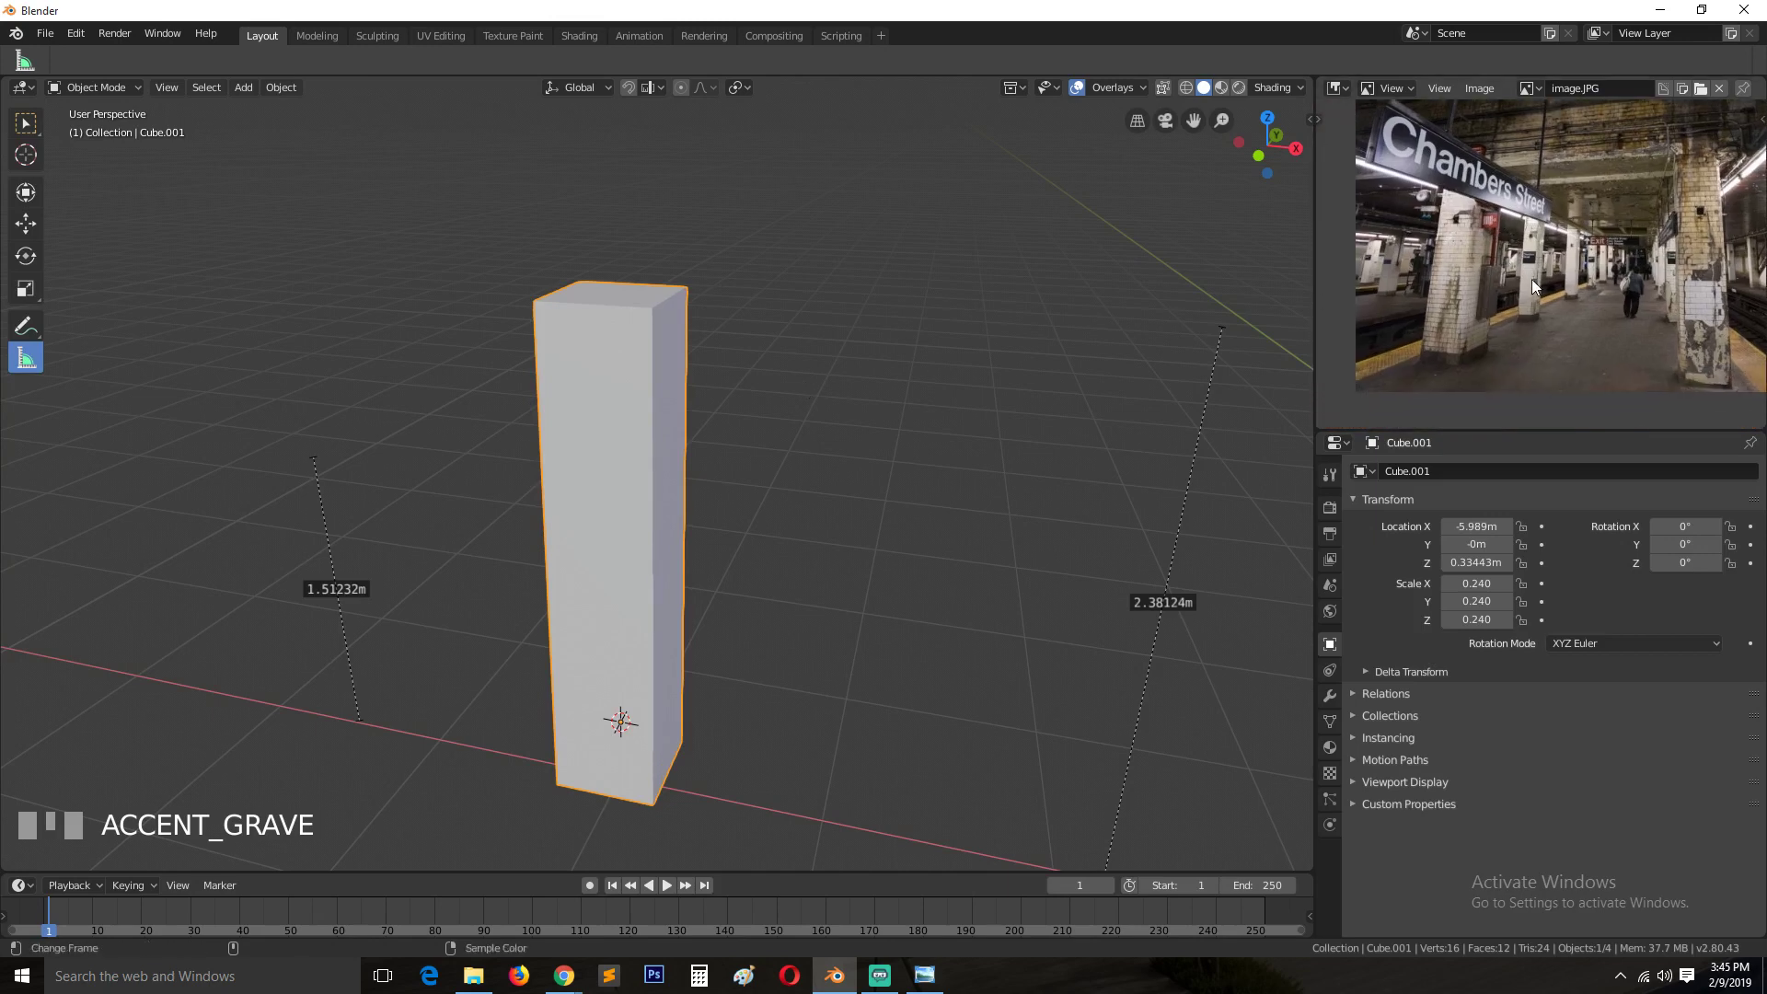
scroll(1532, 279, "up", 2)
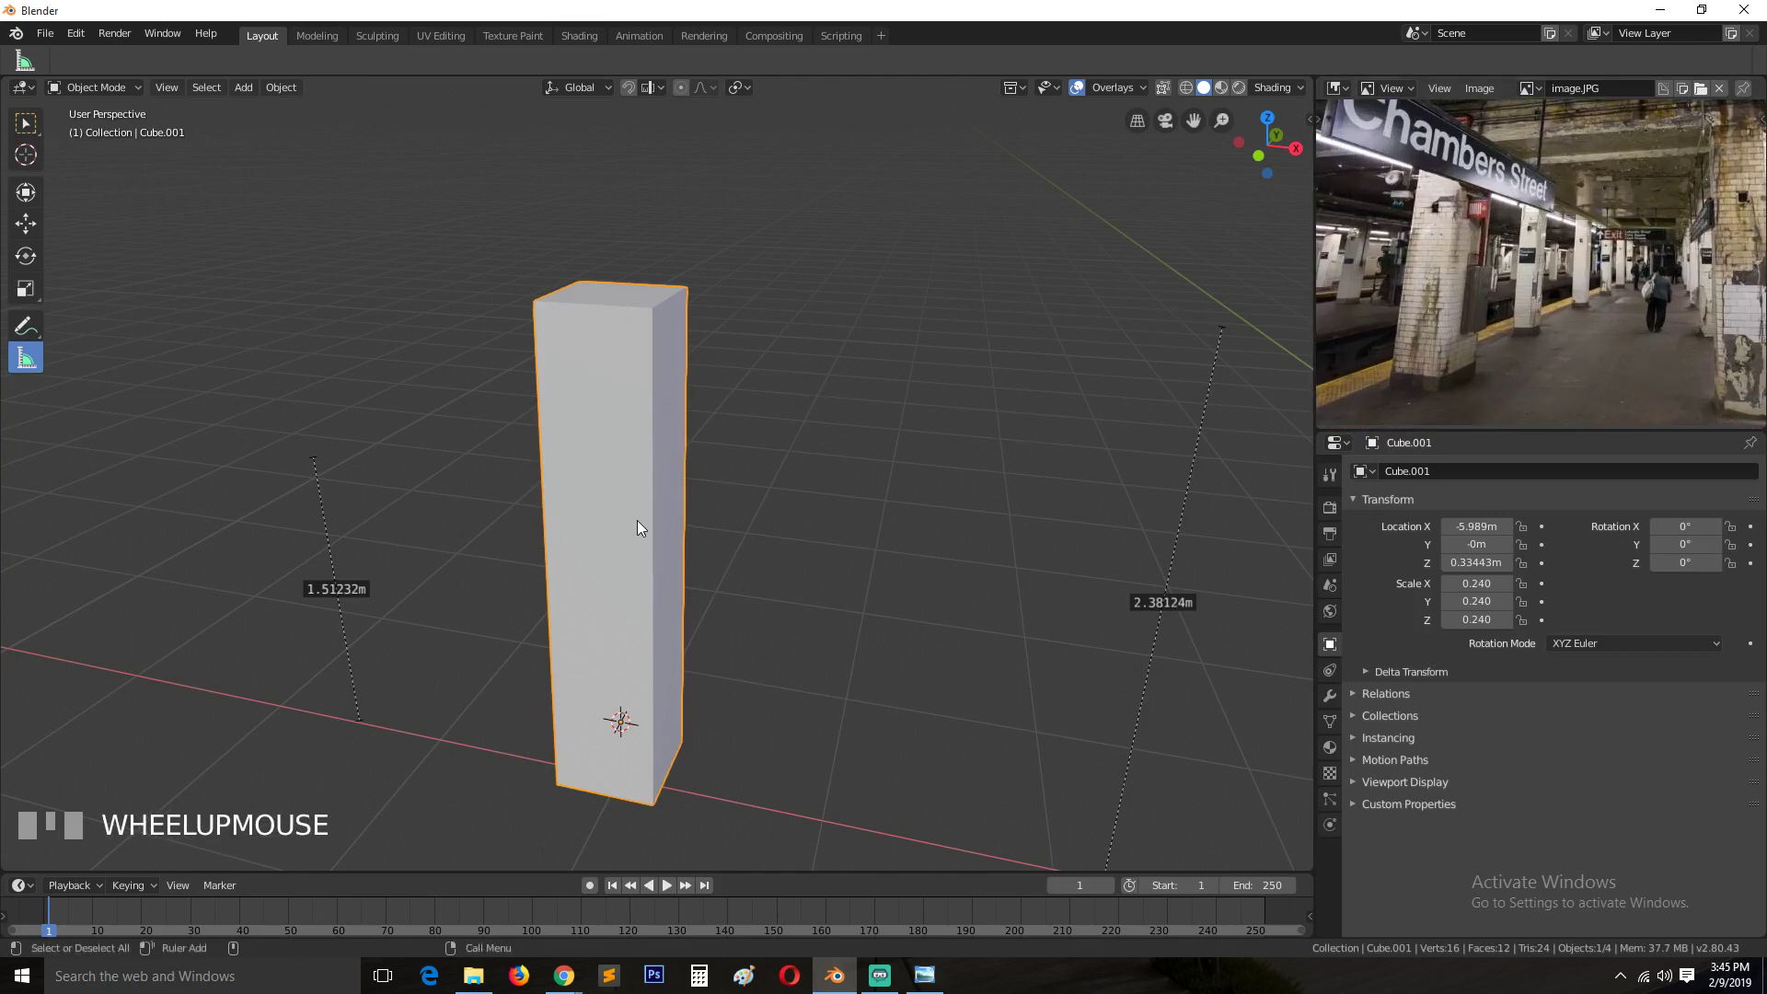
scroll(1447, 344, "down", 1)
key("grave")
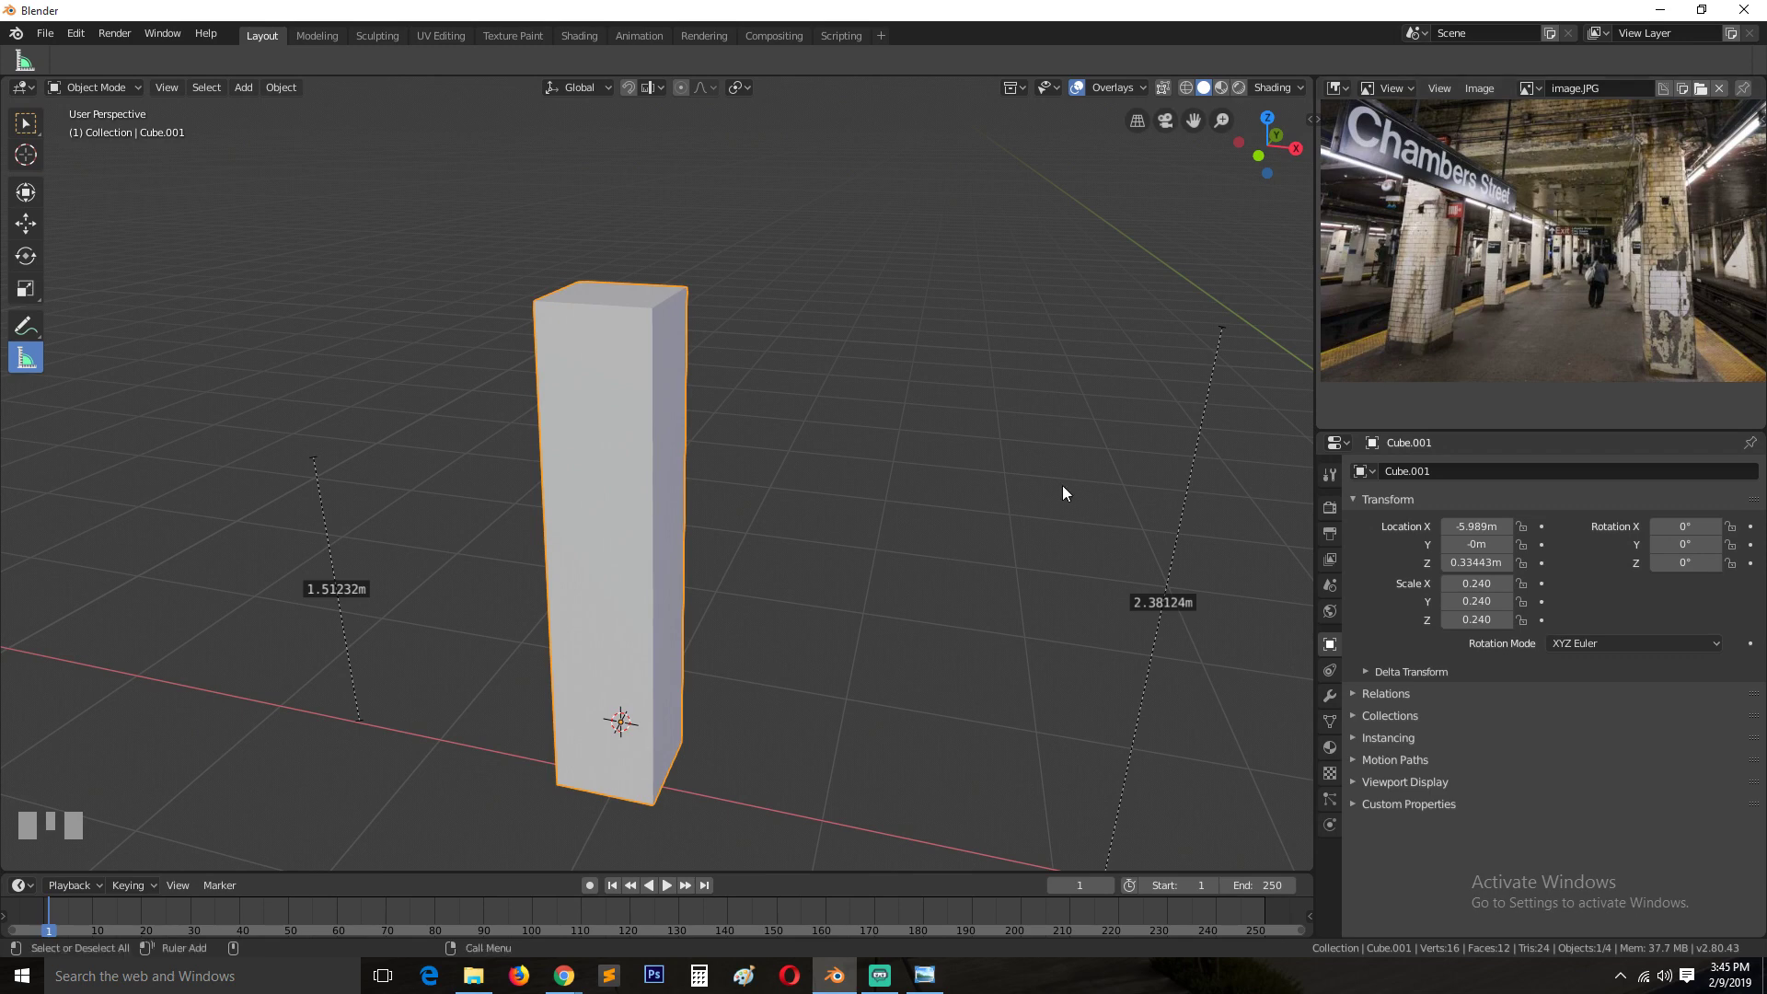
key("grave")
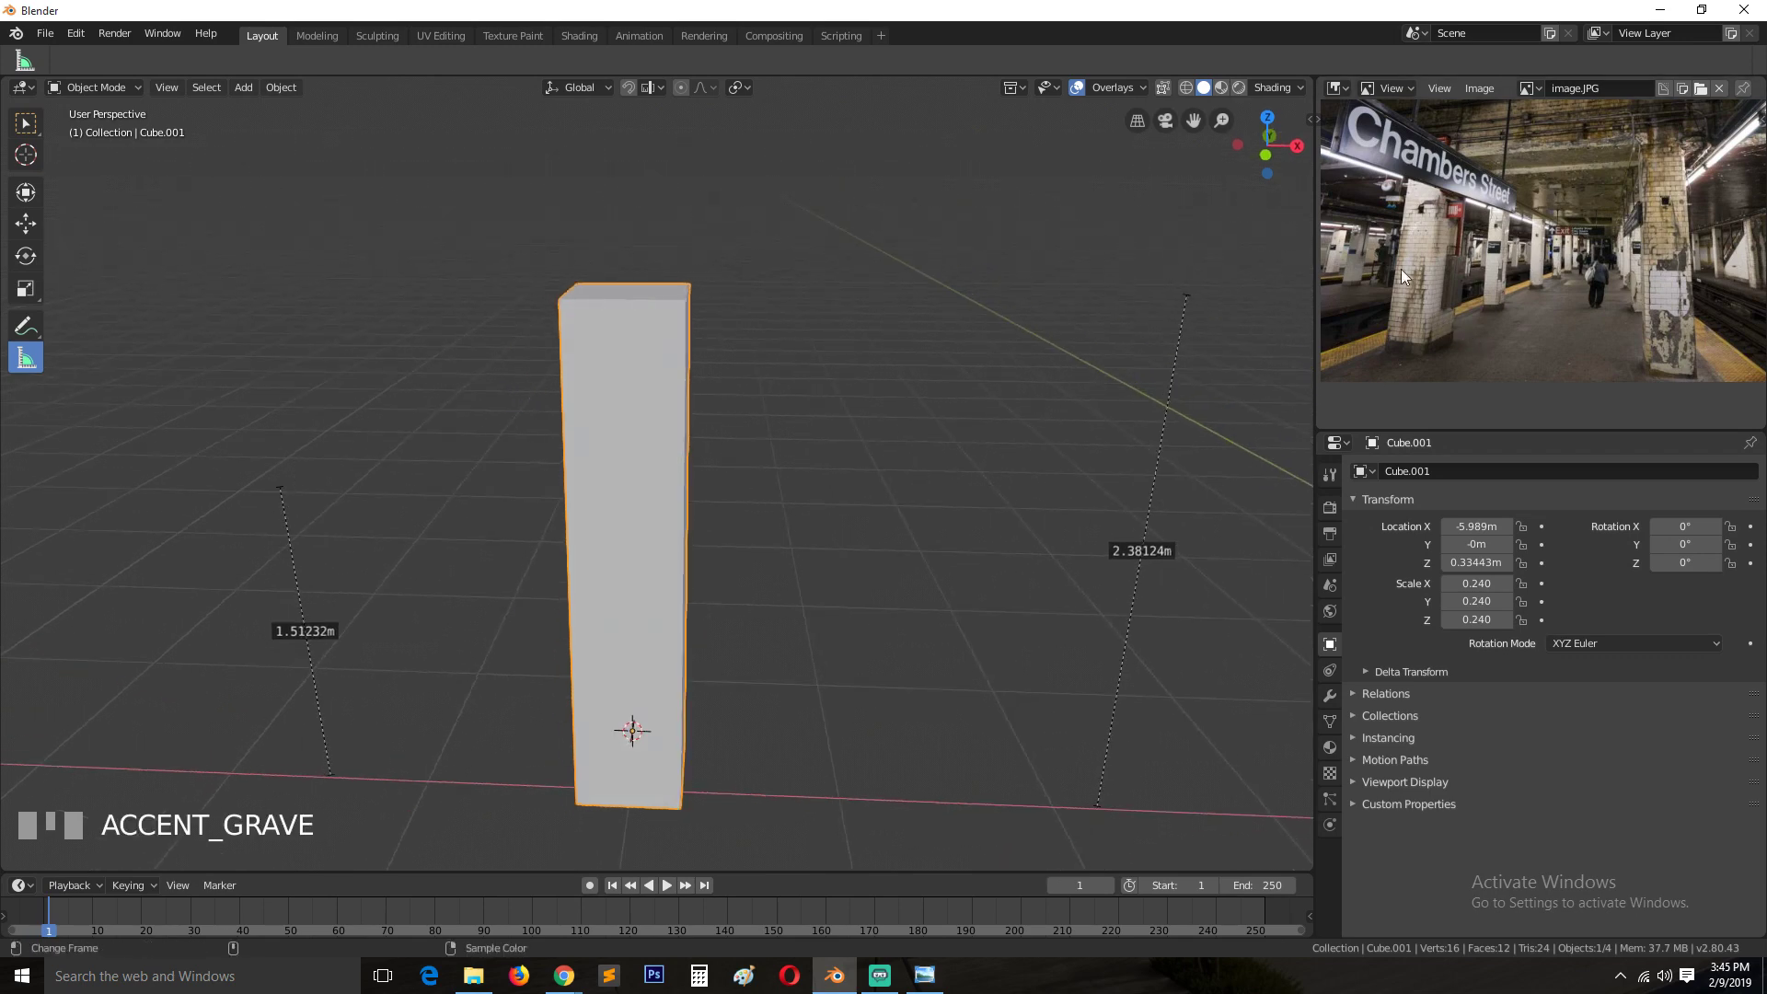
scroll(1571, 273, "up", 4)
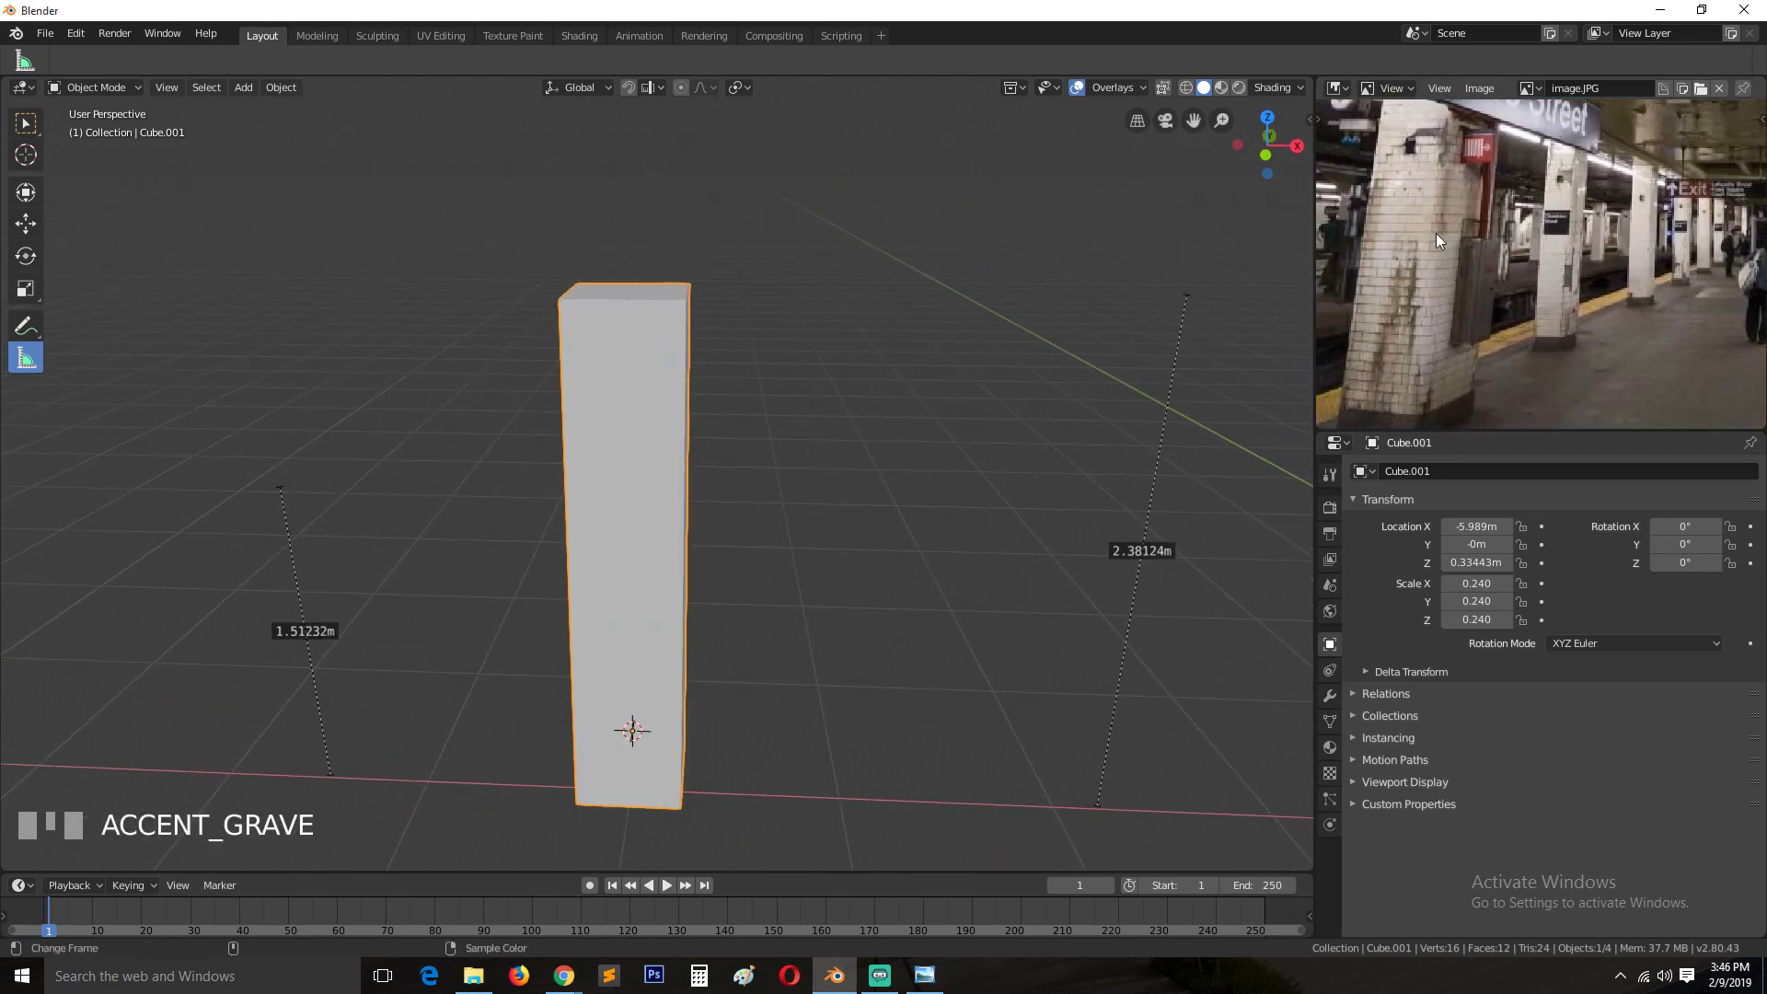
middle_click_drag(483, 598, 679, 571)
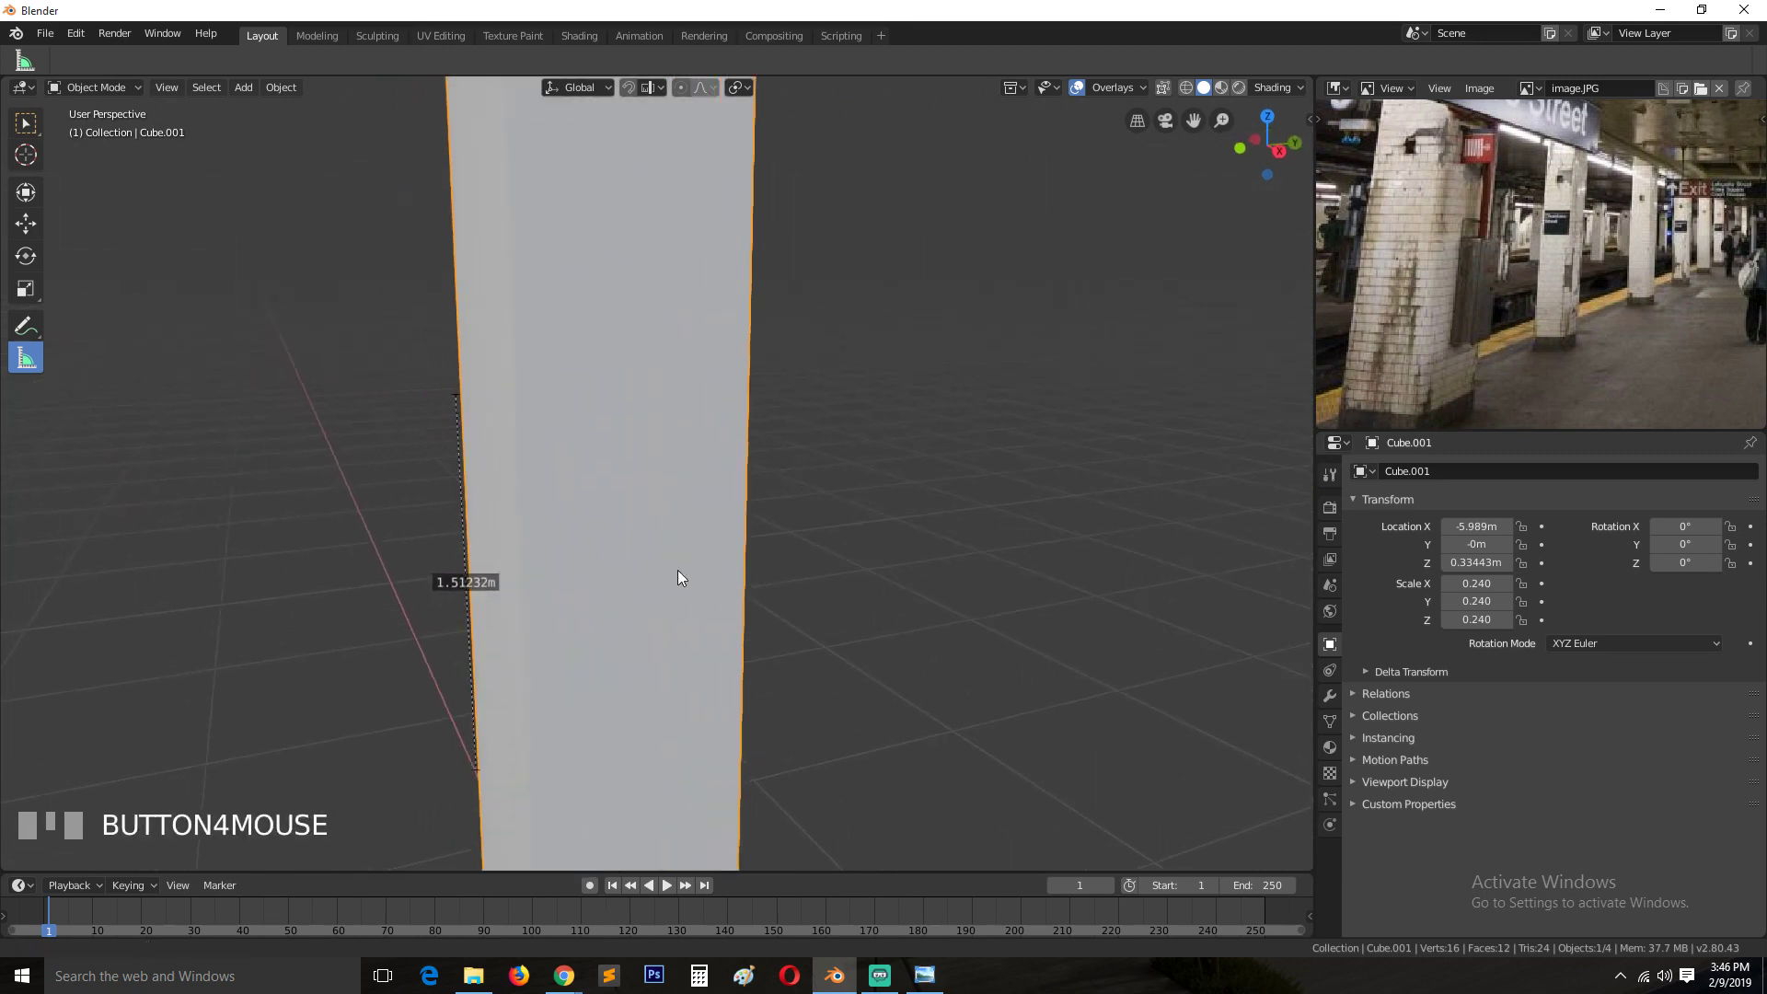
In Edit Mode, select the pillar's vertical edge loops.
key("grave")
key("Tab")
scroll(690, 575, "up", 2)
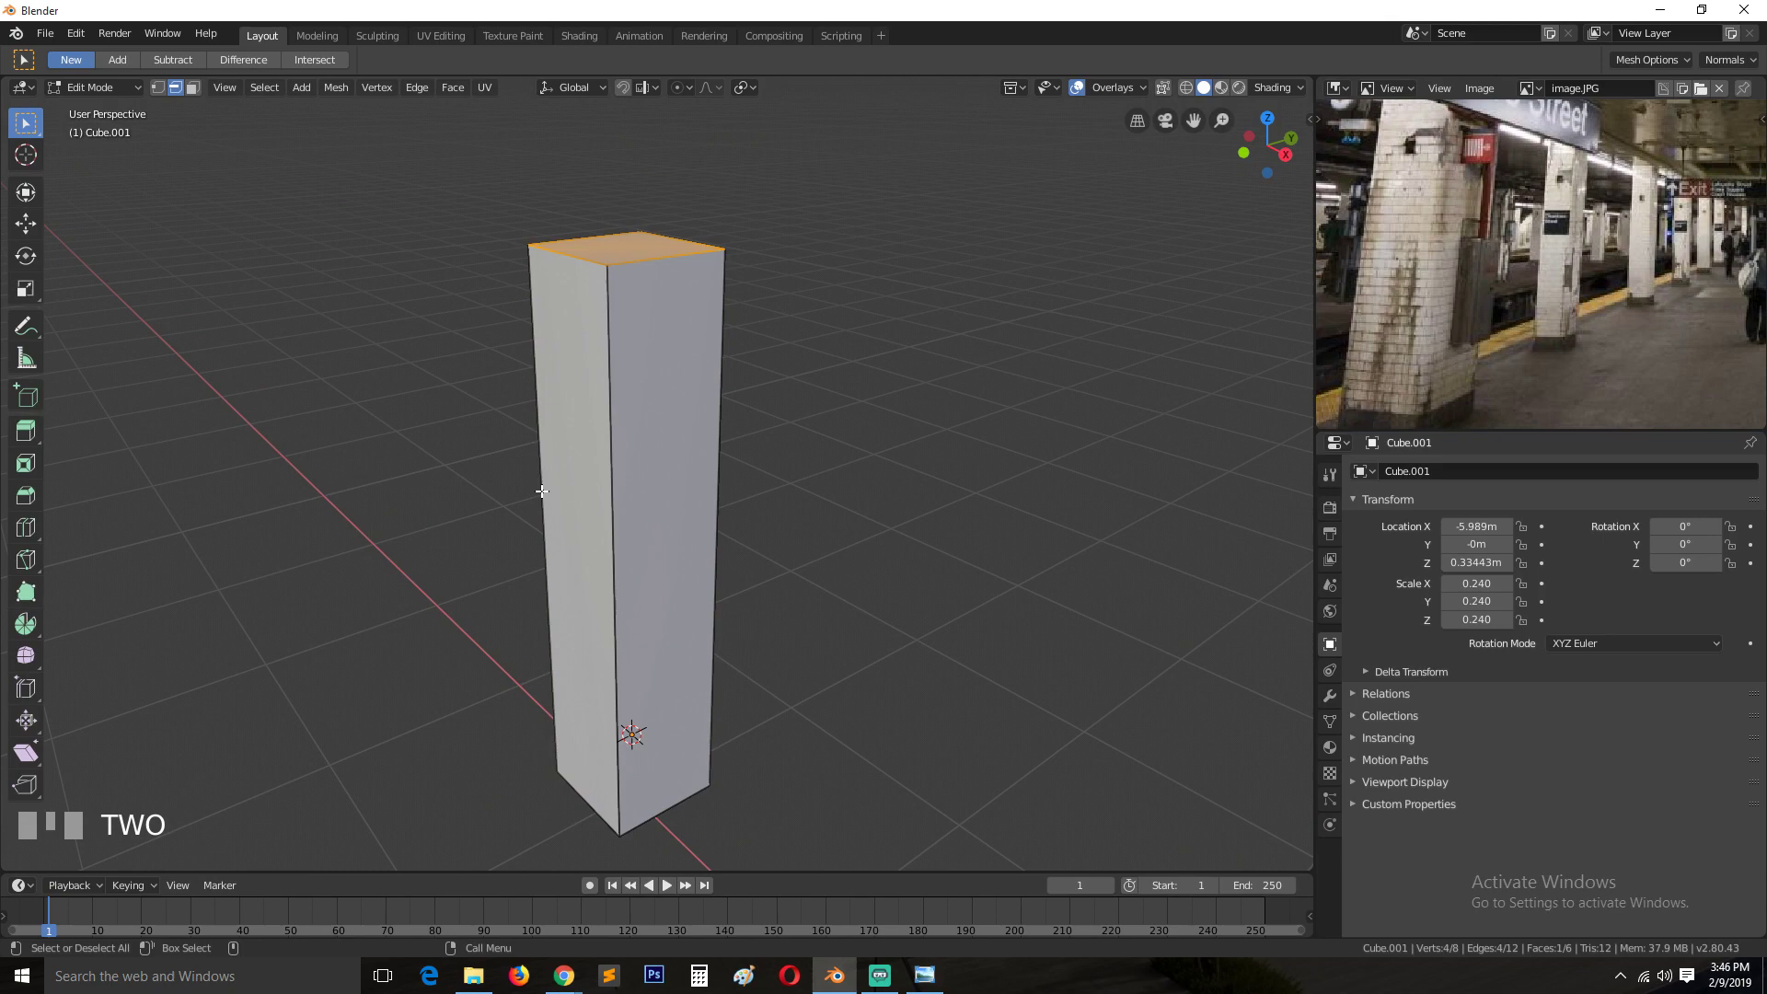
left_click(611, 513, "alt")
left_click(702, 395, "alt+shift")
key("grave")
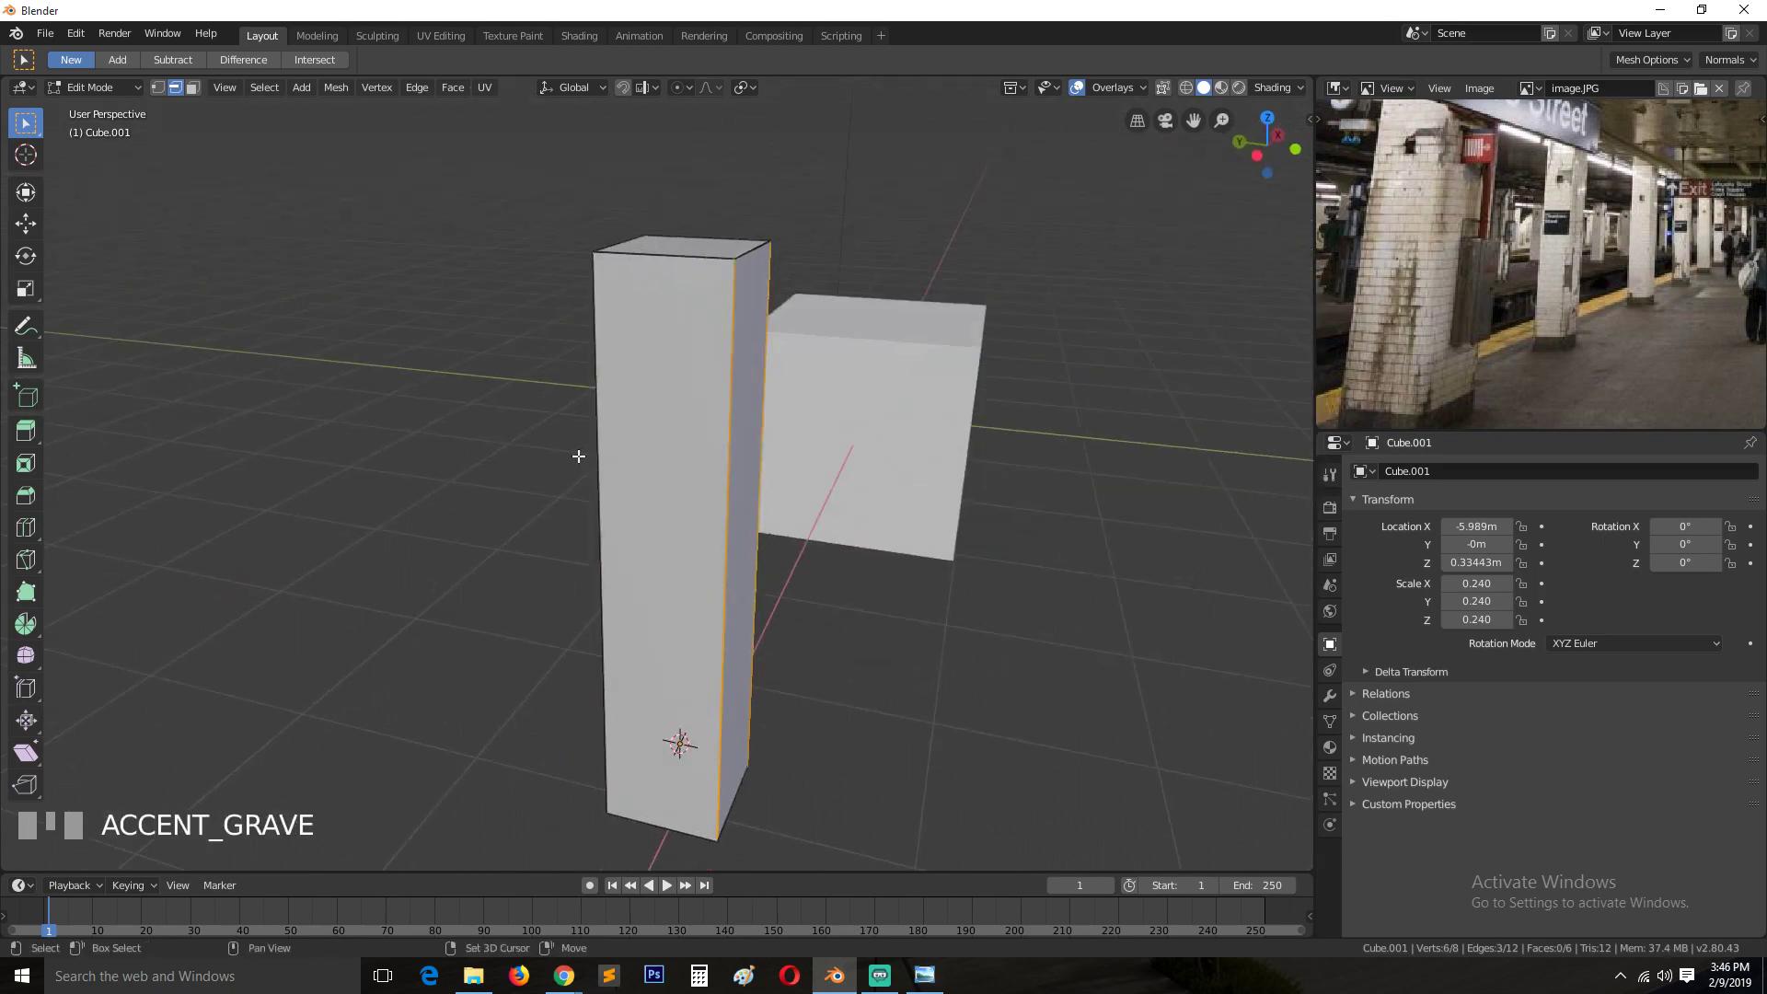
left_click(580, 455, "shift")
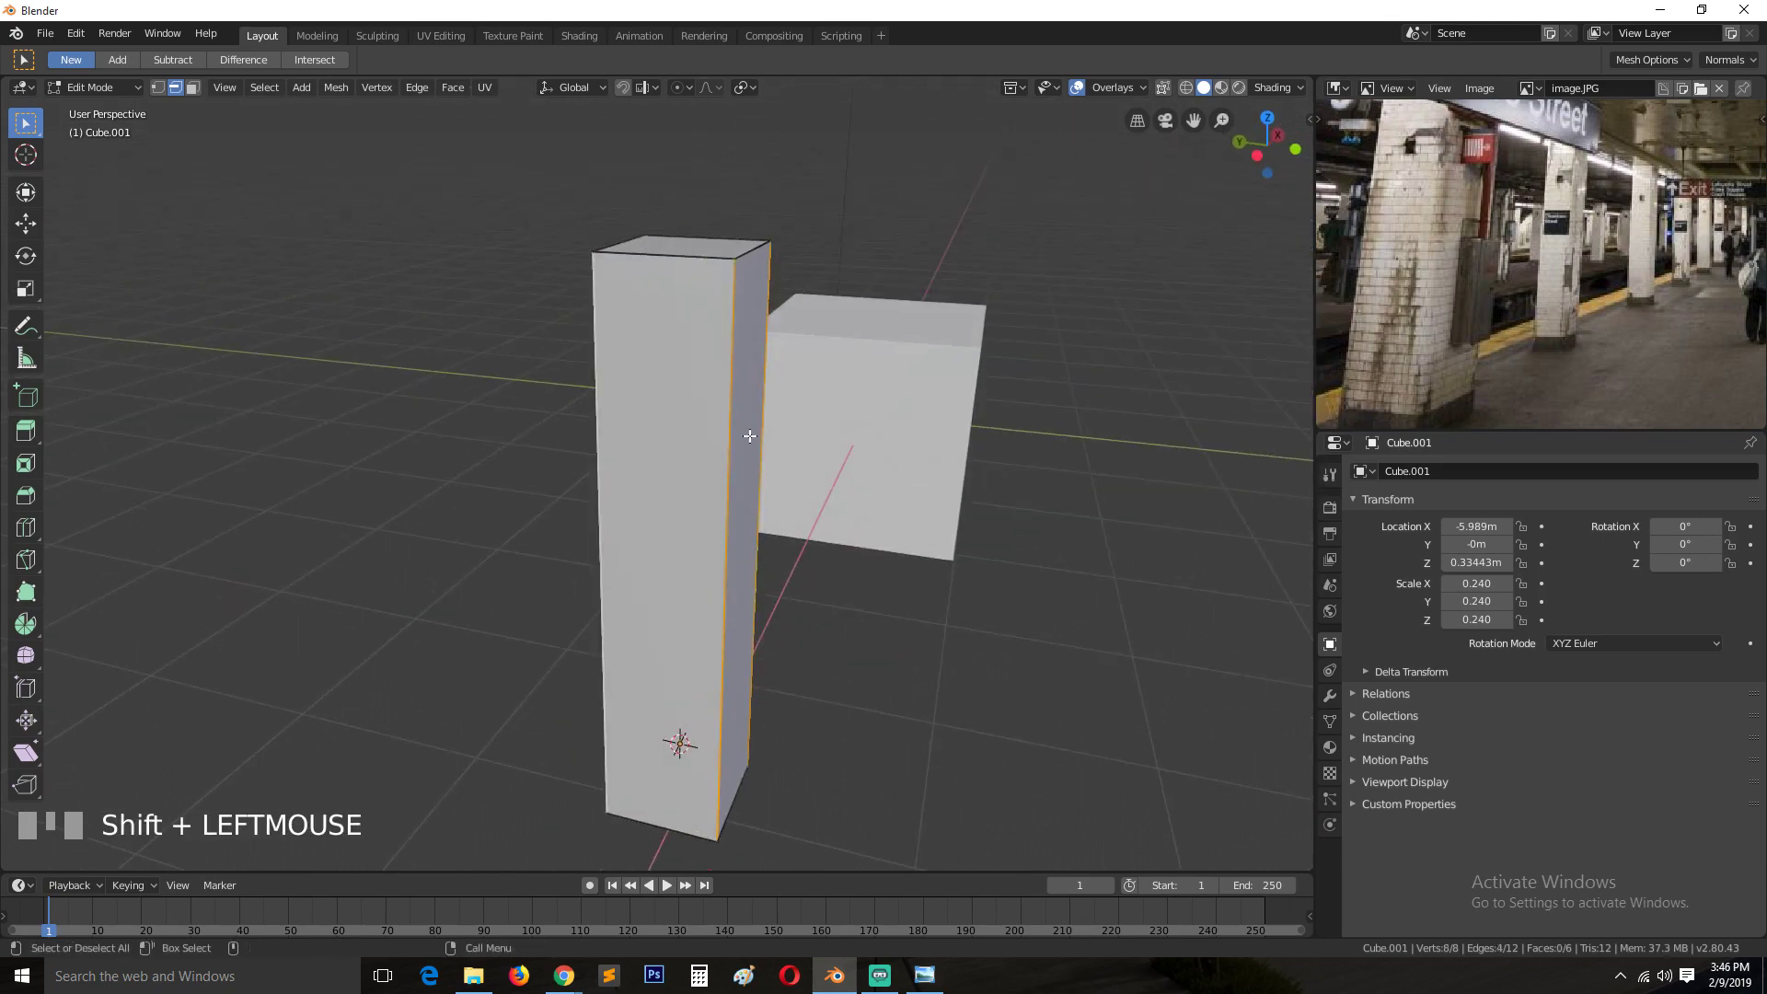
key("grave")
key("grave")
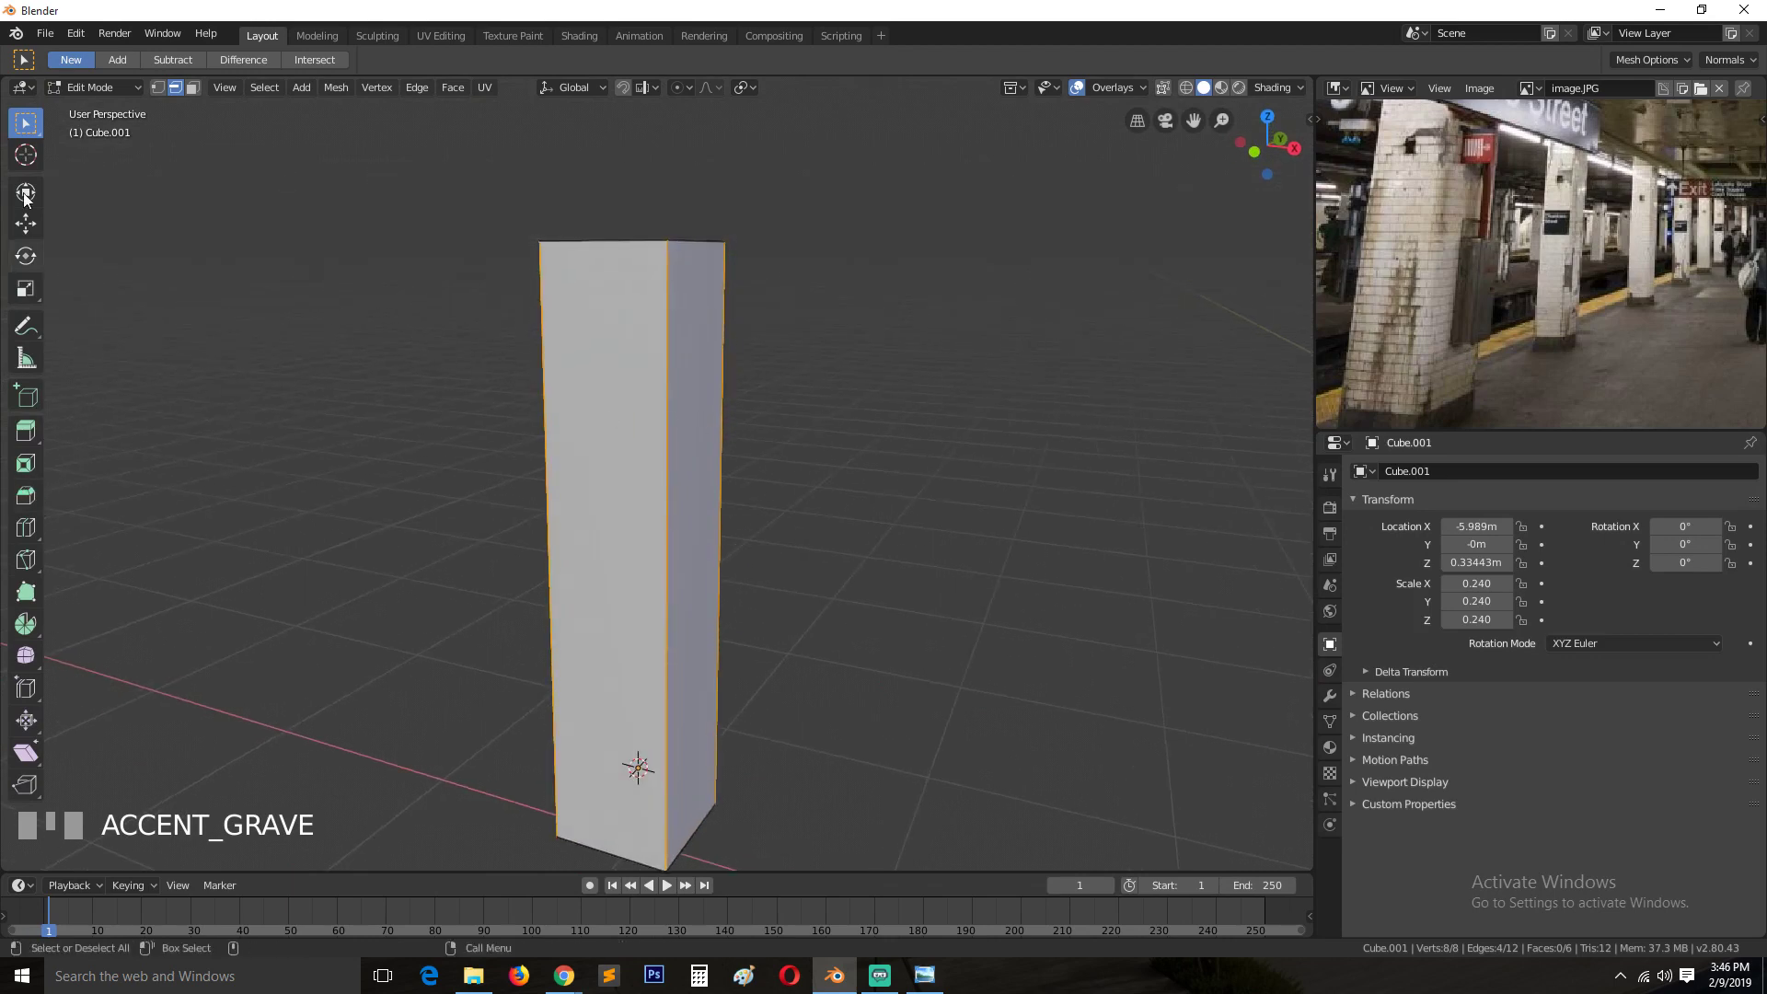
Bevel the selected vertical edges at 0.291 offset with 2 segments.
left_click(26, 495)
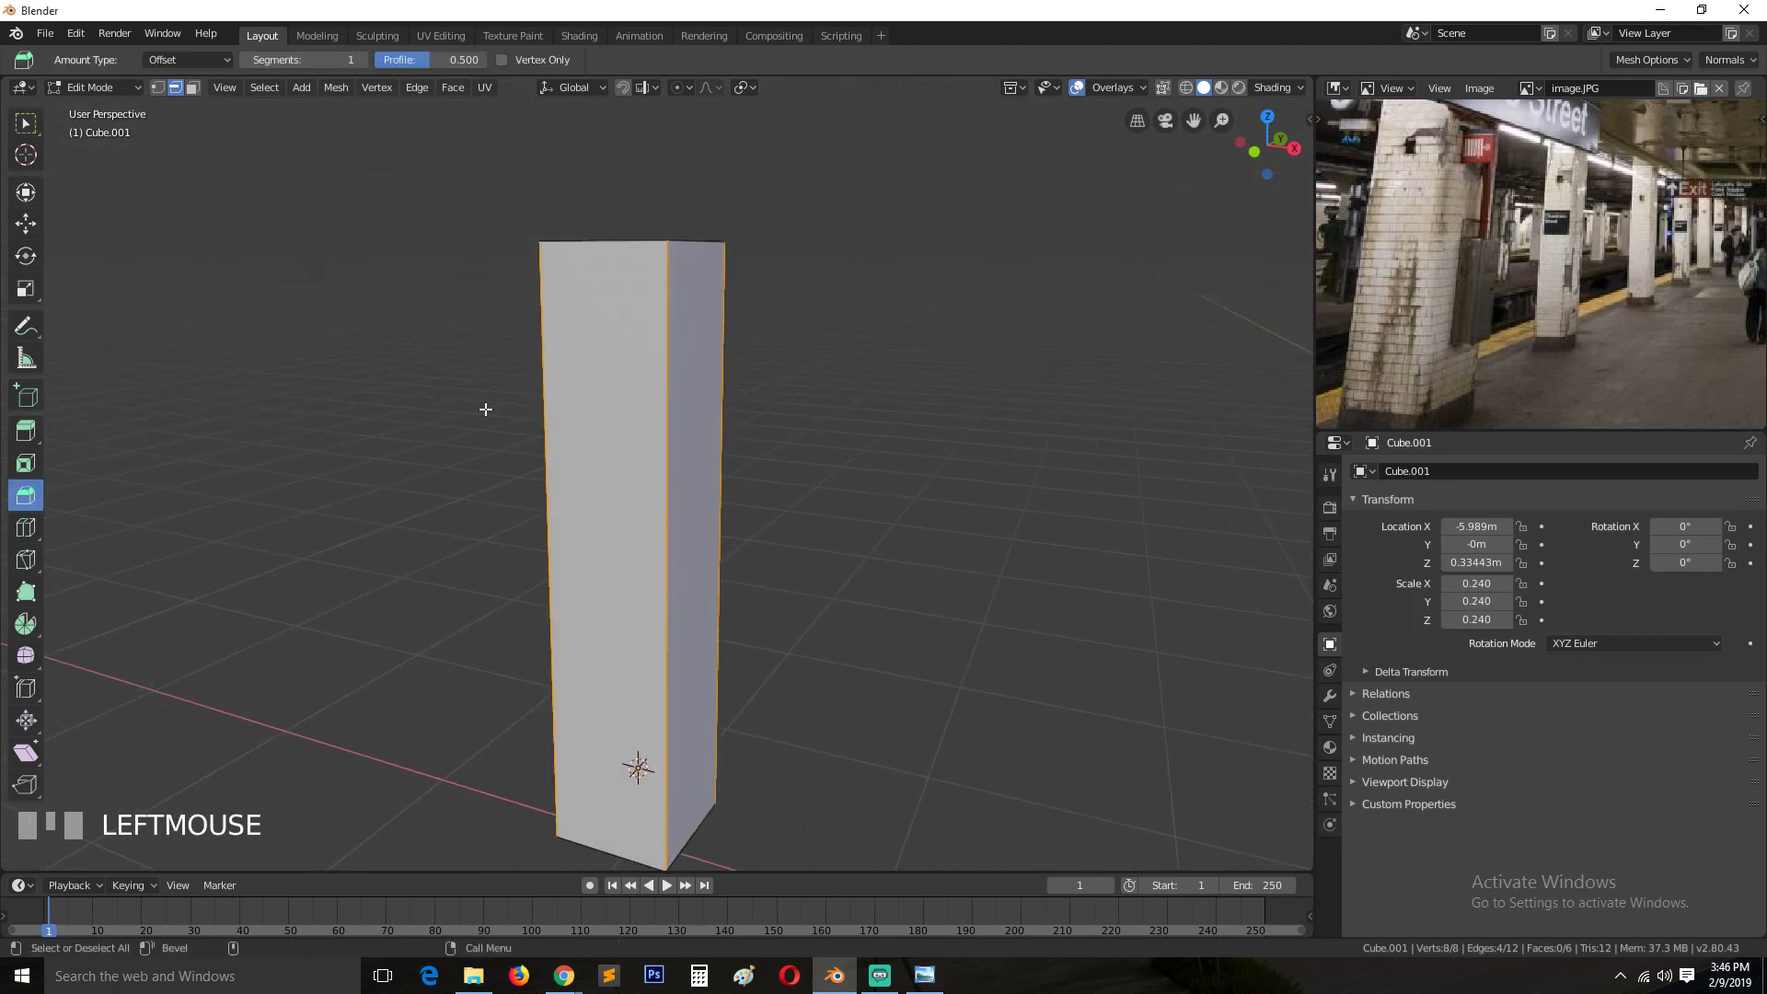
left_click_drag(675, 469, 720, 436)
key("grave")
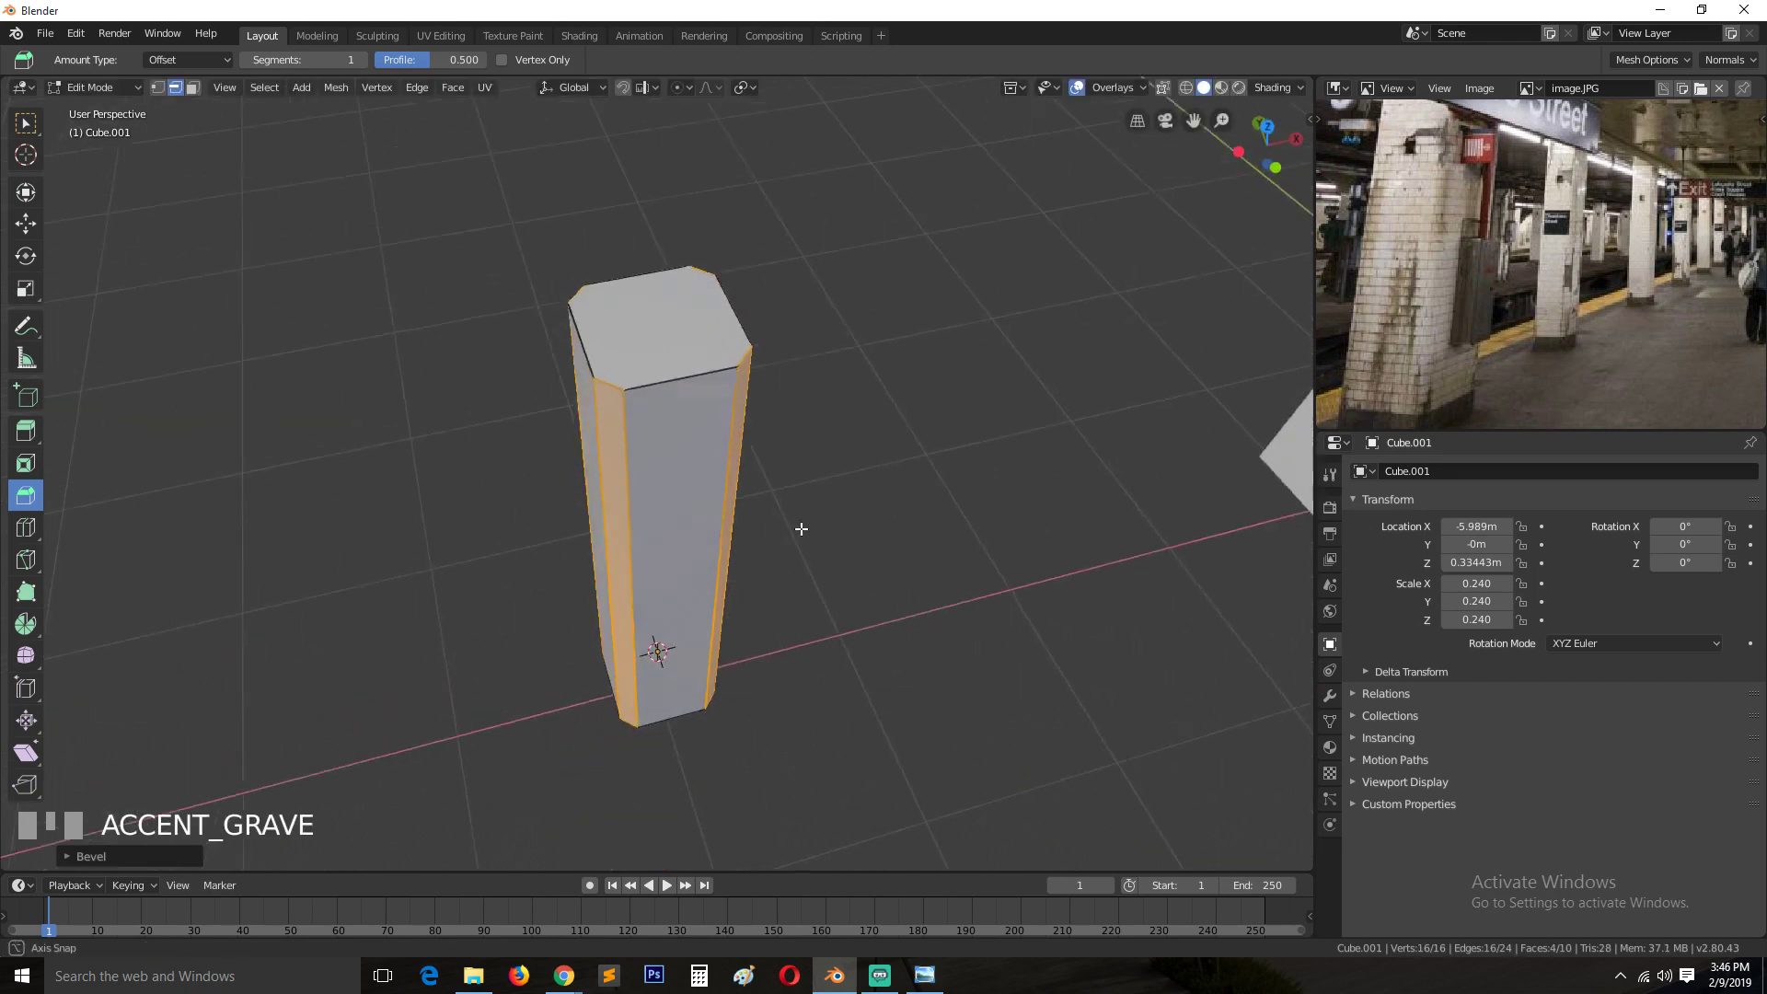
left_click(70, 855)
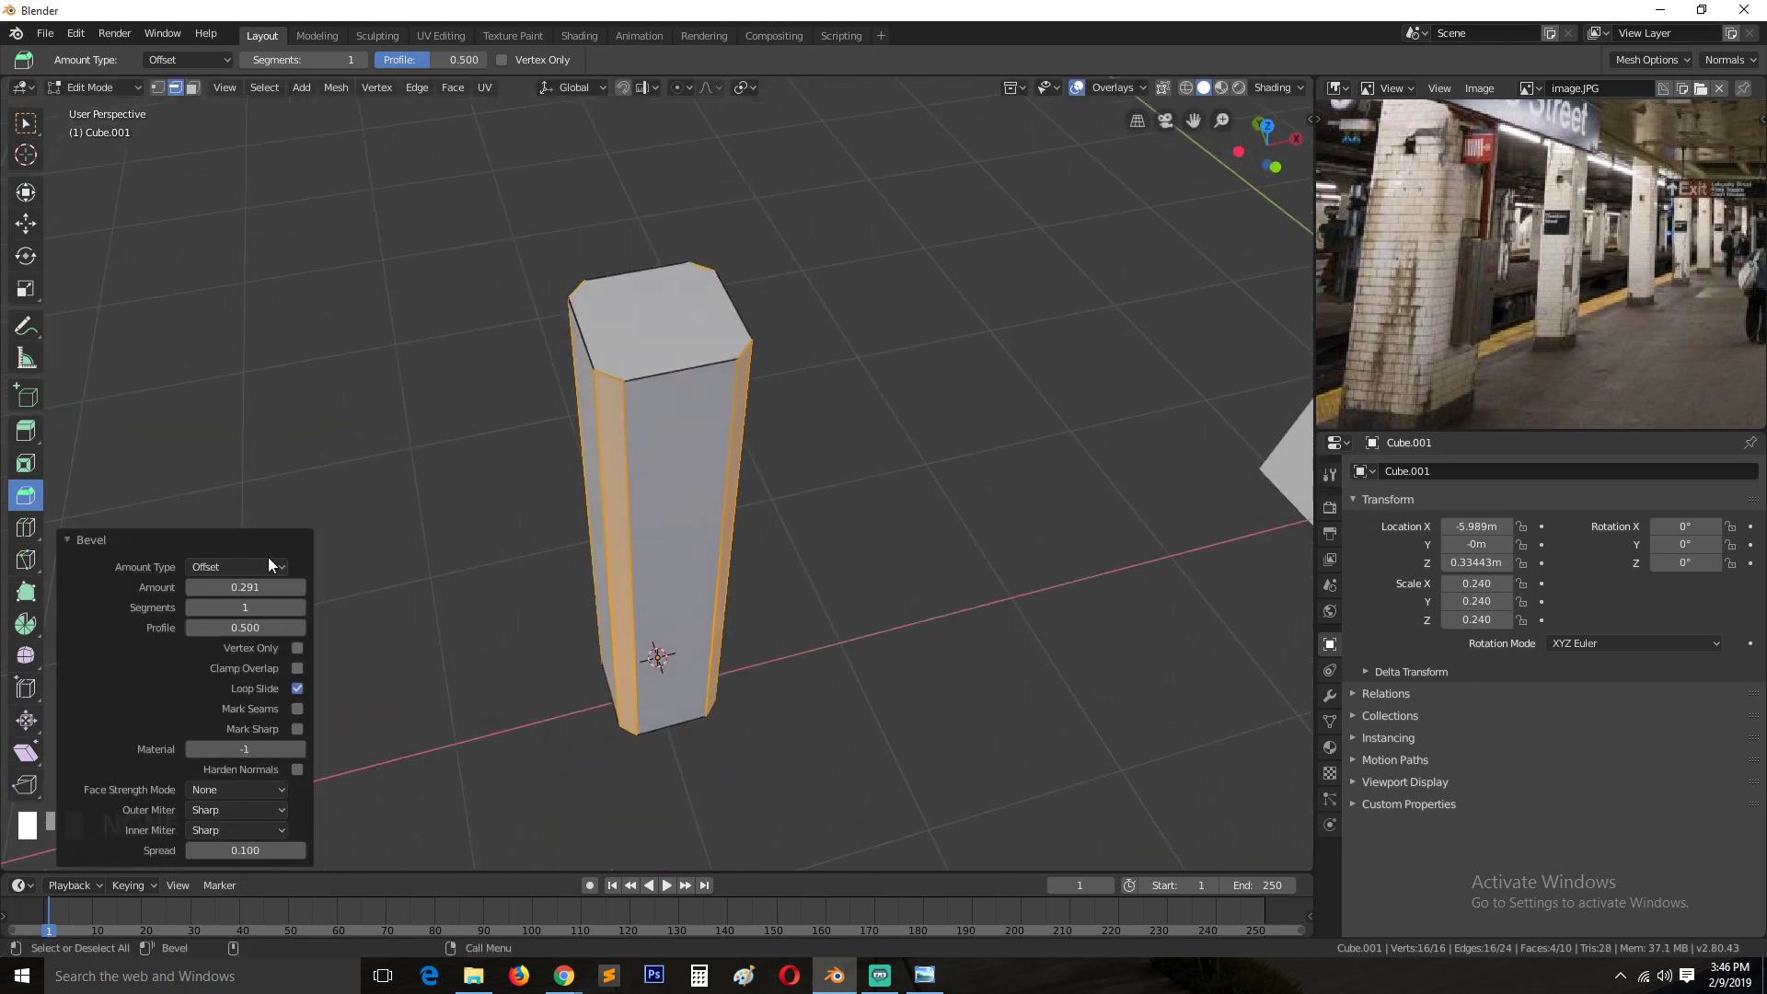
left_click(304, 608)
middle_click_drag(386, 516, 461, 367)
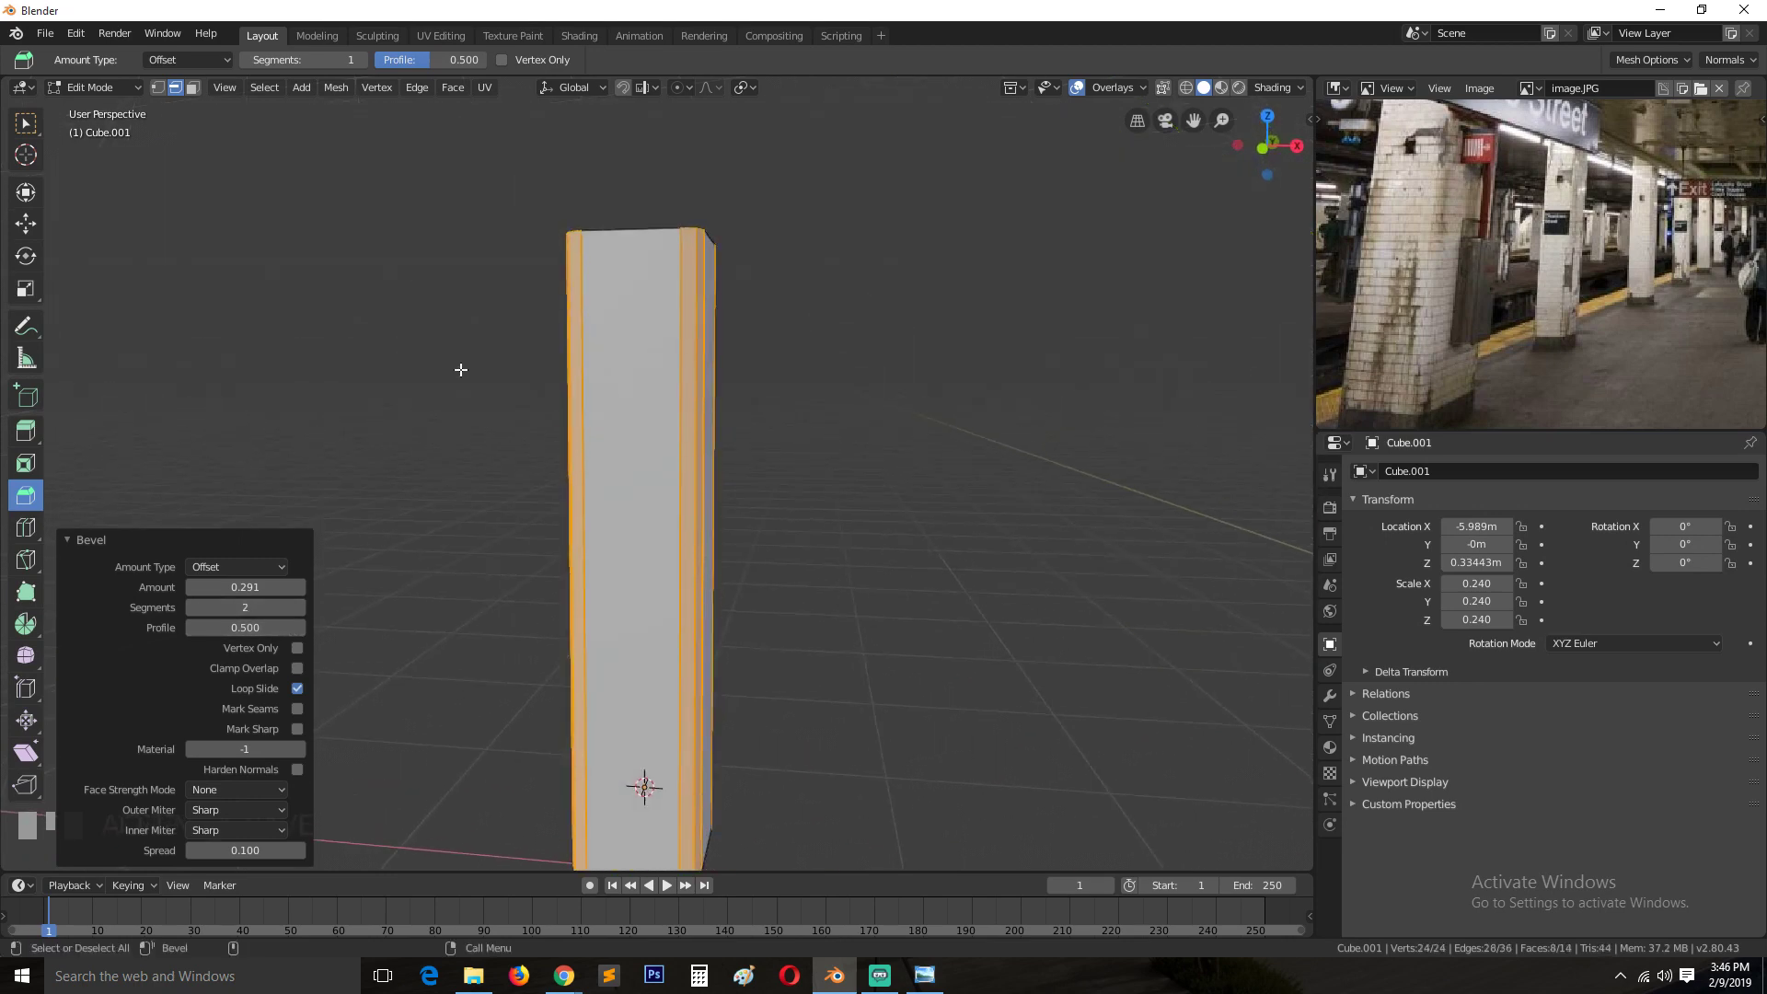
middle_click_drag(550, 420, 461, 488)
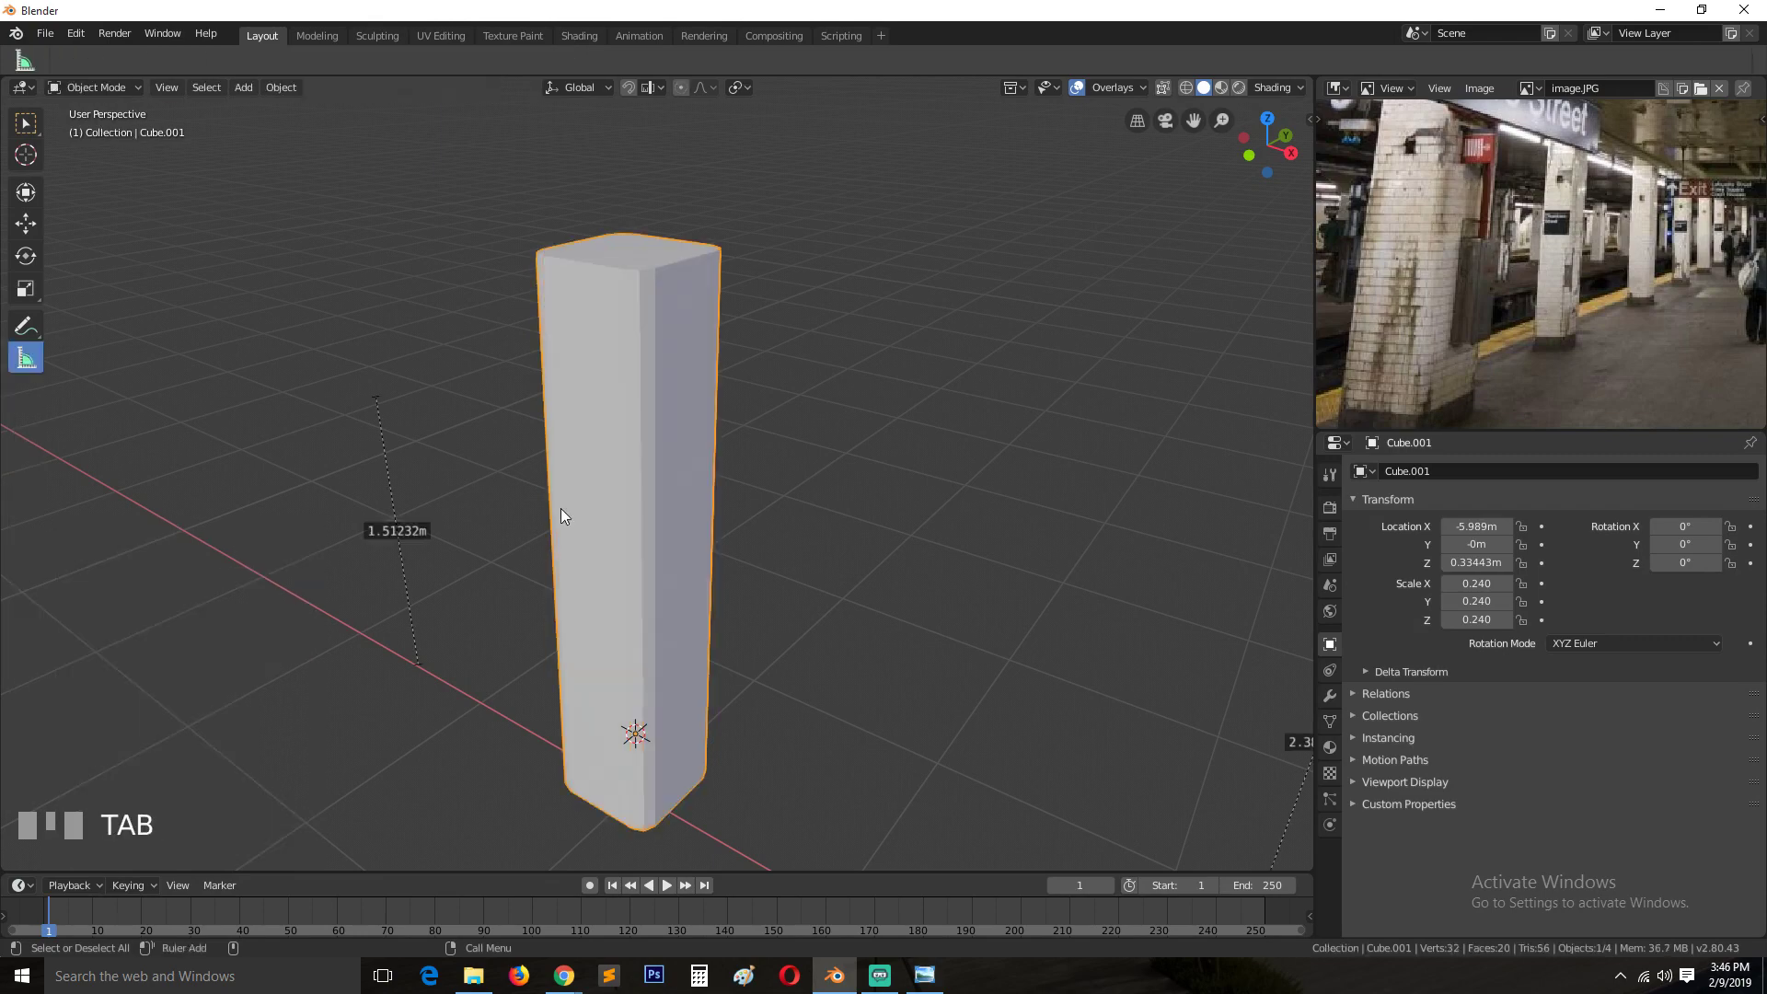
Return to object mode and orbit around the beveled pillar, reframing the reference photo.
key("Tab")
key("grave")
middle_click_drag(665, 410, 615, 451)
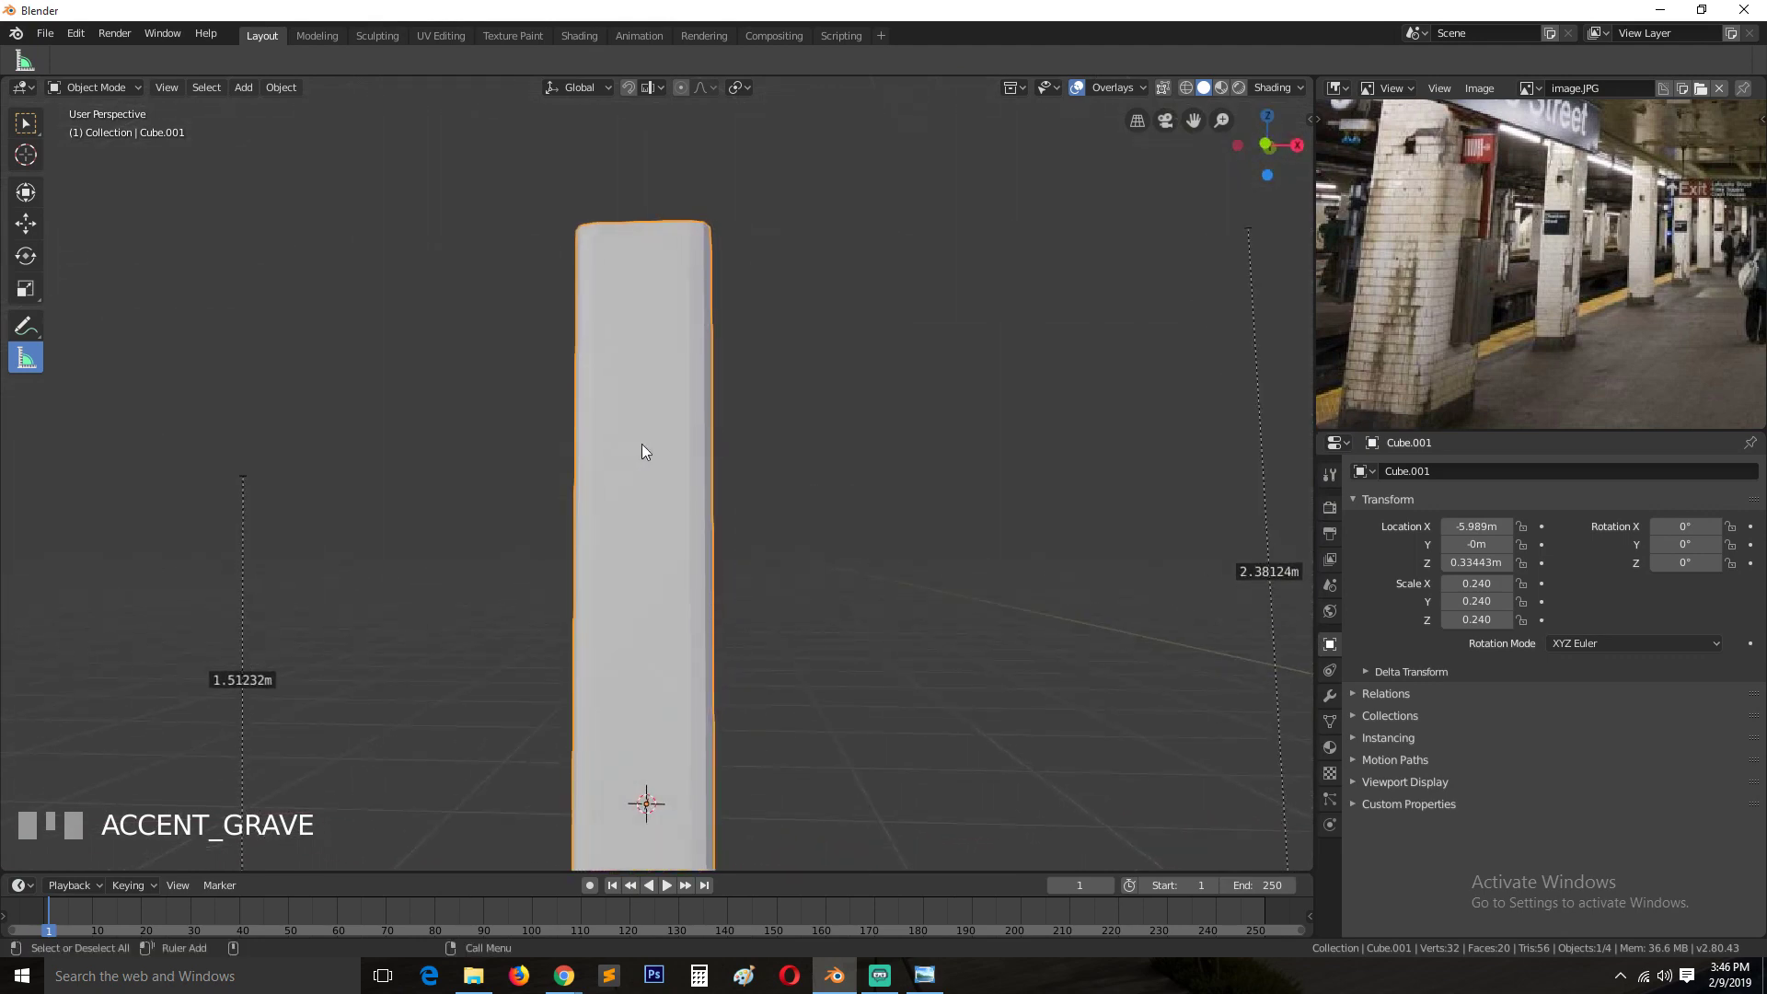
scroll(642, 444, "down", 1)
scroll(1484, 312, "down", 2)
key("grave")
middle_click_drag(1484, 312, 1273, 424)
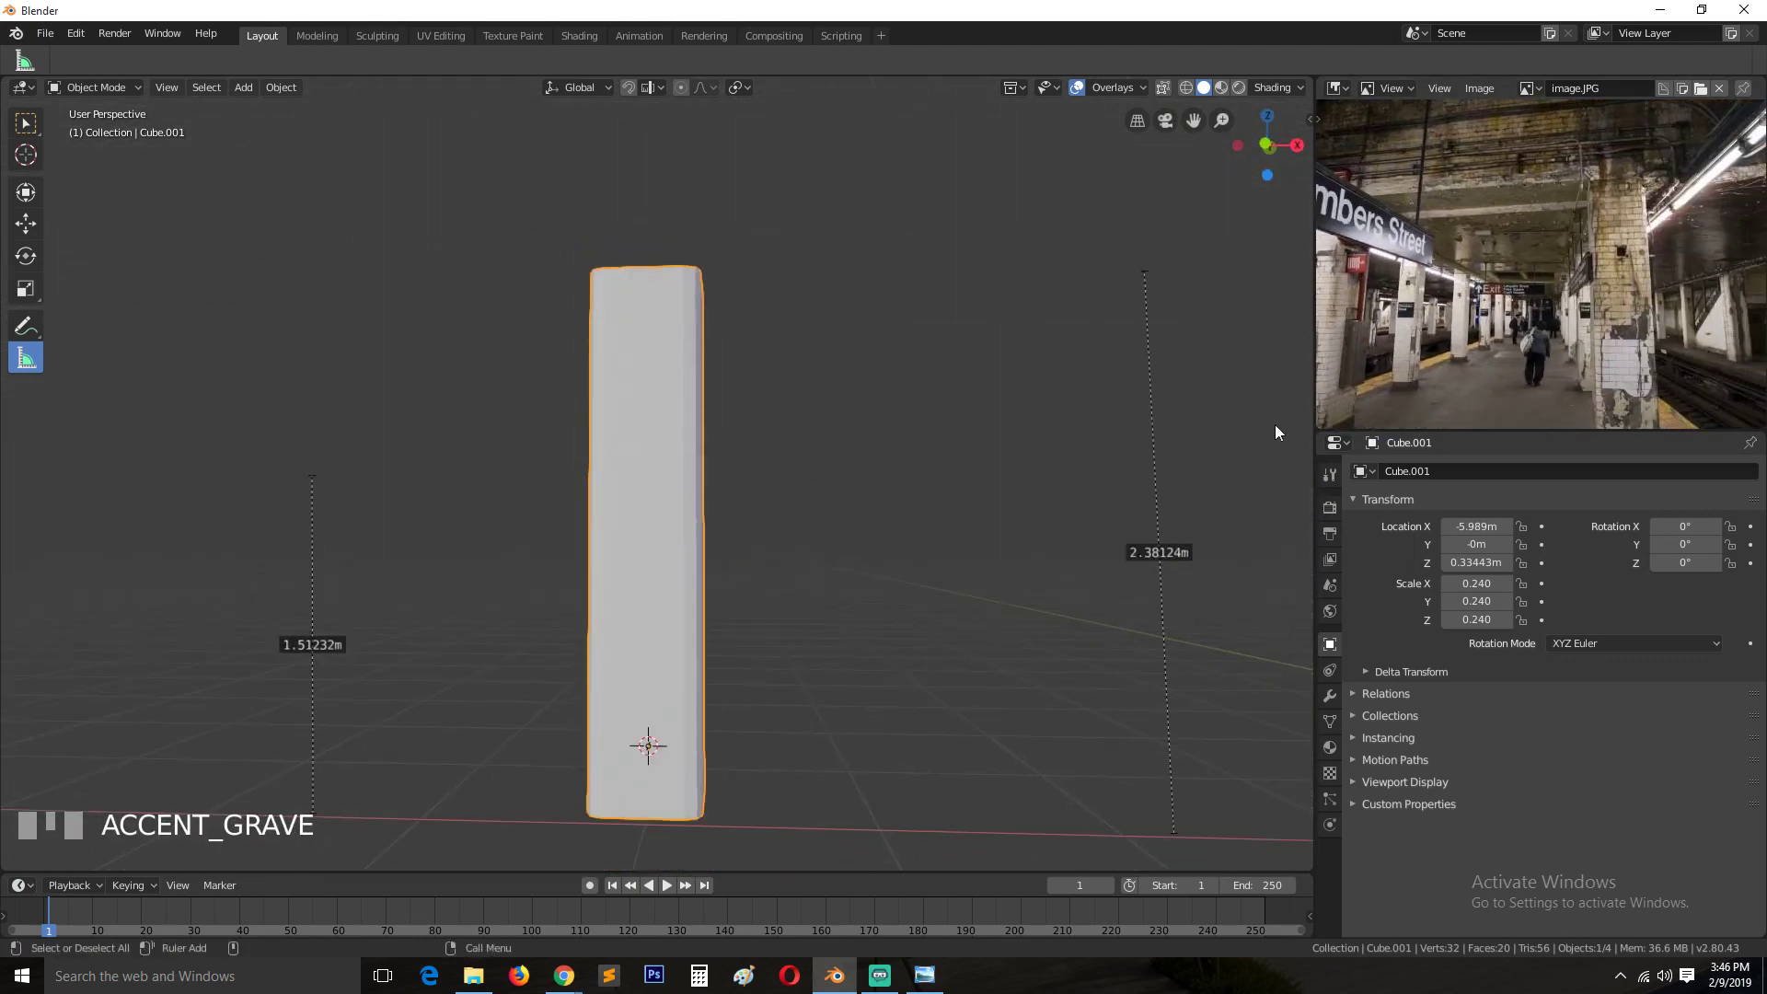
Check the pillar in front orthographic view, return to perspective, and bring up the save window.
key("KP_1")
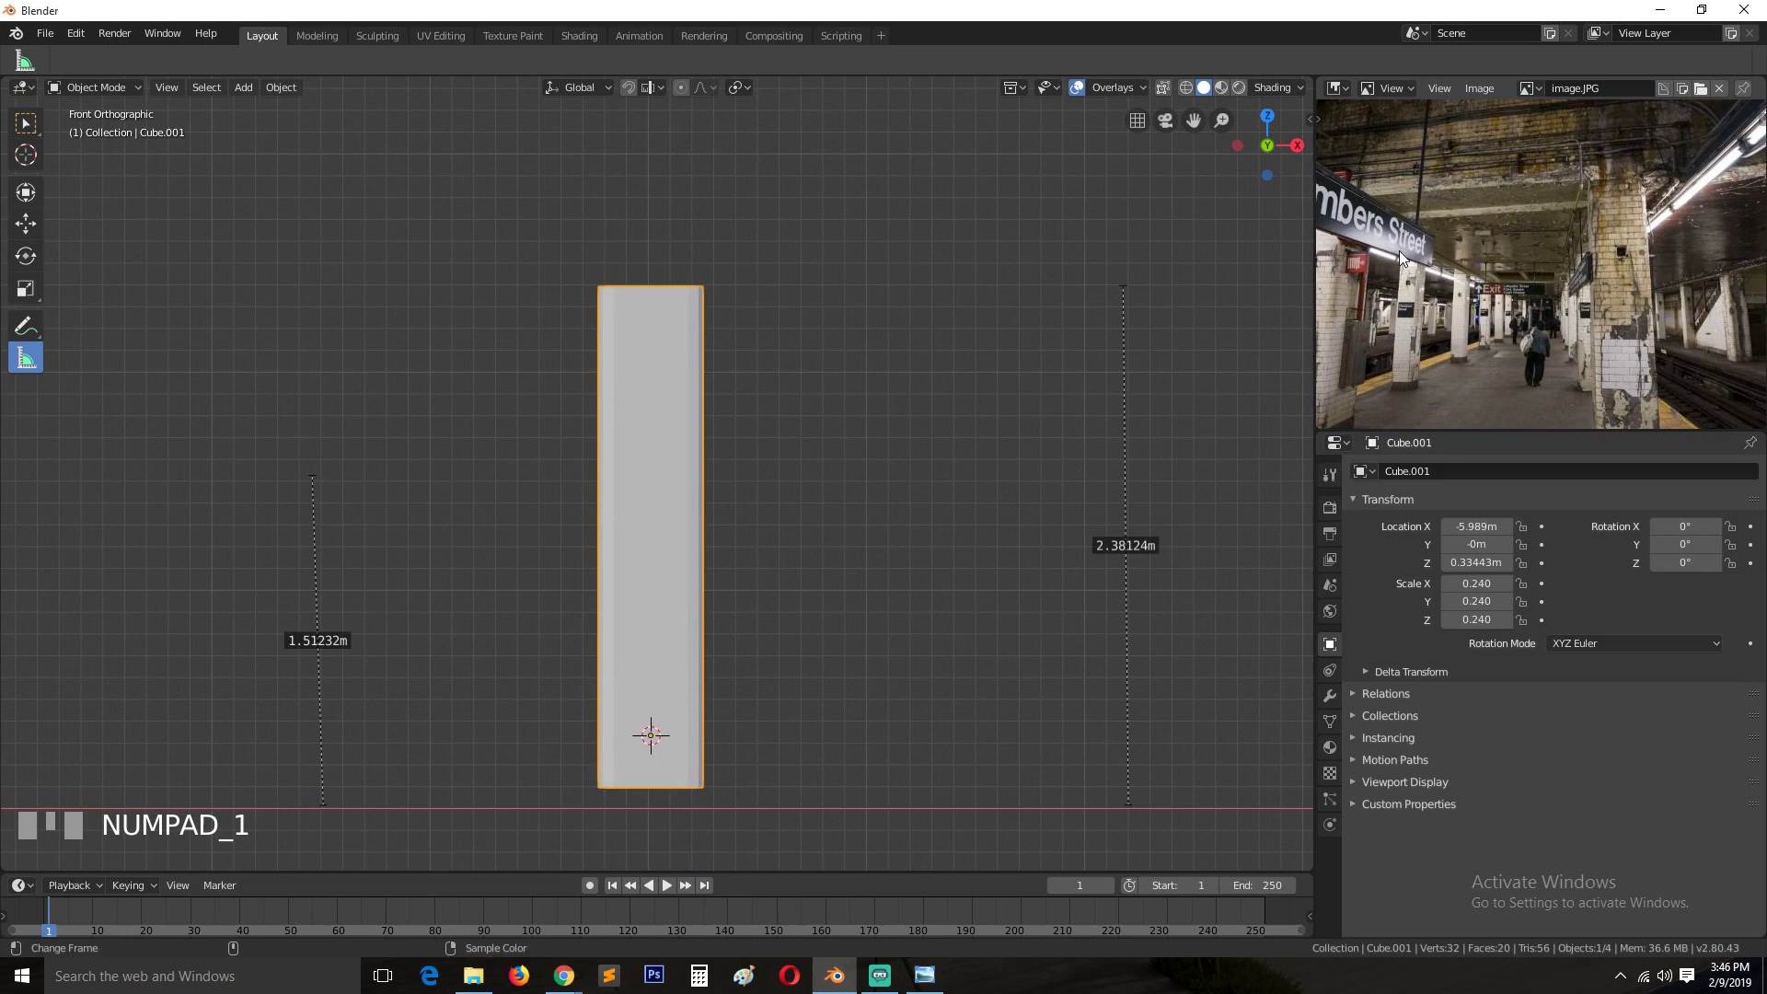
scroll(1417, 266, "down", 2)
key("grave")
middle_click_drag(1443, 285, 1471, 261)
scroll(1468, 265, "up", 2)
key("grave")
middle_click_drag(1066, 402, 692, 500)
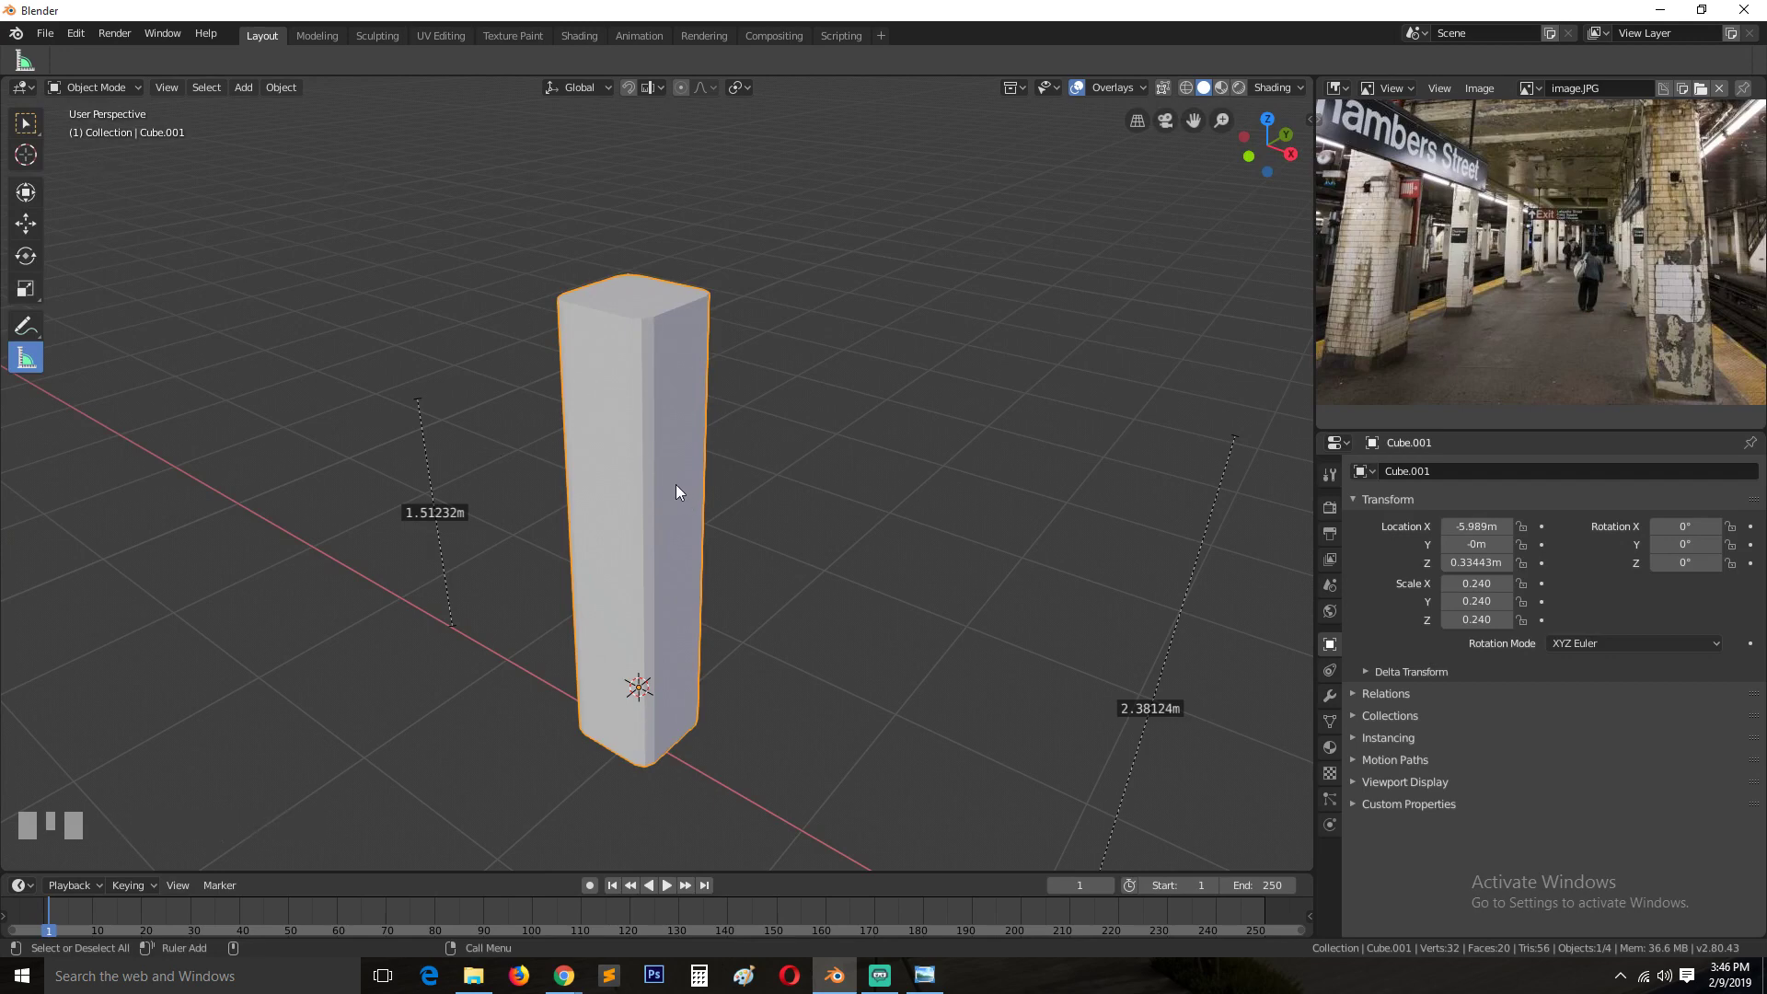
key("ctrl+s")
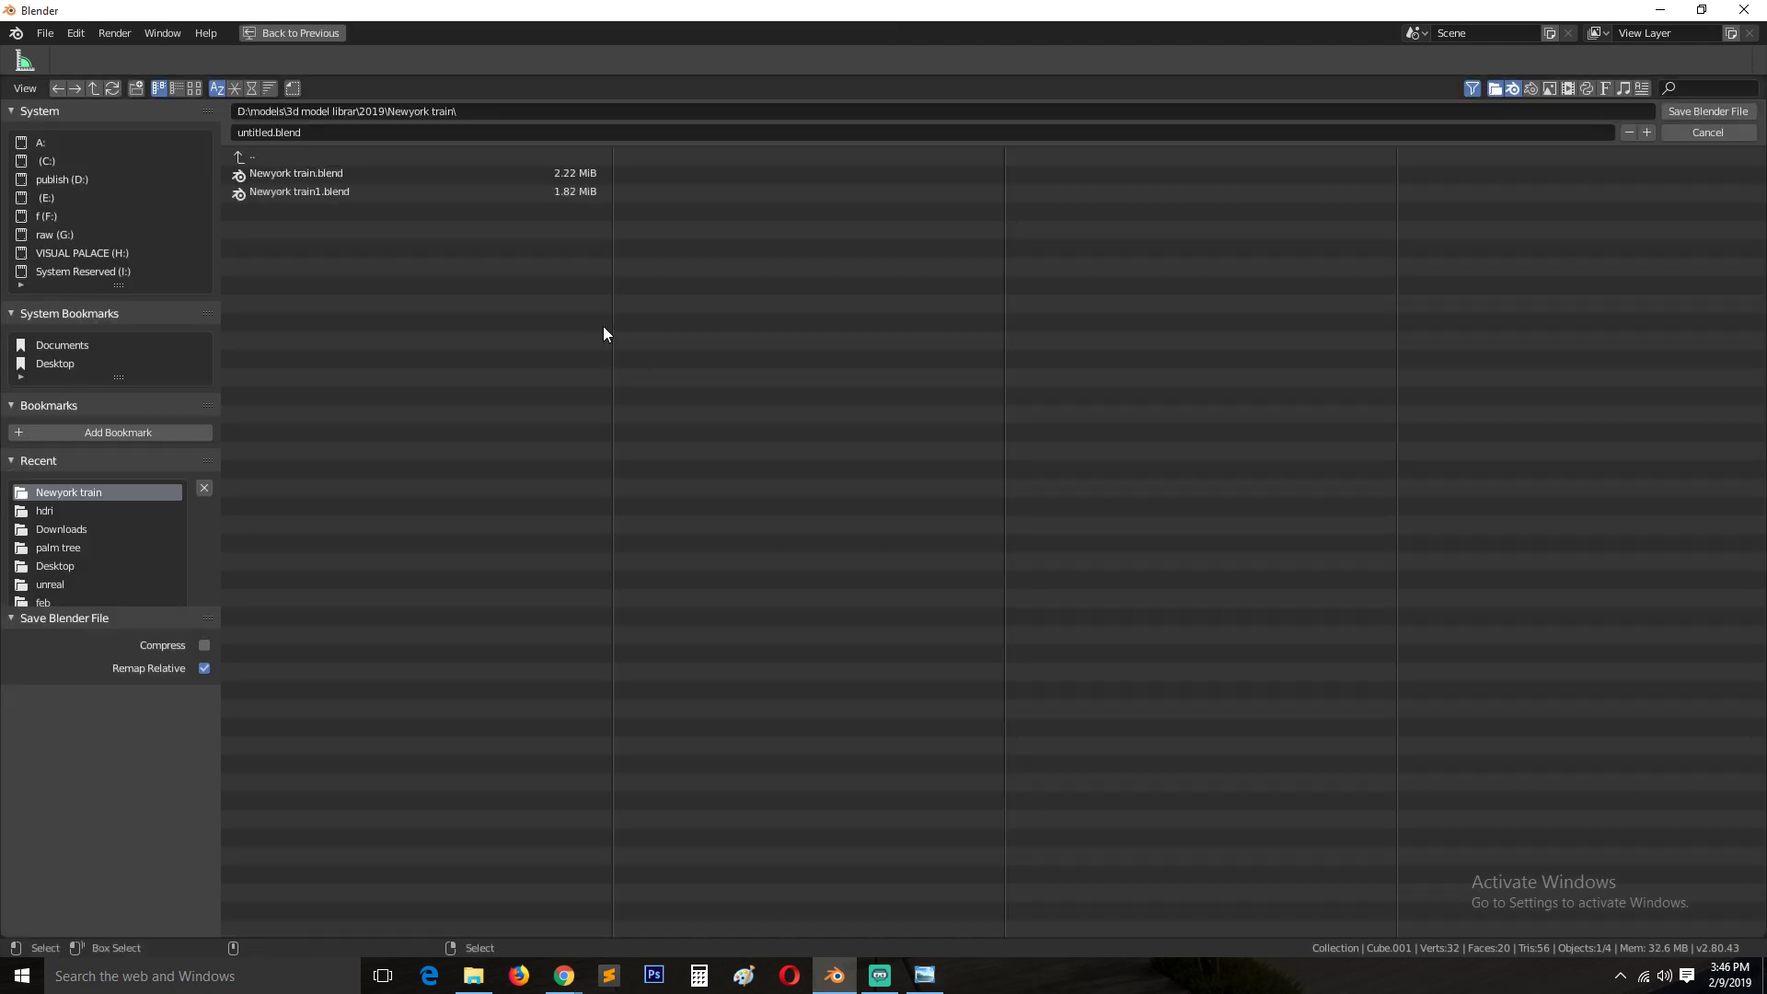
Create a new folder named 'train station' inside the 2019 folder.
left_click(250, 155)
left_click(135, 88)
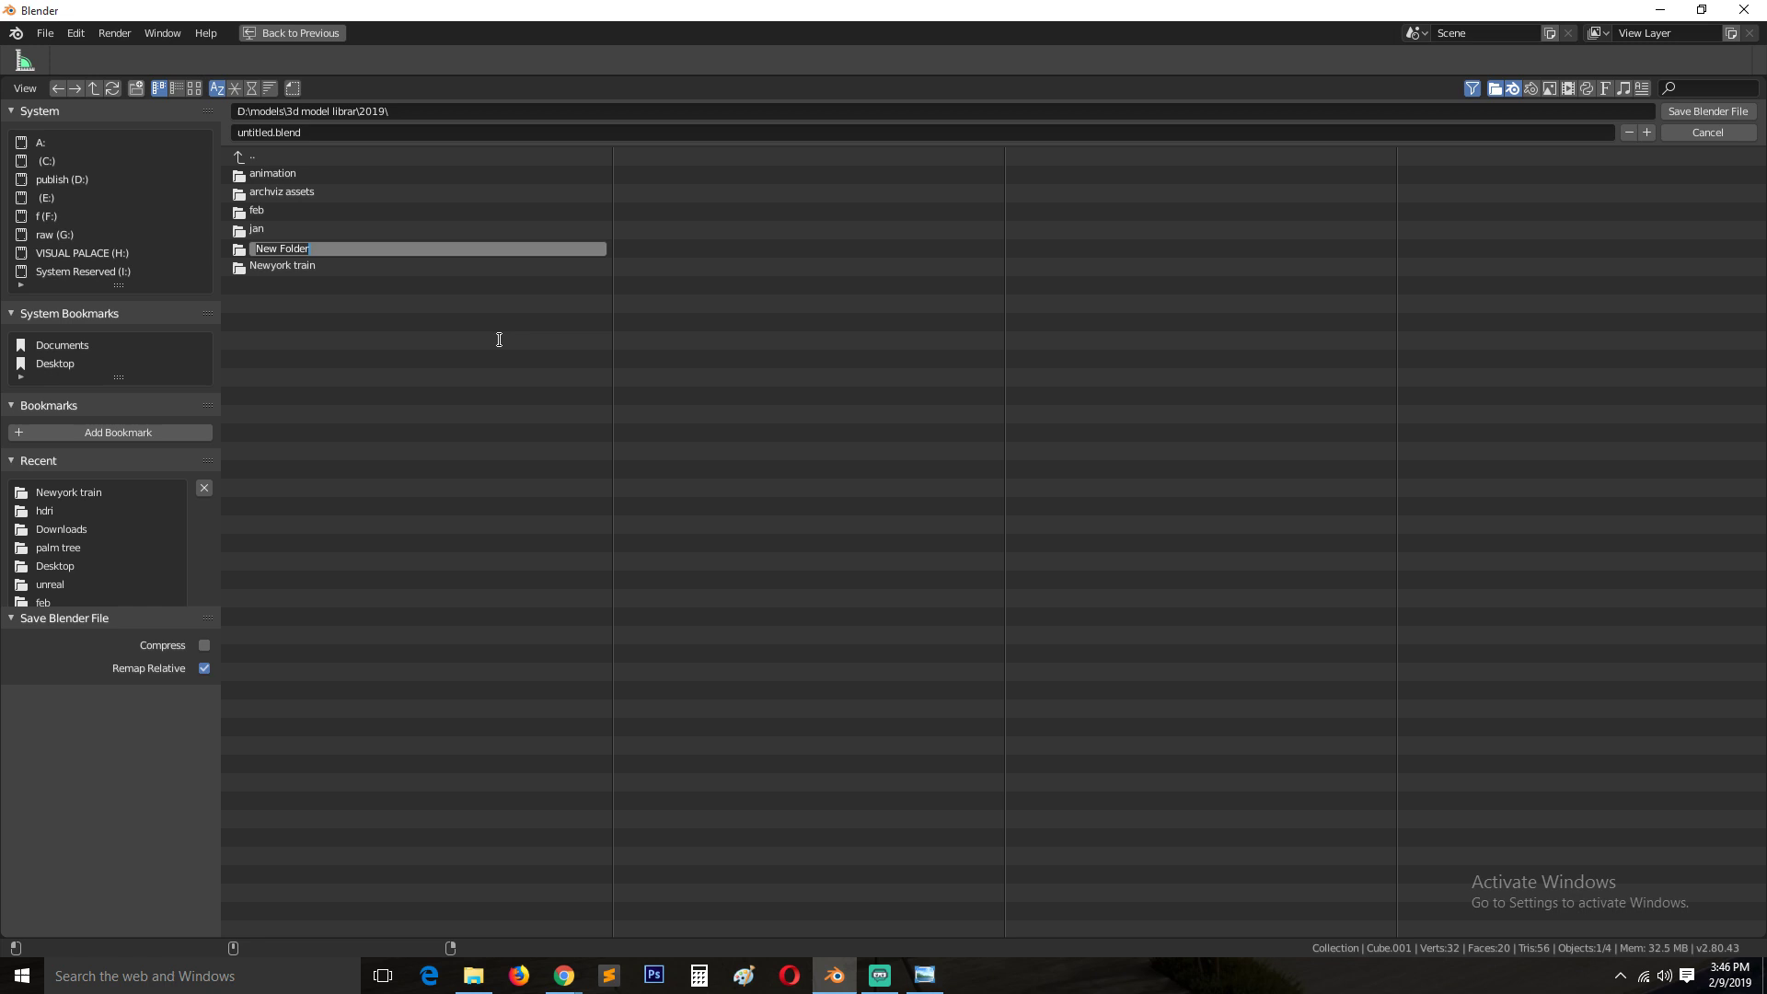
type("field")
key("ctrl+a")
type("newy")
key("BackSpace")
key("Return")
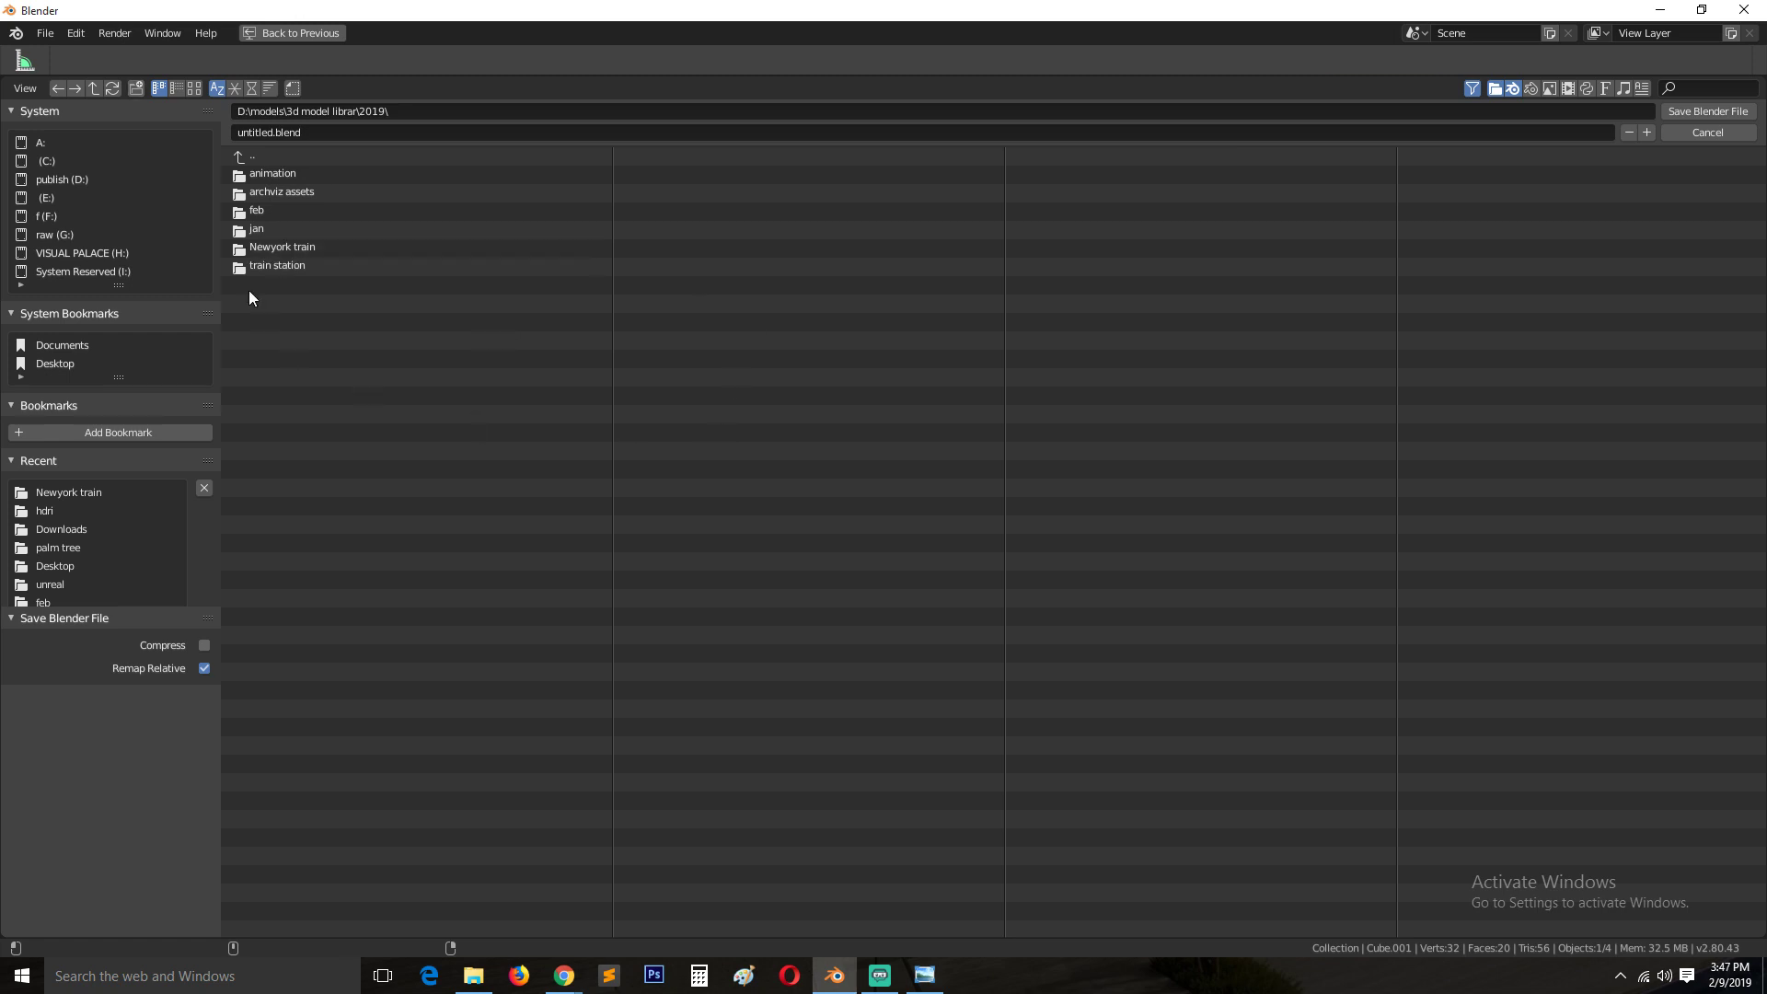
Save the scene as train station.blend inside the train station folder.
double_click(290, 262)
key("Return")
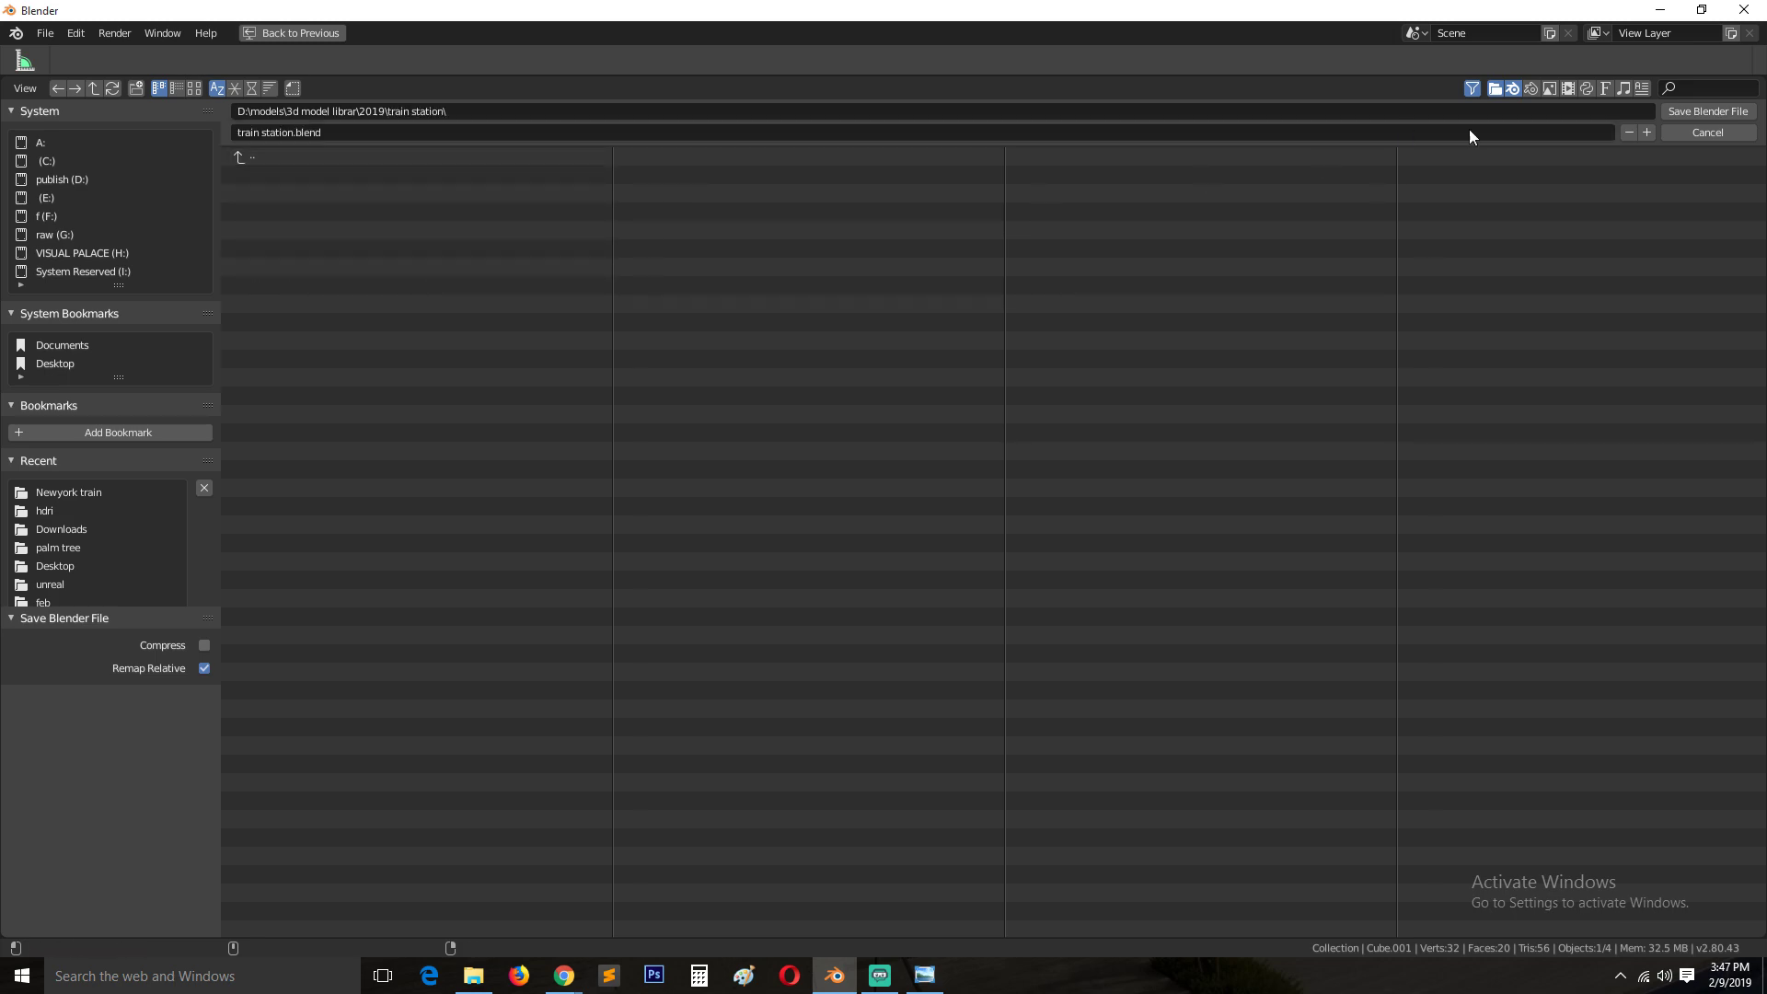
left_click(1706, 111)
scroll(733, 587, "up", 2)
key("grave")
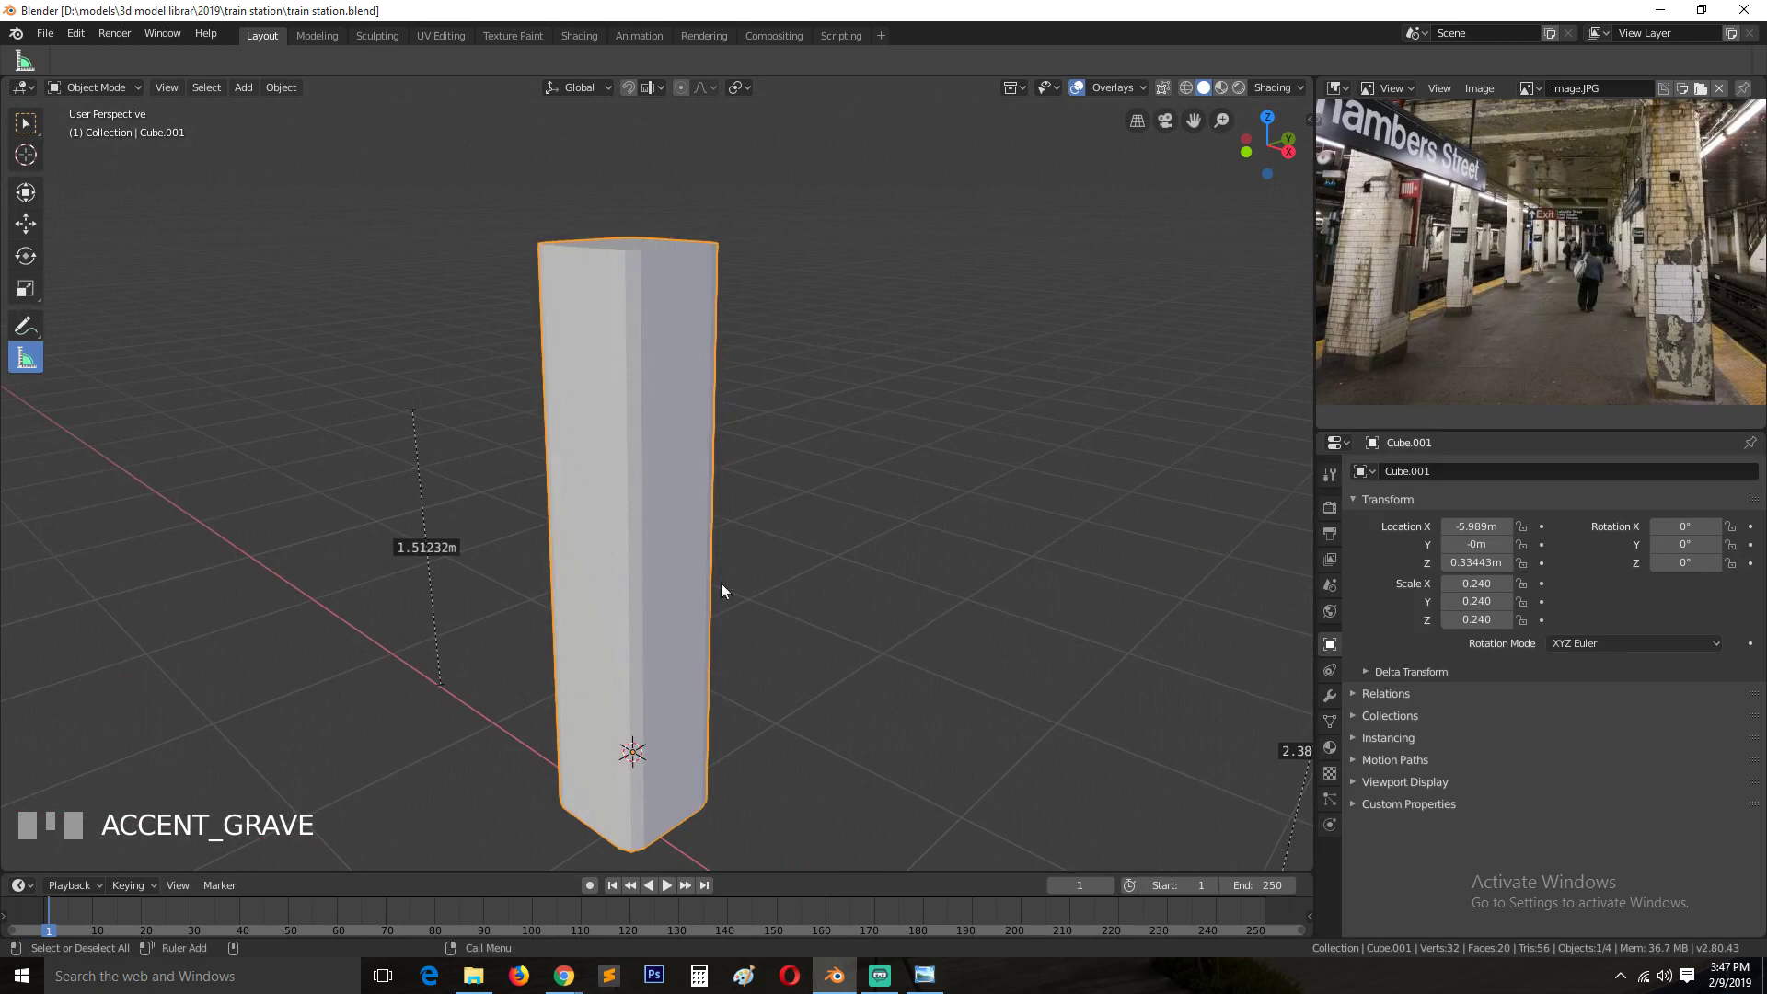
scroll(773, 575, "down", 1)
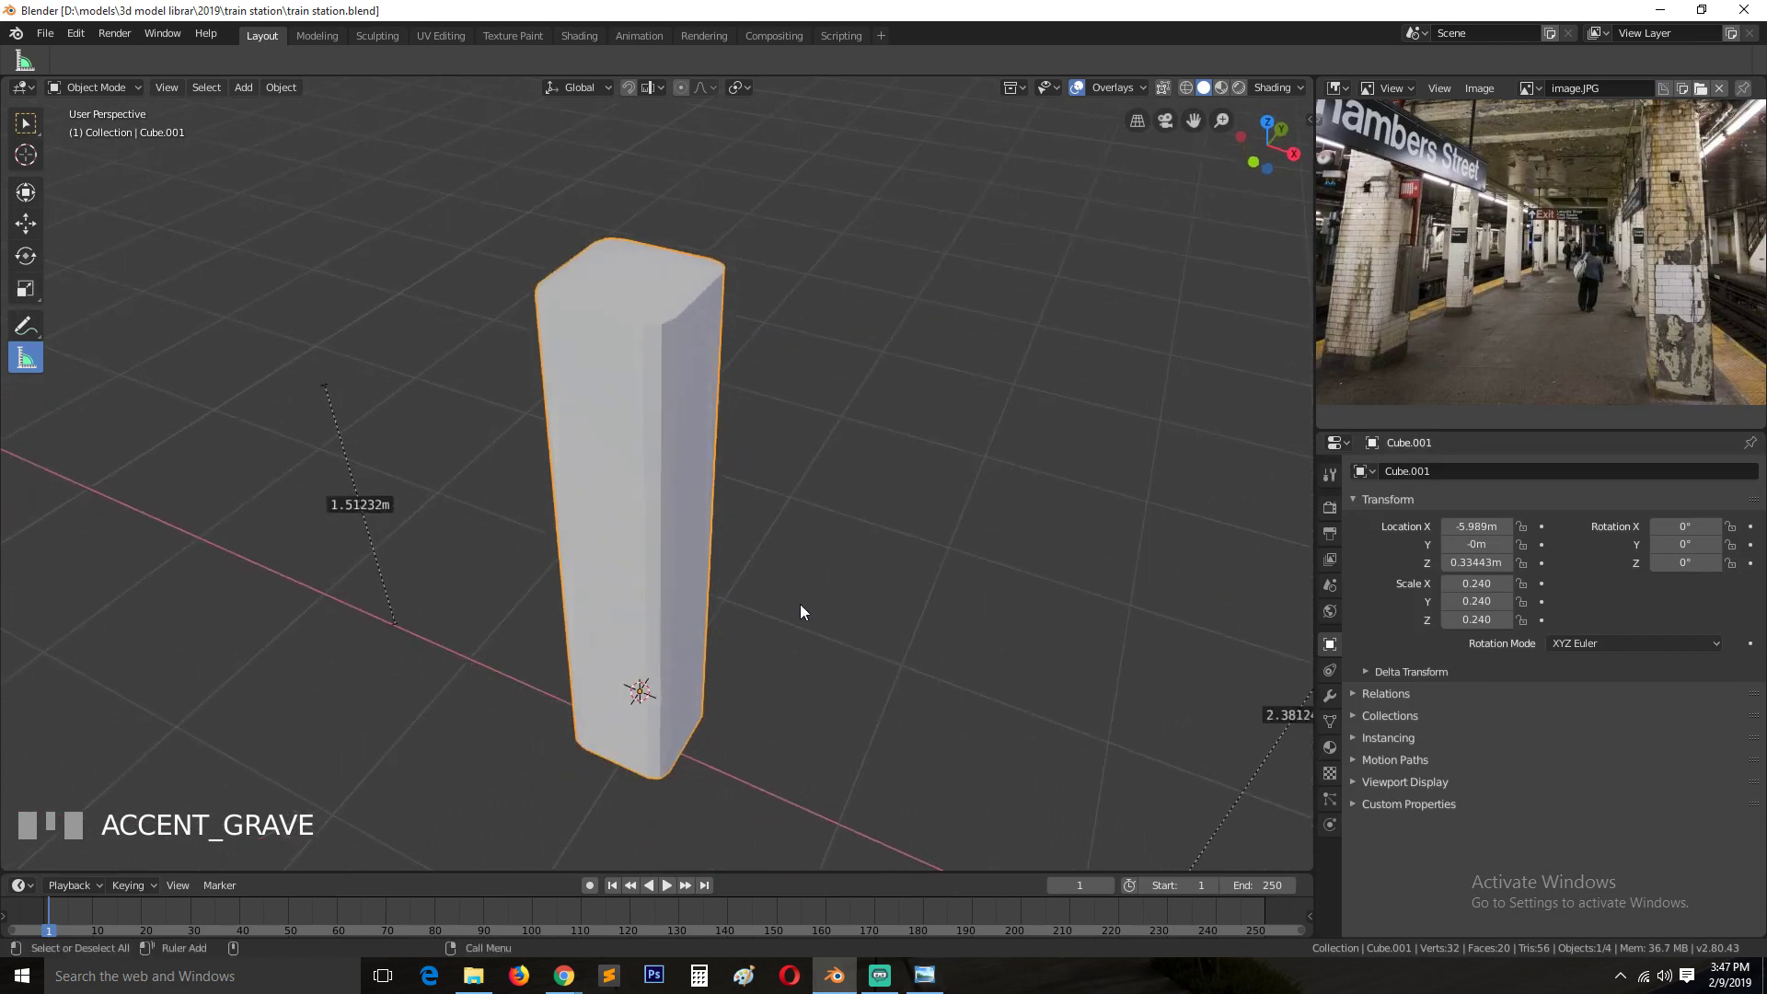